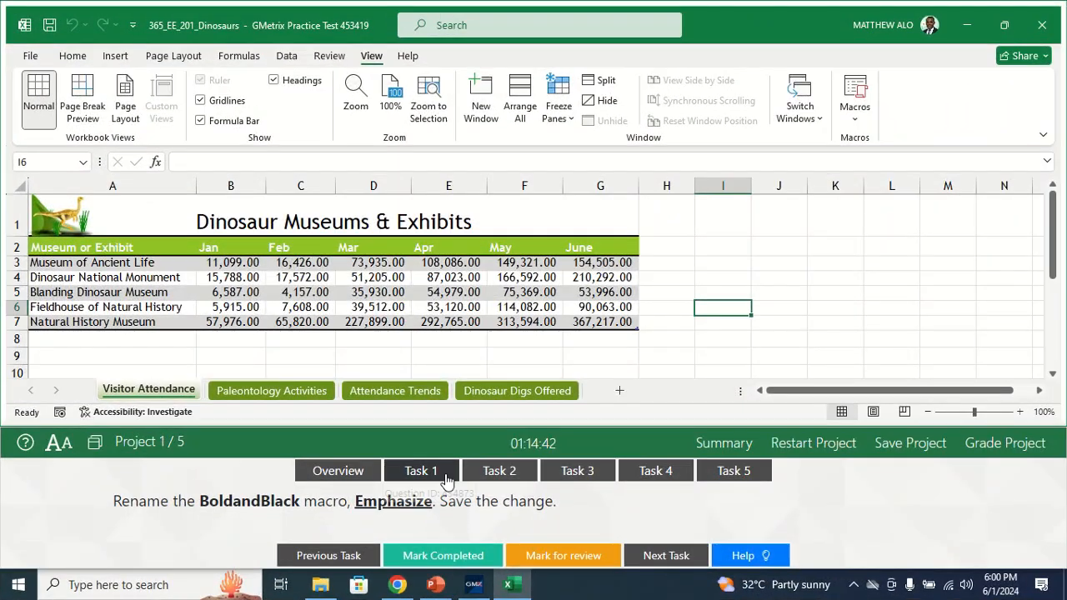
# Step: Show the Task 1 instructions and open the BoldandBlack macro's code for editing
pyautogui.click(418, 470)
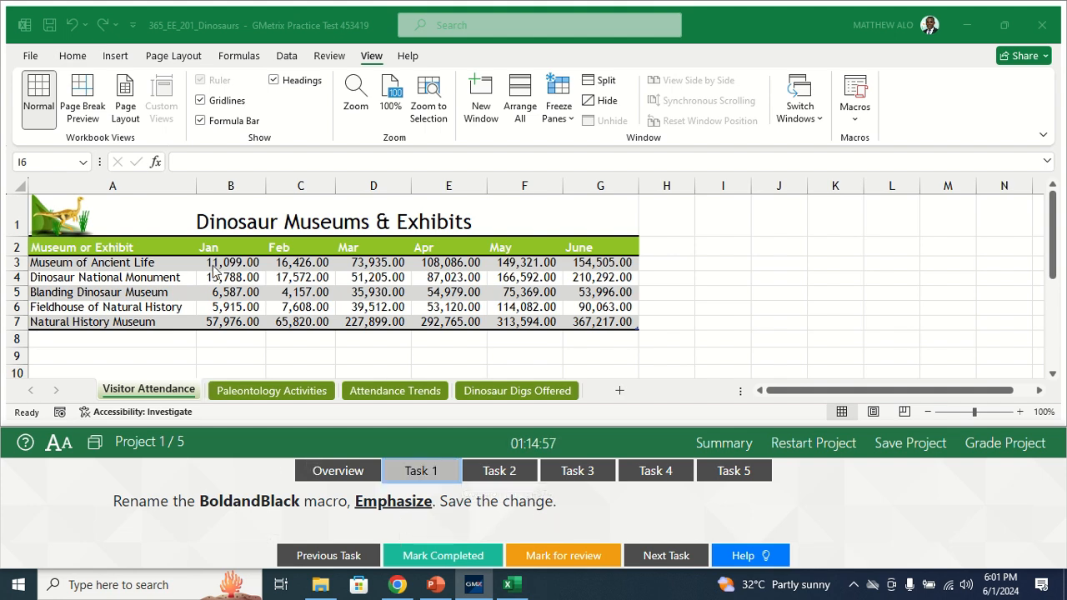
pyautogui.click(373, 60)
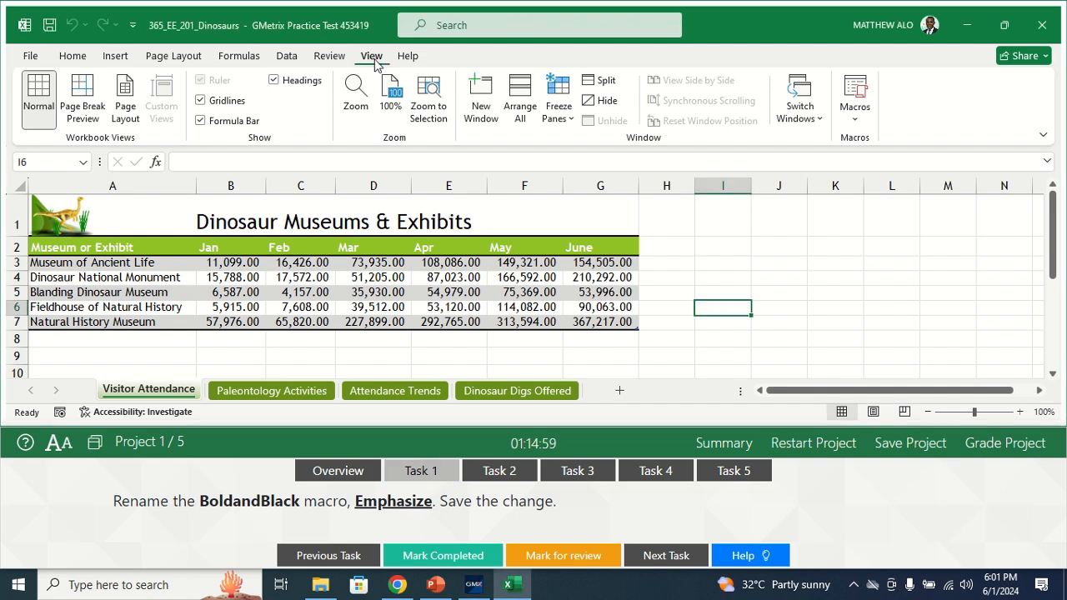
pyautogui.click(854, 123)
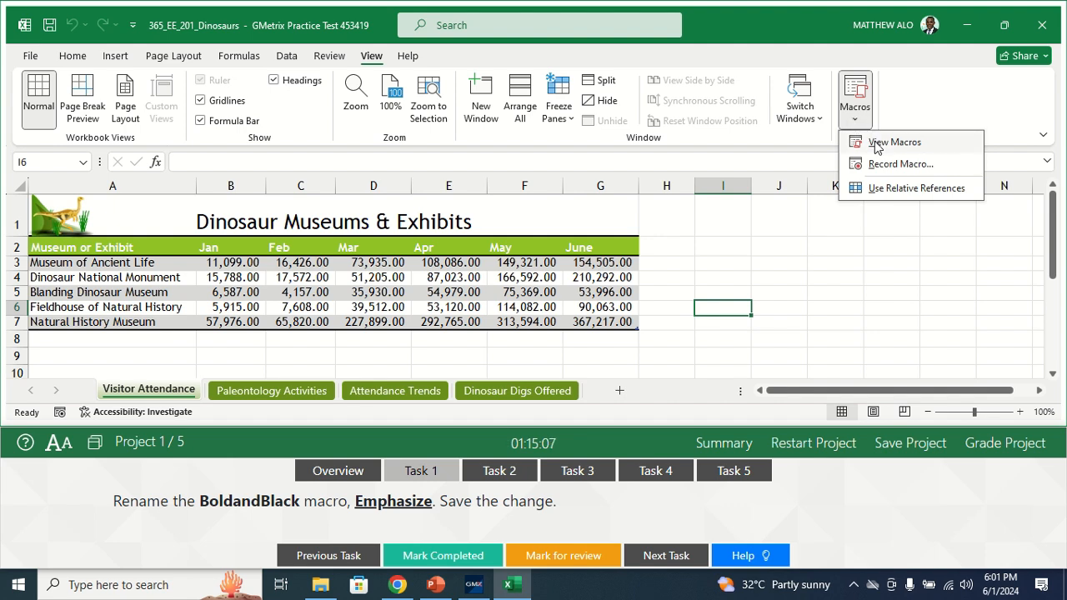
pyautogui.click(874, 143)
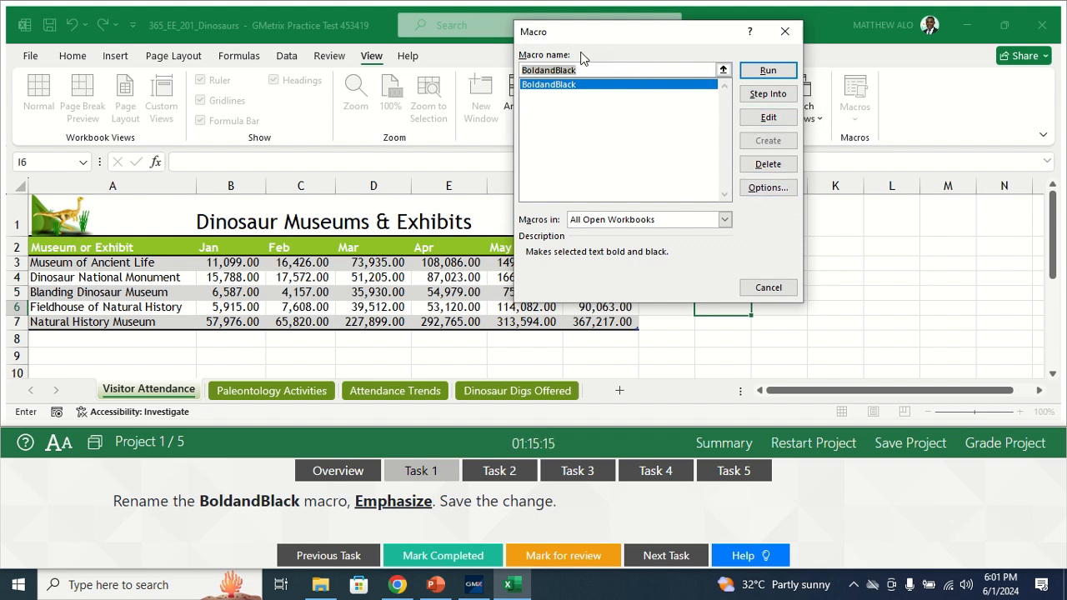
pyautogui.click(768, 117)
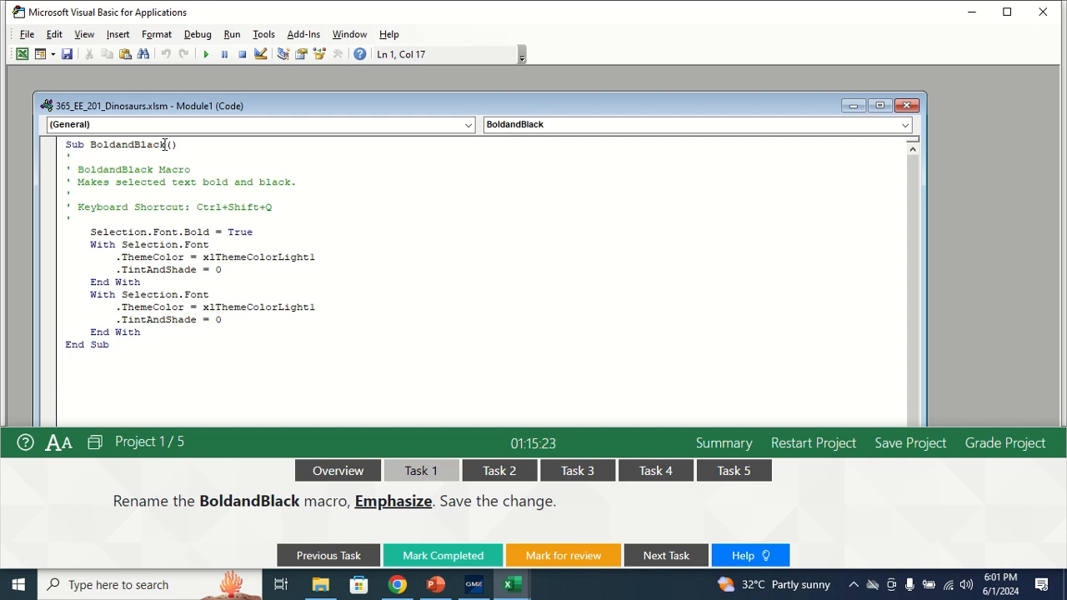
# Step: Rename the BoldandBlack macro to Emphasize in its Sub line
pyautogui.press('BackSpace')
pyautogui.press('BackSpace')
pyautogui.press('BackSpace')
pyautogui.press('BackSpace')
pyautogui.press('BackSpace')
pyautogui.press('BackSpace')
pyautogui.press('BackSpace')
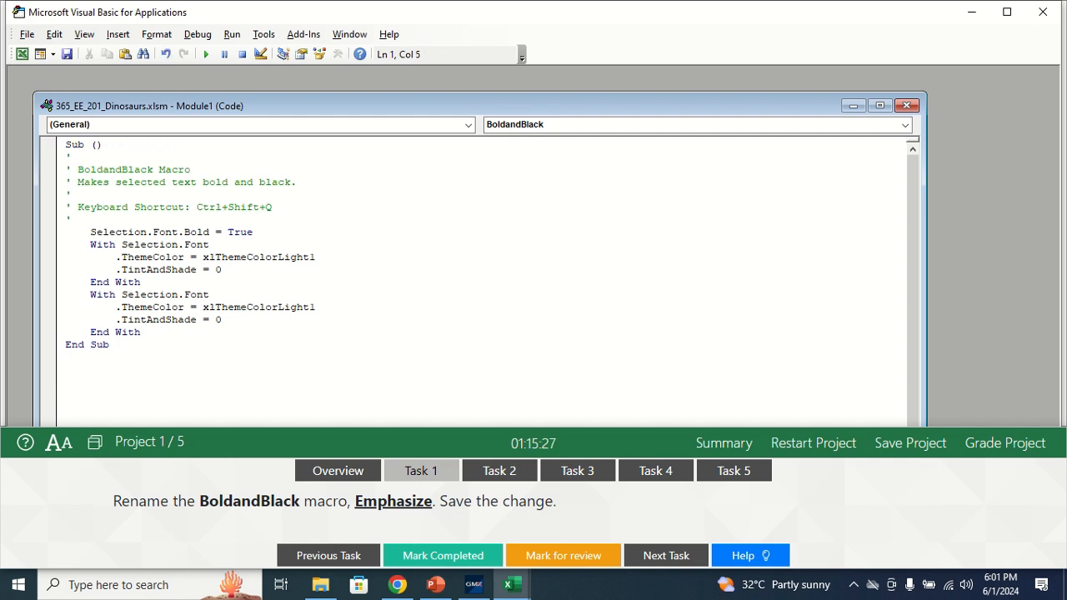
pyautogui.write('Emphasize')
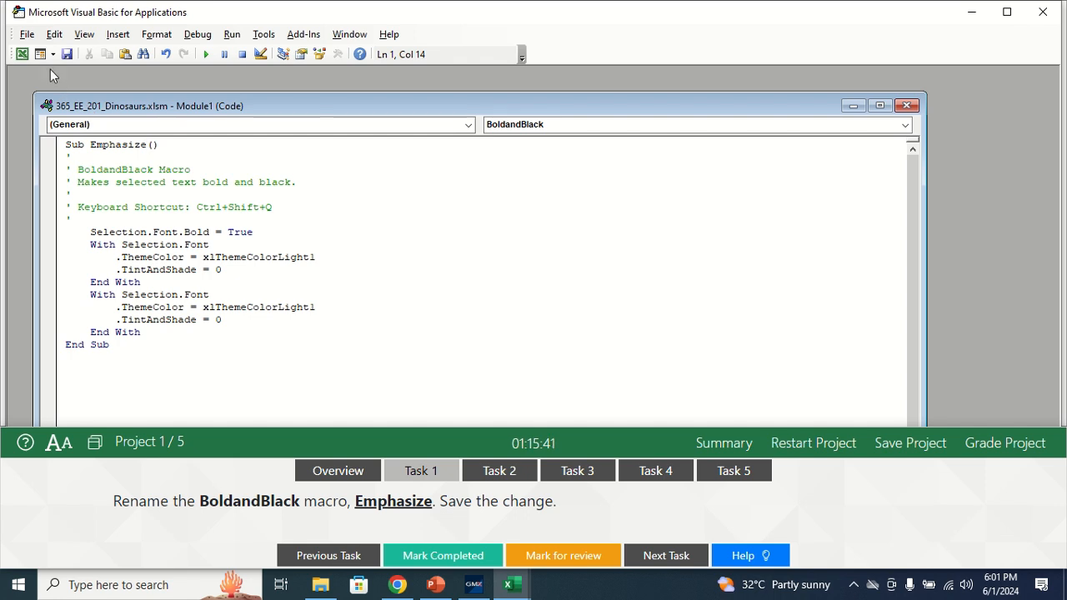
# Step: Save 365_EE_201_Dinosaurs.xlsm from the code editor, return to the workbook and mark Task 1 as completed
pyautogui.click(27, 37)
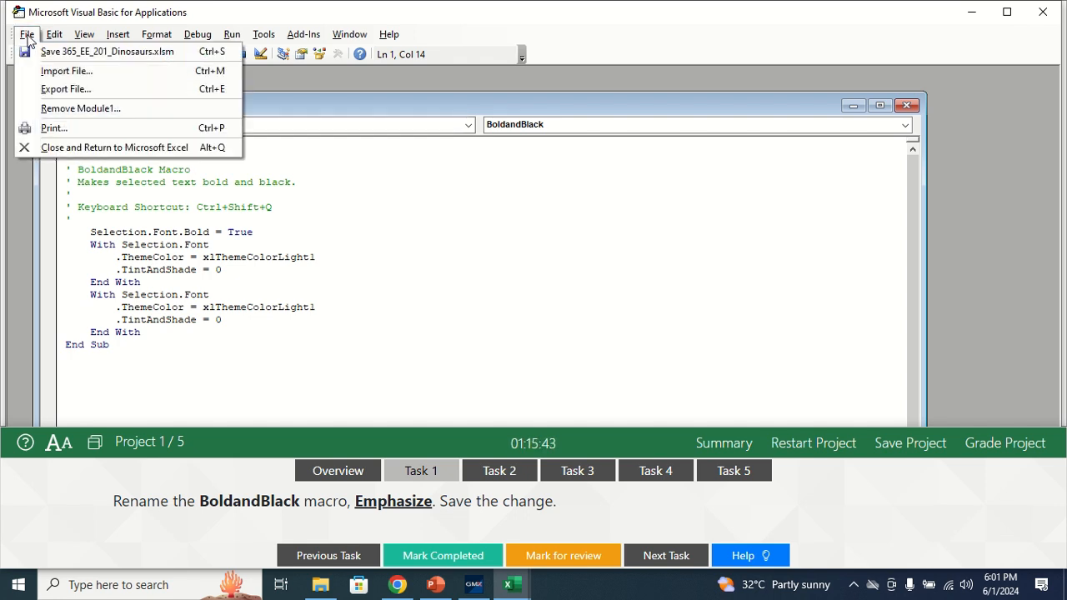
pyautogui.click(71, 52)
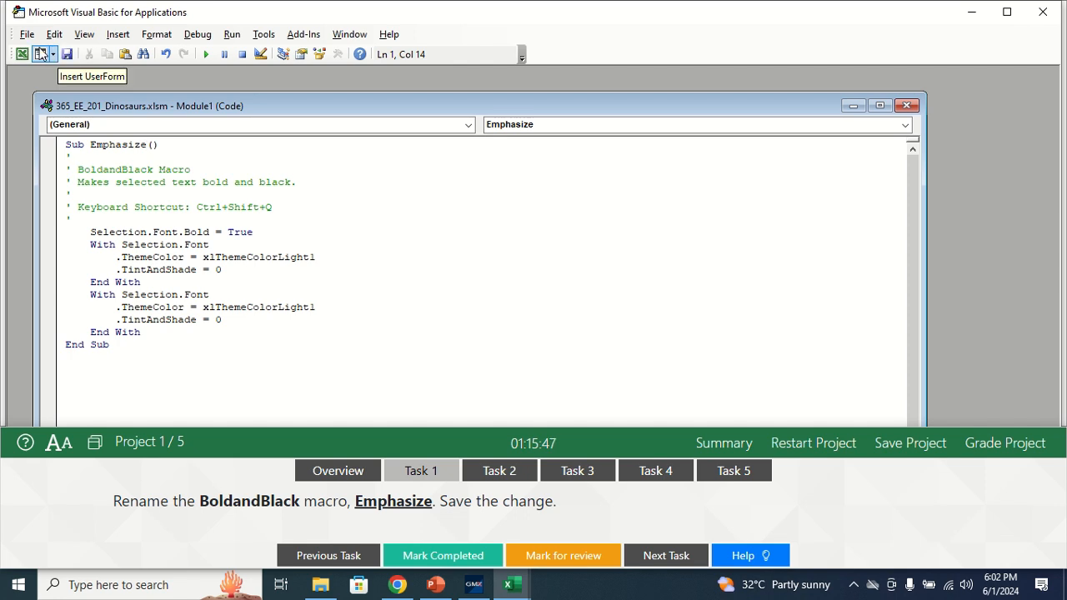
pyautogui.click(27, 36)
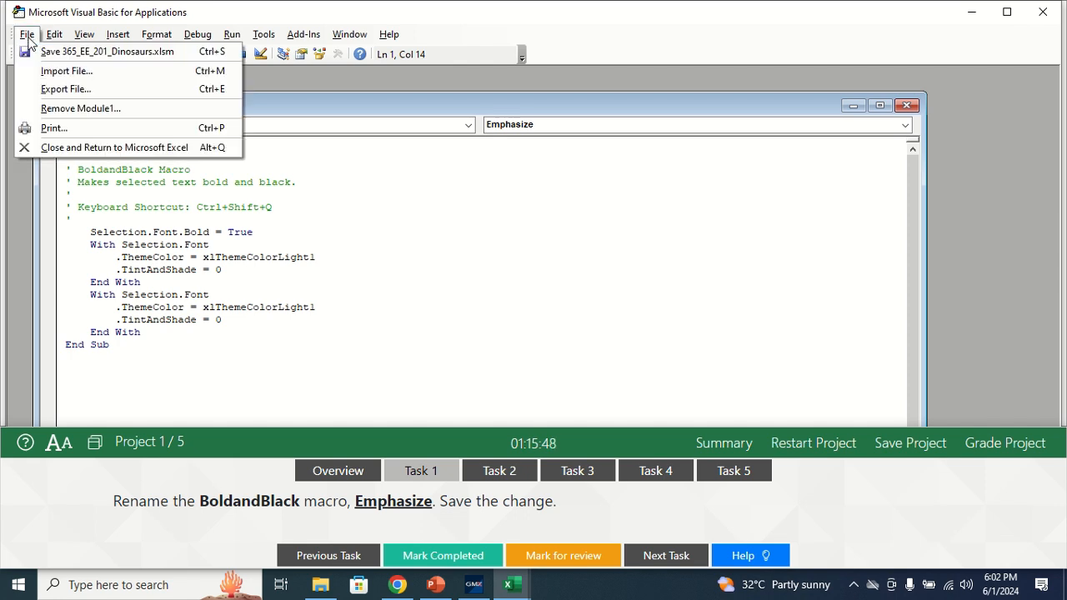
pyautogui.click(74, 149)
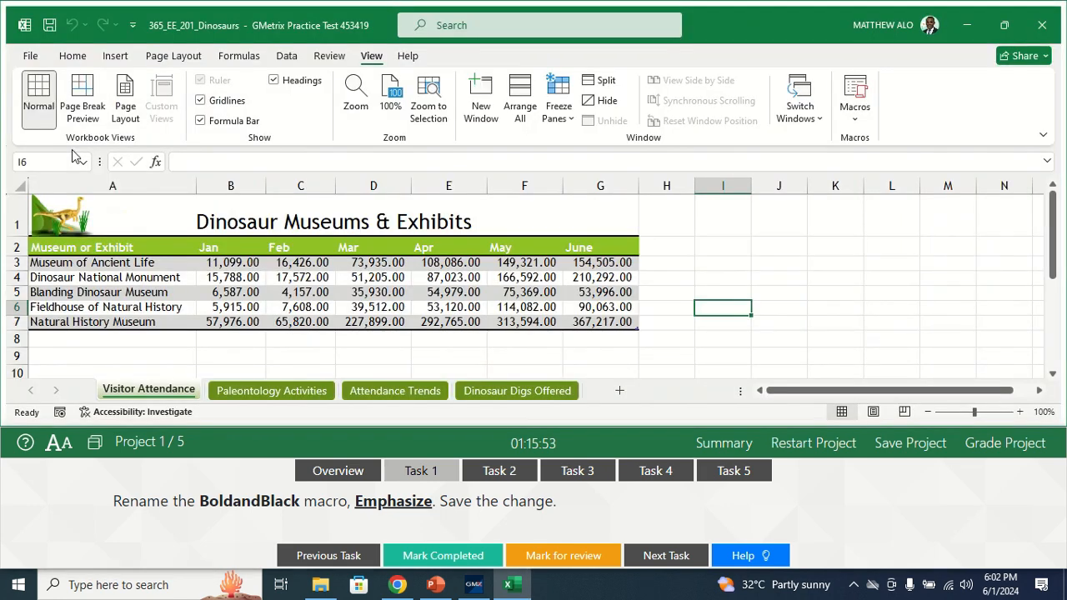
pyautogui.click(433, 557)
# Step: For Task 2, fill the month headers July through December from June in G2 across to M2, and mark the task completed
pyautogui.click(495, 470)
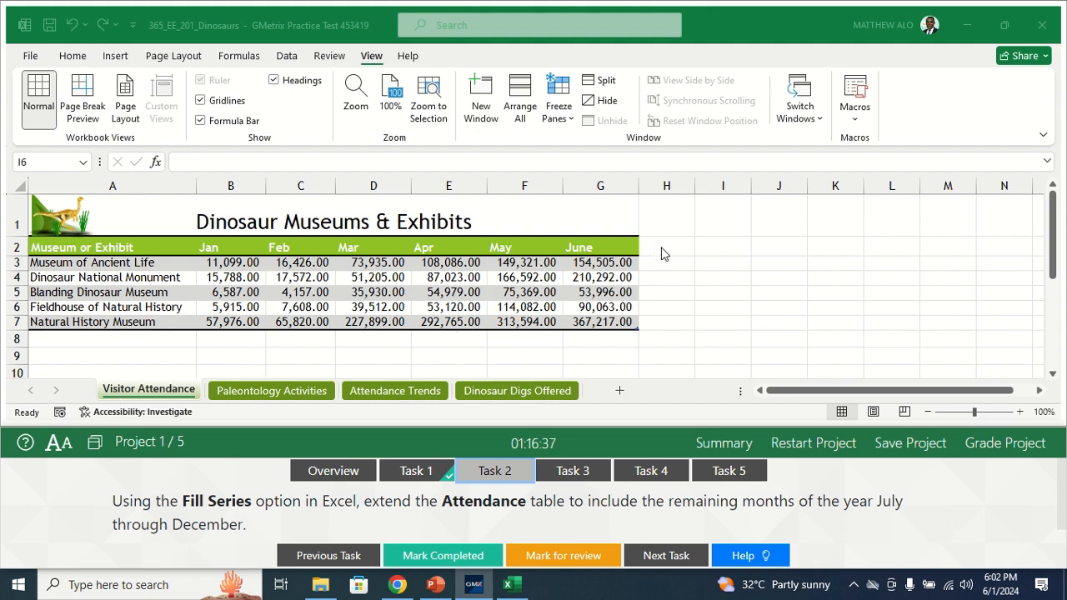
pyautogui.click(595, 250)
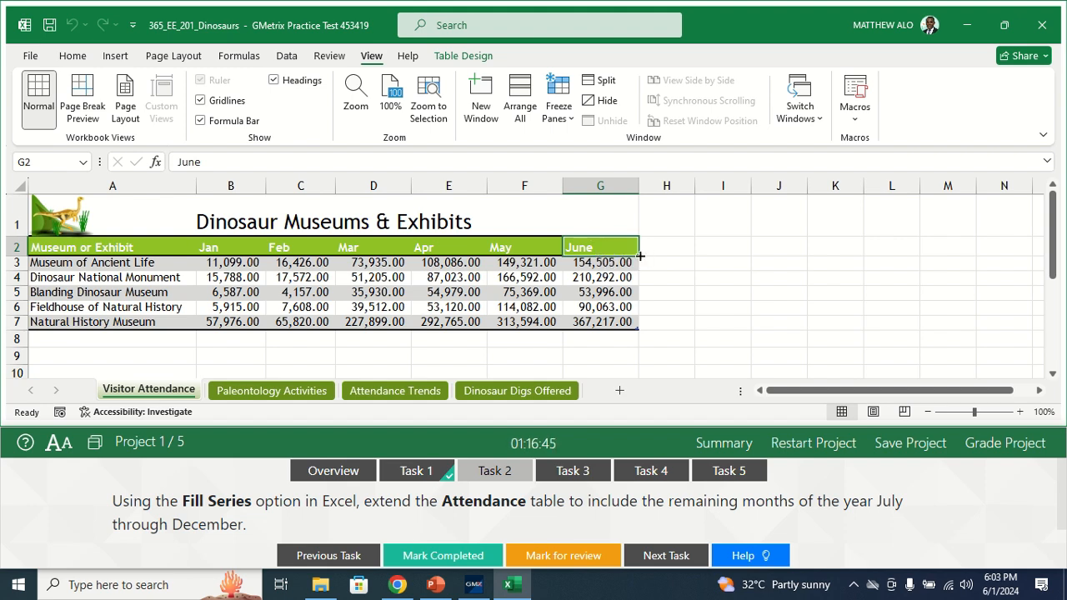
pyautogui.moveTo(639, 256); pyautogui.dragTo(958, 240)
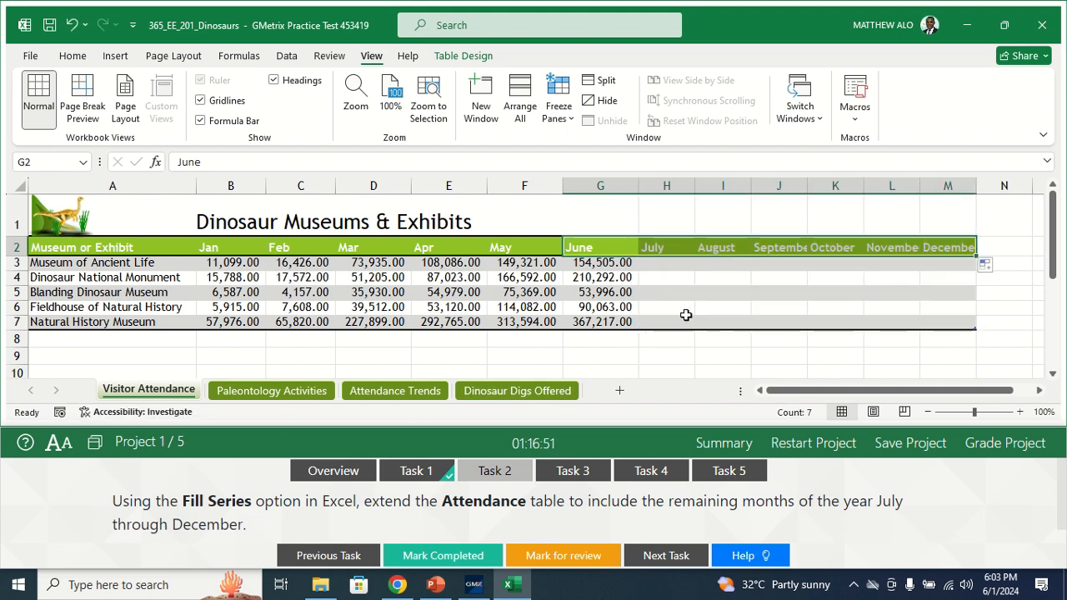
pyautogui.click(422, 558)
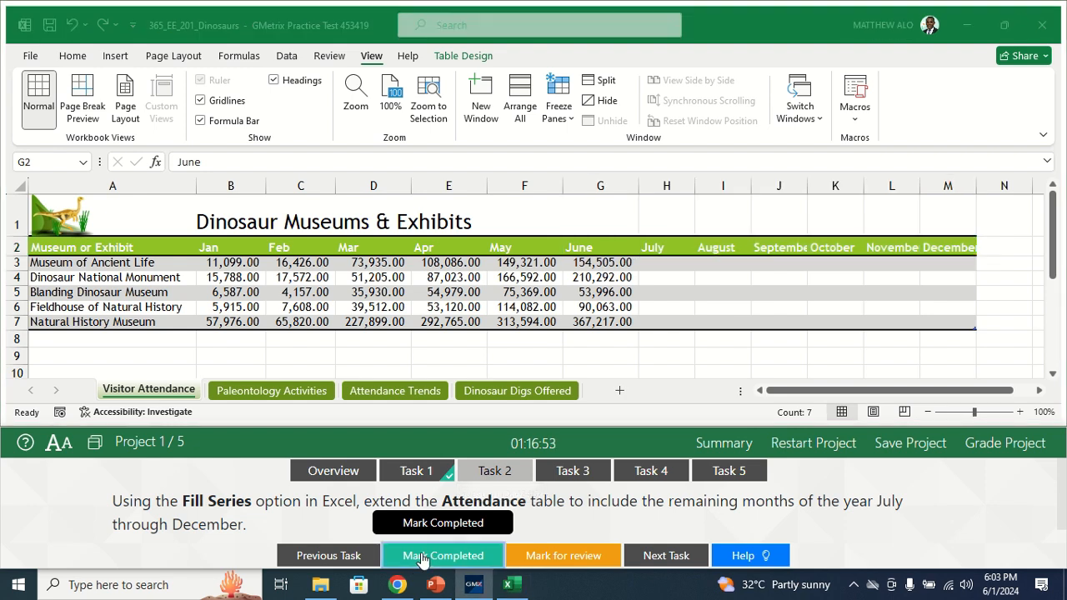
# Step: Read the full Task 3 instructions and examine columns A to F of the table on the Paleontology Activities worksheet
pyautogui.click(580, 471)
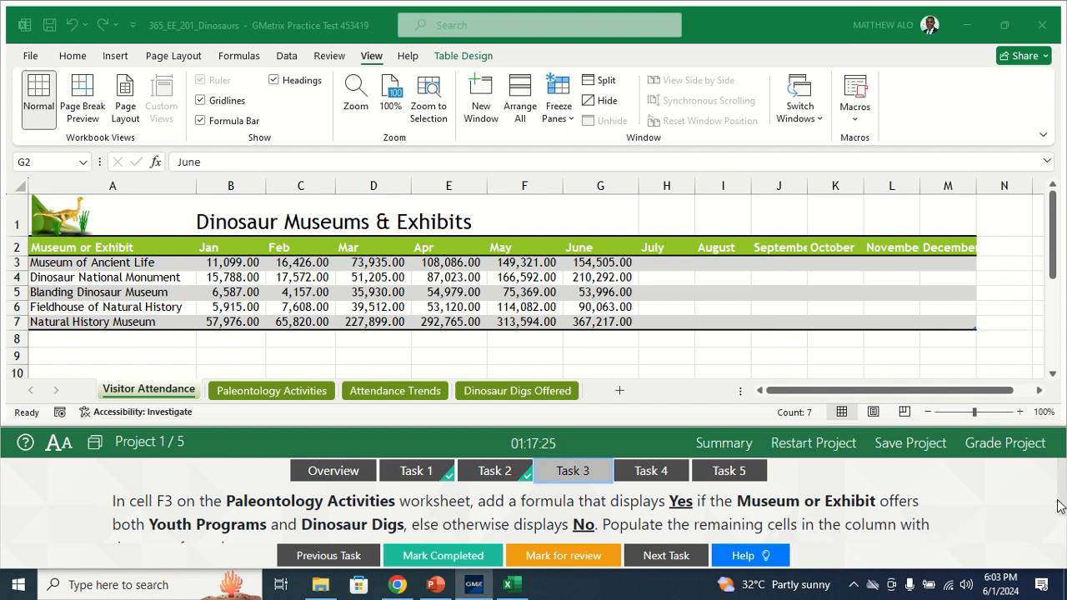
pyautogui.scroll(-1, 1059, 506)
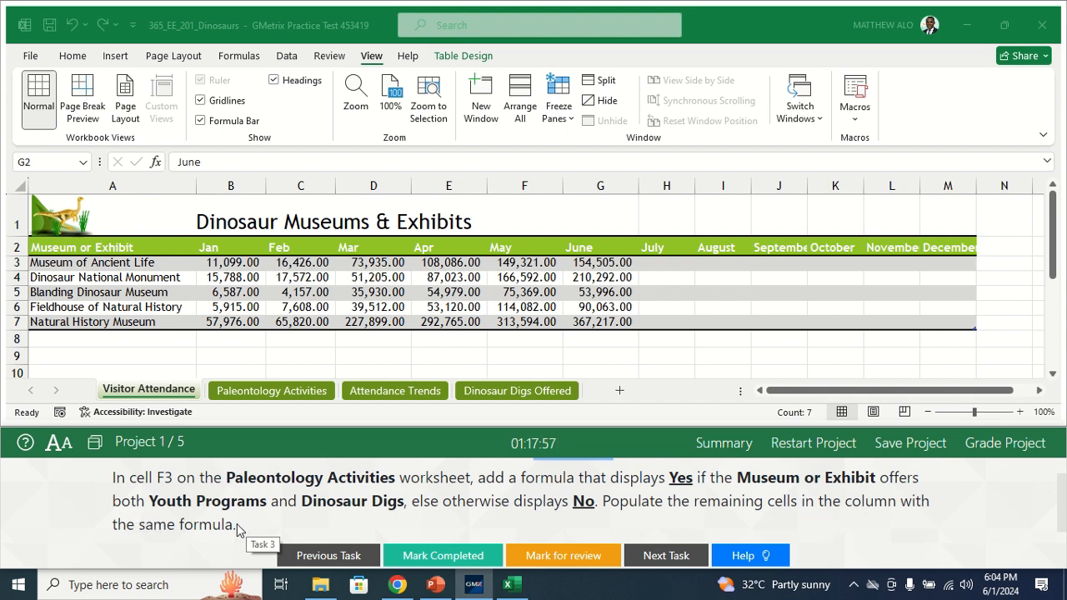
pyautogui.click(262, 391)
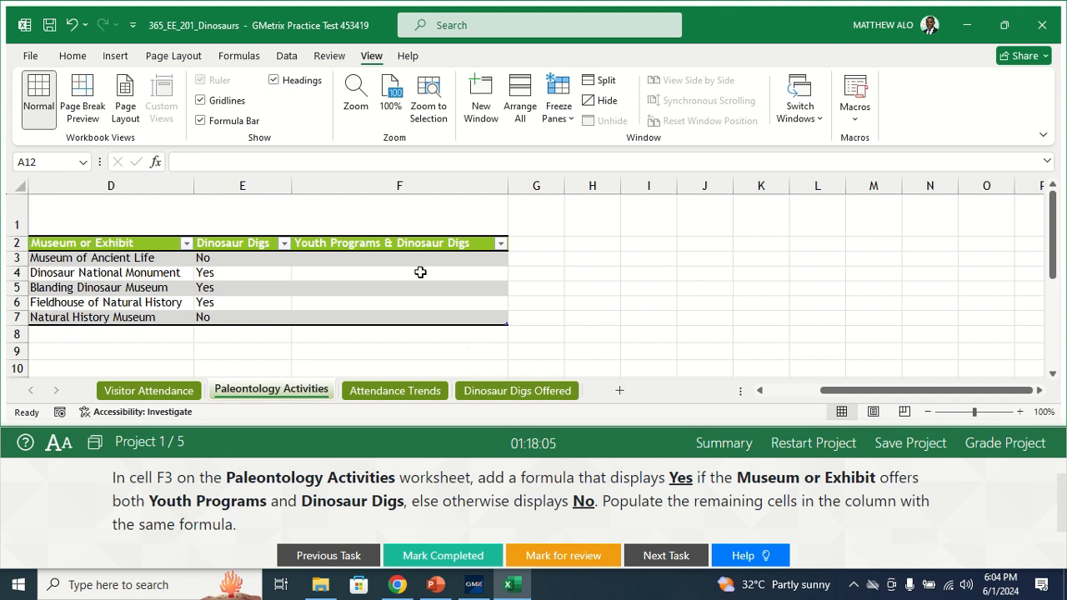
pyautogui.click(370, 260)
pyautogui.press('Left')
pyautogui.press('Left')
pyautogui.press('Left')
pyautogui.press('Left')
pyautogui.press('Left')
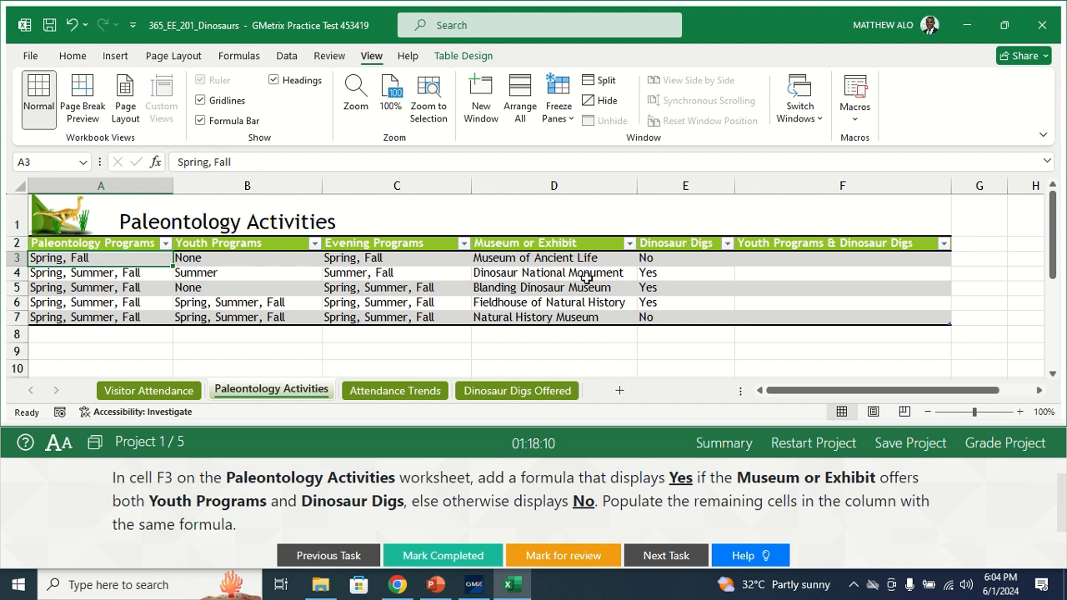
# Step: Begin a formula in cell F3 with an AND function nested as the logical test of an IF: =IF(AND(
pyautogui.click(777, 260)
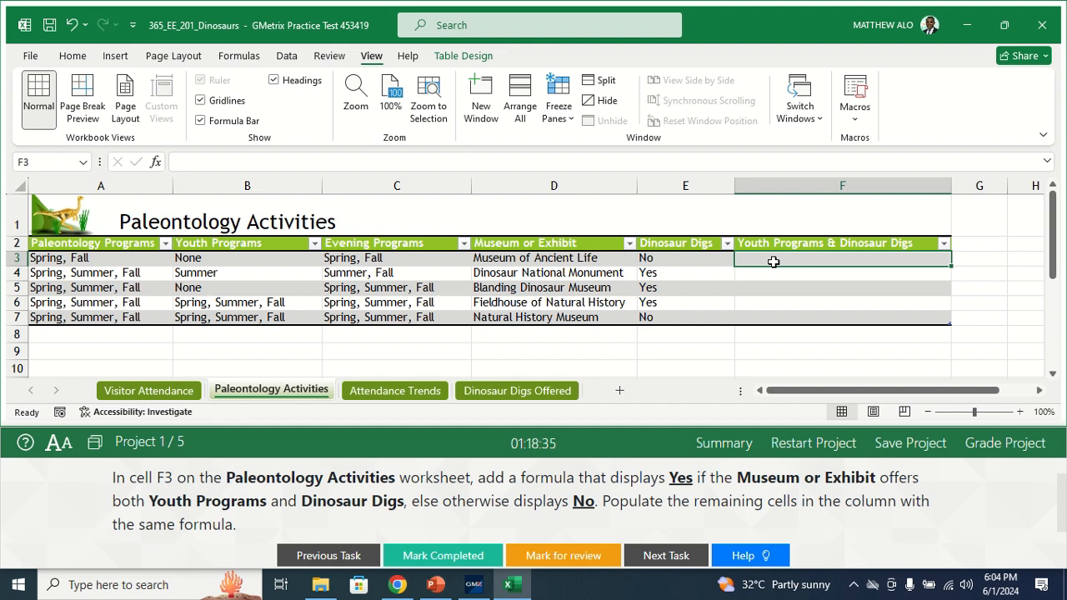
pyautogui.write('=')
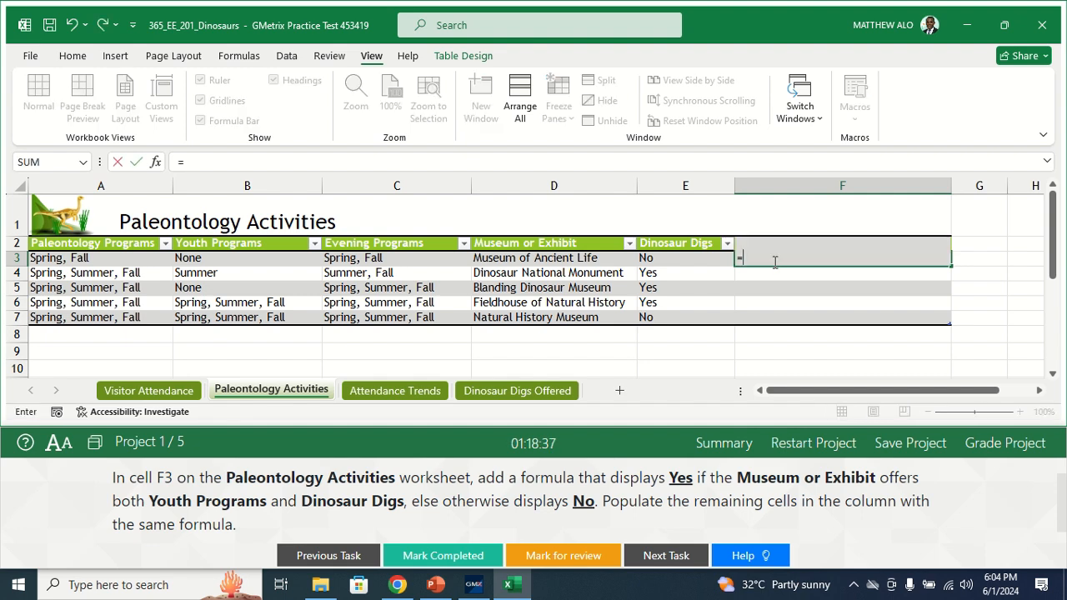
pyautogui.write('IF')
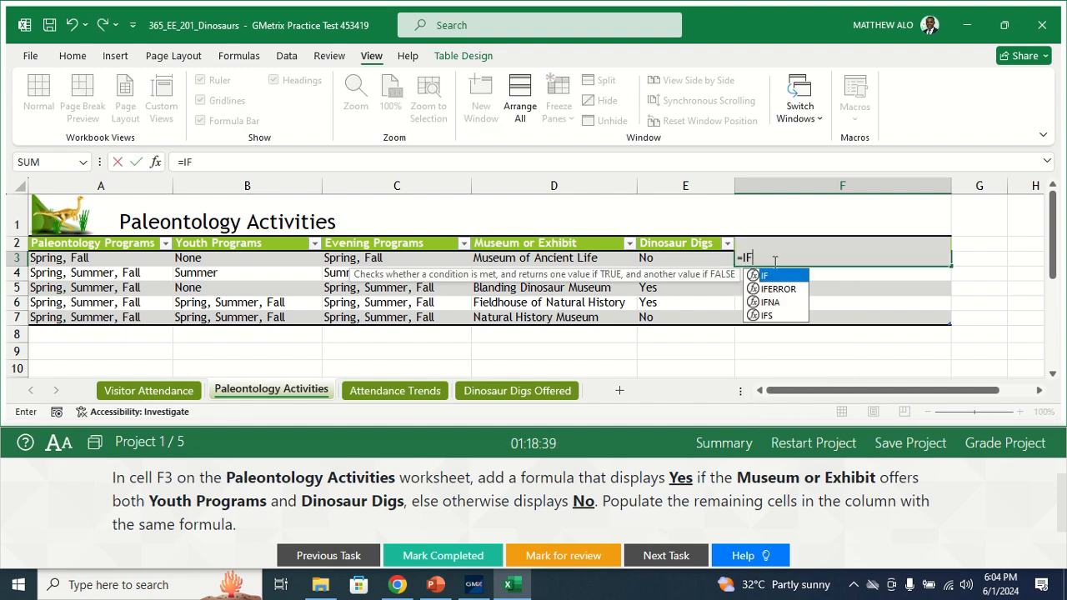
pyautogui.write('(')
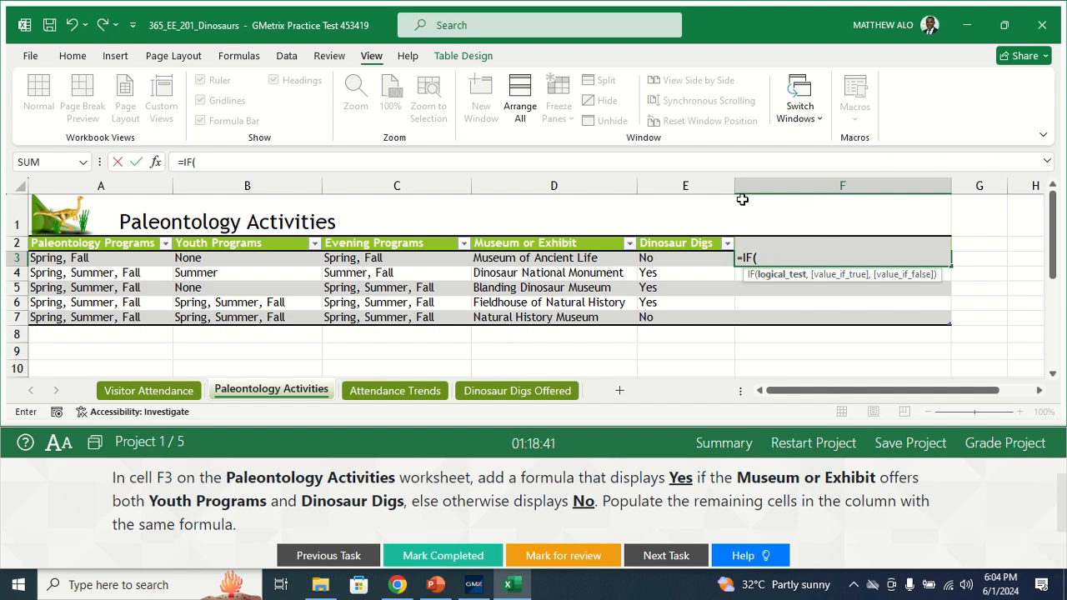
pyautogui.click(226, 166)
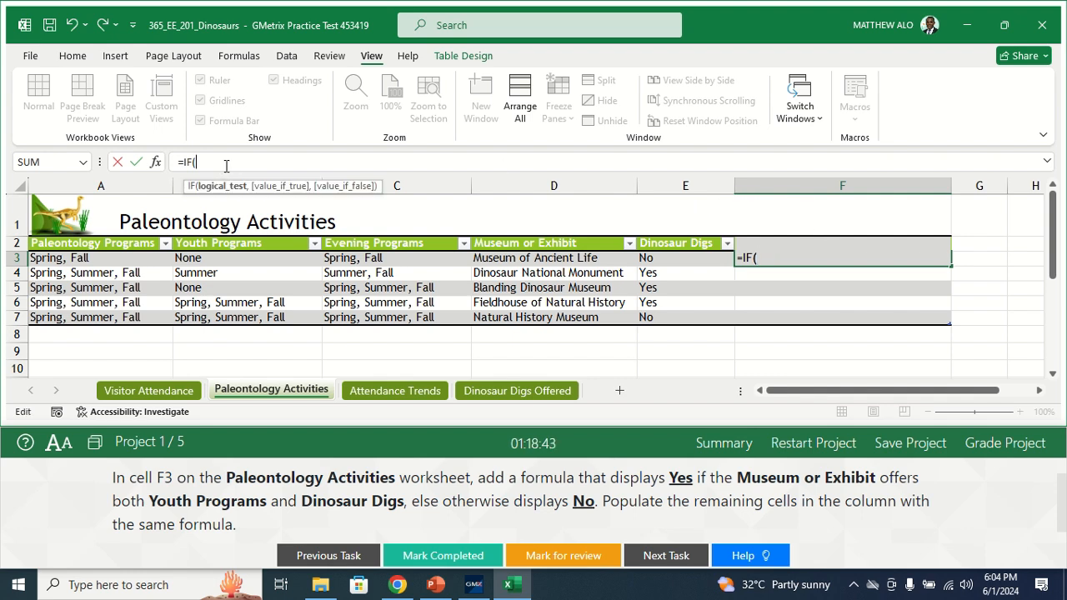
pyautogui.write('AND')
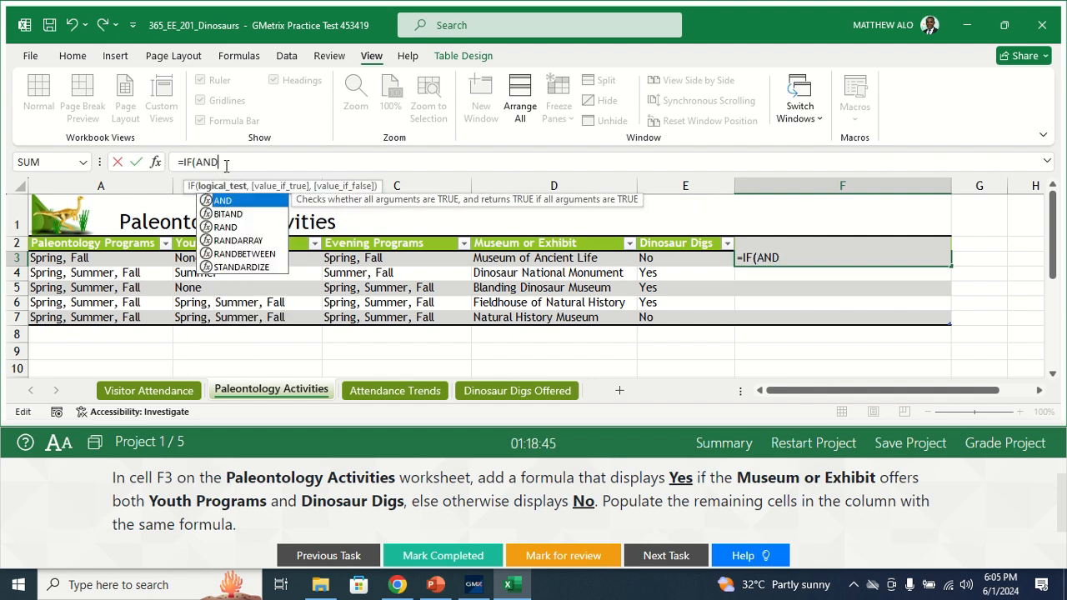
pyautogui.write('(')
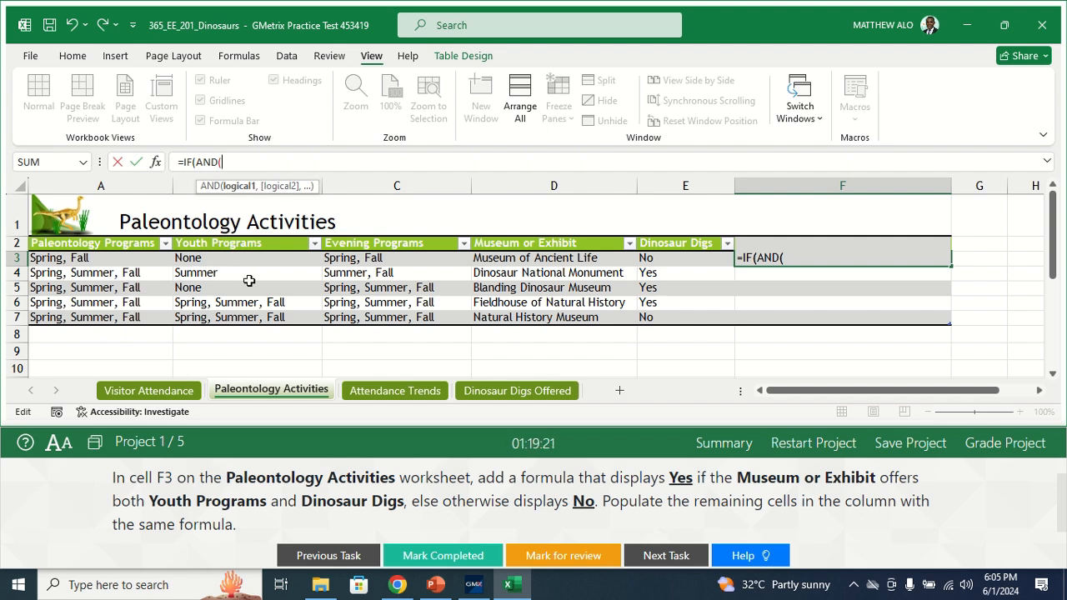
# Step: Start the first AND condition as a test of B3 inside a NOT function, so the formula reads =IF(AND(NOT(B3=
pyautogui.write('B')
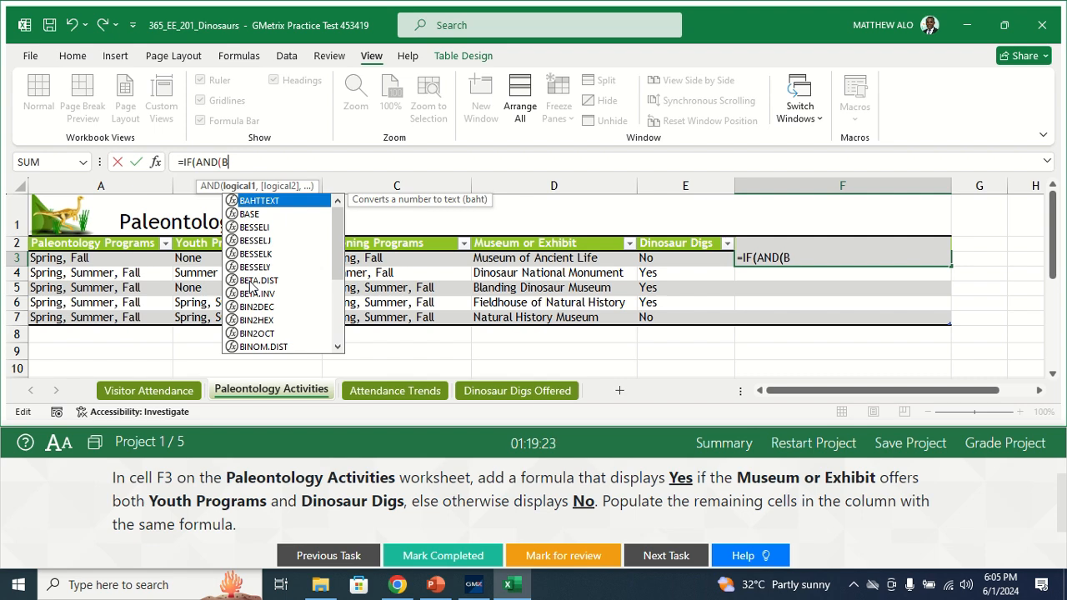
pyautogui.write('3')
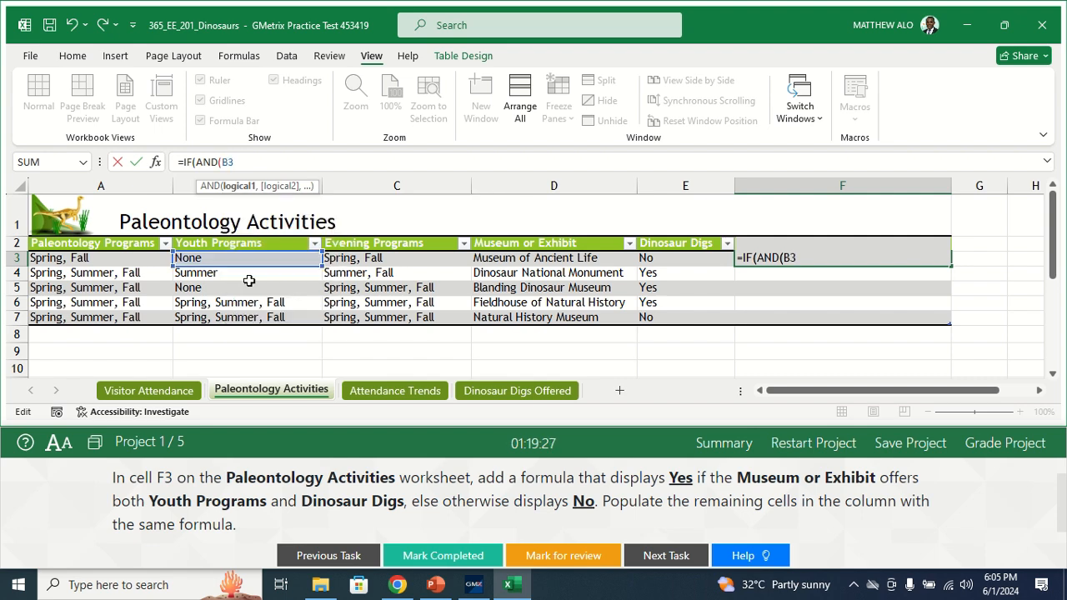
pyautogui.write('=')
pyautogui.write('N')
pyautogui.write('OT')
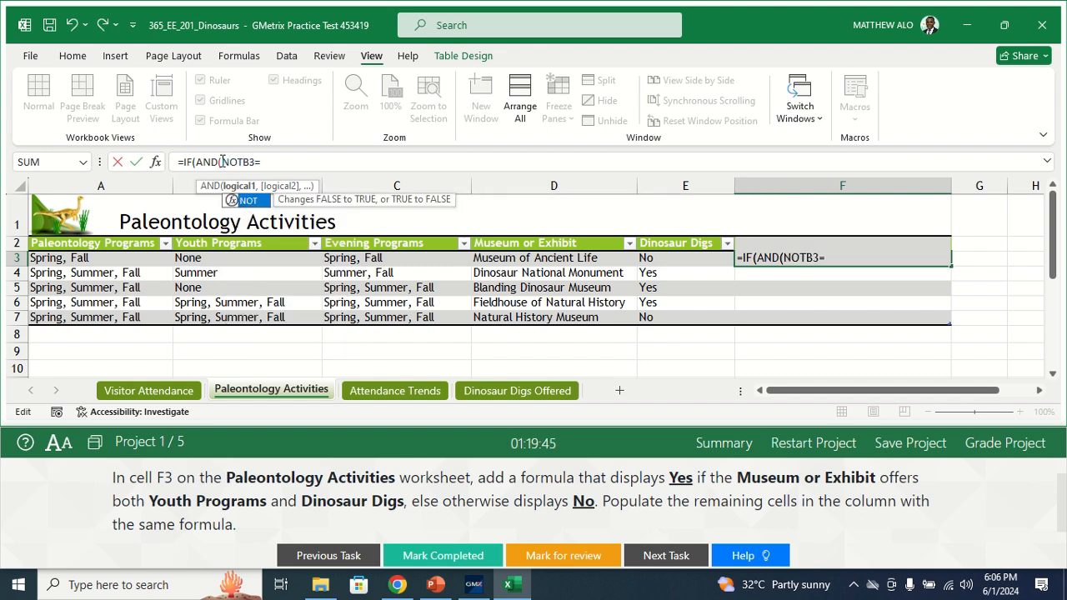
pyautogui.write('(')
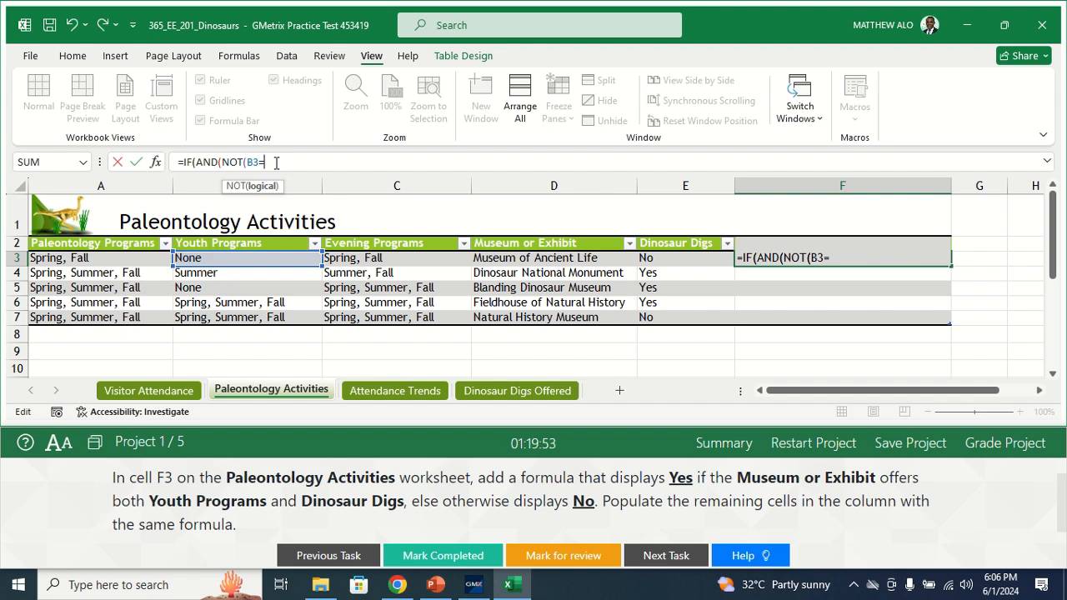
# Step: Complete the NOT condition by comparing B3 with "None", close its bracket and add the comma for the second condition
pyautogui.write('n')
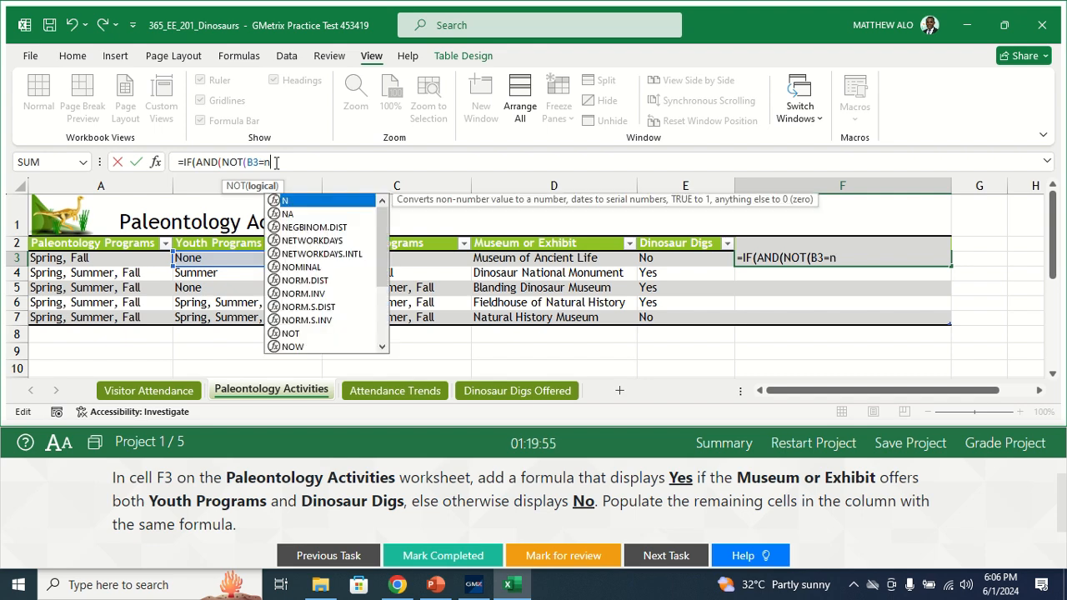
pyautogui.write('ONE')
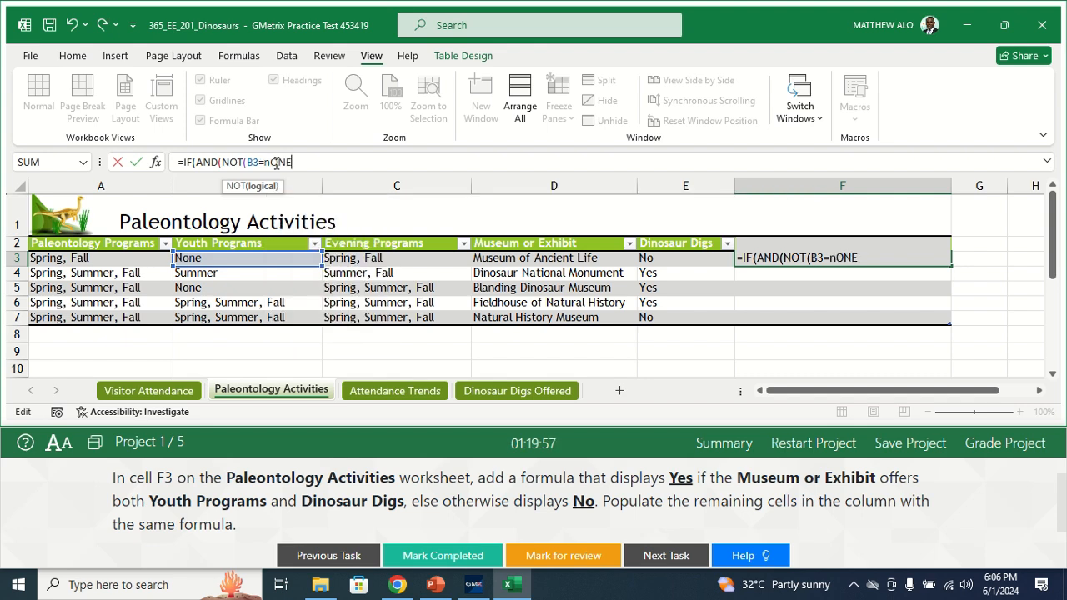
pyautogui.press('BackSpace')
pyautogui.press('BackSpace')
pyautogui.press('BackSpace')
pyautogui.press('BackSpace')
pyautogui.write('No')
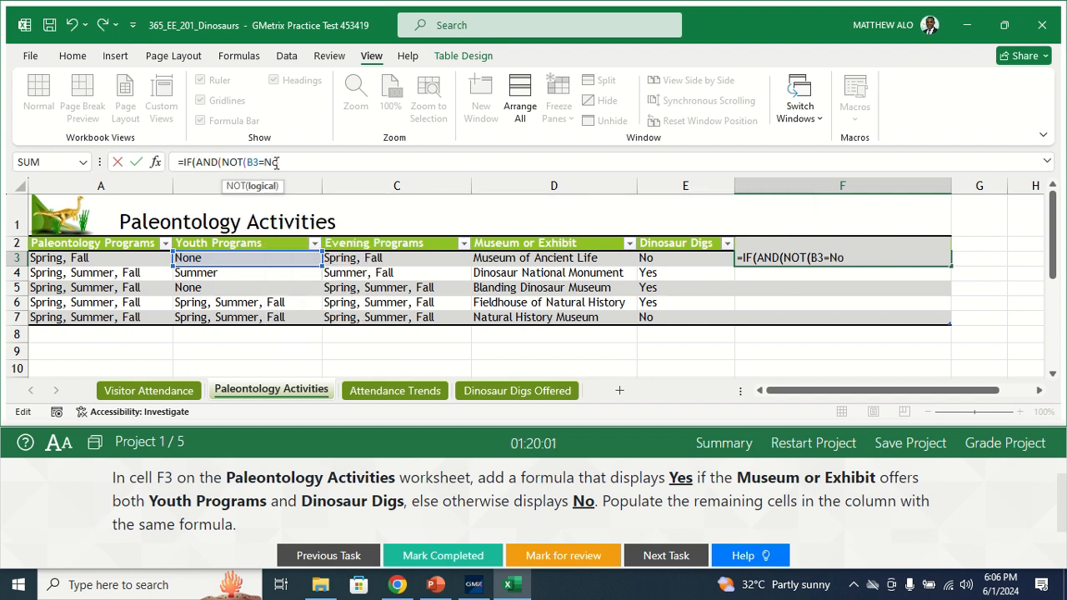
pyautogui.write('ne')
pyautogui.write('"')
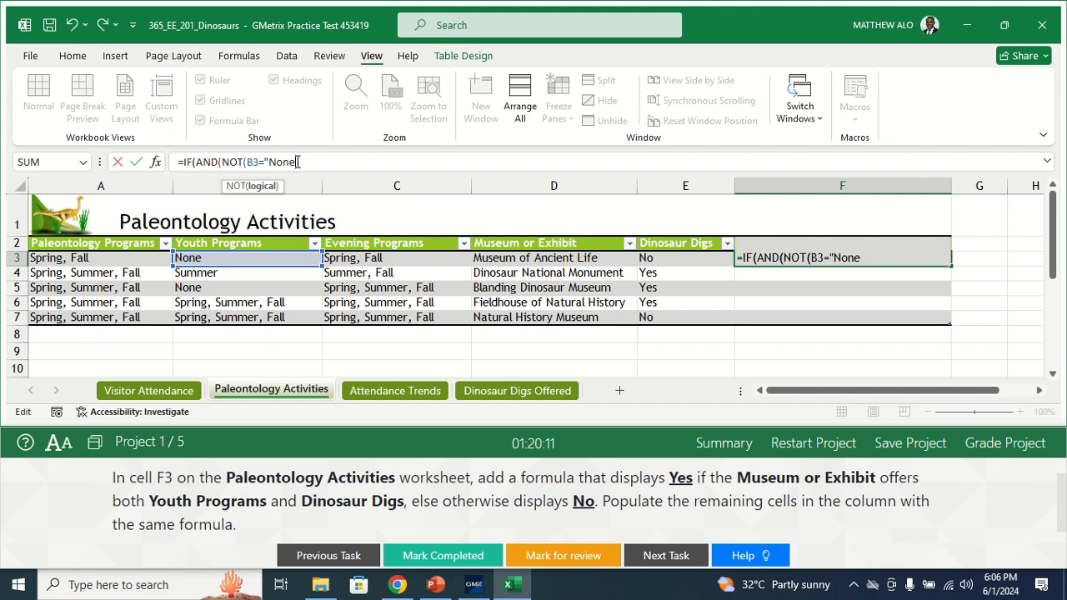
pyautogui.write('"),')
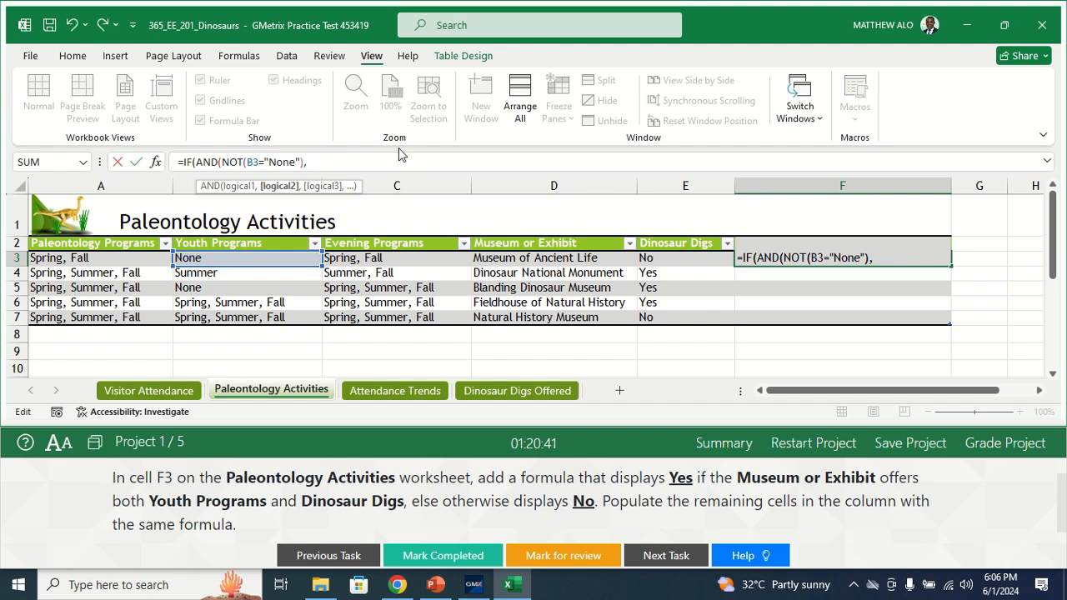
# Step: Reference cell E3 as the start of the AND function's second condition in the F3 formula
pyautogui.write('e')
pyautogui.press('BackSpace')
pyautogui.write('E')
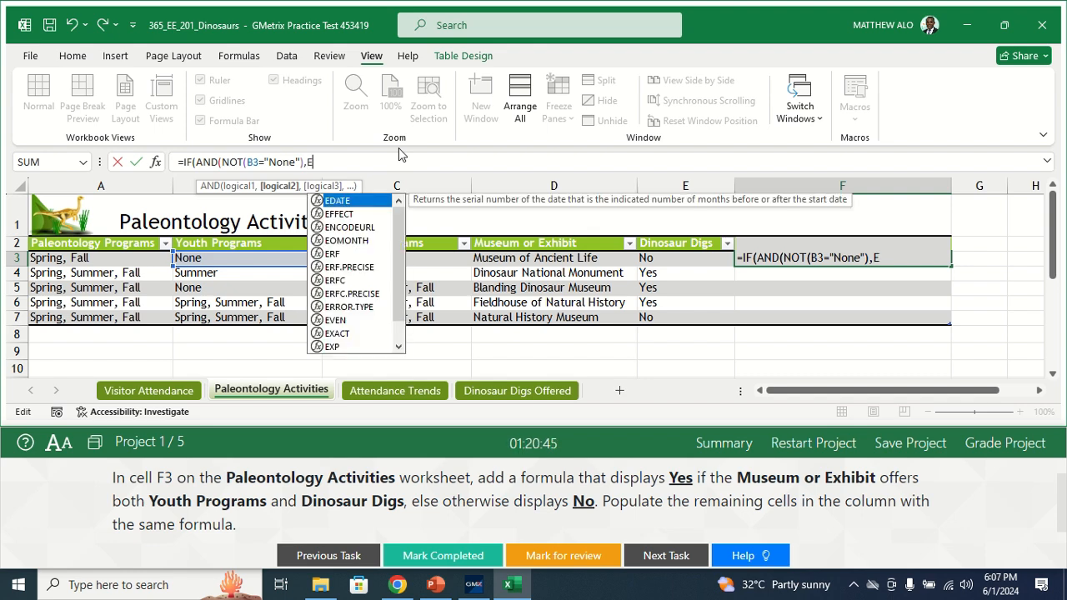
pyautogui.write('E')
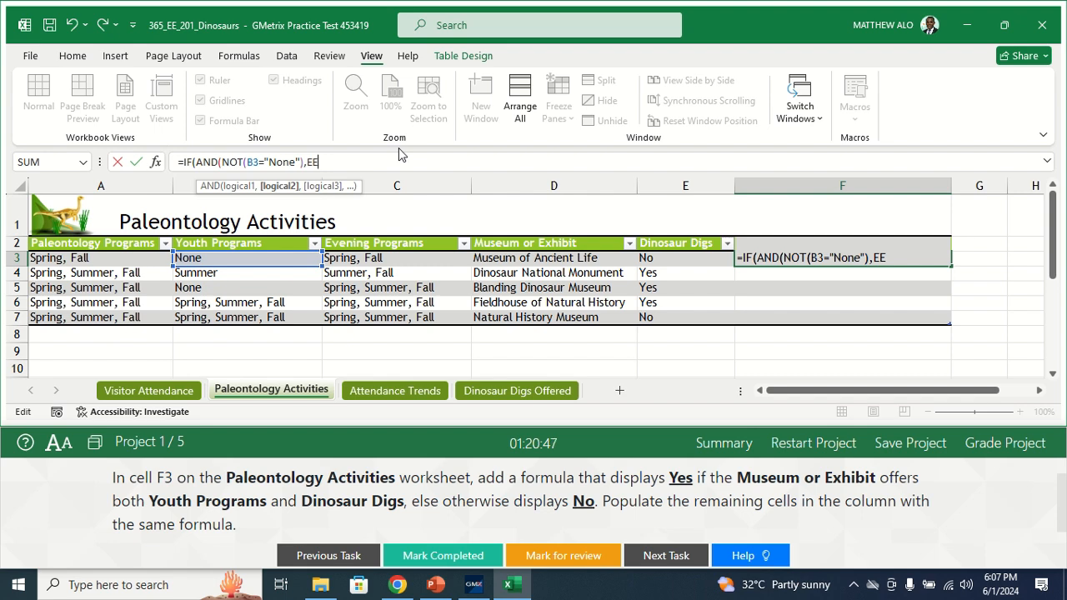
pyautogui.press('BackSpace')
pyautogui.write('3')
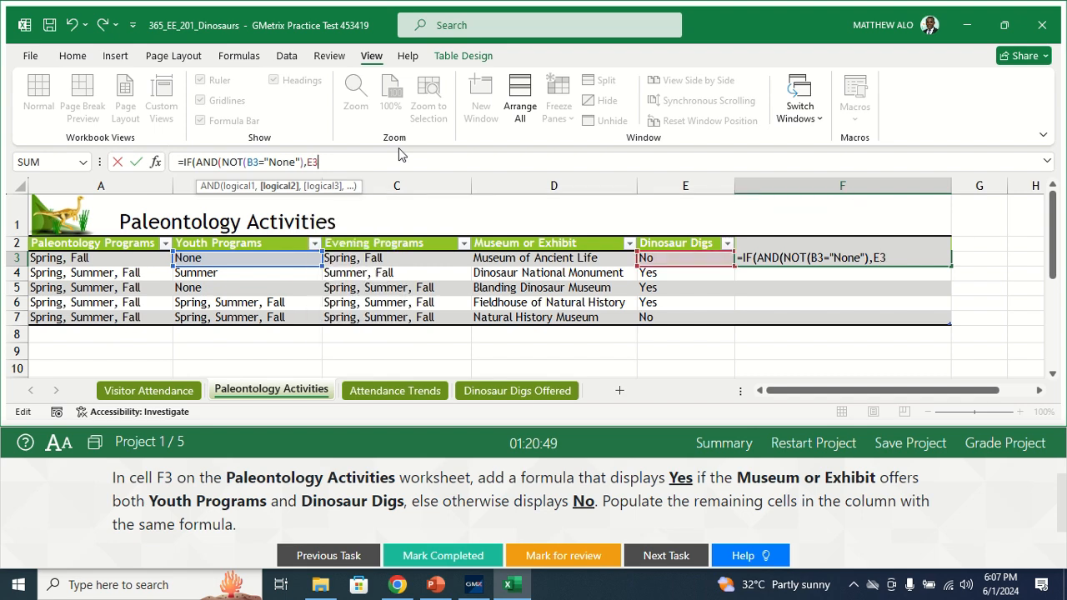
pyautogui.write('=')
# Step: Complete the second condition by comparing E3 with "Yes" and close the AND function's bracket
pyautogui.write('y')
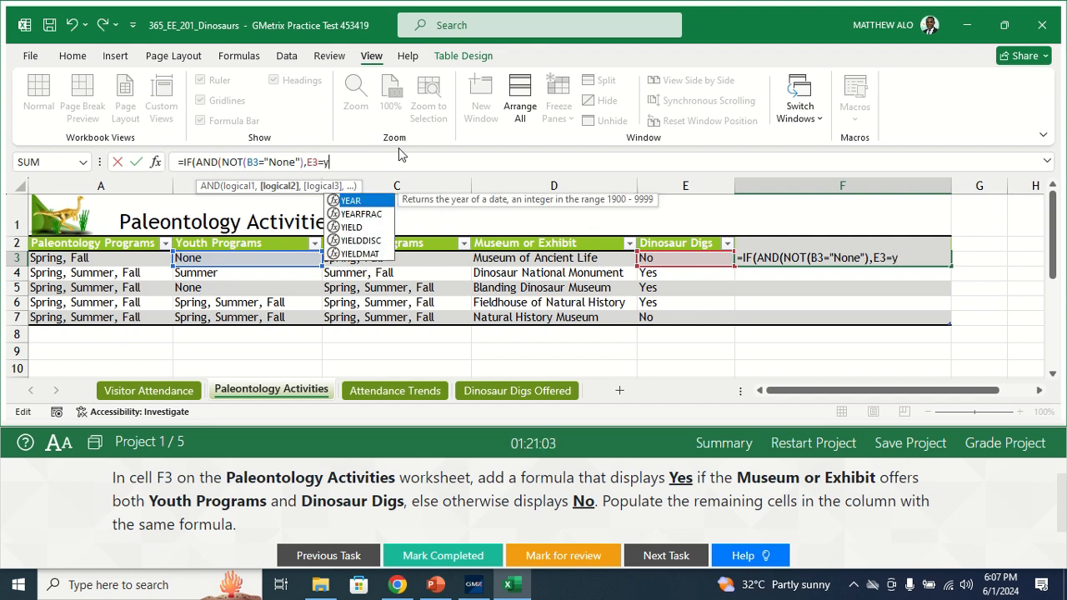
pyautogui.press('BackSpace')
pyautogui.write('"')
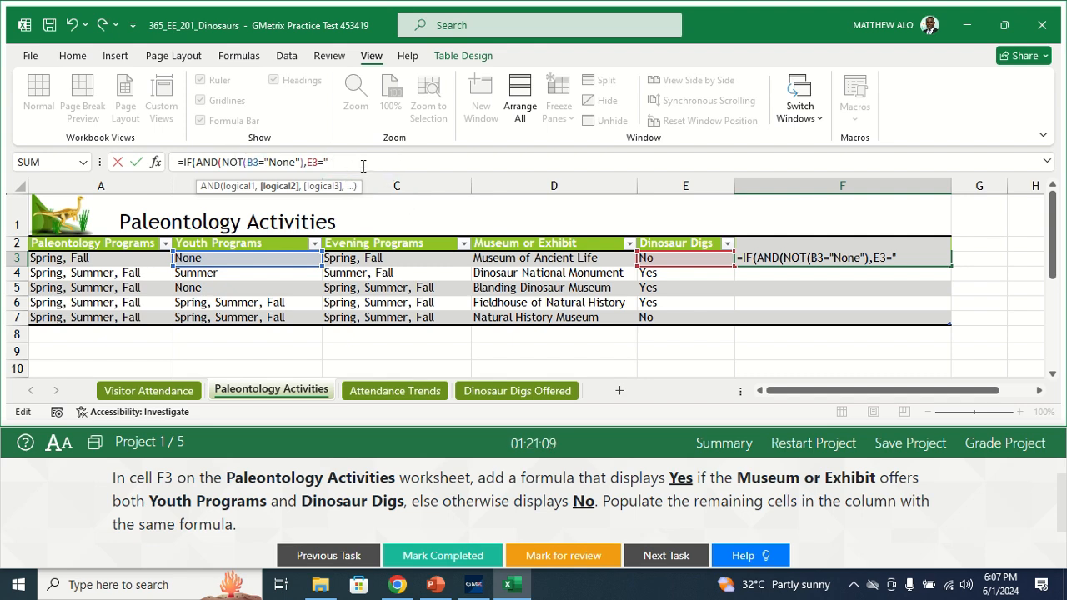
pyautogui.write('Yes')
pyautogui.write(')')
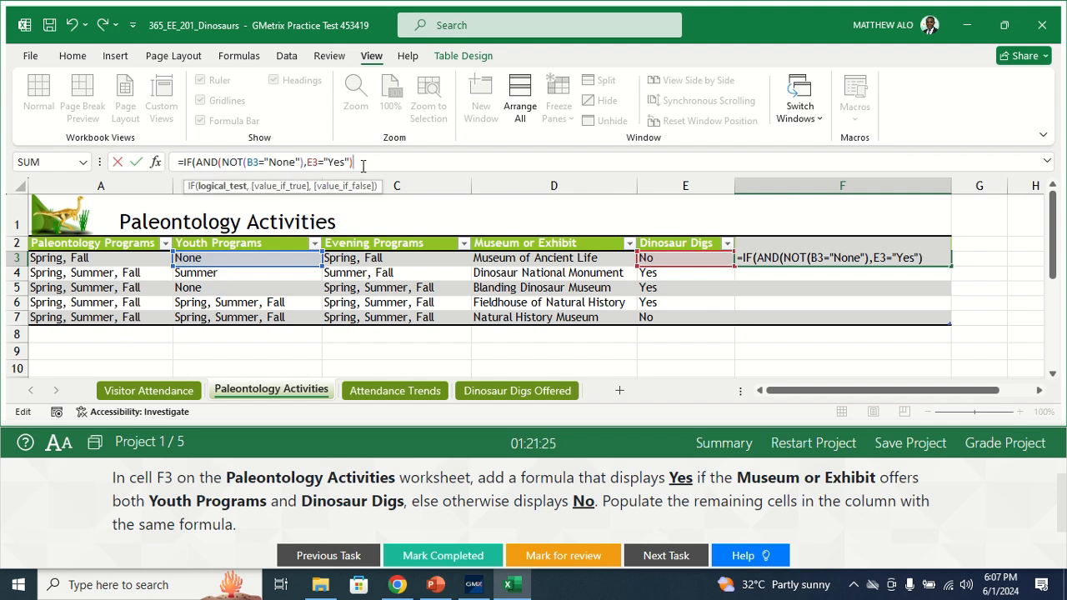
pyautogui.write(',')
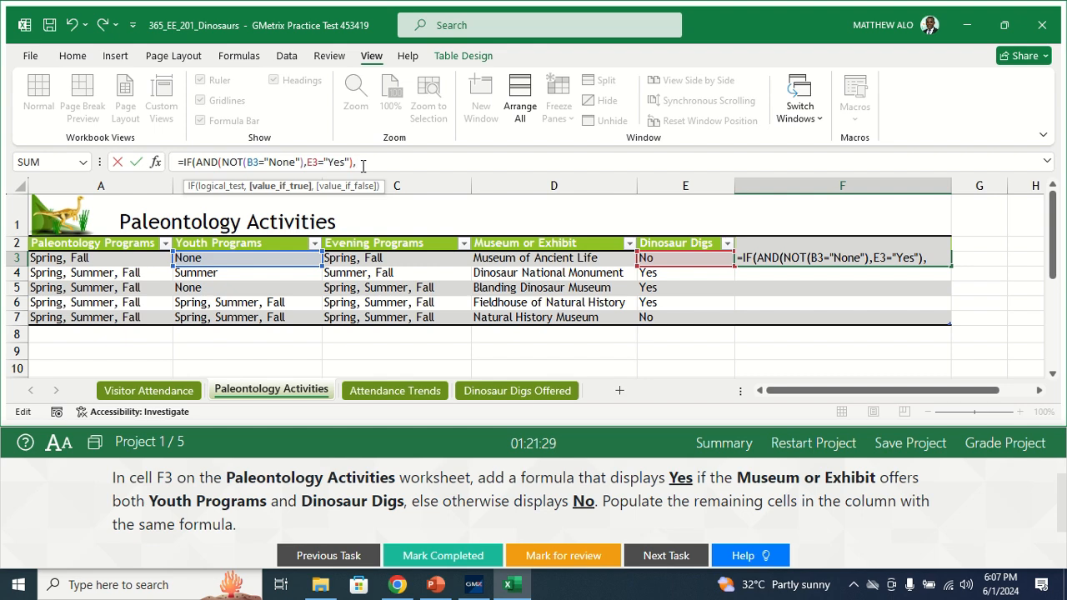
pyautogui.write('"Yes')
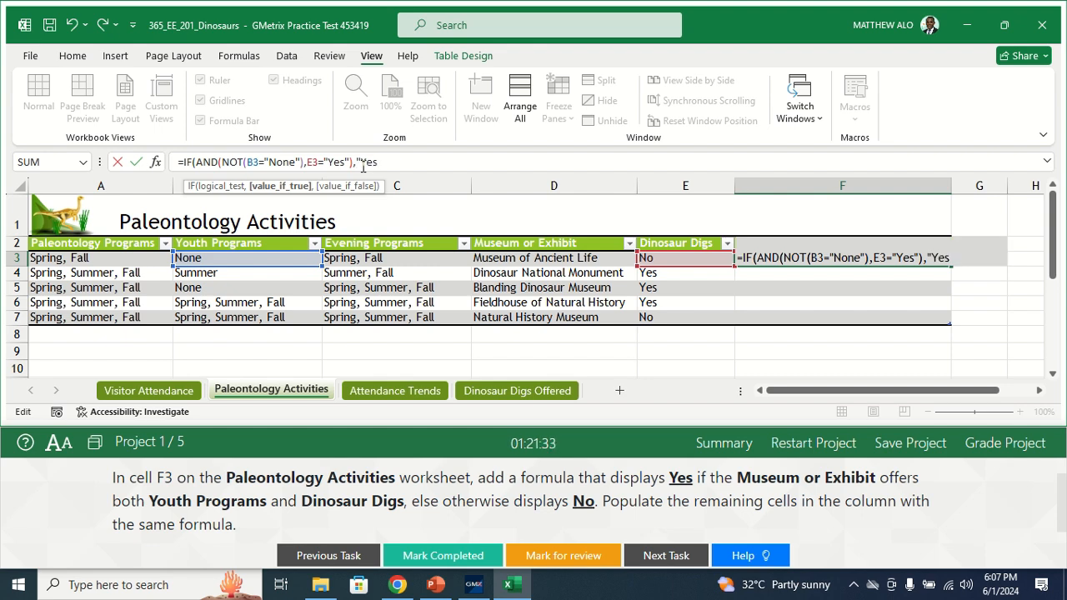
pyautogui.write('","No')
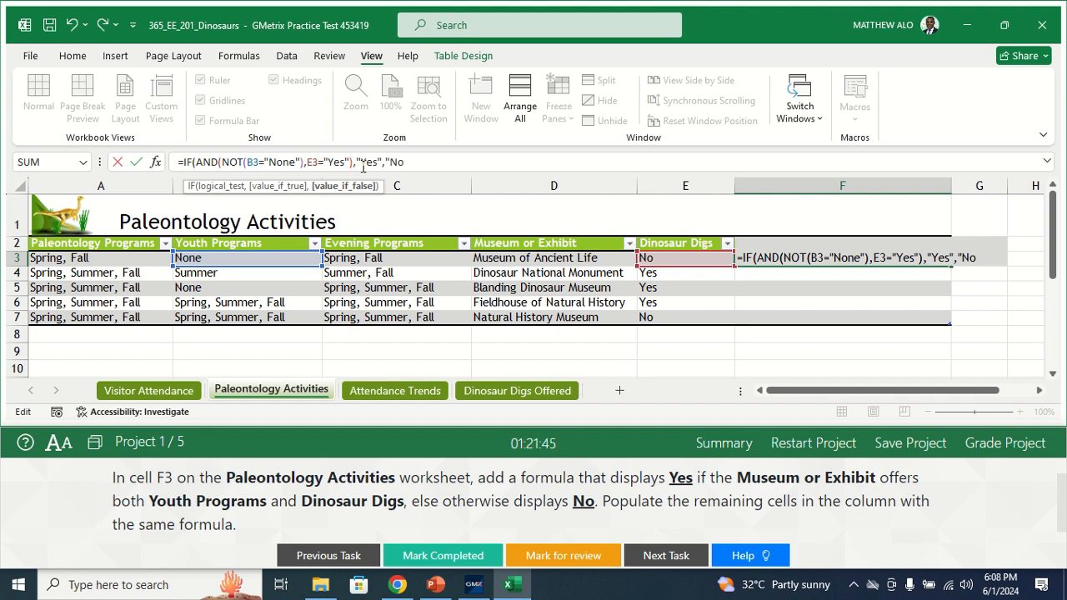
# Step: Finish the IF formula with "Yes" as the value if true and "No" as the value if false, and commit it
pyautogui.write(')')
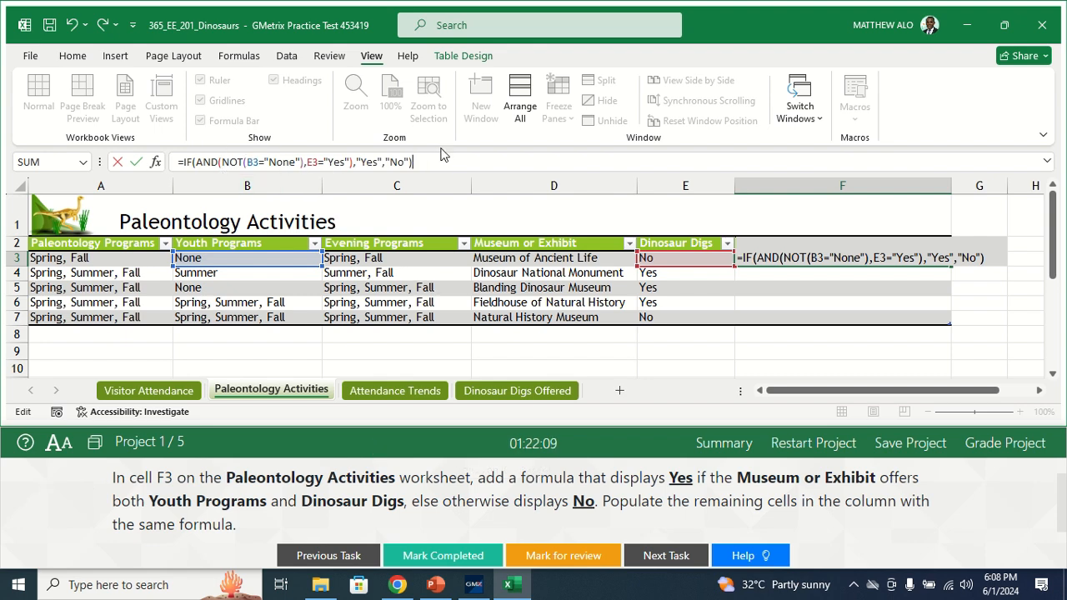
pyautogui.press('Return')
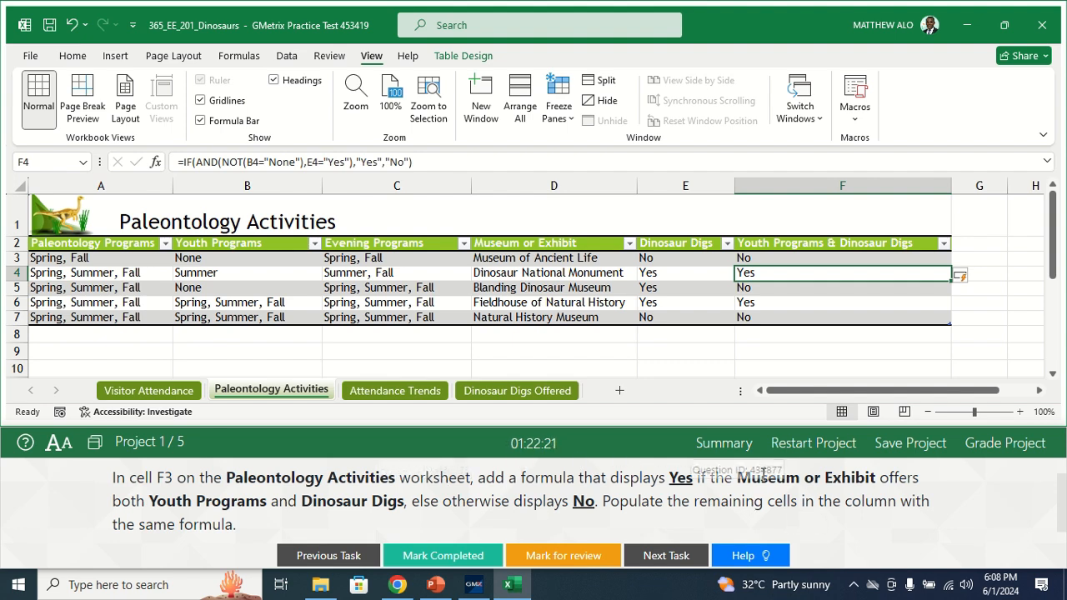
# Step: Mark Task 3 as completed and open the instructions for Task 4
pyautogui.click(692, 481)
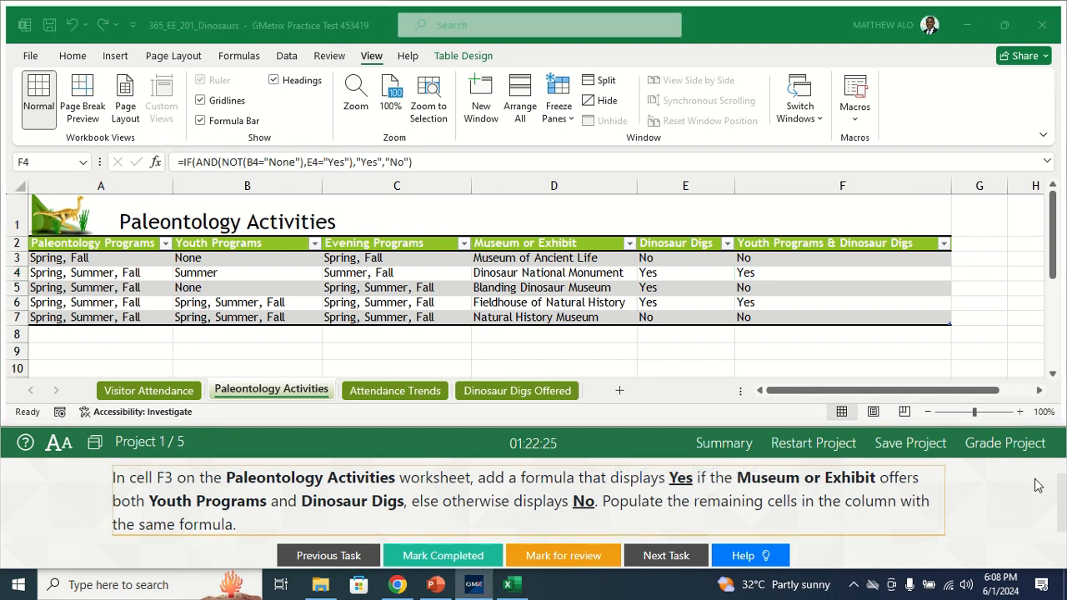
pyautogui.scroll(1, 1060, 485)
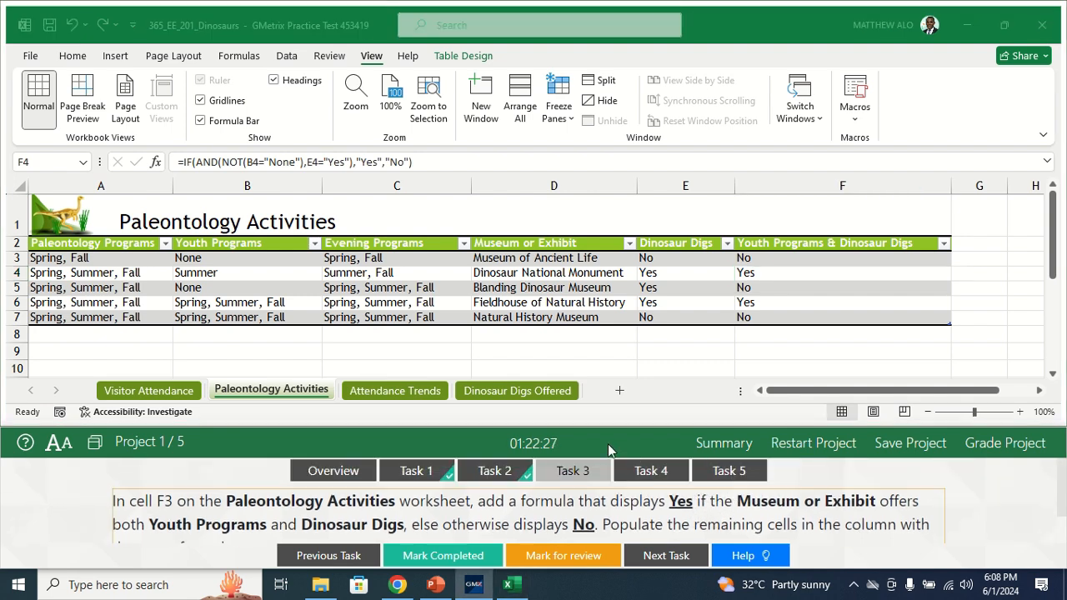
pyautogui.click(457, 555)
pyautogui.click(655, 472)
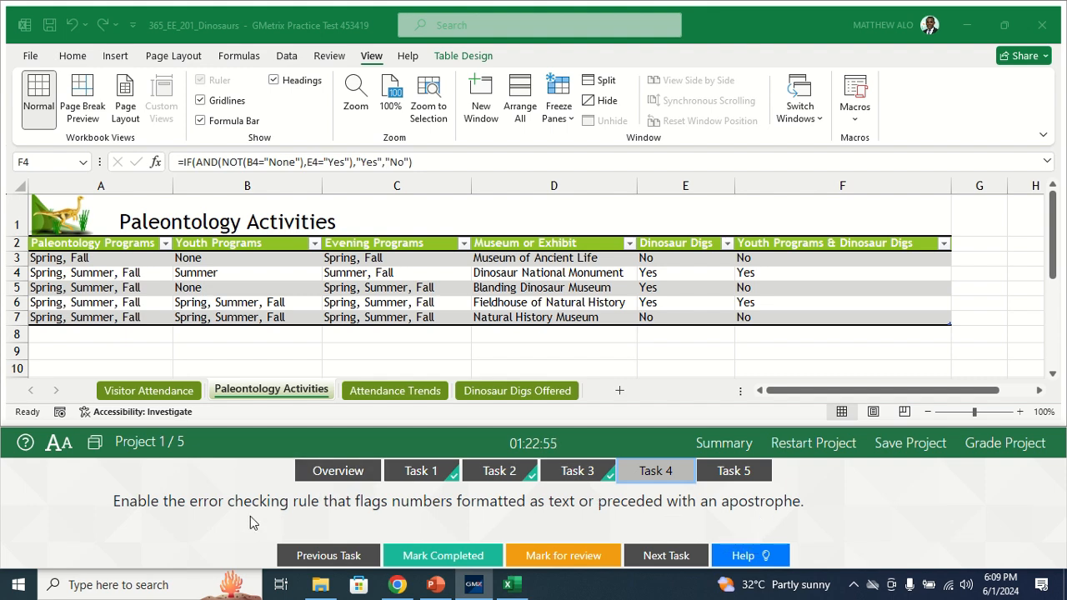
# Step: Enable the error checking rule for numbers formatted as text or preceded by an apostrophe, and mark Task 4 as completed
pyautogui.click(34, 57)
pyautogui.click(32, 57)
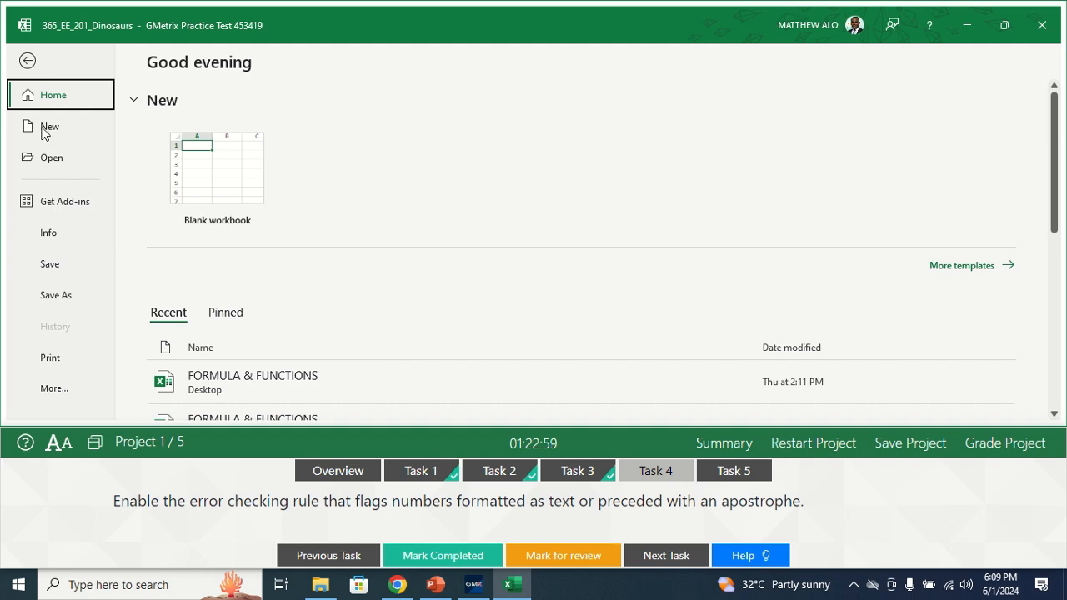
pyautogui.click(53, 390)
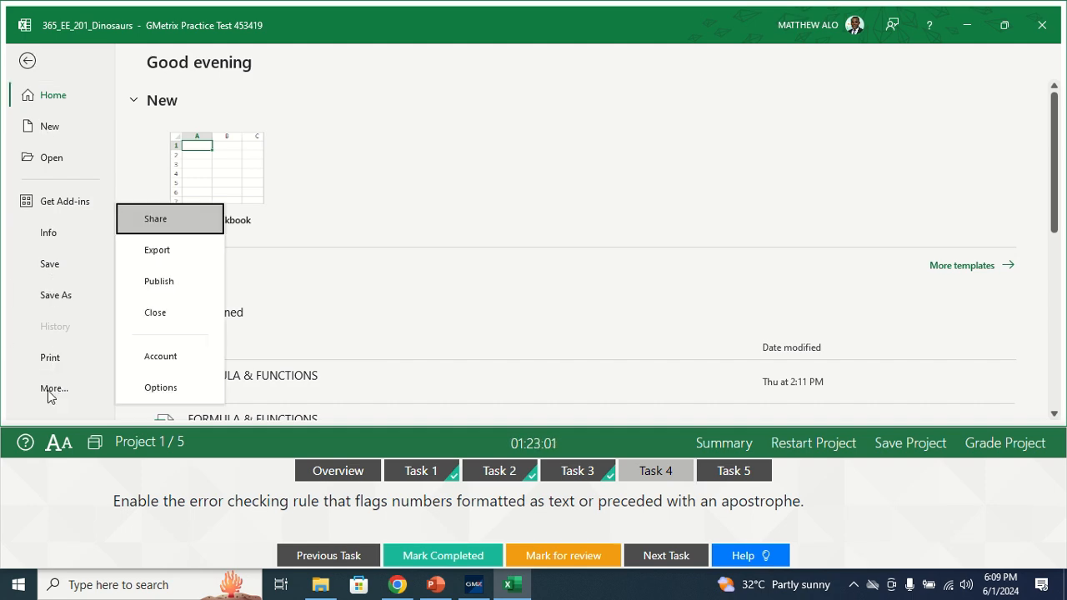
pyautogui.click(161, 395)
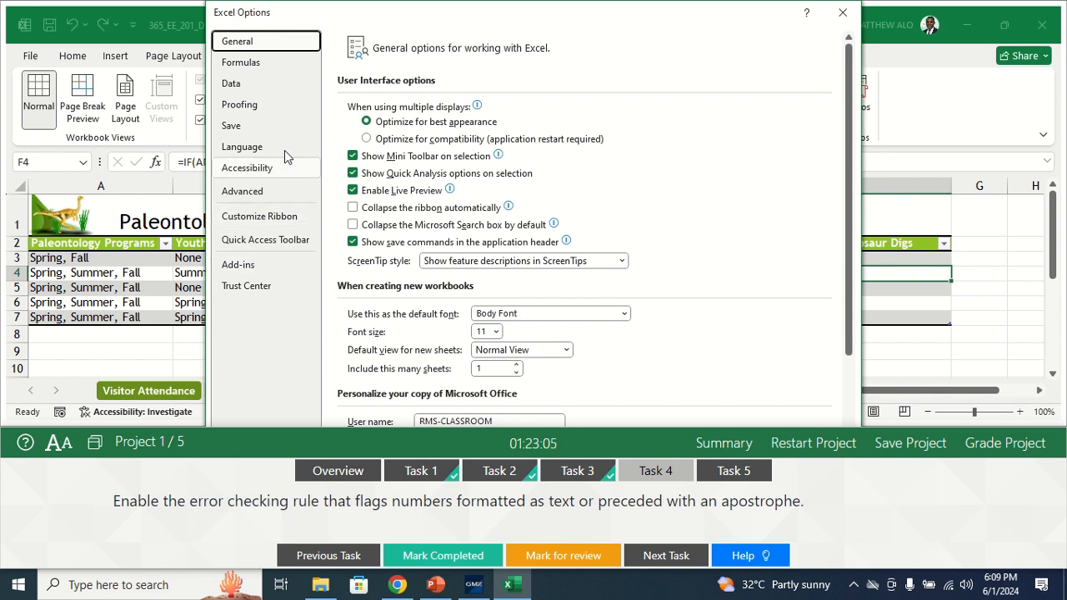
pyautogui.click(246, 63)
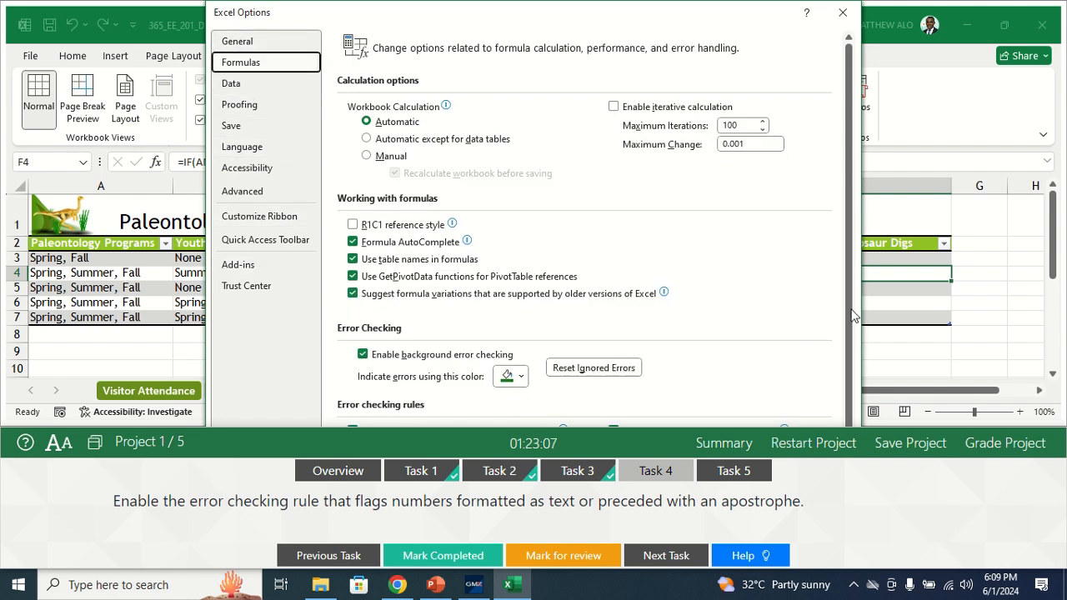
pyautogui.scroll(-1, 851, 323)
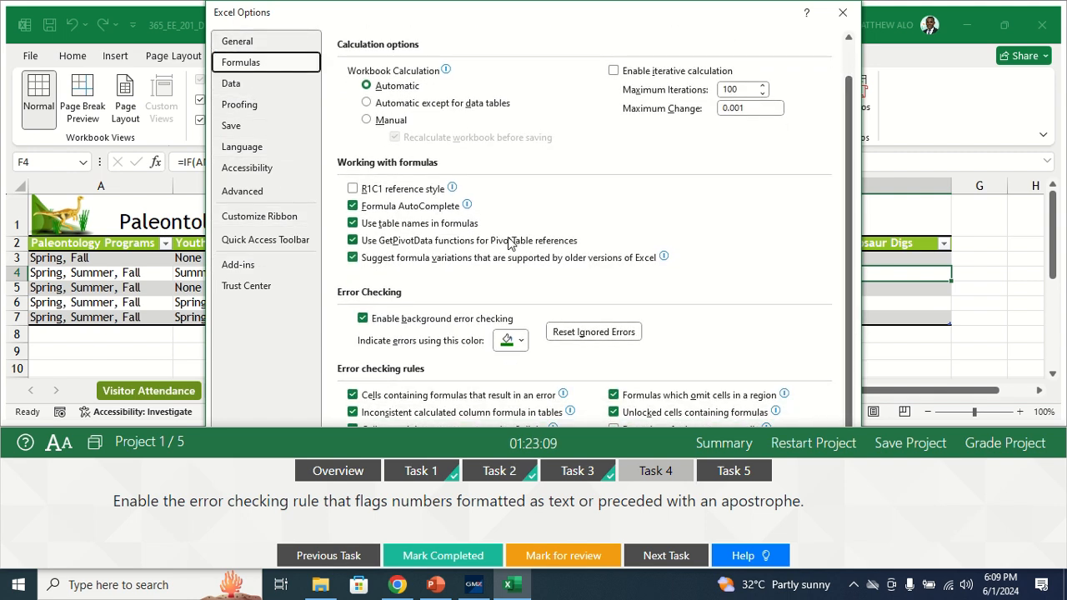
pyautogui.moveTo(417, 426); pyautogui.dragTo(417, 460)
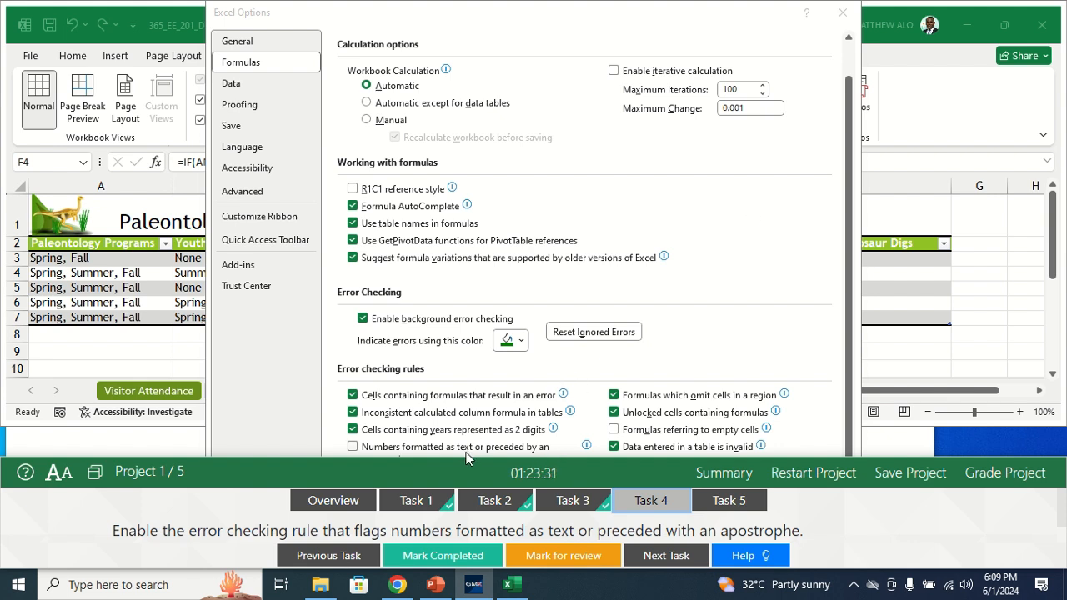
pyautogui.moveTo(465, 459); pyautogui.dragTo(467, 531)
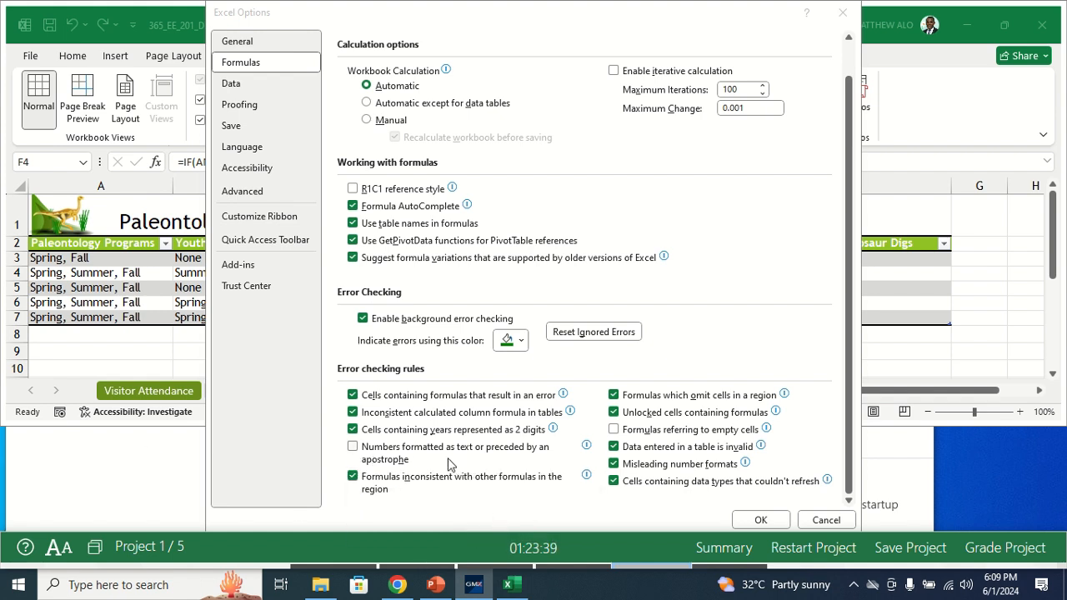
pyautogui.click(353, 448)
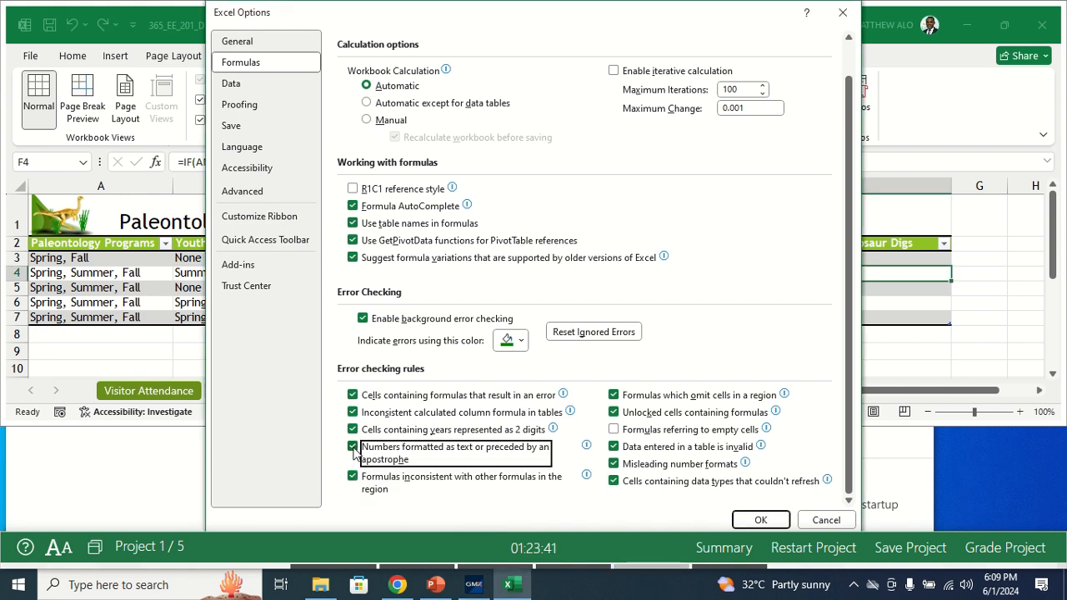
pyautogui.click(752, 520)
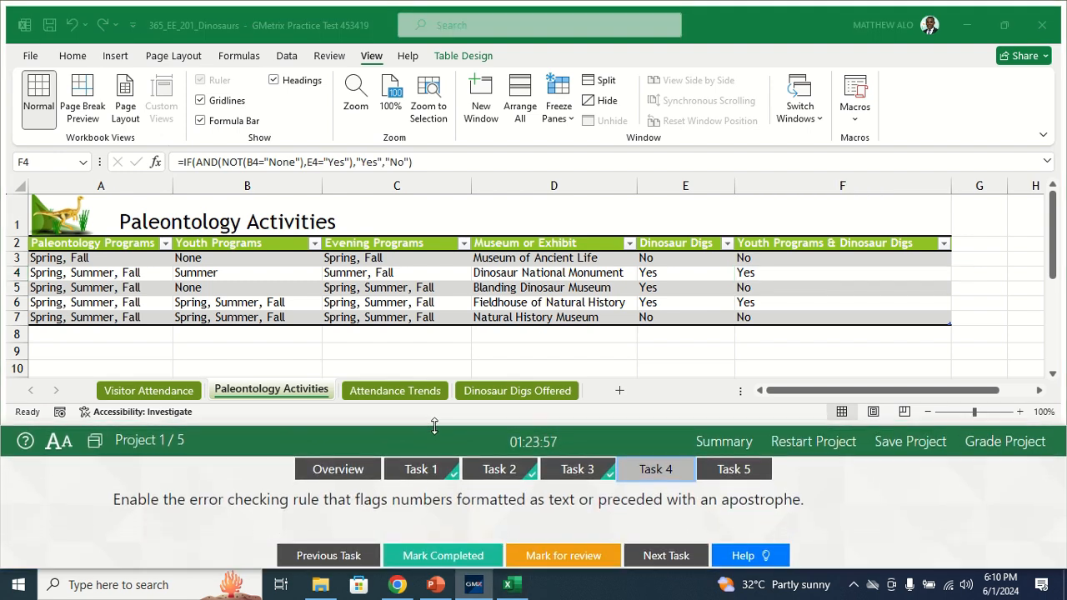
pyautogui.click(441, 558)
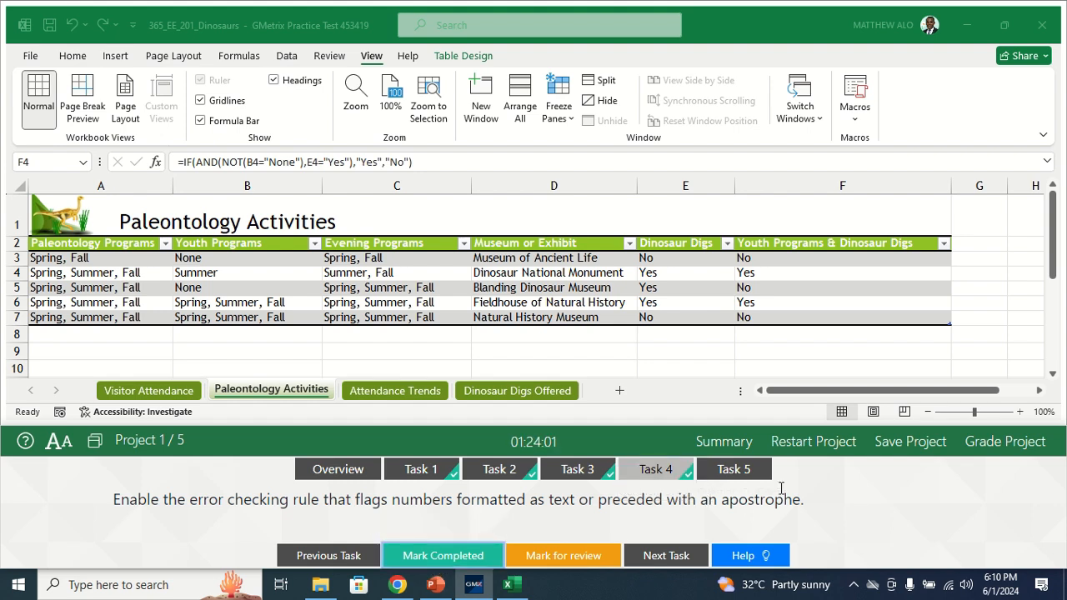
# Step: Open Task 5 and set the Dinosaur Digs row field of the Dinosaur Digs Offered pivot table to insert a blank line after each item label
pyautogui.click(743, 472)
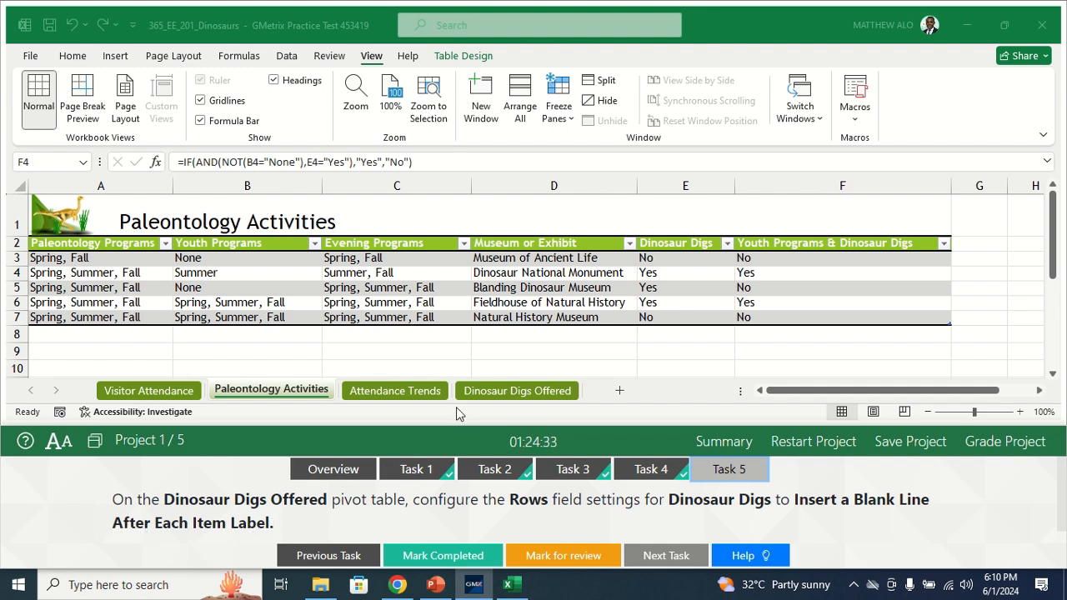
pyautogui.click(505, 400)
pyautogui.click(511, 391)
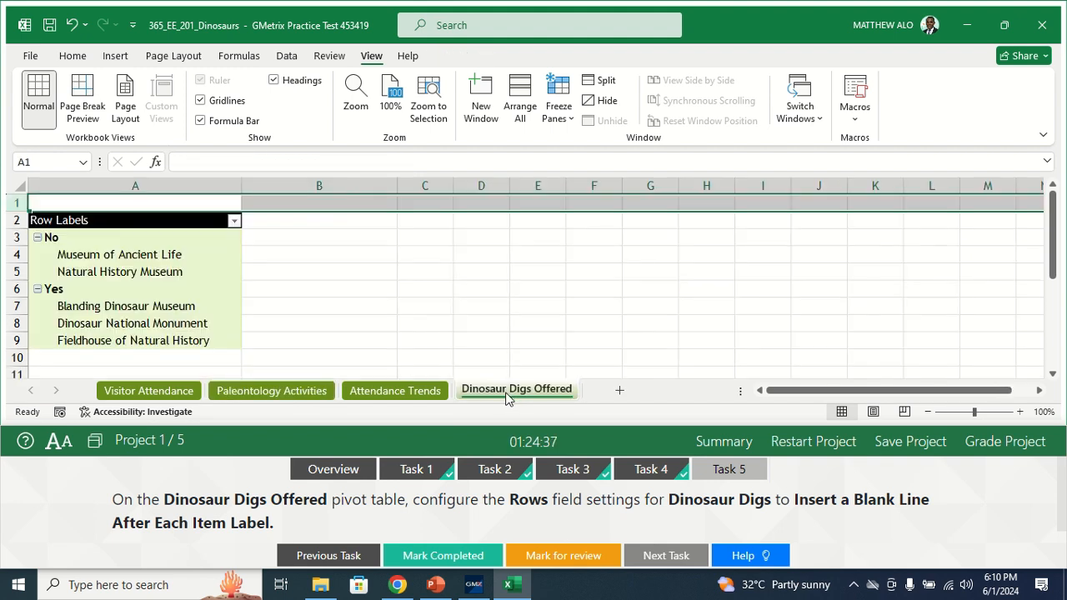
pyautogui.click(232, 271)
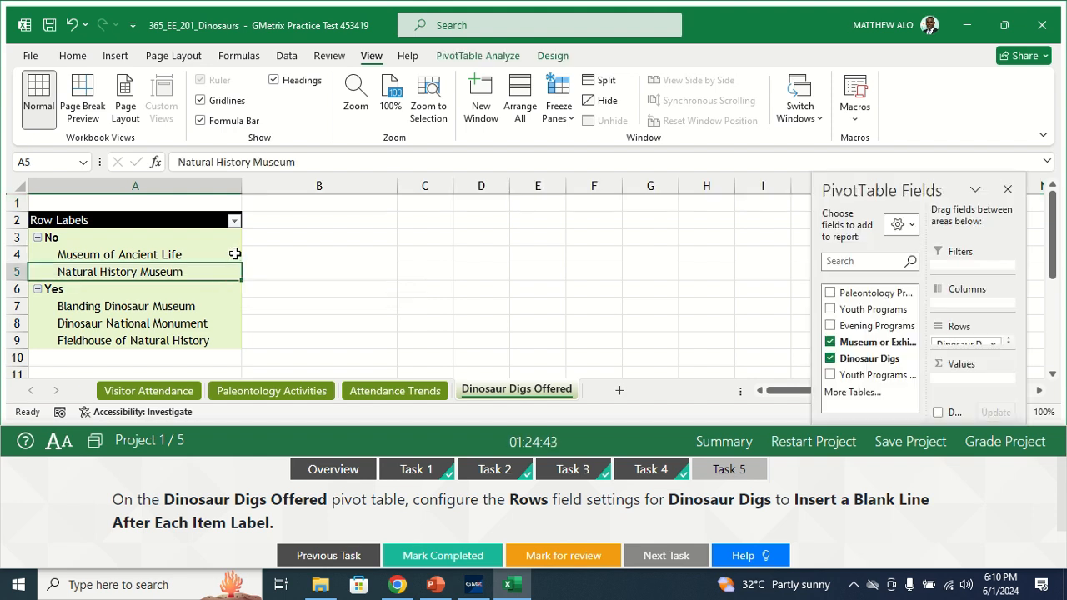
pyautogui.click(237, 253)
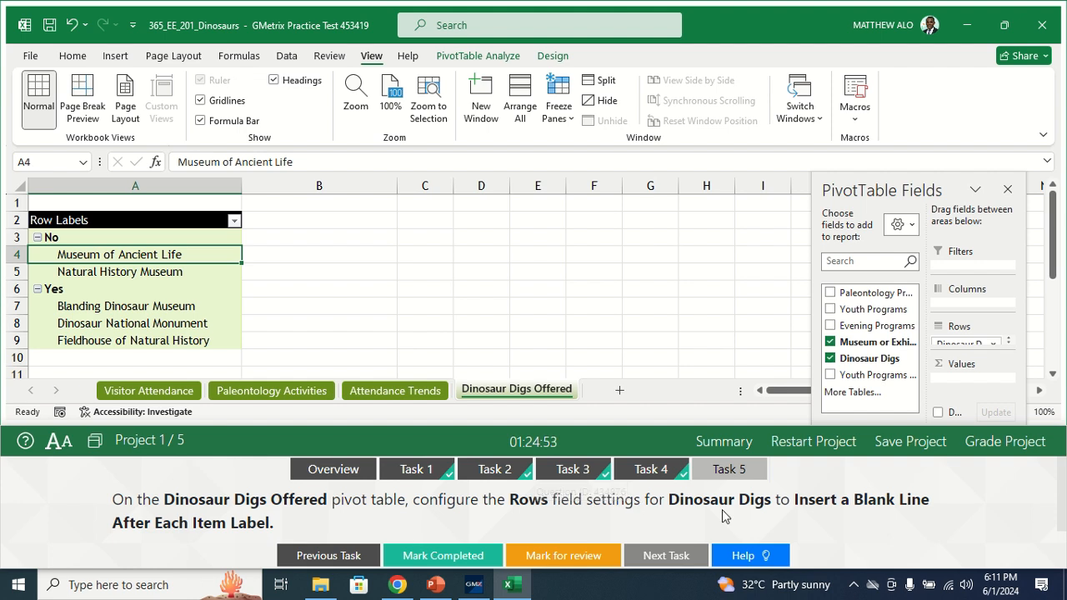
pyautogui.click(990, 344)
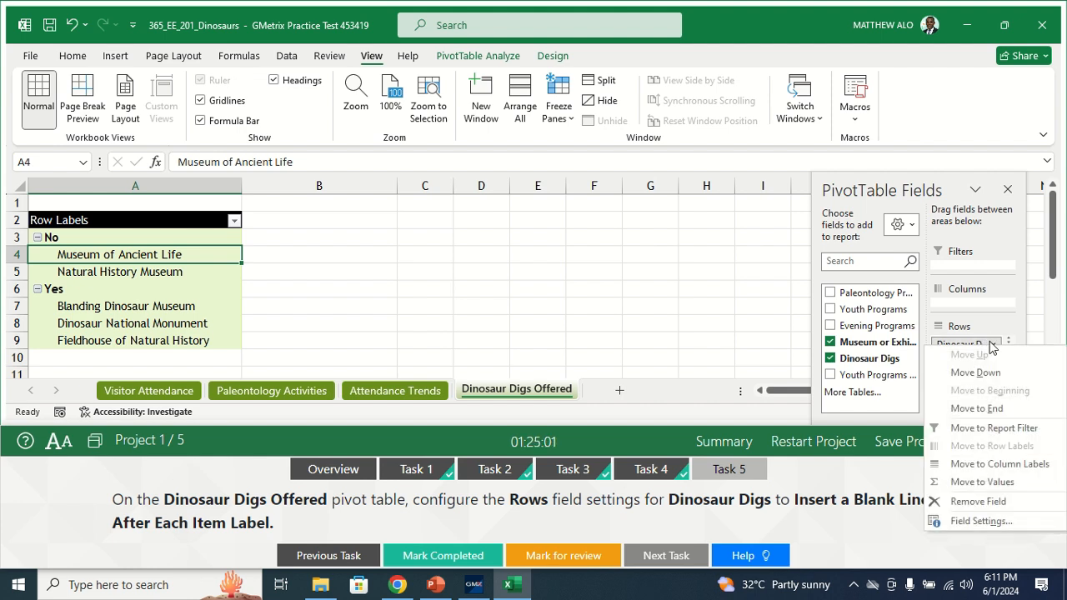
pyautogui.click(973, 521)
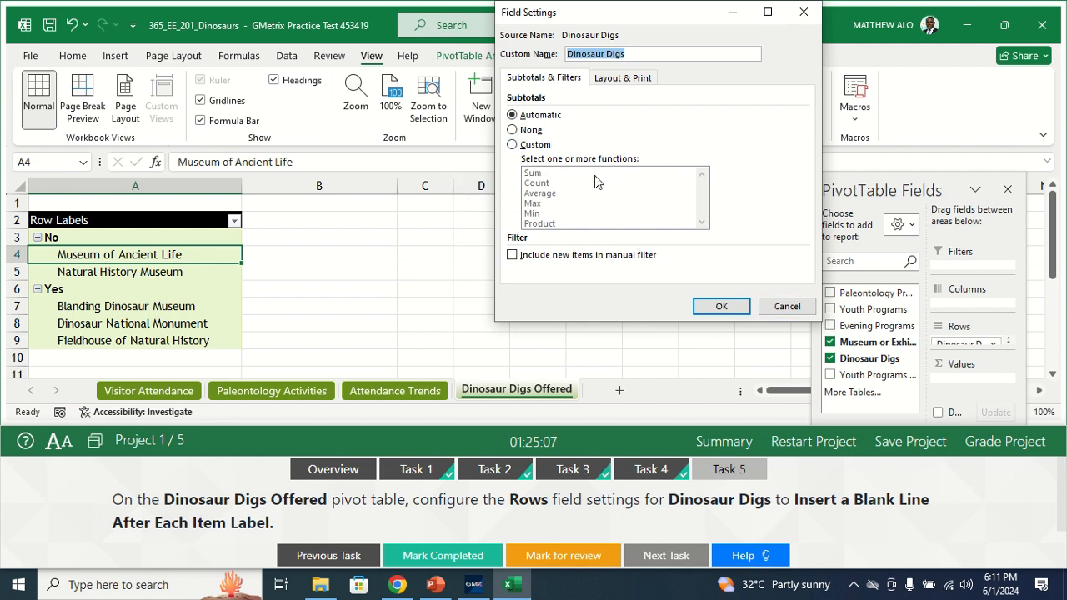
pyautogui.click(618, 84)
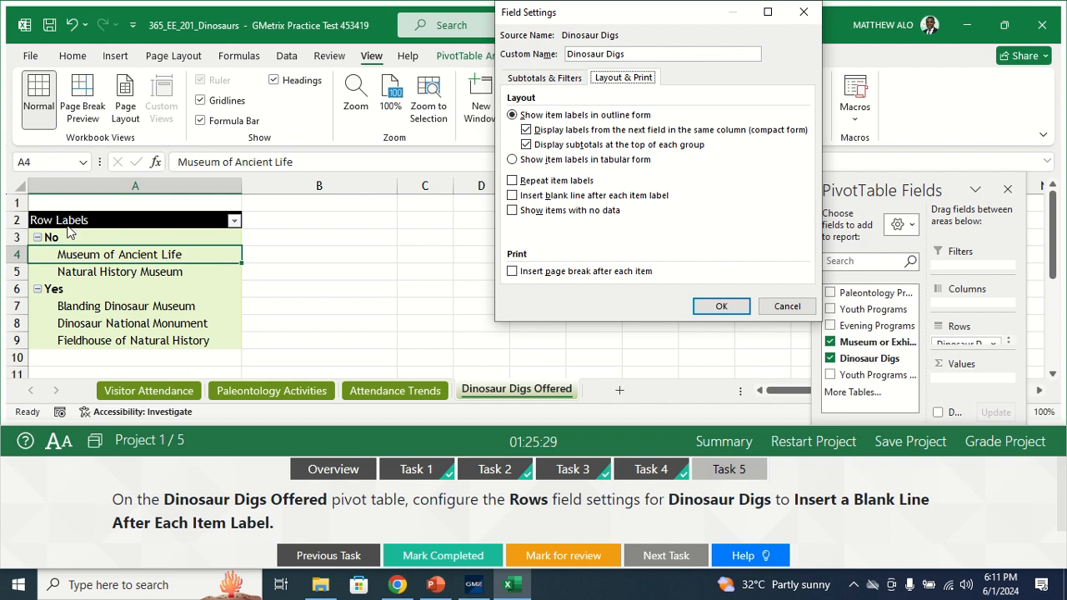
pyautogui.click(513, 197)
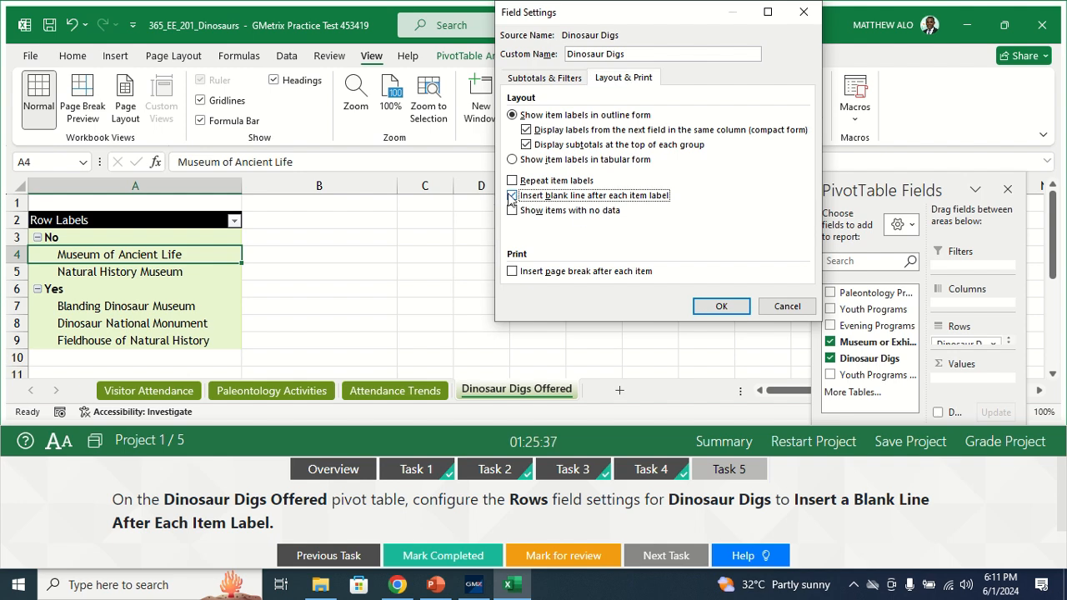
pyautogui.click(721, 307)
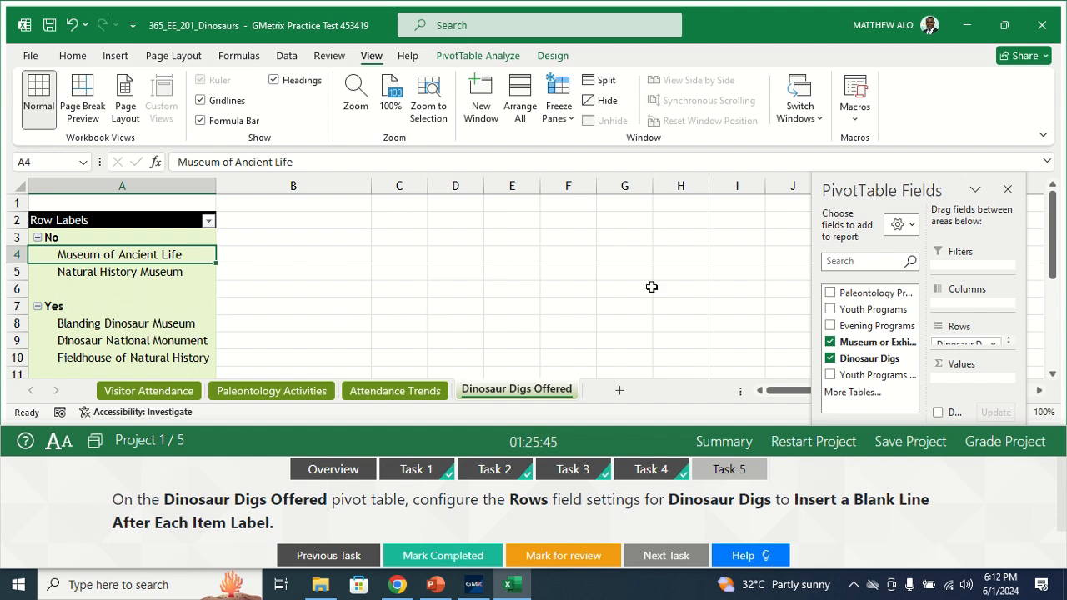
# Step: Mark Task 5 as completed and open Task 1 of Project 2
pyautogui.click(444, 556)
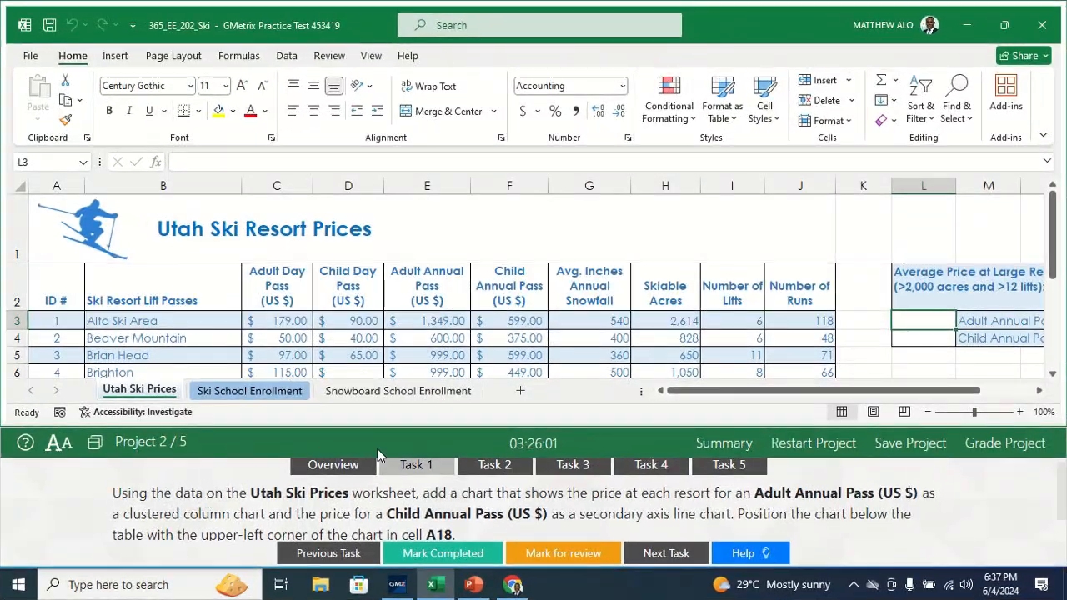
pyautogui.click(400, 467)
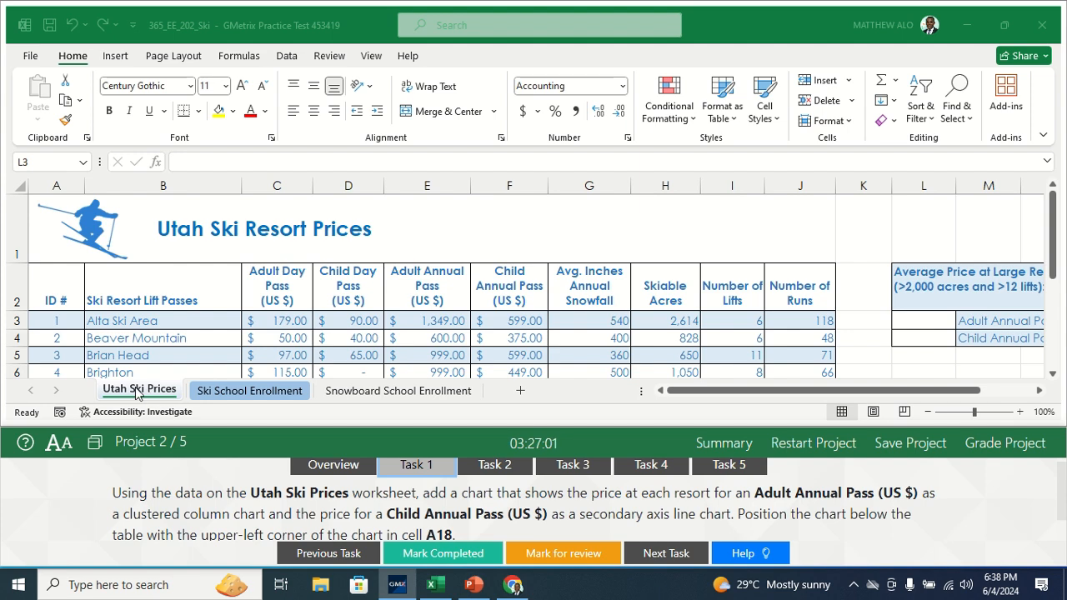
# Step: On the Utah Ski Prices worksheet, select the resort names, Adult Annual Pass and Child Annual Pass columns: B2:B16, E2:E16 and F2:F16
pyautogui.click(163, 394)
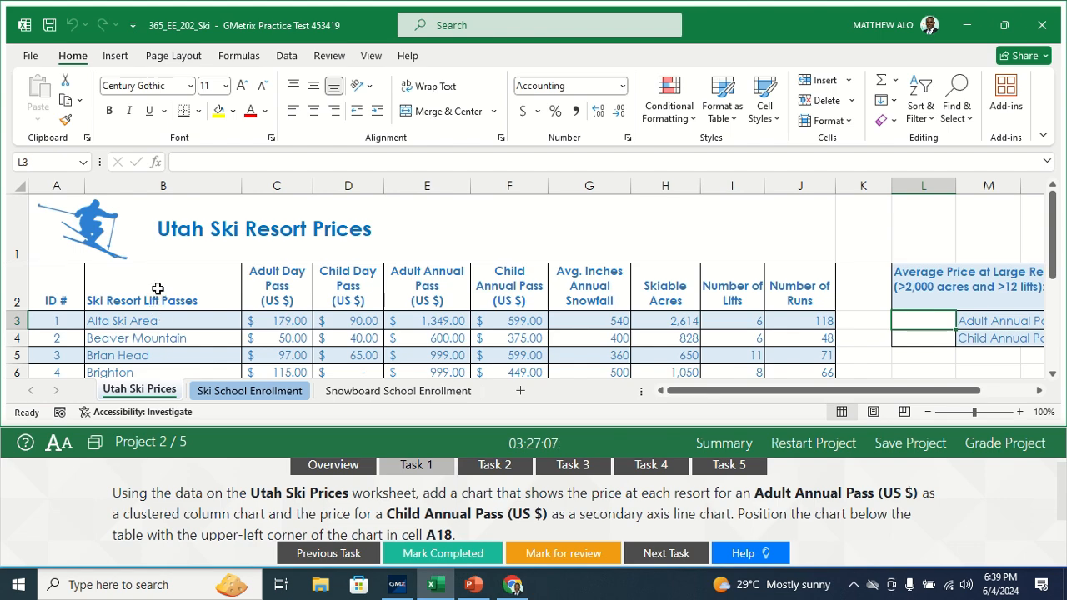
pyautogui.moveTo(167, 279); pyautogui.dragTo(166, 345)
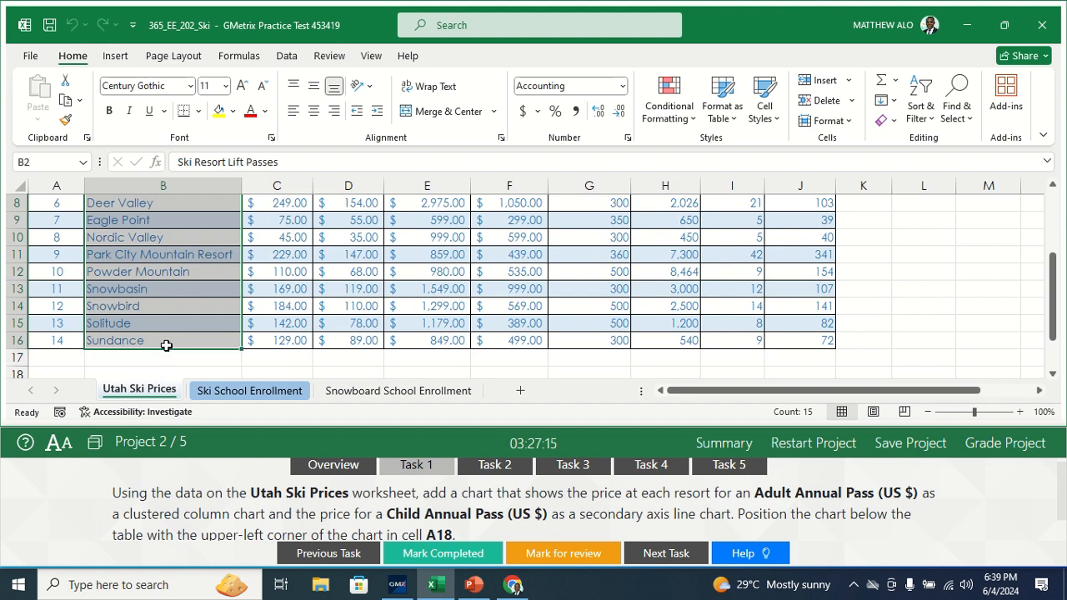
pyautogui.moveTo(1050, 332); pyautogui.dragTo(1054, 269)
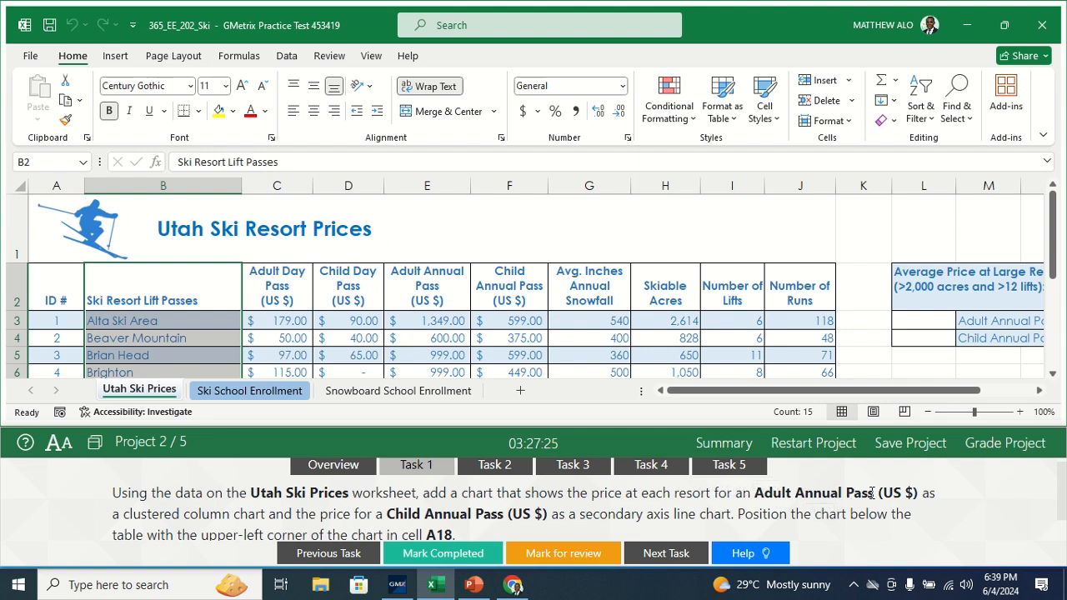
pyautogui.keyDown('ctrl'); pyautogui.click(437, 283); pyautogui.keyUp('ctrl')
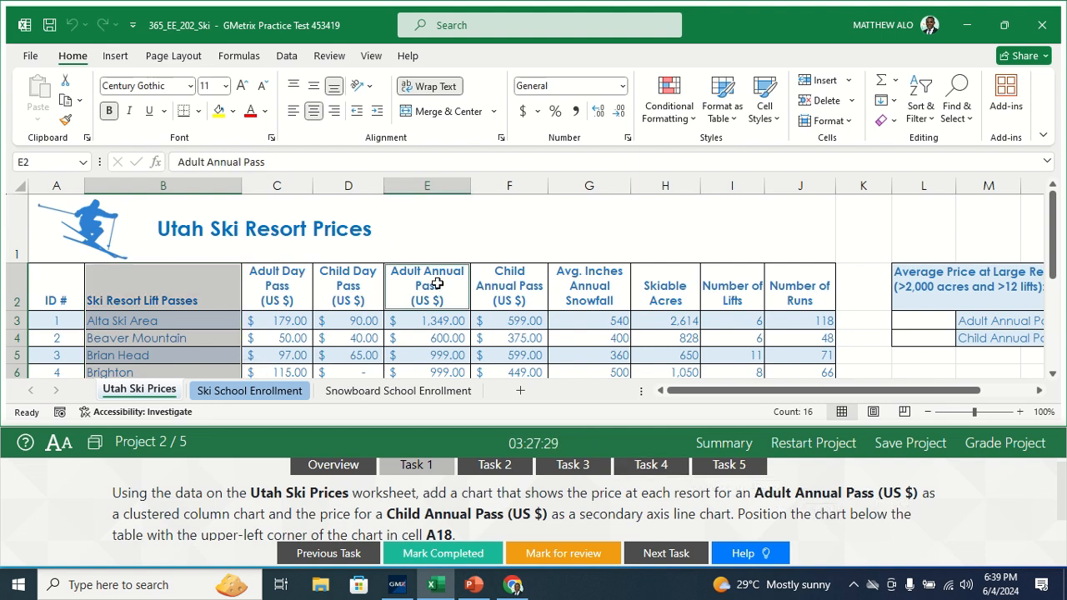
pyautogui.moveTo(437, 284); pyautogui.dragTo(415, 461)
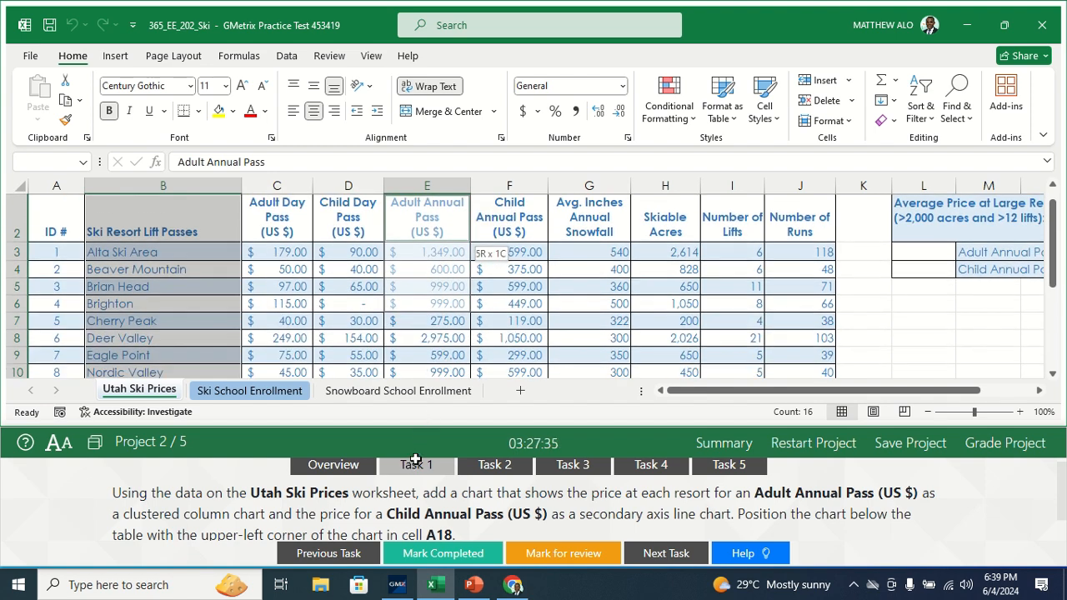
pyautogui.moveTo(397, 408); pyautogui.dragTo(429, 336)
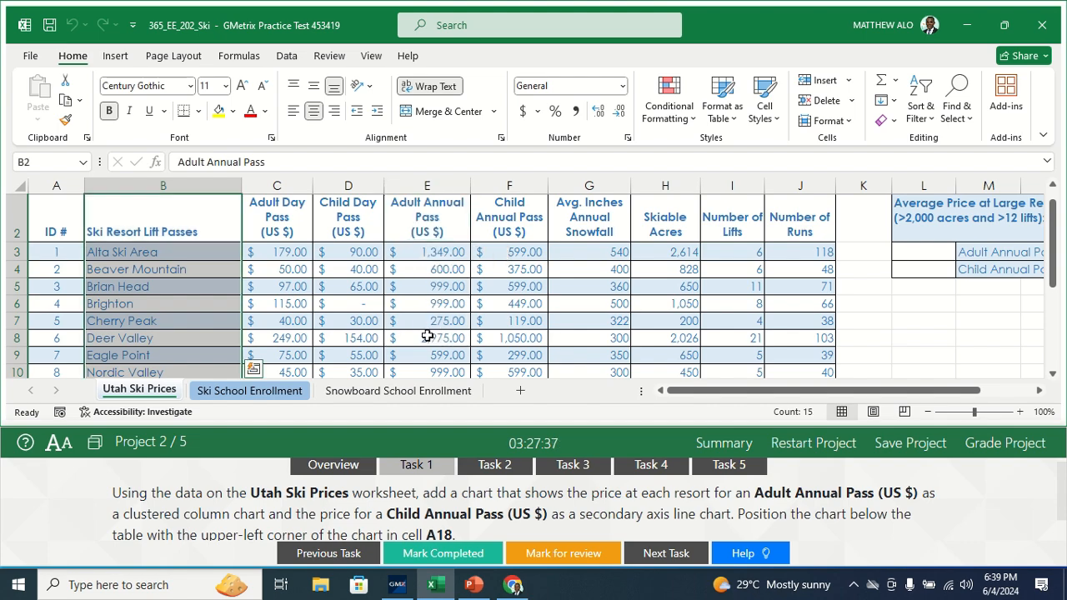
pyautogui.moveTo(442, 201); pyautogui.dragTo(427, 343)
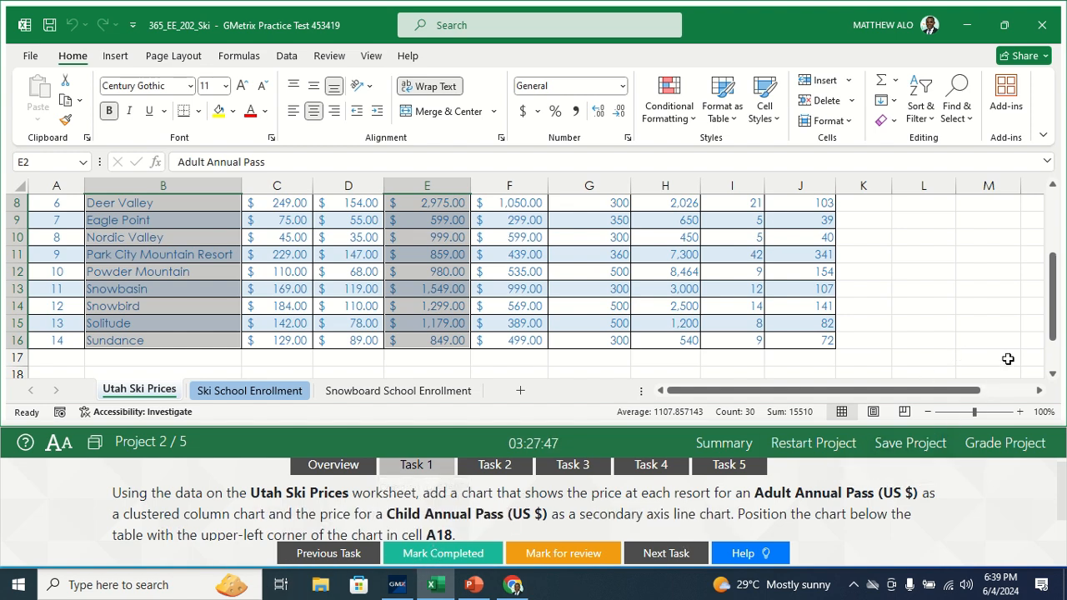
pyautogui.moveTo(1053, 327); pyautogui.dragTo(1054, 320)
pyautogui.moveTo(528, 275); pyautogui.dragTo(524, 344)
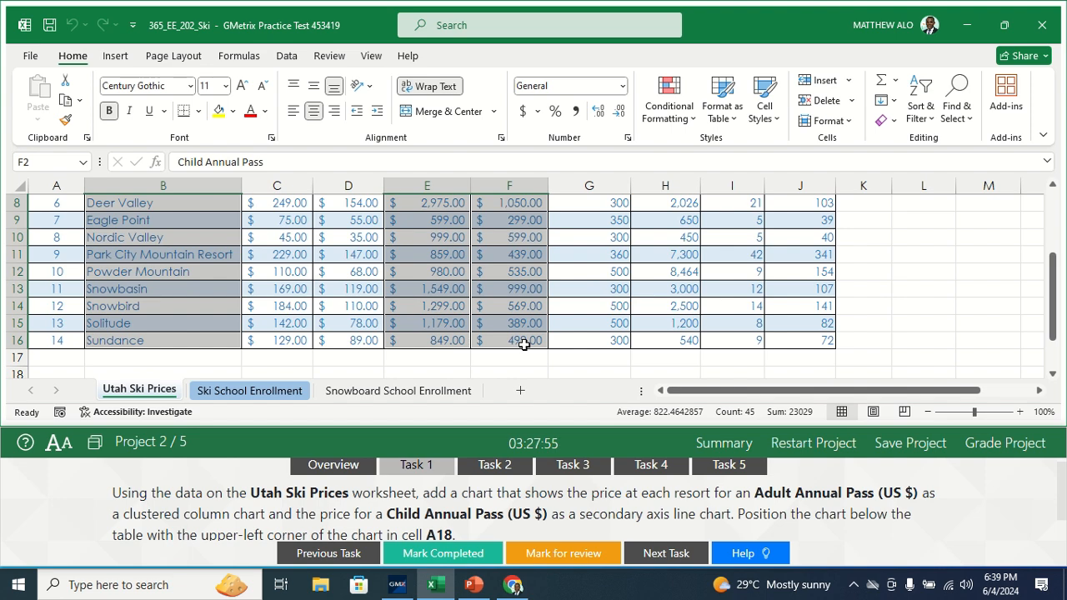
# Step: Start a custom combination chart from the selected resort and annual pass data
pyautogui.click(116, 55)
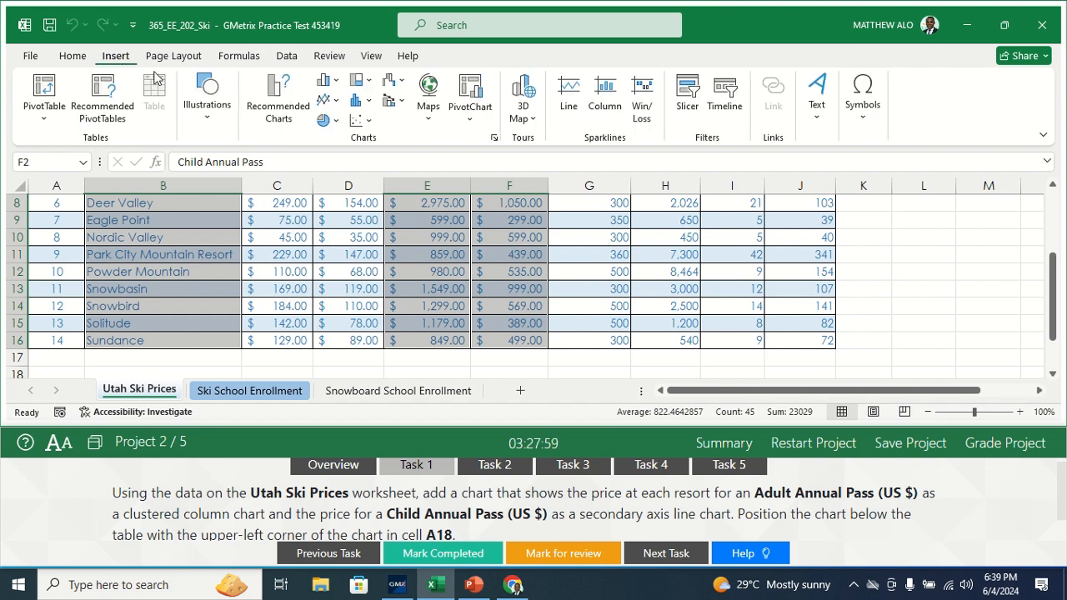
pyautogui.click(398, 107)
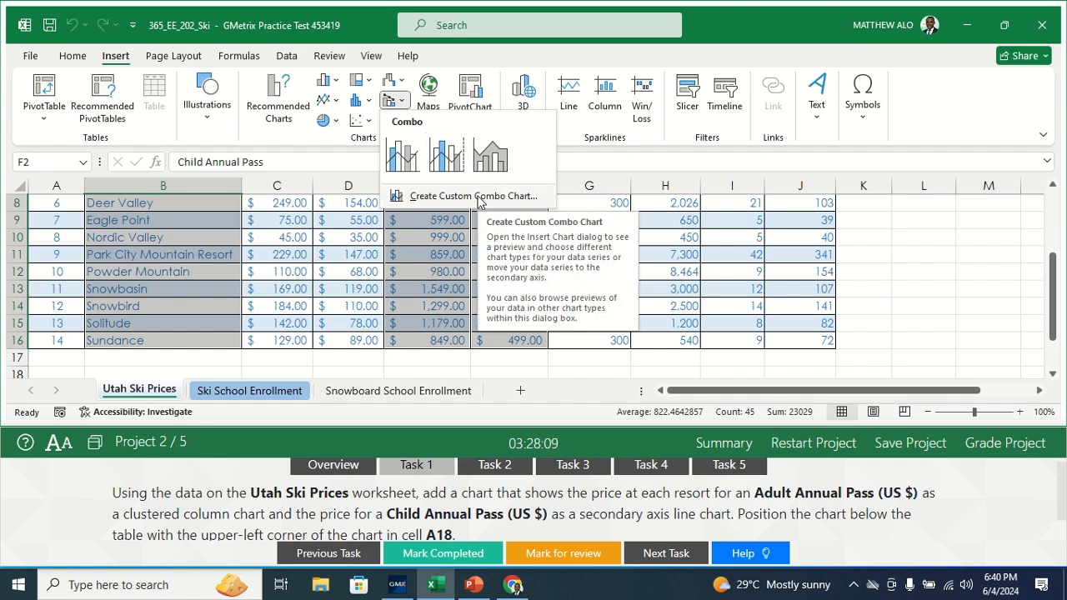
pyautogui.click(472, 196)
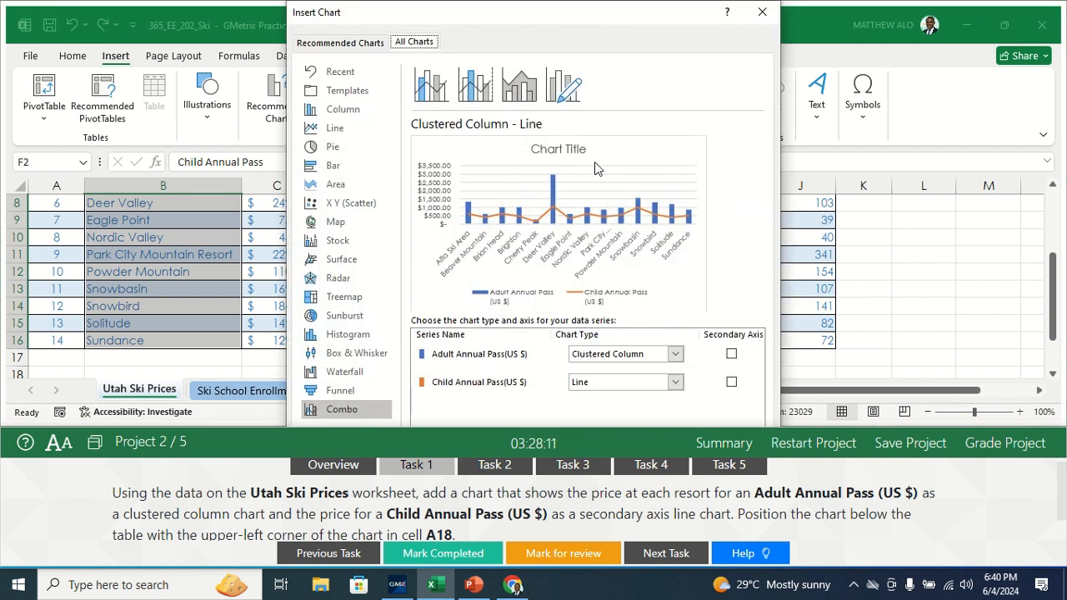
pyautogui.click(537, 100)
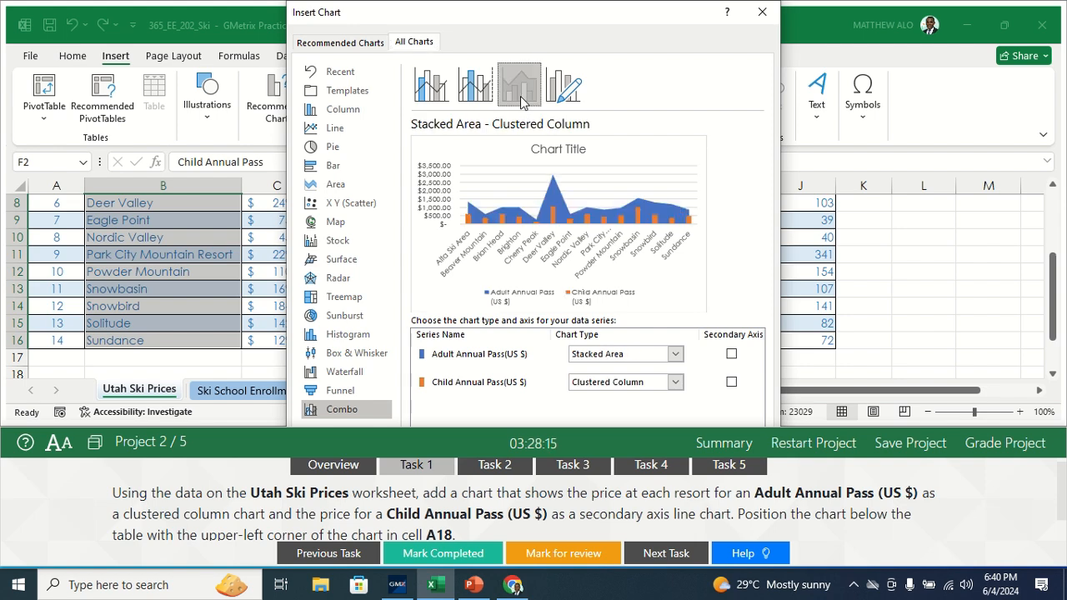
pyautogui.click(557, 97)
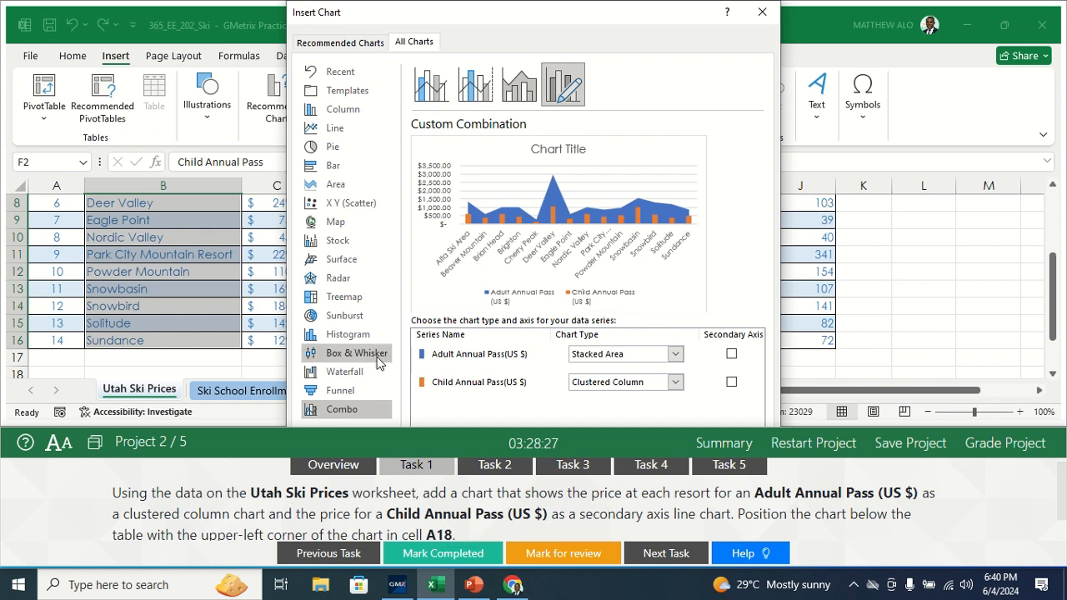
pyautogui.click(675, 357)
pyautogui.click(675, 356)
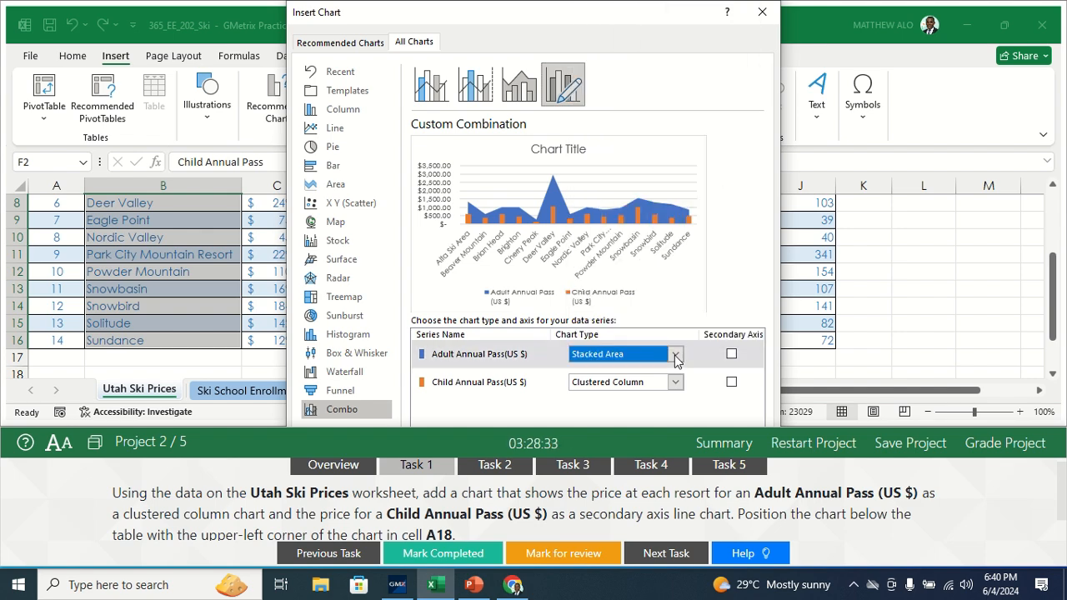
pyautogui.click(675, 357)
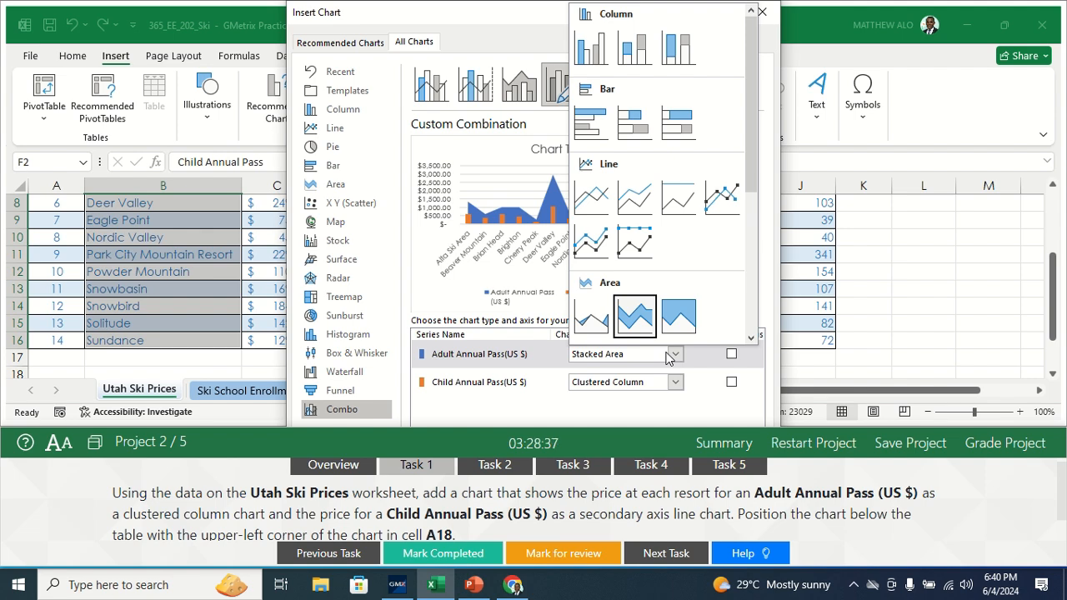
pyautogui.click(627, 50)
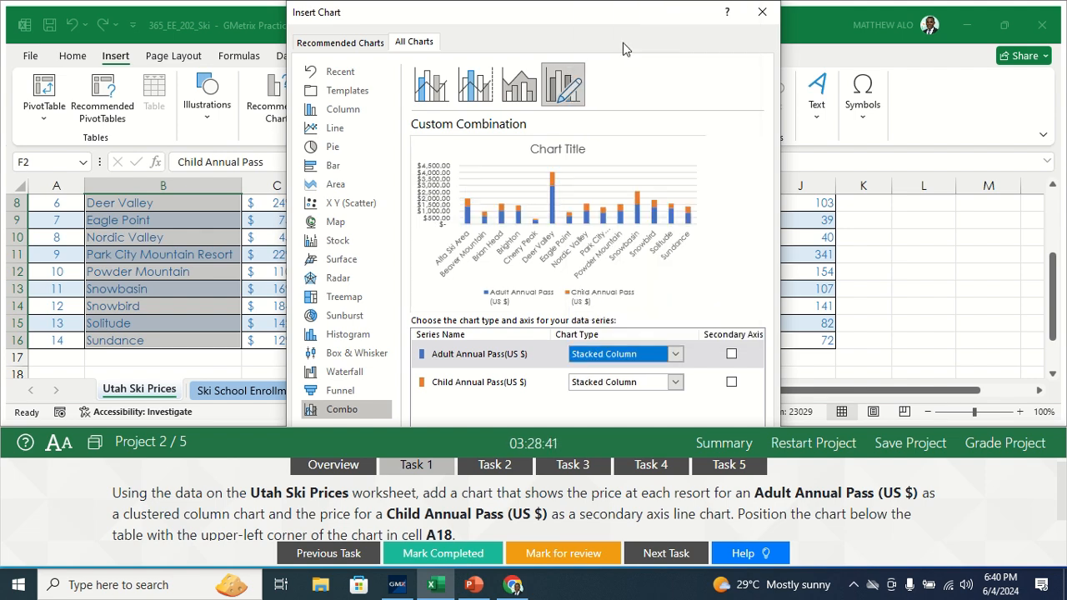
pyautogui.click(682, 355)
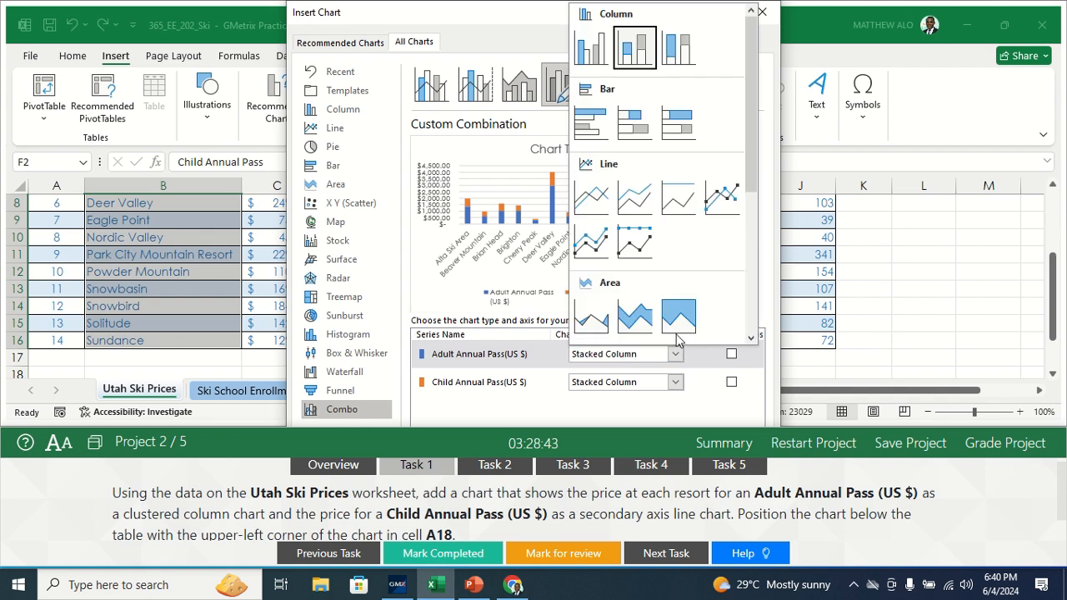
pyautogui.click(676, 52)
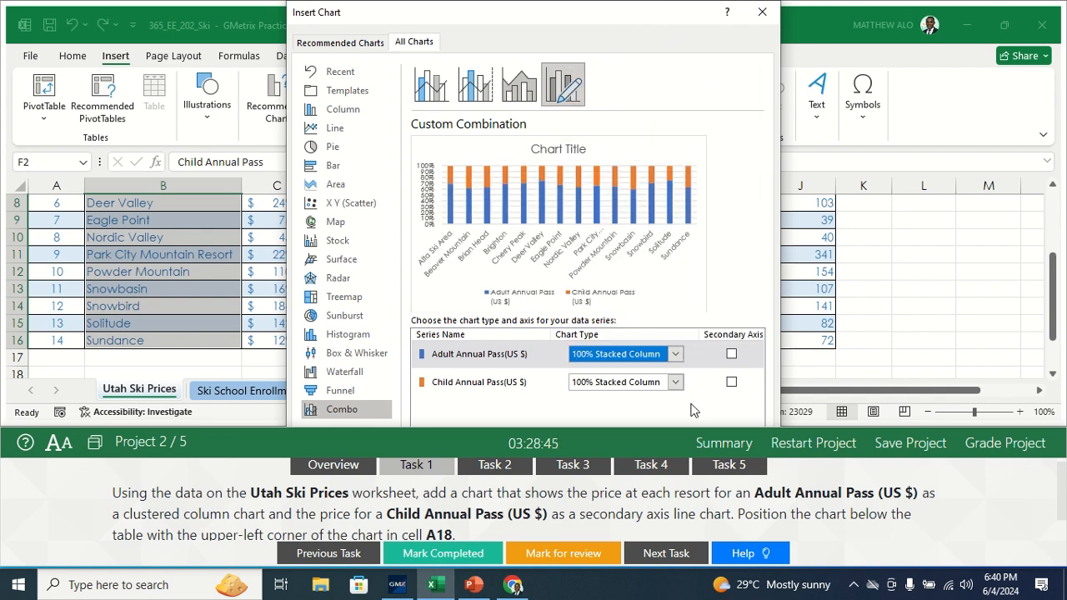
# Step: Insert the combo chart with Adult Annual Pass (US $) as Clustered Column and Child Annual Pass (US $) as Line on the secondary axis
pyautogui.click(677, 355)
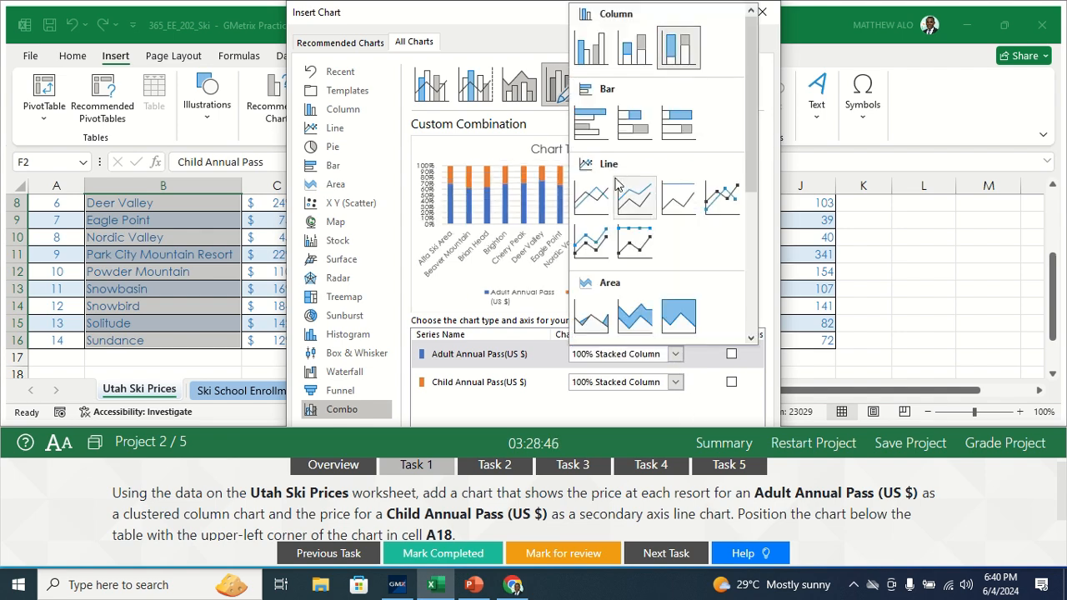
pyautogui.click(587, 50)
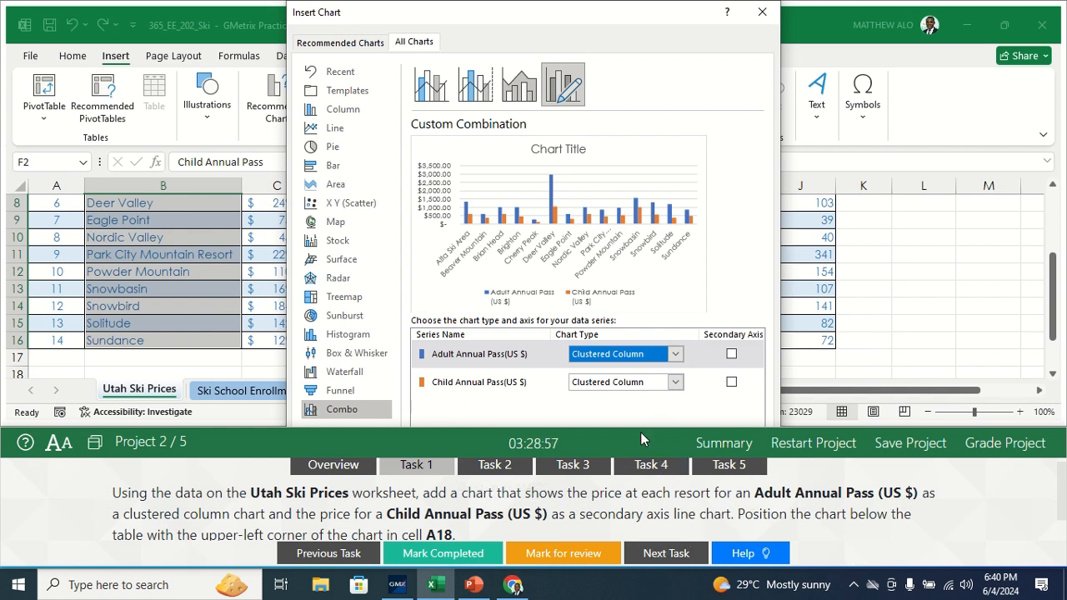
pyautogui.click(675, 383)
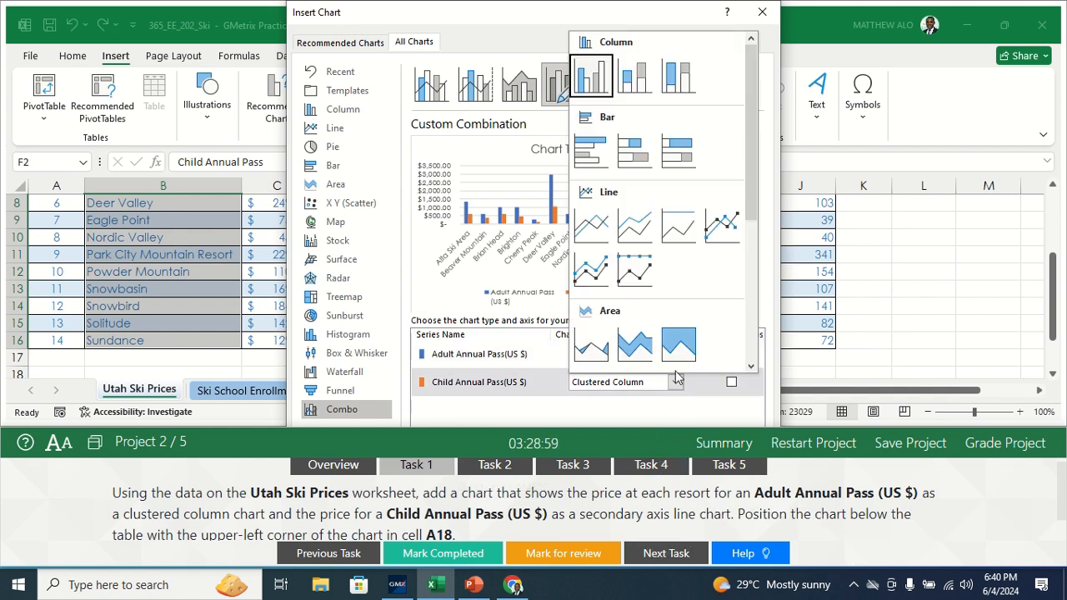
pyautogui.click(594, 237)
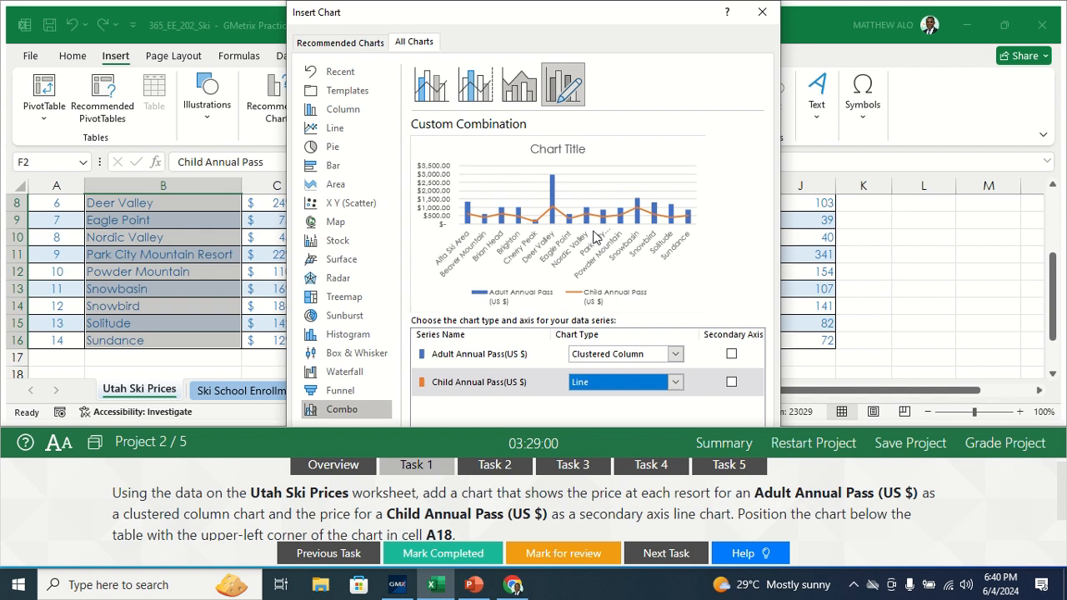
pyautogui.click(731, 383)
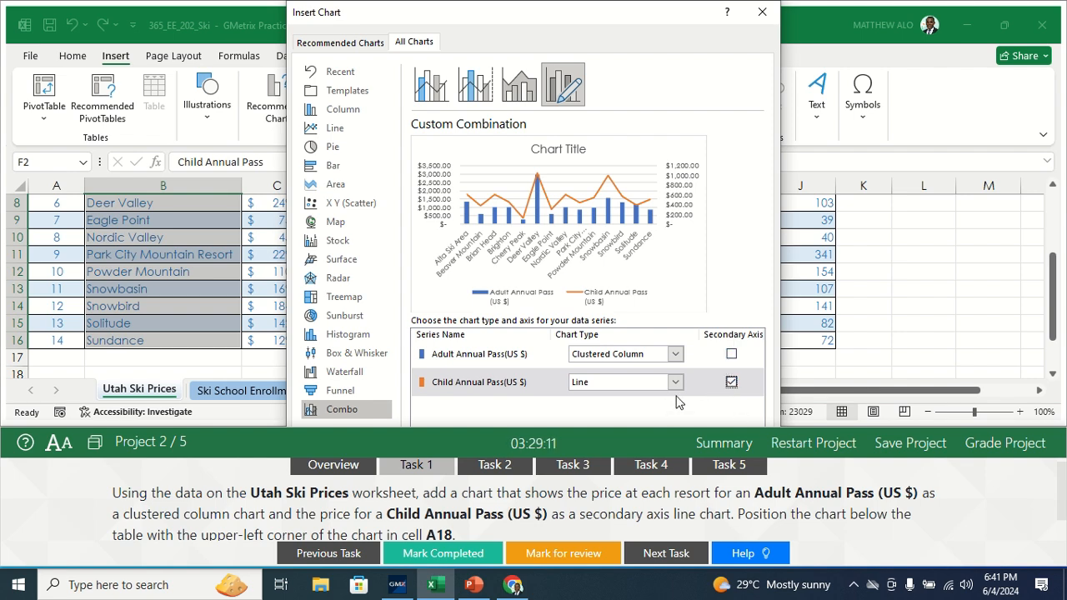
pyautogui.press('Return')
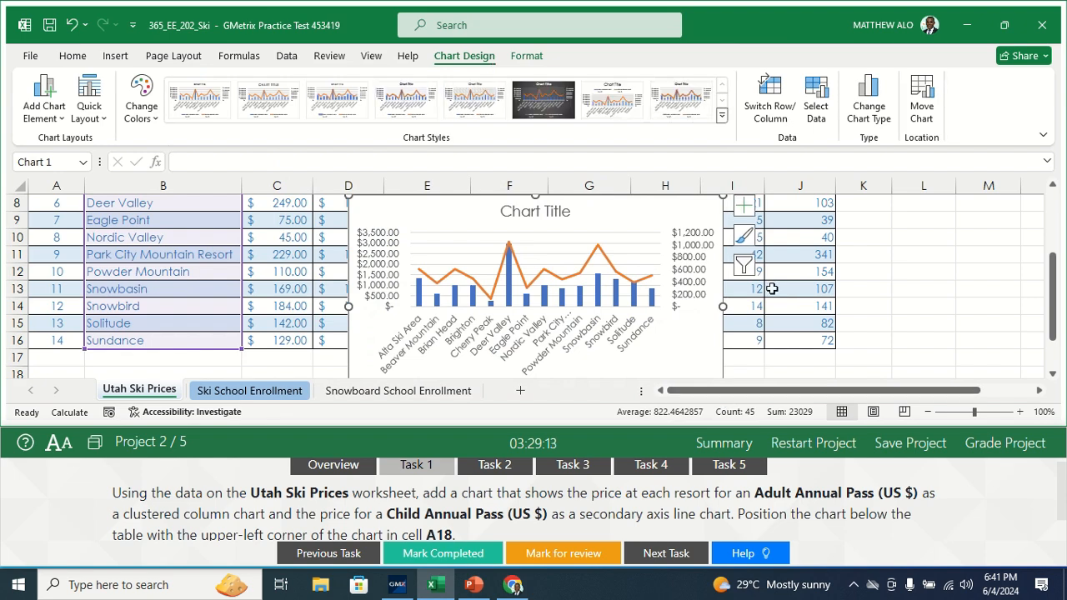
# Step: Move the combo chart below the table so its upper-left corner sits in cell A18
pyautogui.moveTo(1053, 302); pyautogui.dragTo(1052, 375)
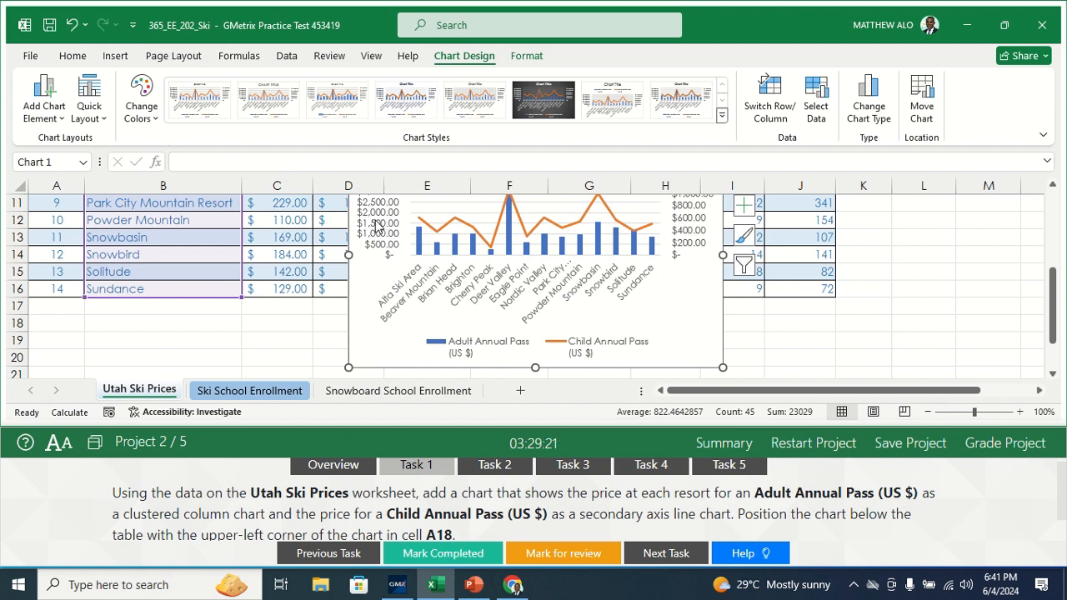
pyautogui.moveTo(353, 280); pyautogui.dragTo(94, 393)
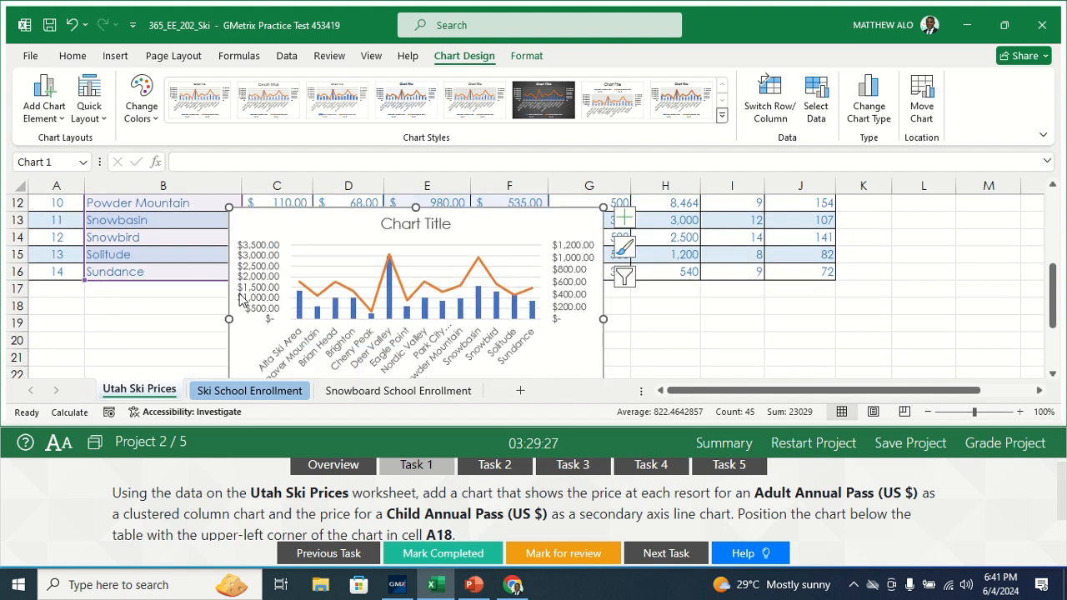
pyautogui.moveTo(232, 296); pyautogui.dragTo(28, 330)
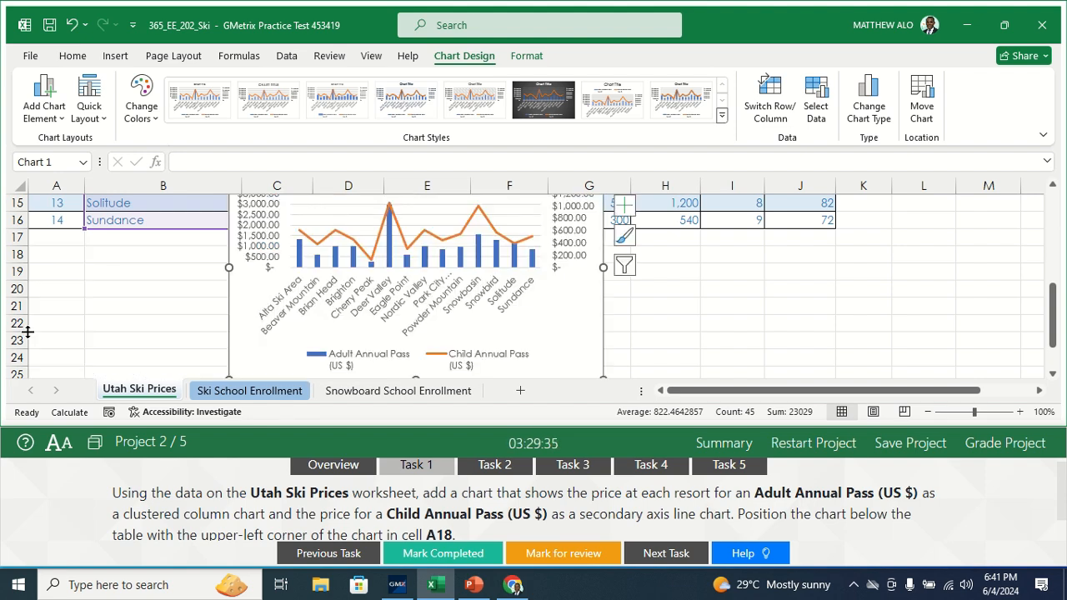
pyautogui.moveTo(235, 322); pyautogui.dragTo(45, 326)
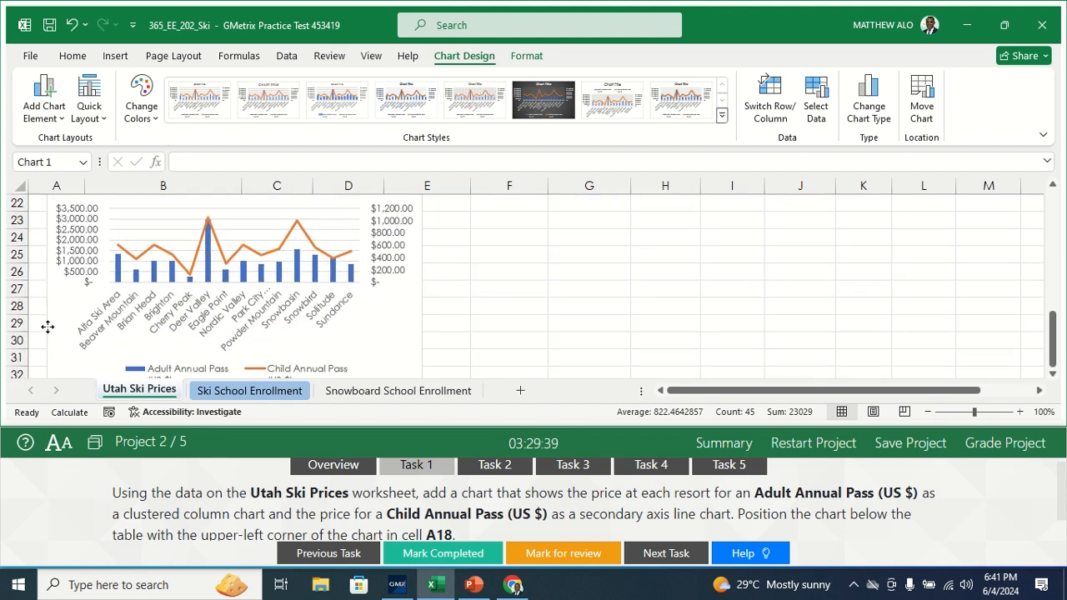
pyautogui.moveTo(1054, 355); pyautogui.dragTo(1054, 310)
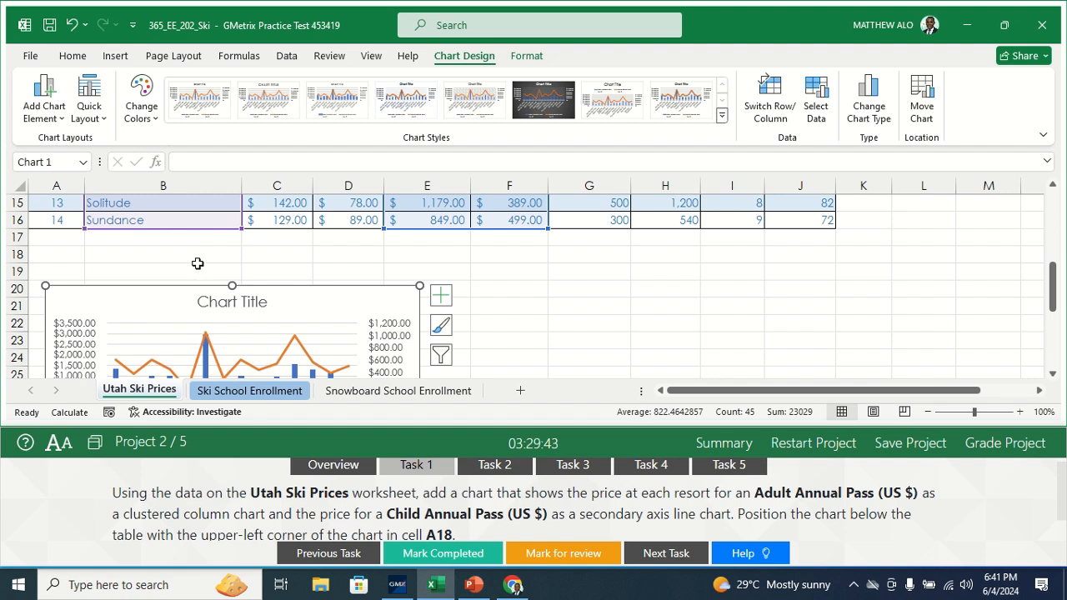
pyautogui.moveTo(157, 292); pyautogui.dragTo(133, 255)
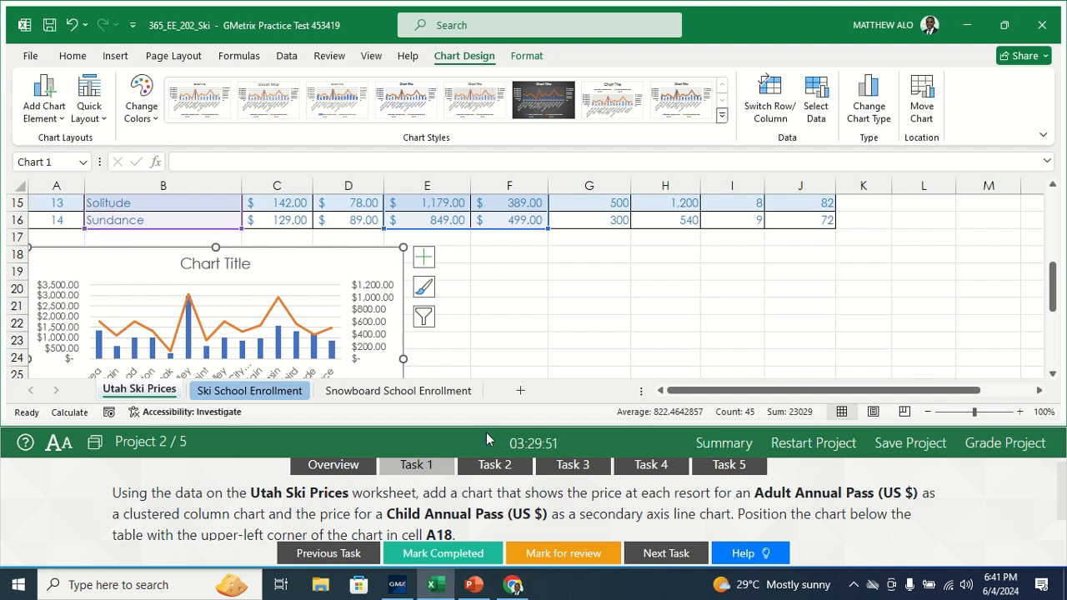
pyautogui.click(538, 306)
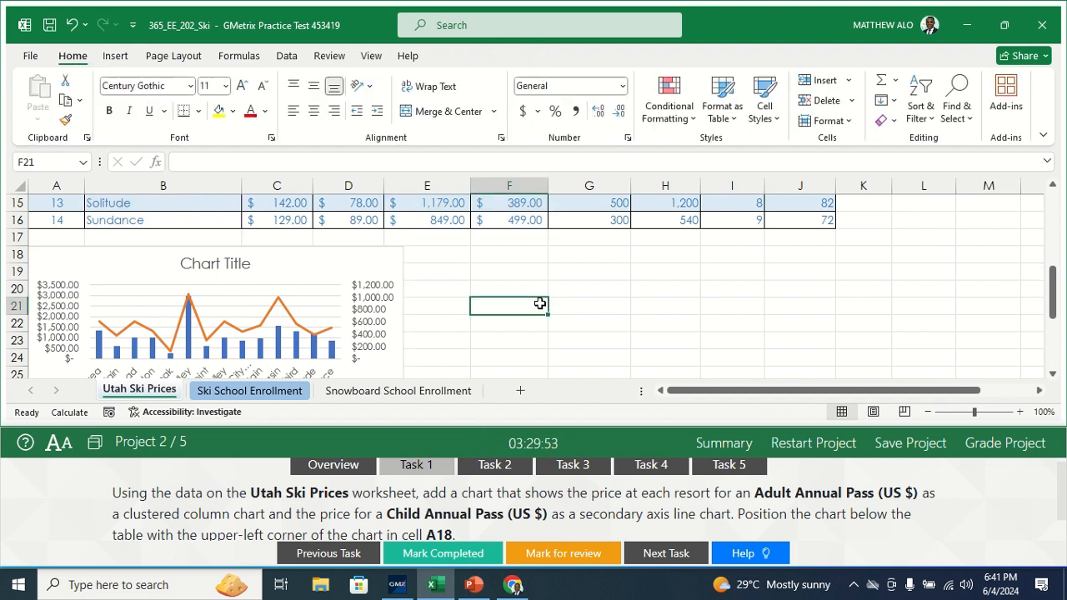
# Step: Mark Task 1 as completed, open Task 2 and read its full data validation instructions
pyautogui.click(437, 553)
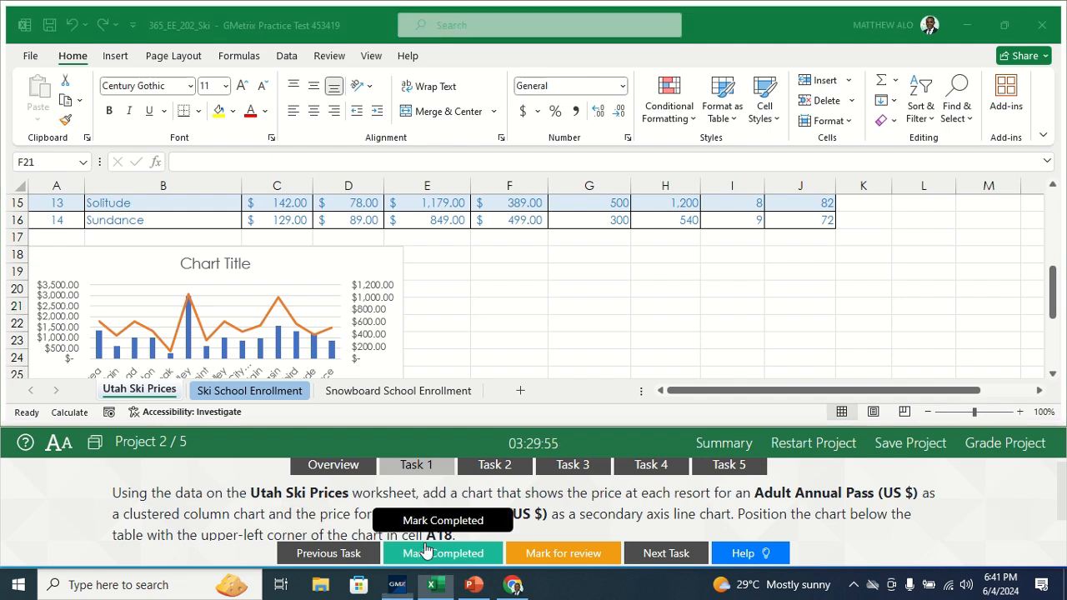
pyautogui.click(500, 466)
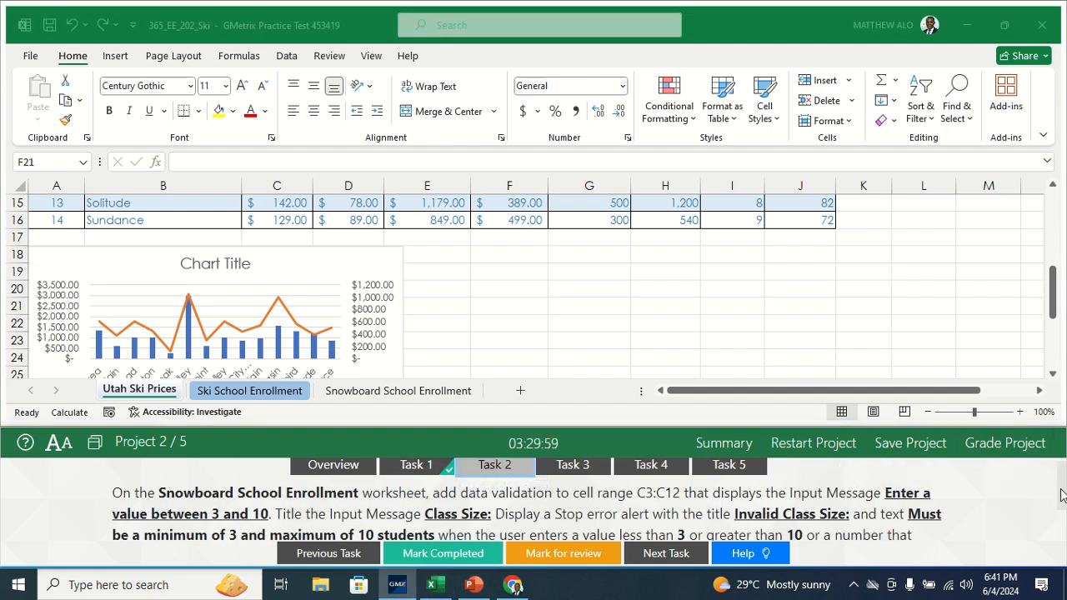
pyautogui.scroll(-1, 1060, 495)
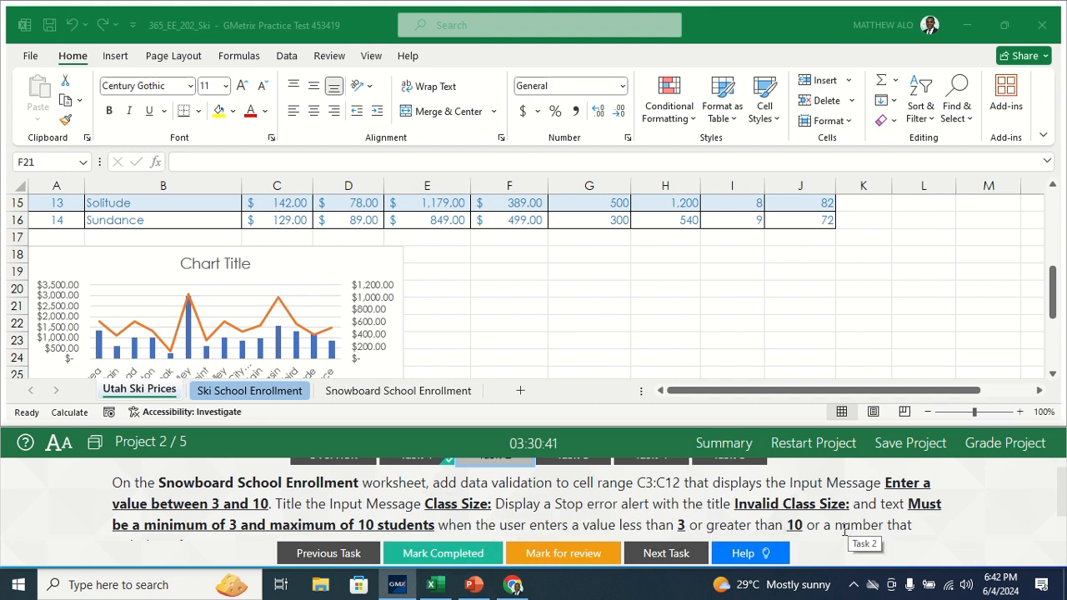
pyautogui.scroll(-1, 1062, 511)
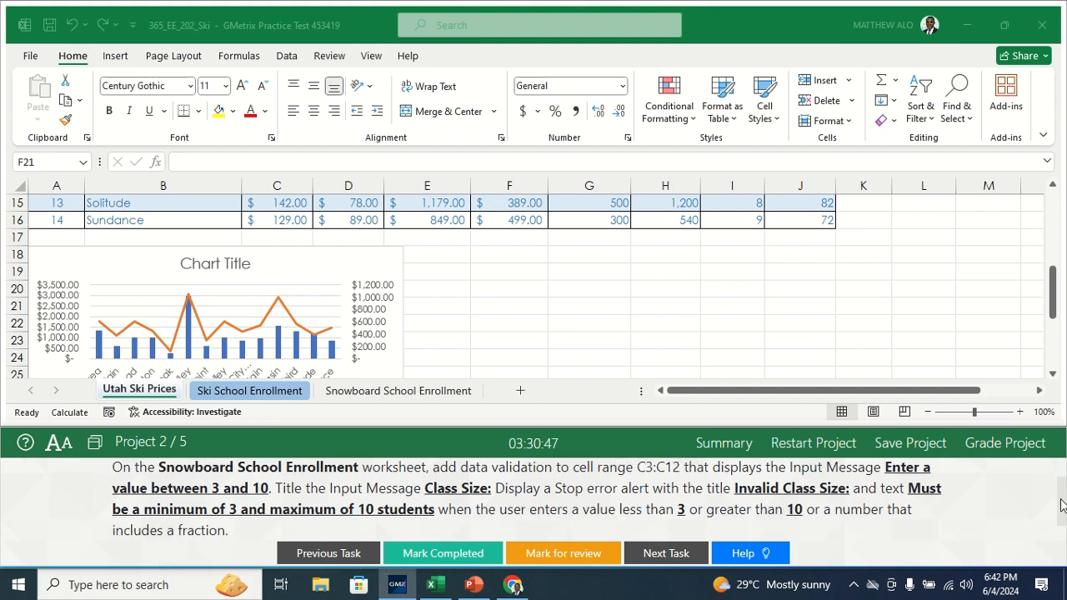
# Step: Reread the Task 2 instructions and select cells C3:C12 on the Snowboard School Enrollment worksheet
pyautogui.scroll(1, 1061, 504)
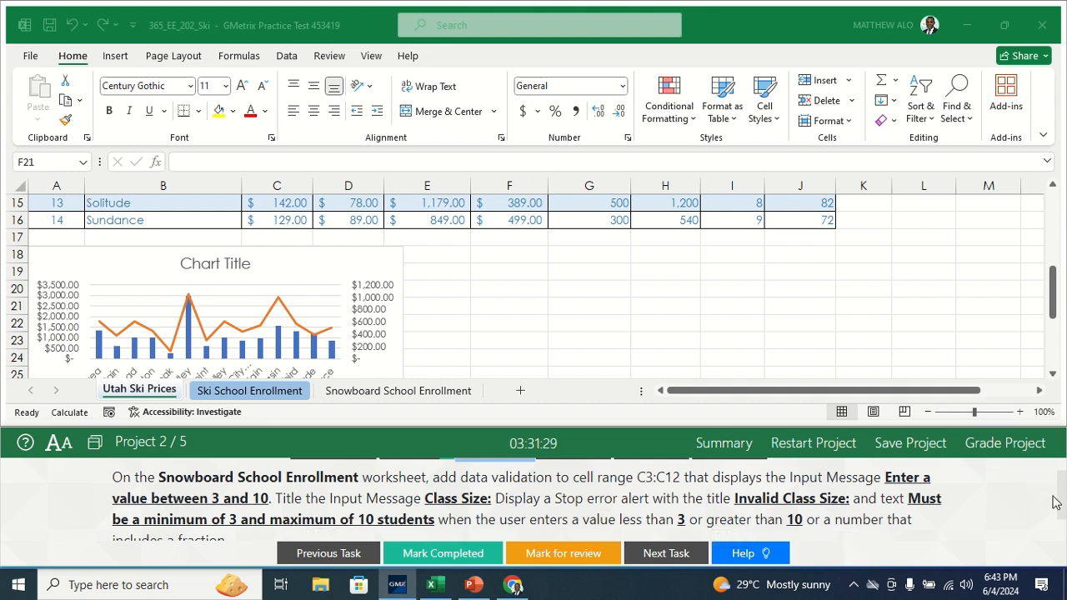
pyautogui.scroll(-1, 1058, 510)
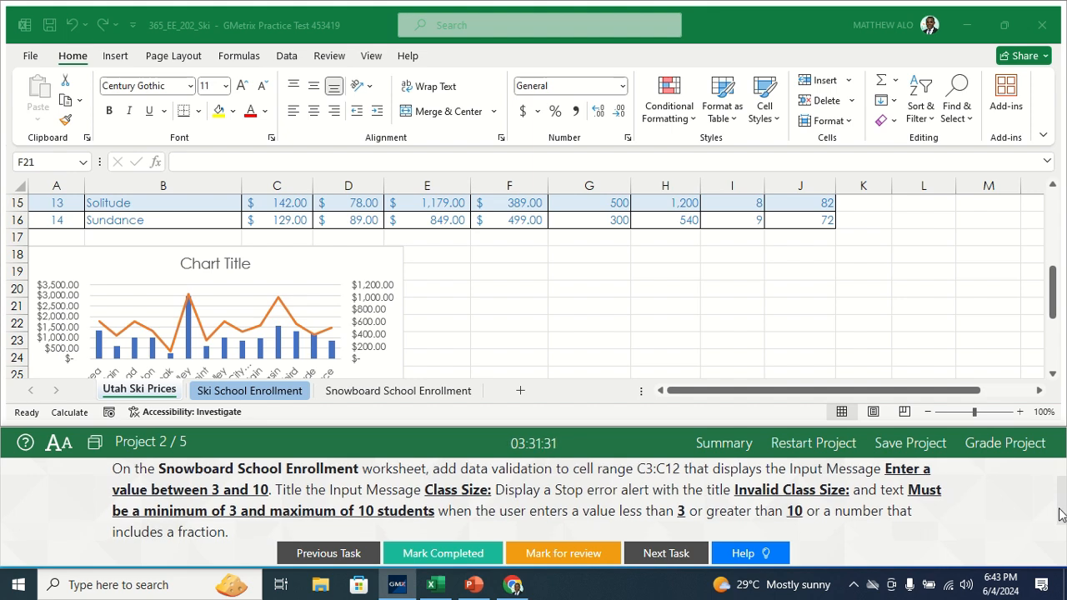
pyautogui.scroll(1, 1060, 514)
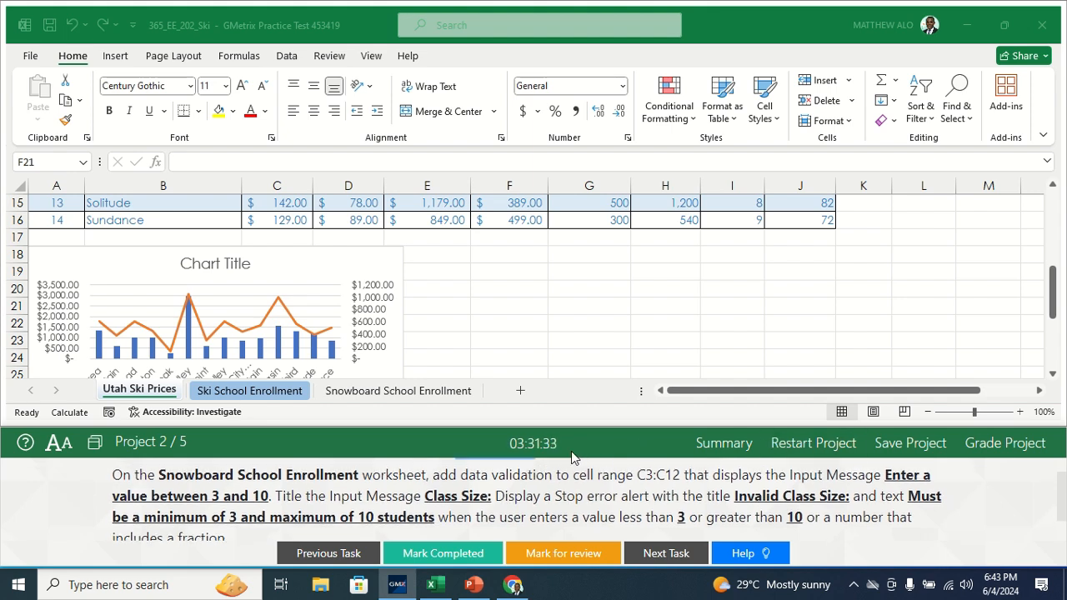
pyautogui.click(371, 392)
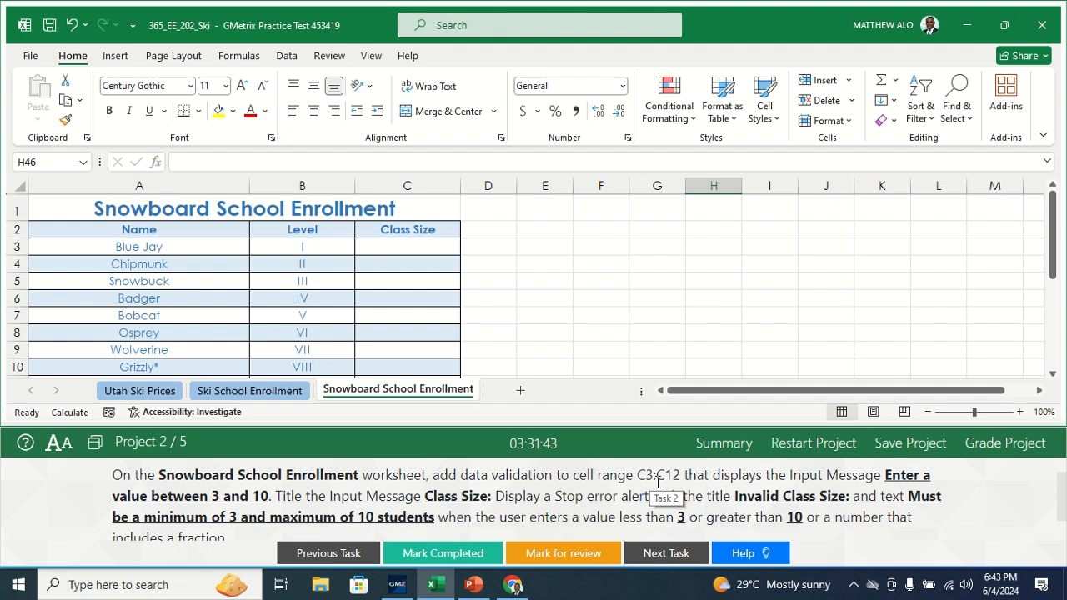
pyautogui.click(394, 249)
pyautogui.moveTo(394, 249); pyautogui.dragTo(403, 341)
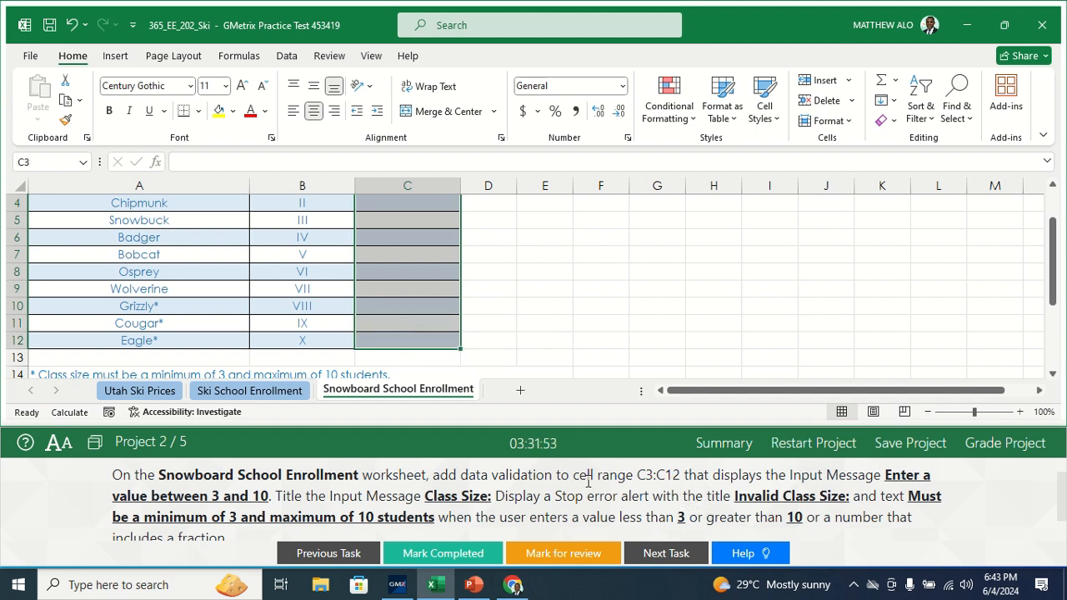
# Step: Open Data Validation for the selected cells and allow only whole numbers between a minimum of 3 and a maximum of 10
pyautogui.click(286, 60)
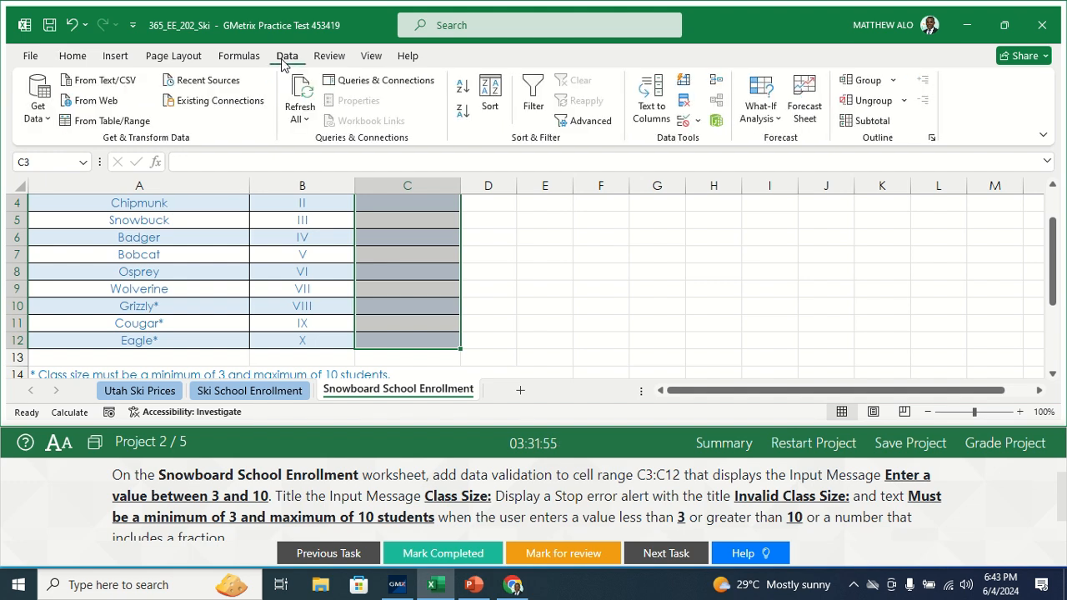
pyautogui.click(700, 121)
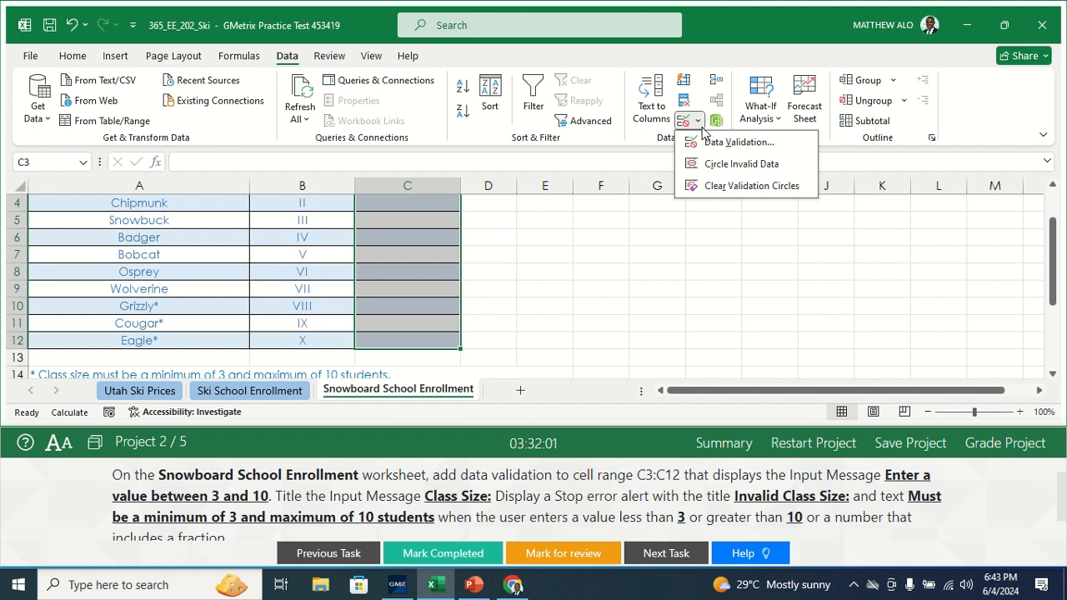
pyautogui.click(708, 143)
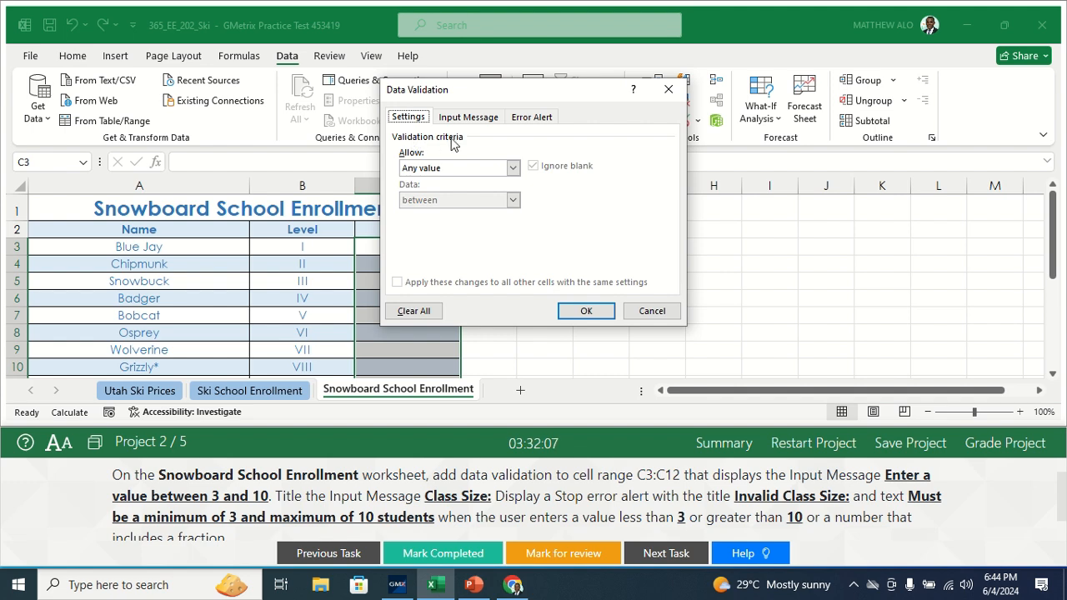
pyautogui.click(513, 167)
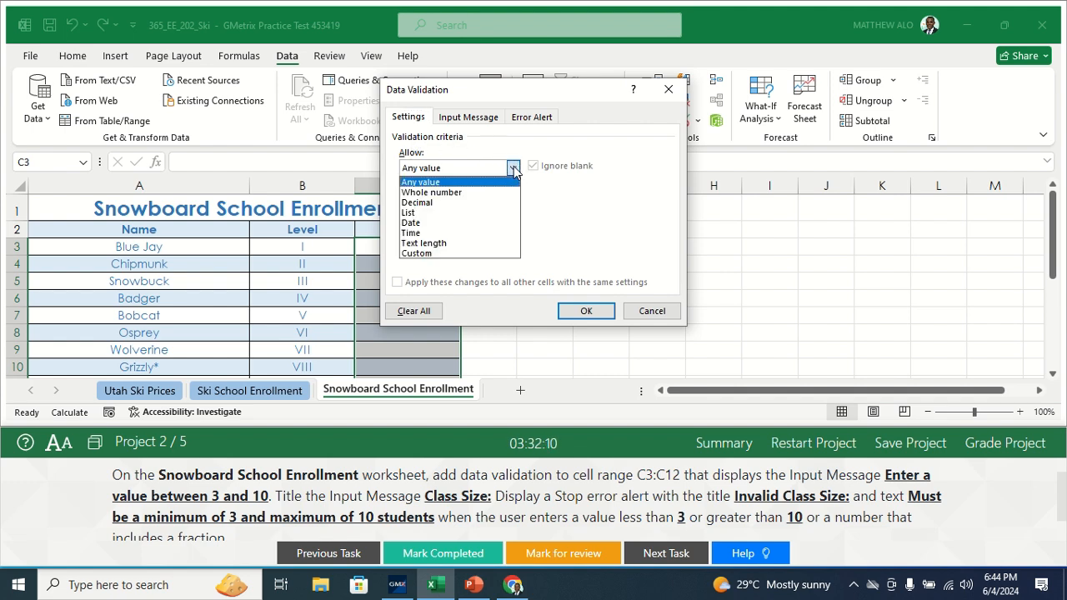
pyautogui.click(421, 192)
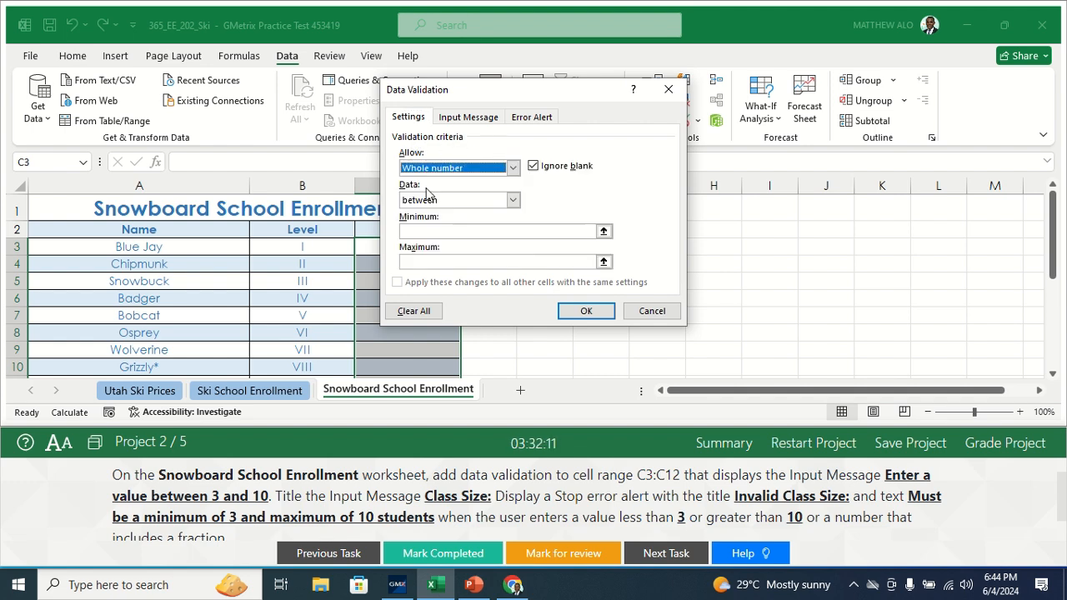
pyautogui.click(430, 231)
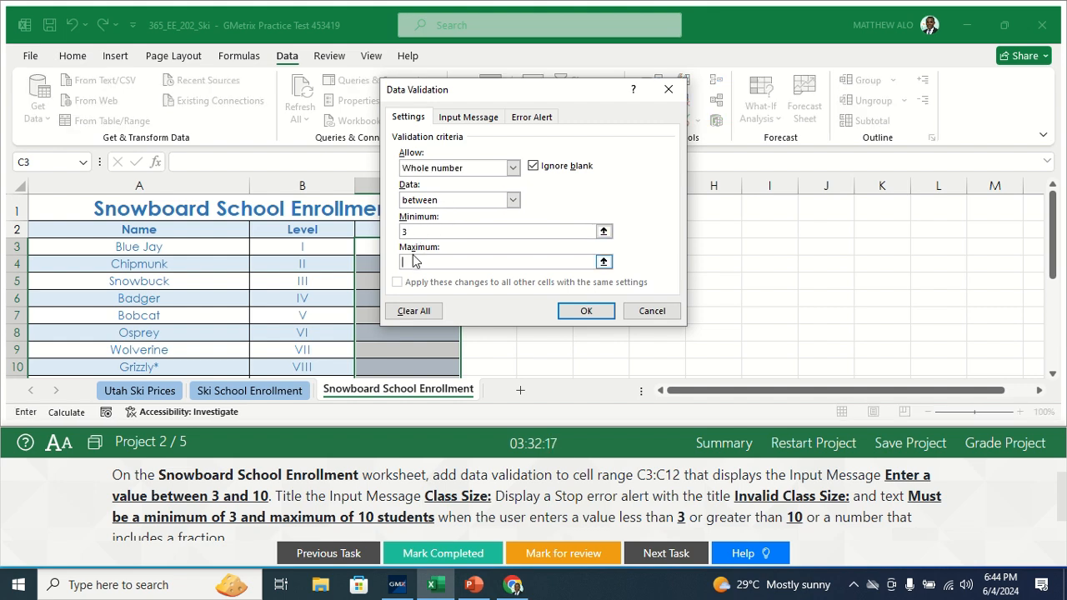
pyautogui.write('10')
# Step: Title the validation input message "Class Size:"
pyautogui.click(448, 122)
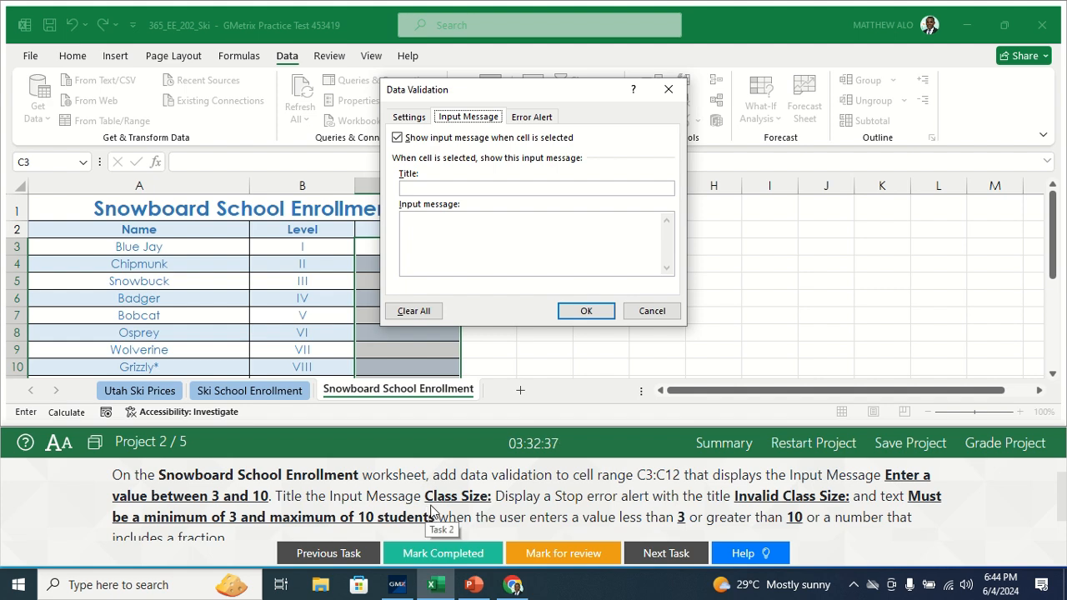
pyautogui.click(420, 190)
pyautogui.write('C')
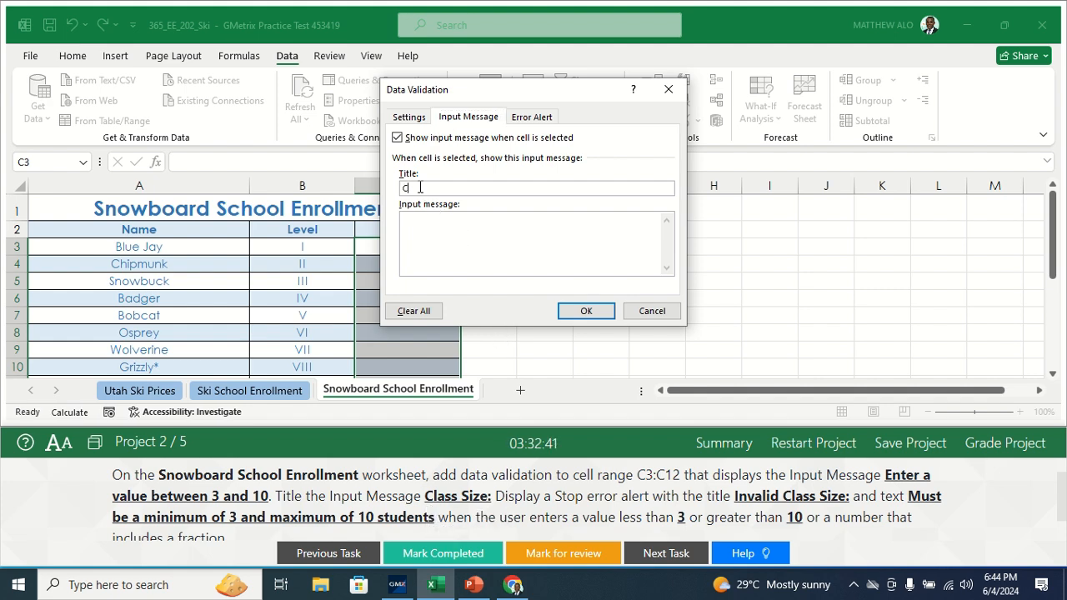
pyautogui.write('la')
# Step: Enter "Must be a minimum of 3 and maximum of 10 students" as the input message text
pyautogui.write('M')
pyautogui.write('ust be ')
pyautogui.write('a mini')
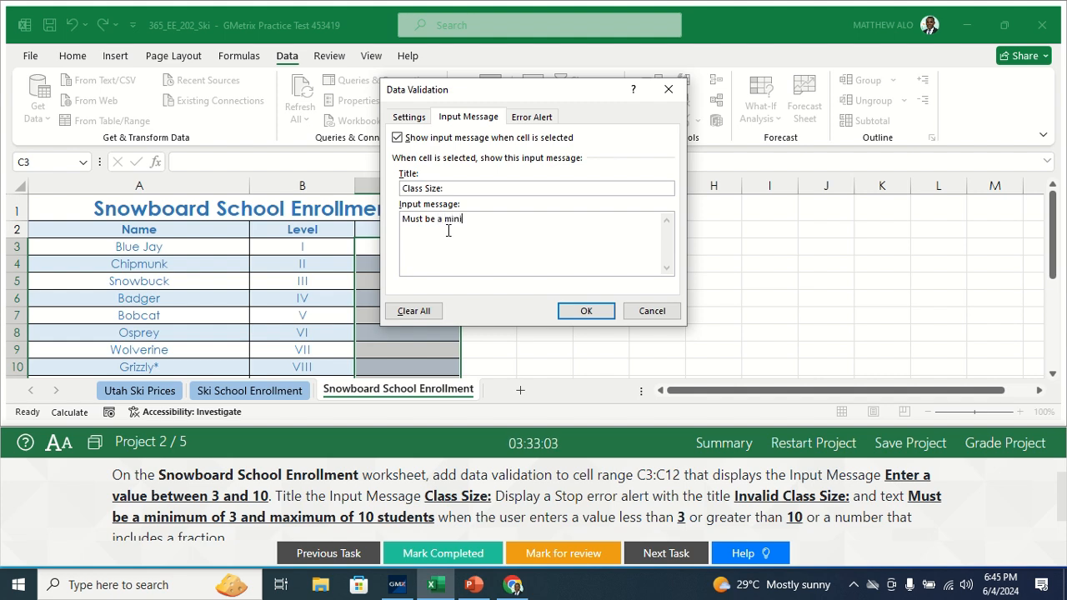
pyautogui.write('mum')
pyautogui.write('of 3 and')
pyautogui.write('maxi')
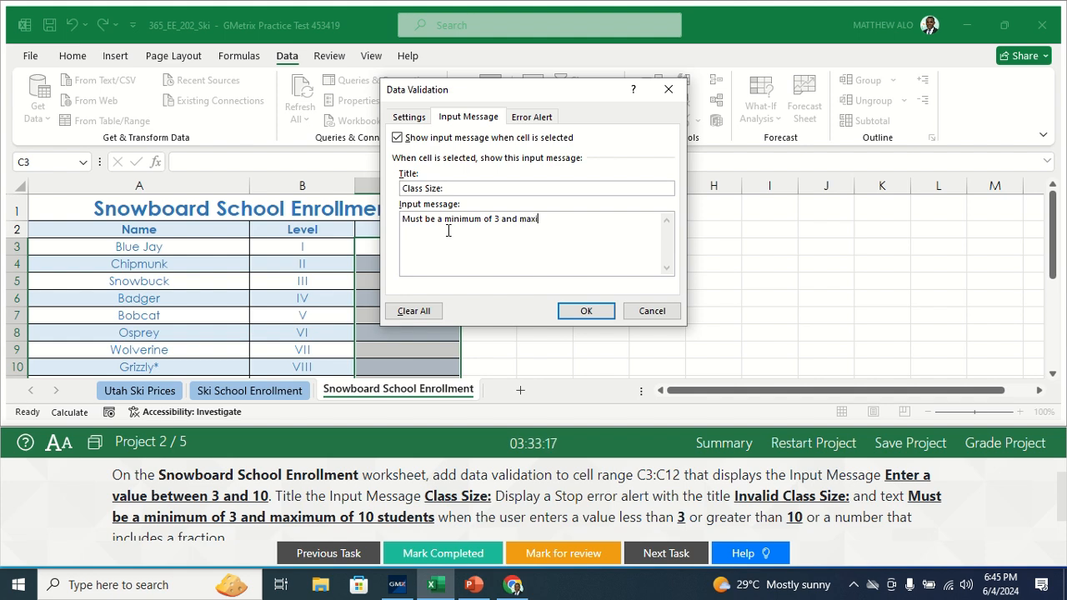
pyautogui.write('mum of 10 students')
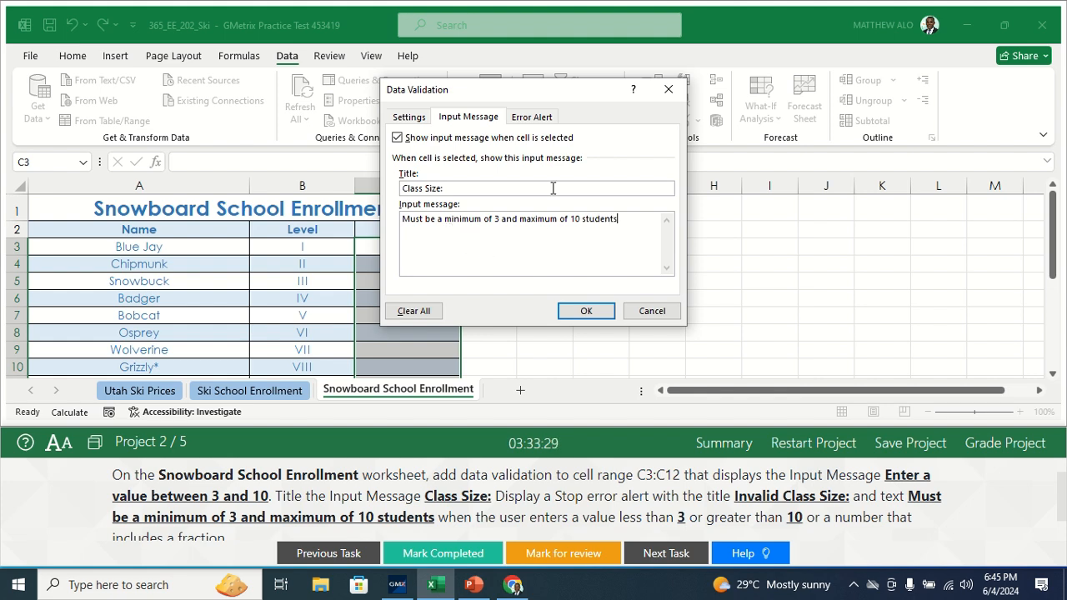
# Step: Set the error alert to the Stop style with the title "Invalid Class Size"
pyautogui.click(527, 122)
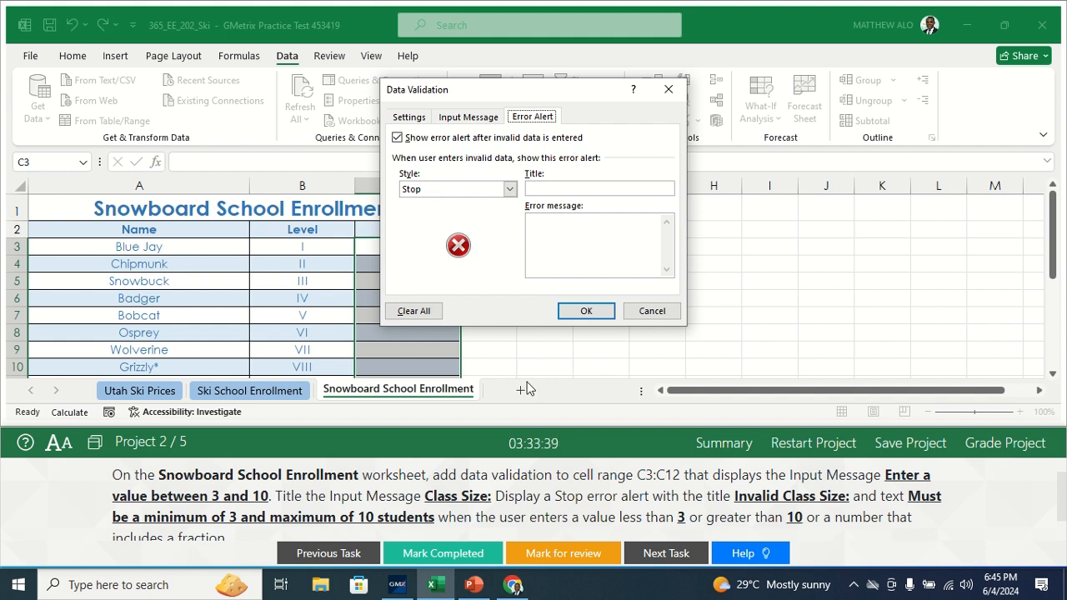
pyautogui.click(509, 189)
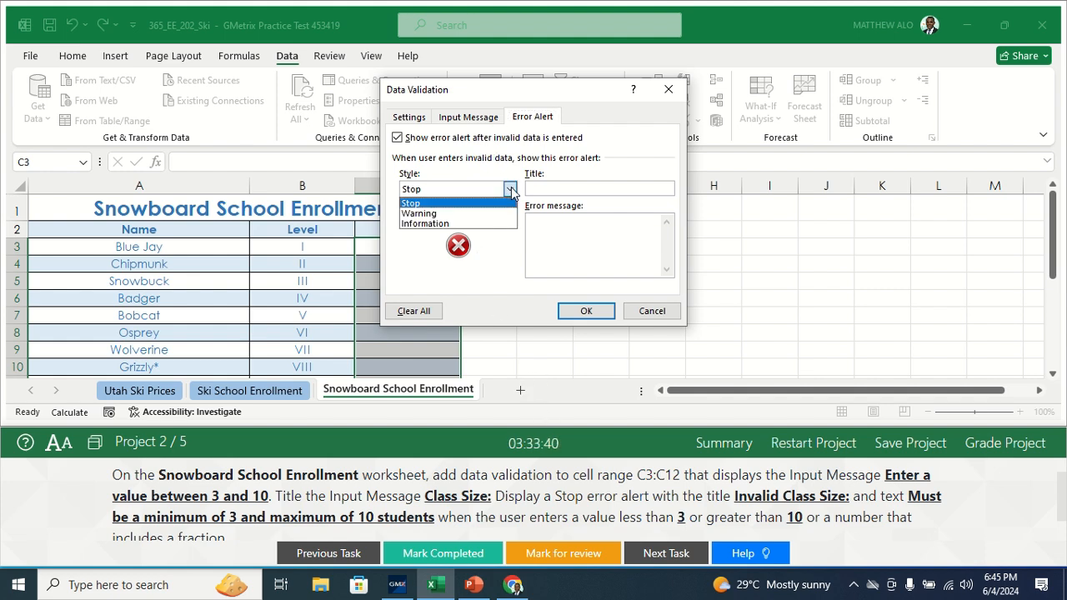
pyautogui.click(471, 202)
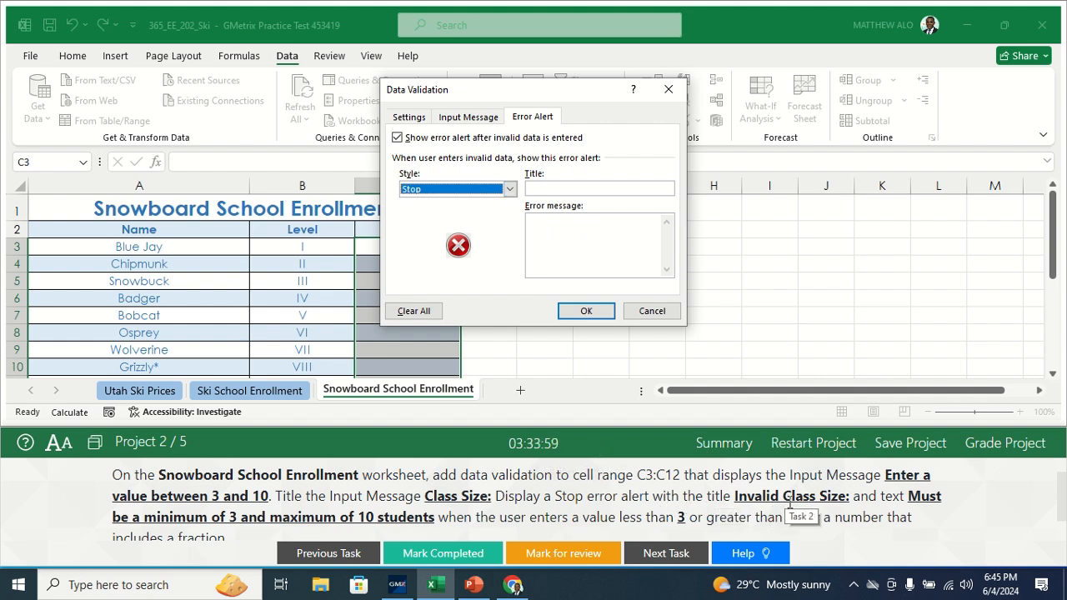
pyautogui.click(542, 188)
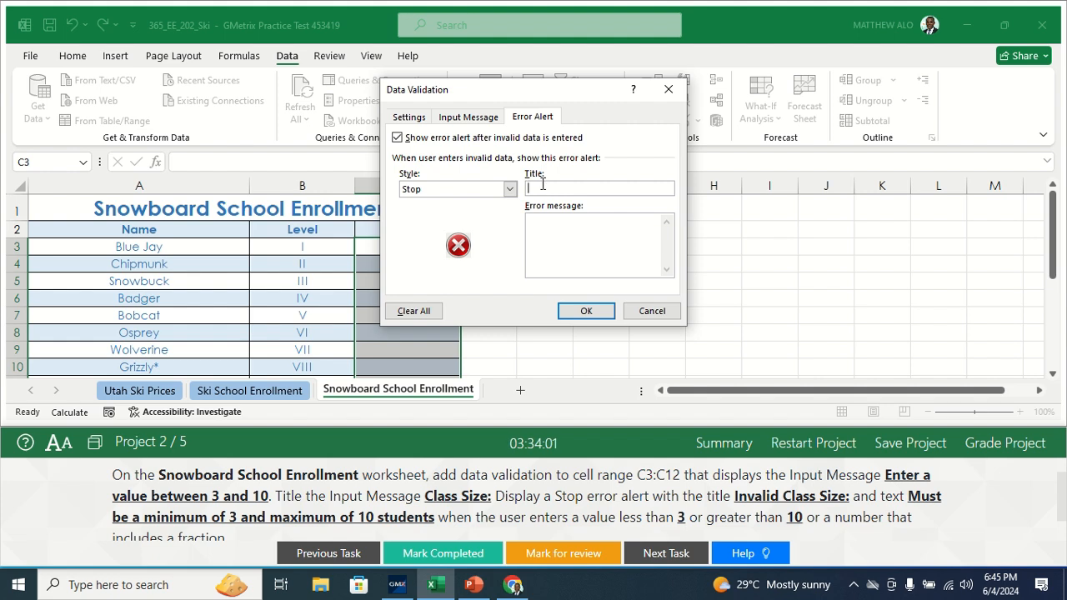
pyautogui.write('Invalid Class')
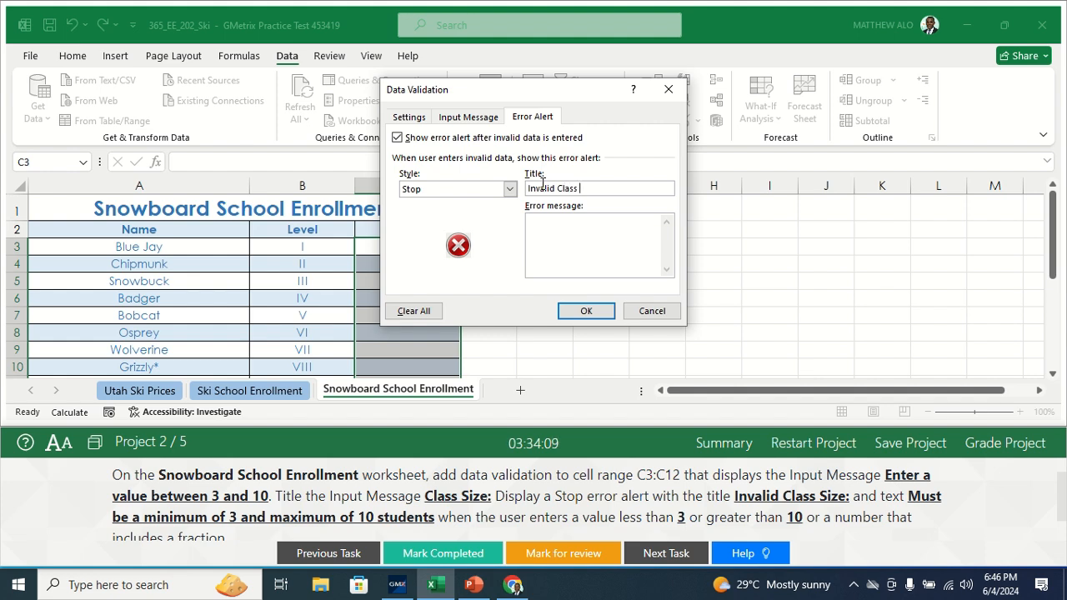
pyautogui.write('Size')
# Step: Enter the error message "Must be a minimum of 3 and maximum of 10 students"
pyautogui.write('M')
pyautogui.write('ust')
pyautogui.write('be')
pyautogui.write('a minimum of ')
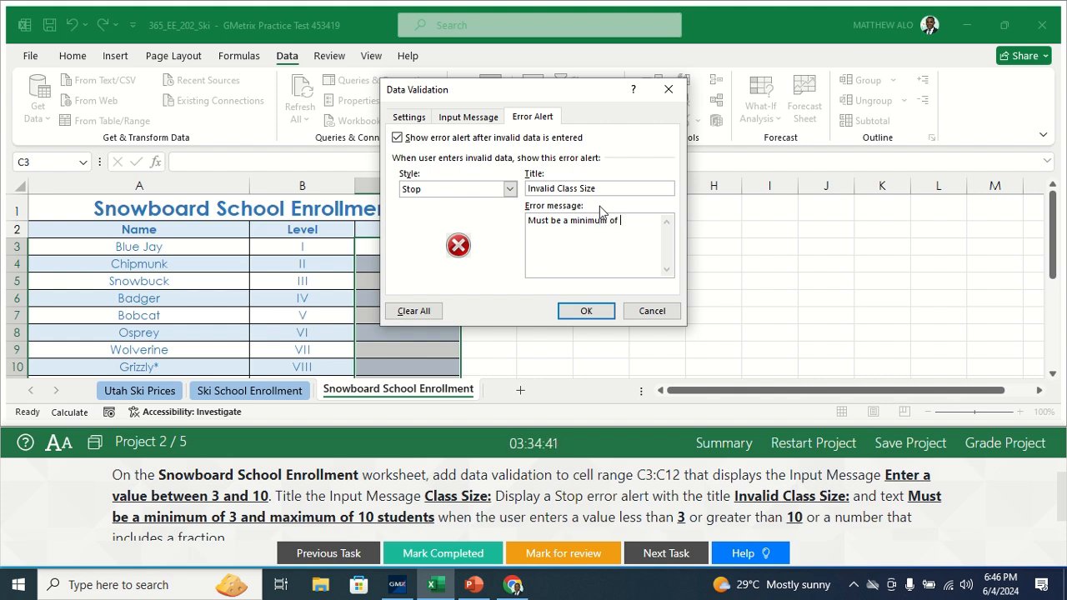
pyautogui.write('3 and maximum')
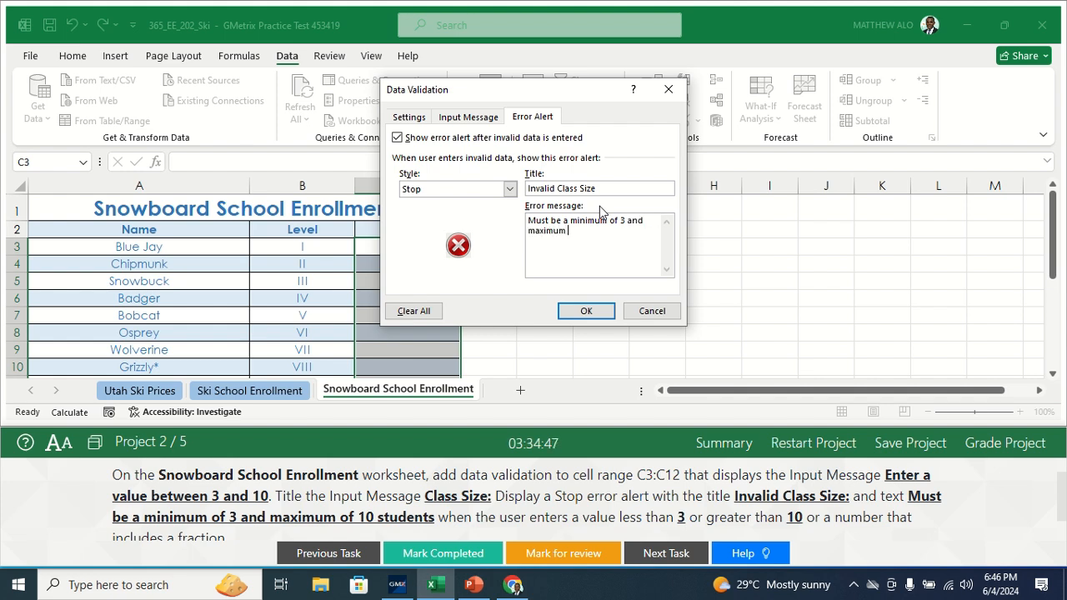
pyautogui.write(' of 10 students')
# Step: Review the validation settings and replace the input message text with "Enter a value between 3 and 10"
pyautogui.click(470, 116)
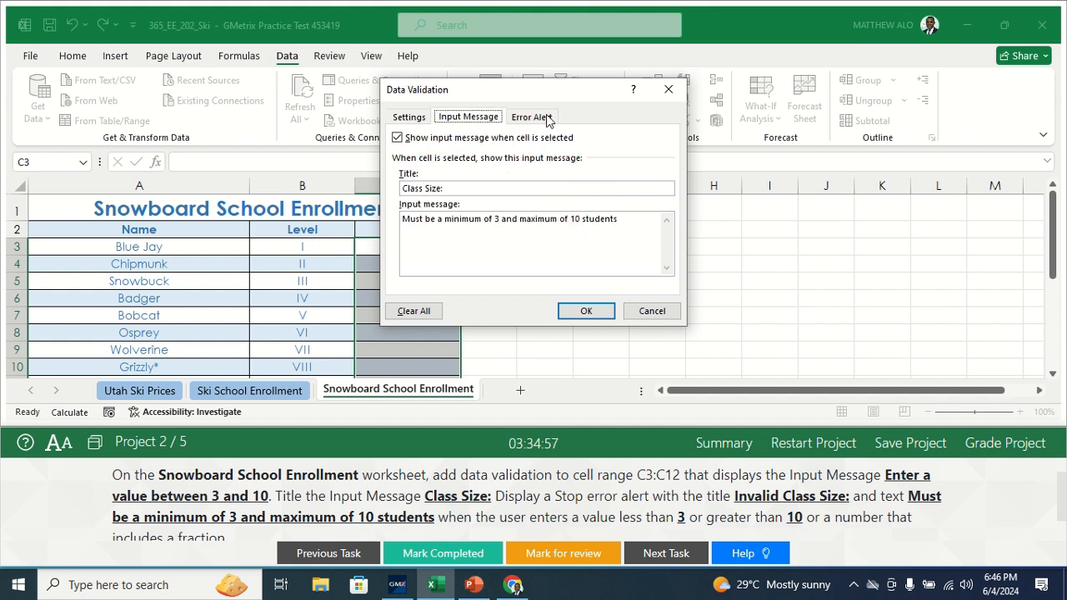
pyautogui.click(548, 120)
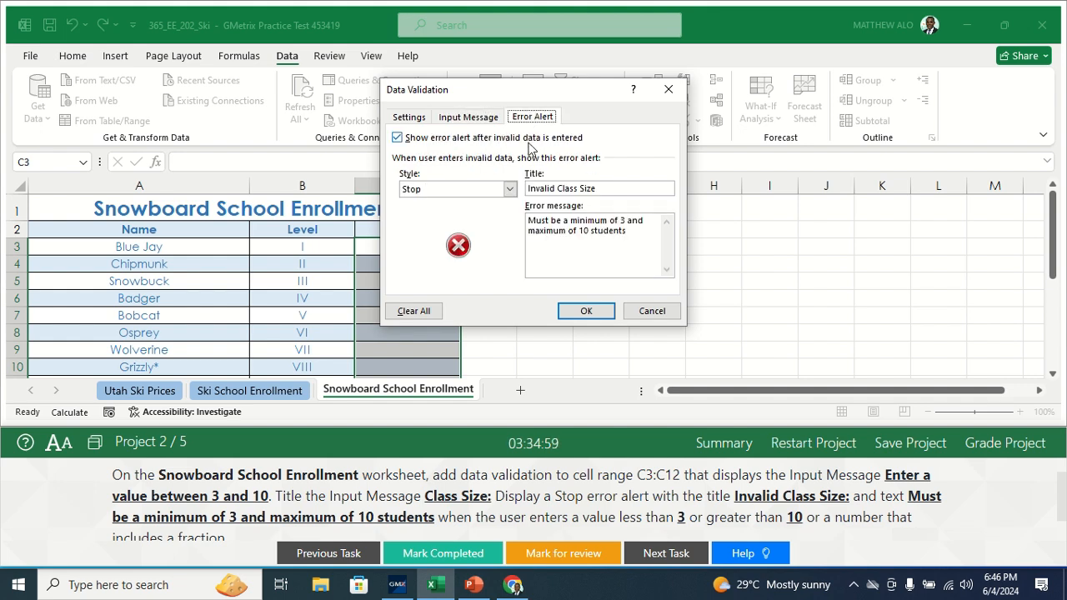
pyautogui.click(452, 116)
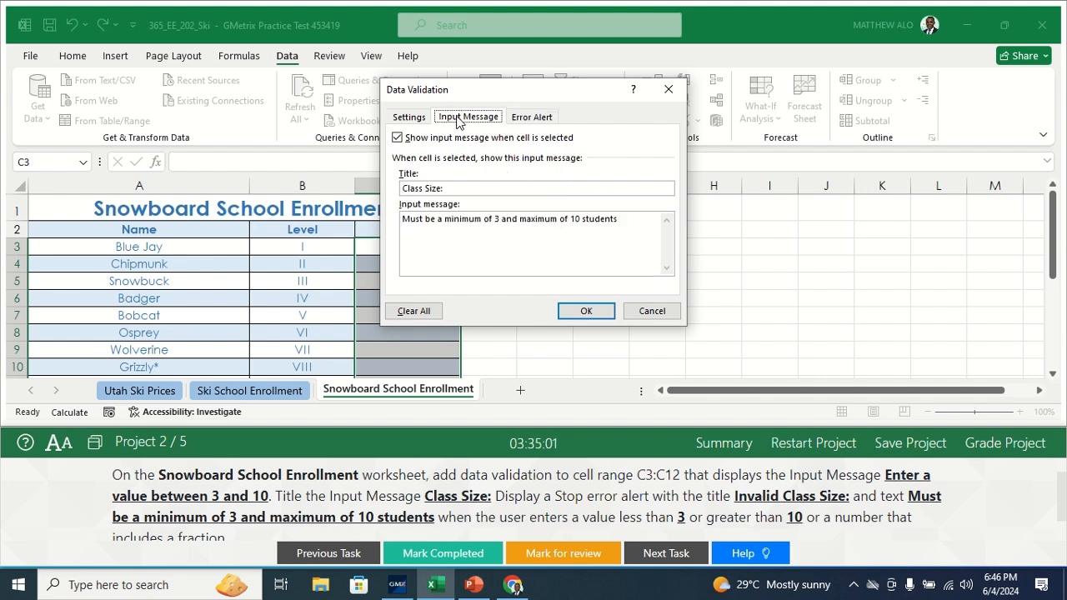
pyautogui.click(400, 119)
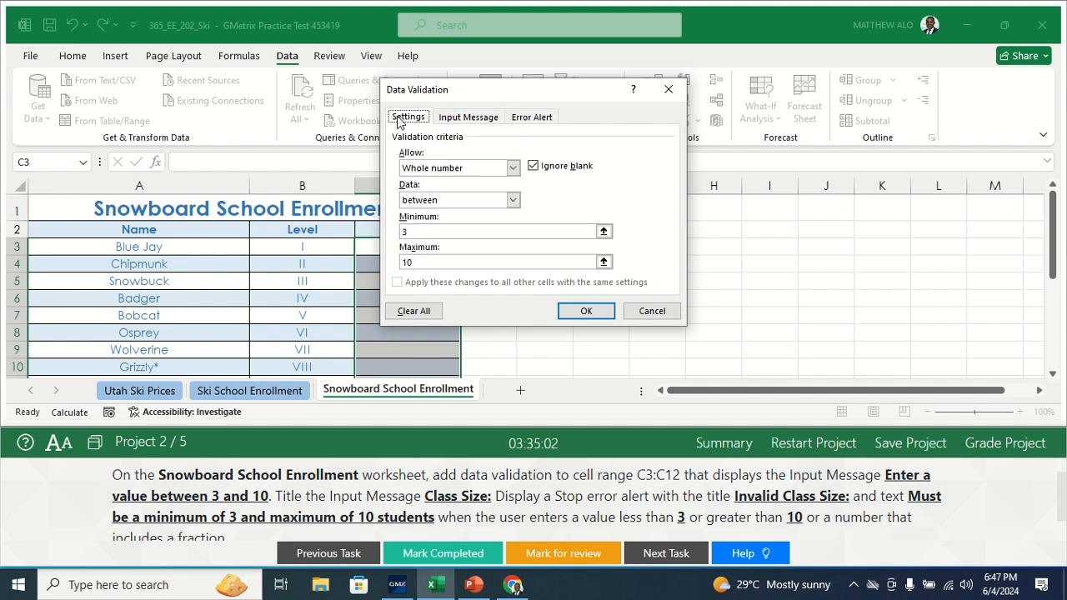
pyautogui.click(469, 117)
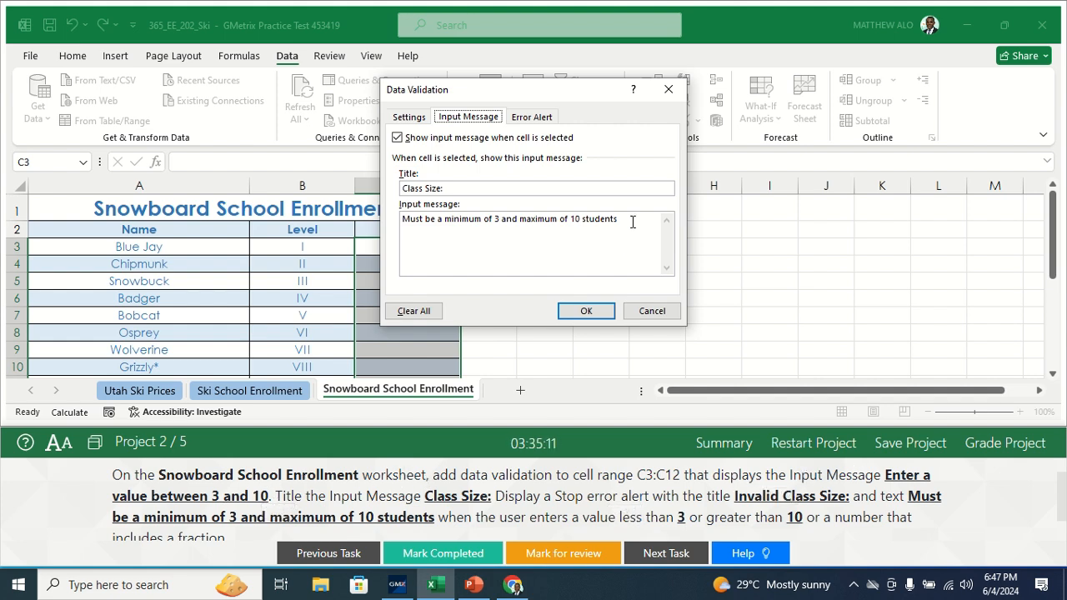
pyautogui.moveTo(632, 221); pyautogui.dragTo(403, 218)
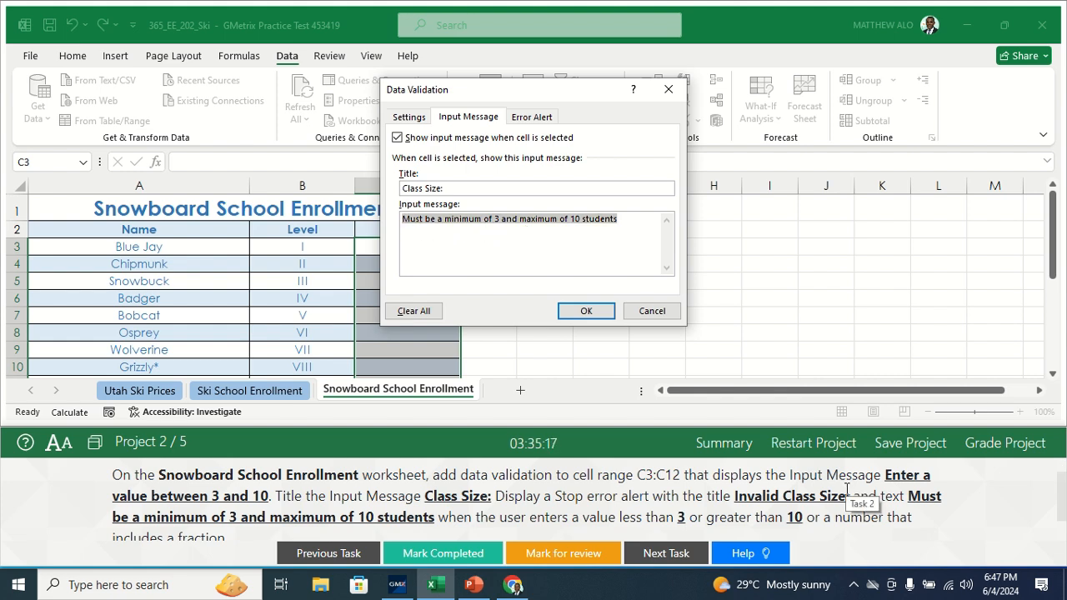
pyautogui.write('E')
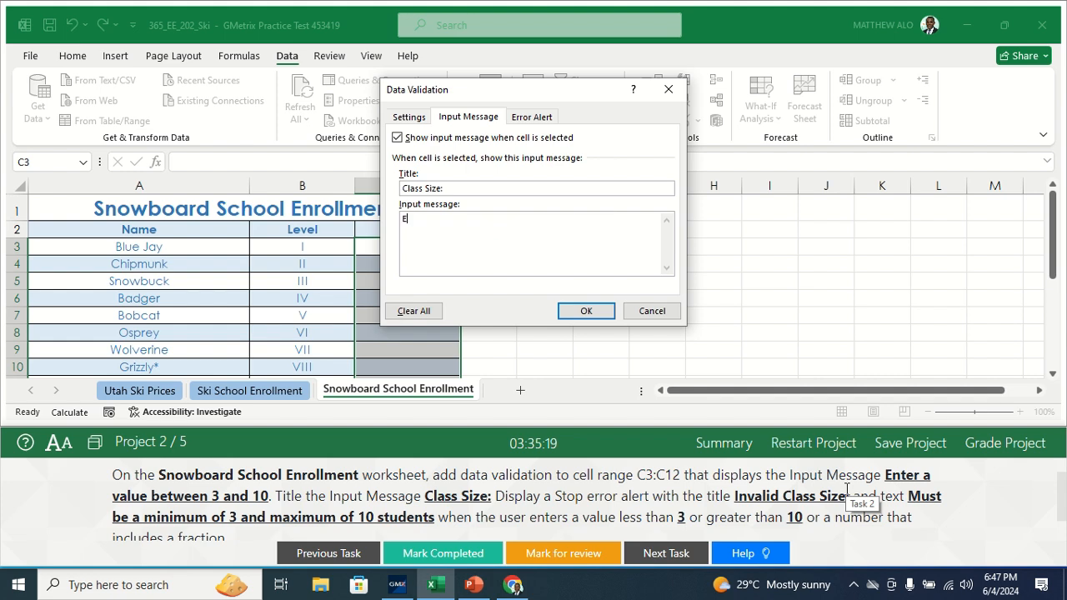
pyautogui.write('nter a value be')
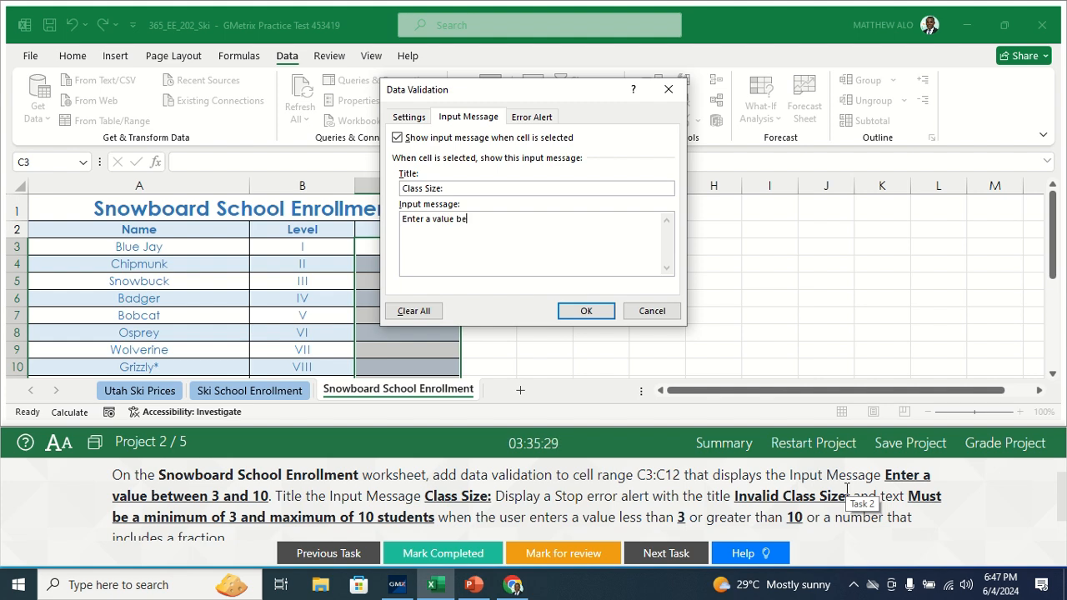
pyautogui.write('tween 3 and 10')
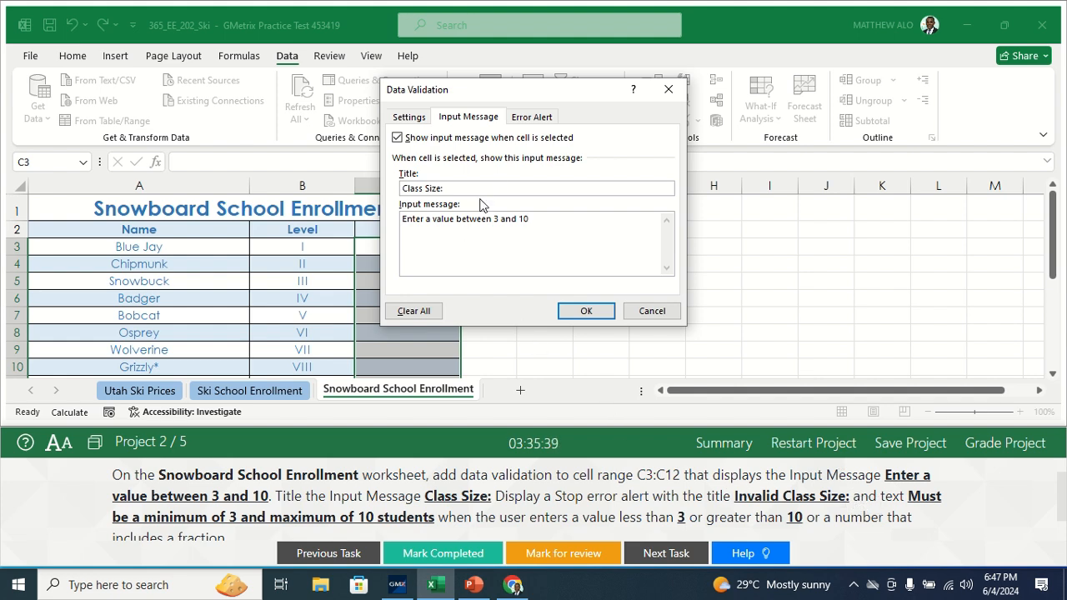
# Step: Check the validation criteria and add a colon to the error alert title so it reads "Invalid Class Size:"
pyautogui.click(425, 119)
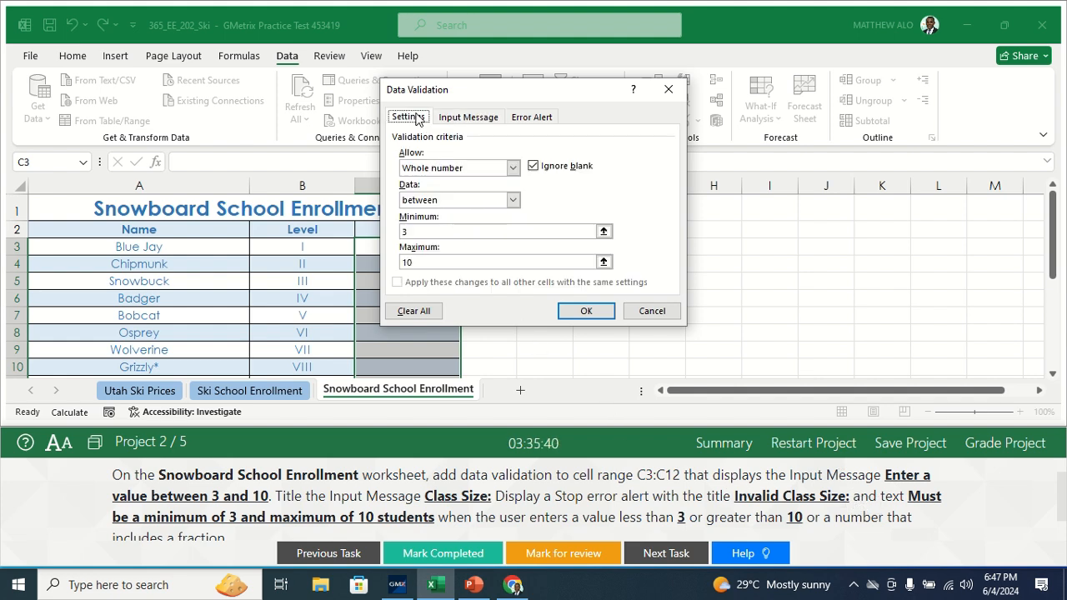
pyautogui.click(530, 118)
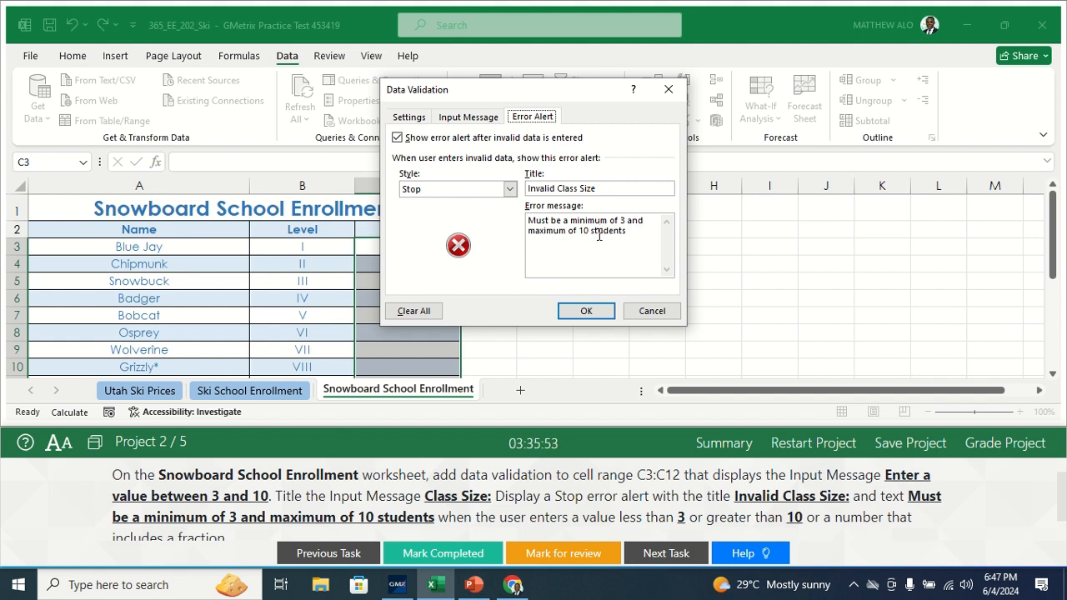
pyautogui.click(597, 188)
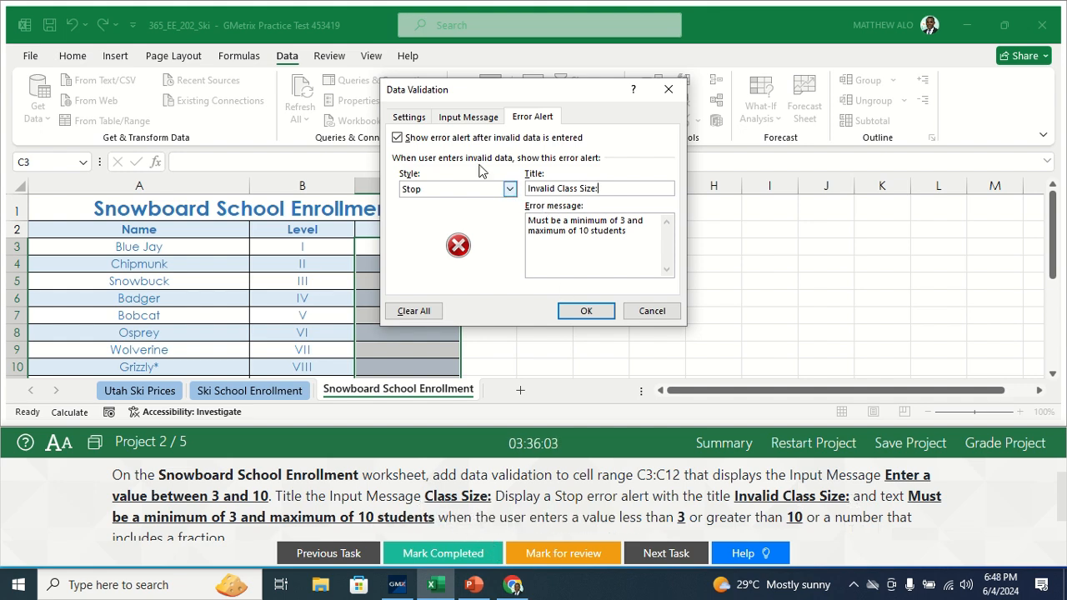
# Step: Recheck the input message, error alert and criteria, and apply the data validation to the selected Class Size cells
pyautogui.click(464, 122)
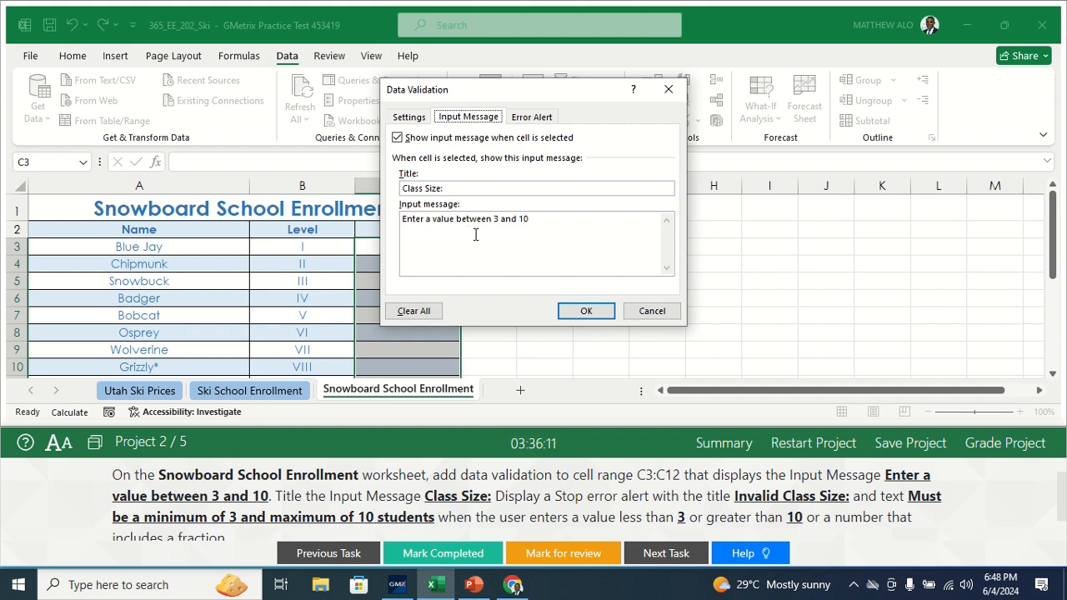
pyautogui.click(527, 117)
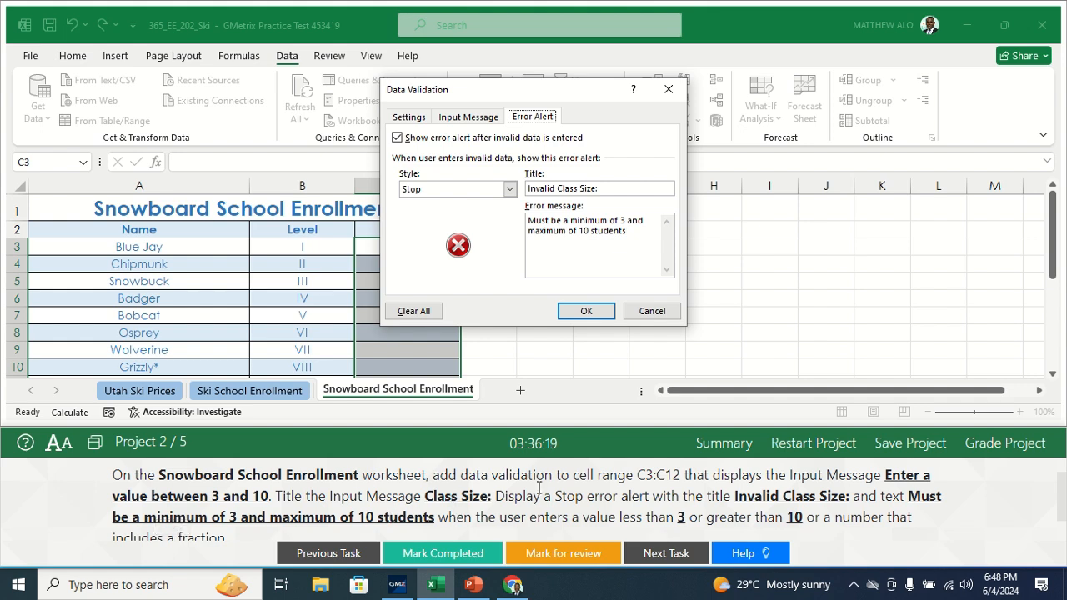
pyautogui.click(408, 117)
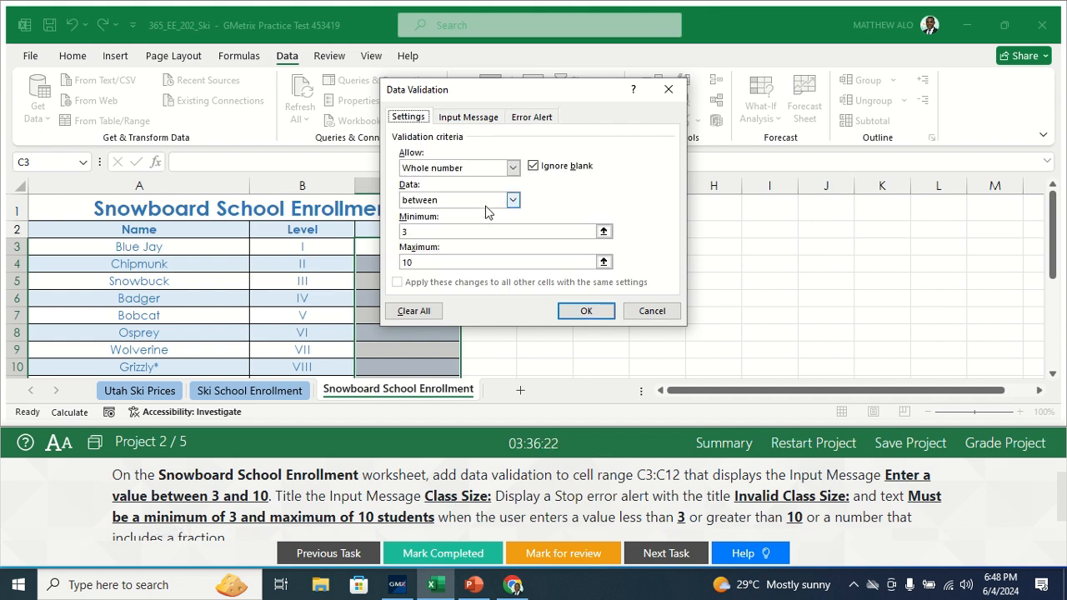
pyautogui.click(455, 118)
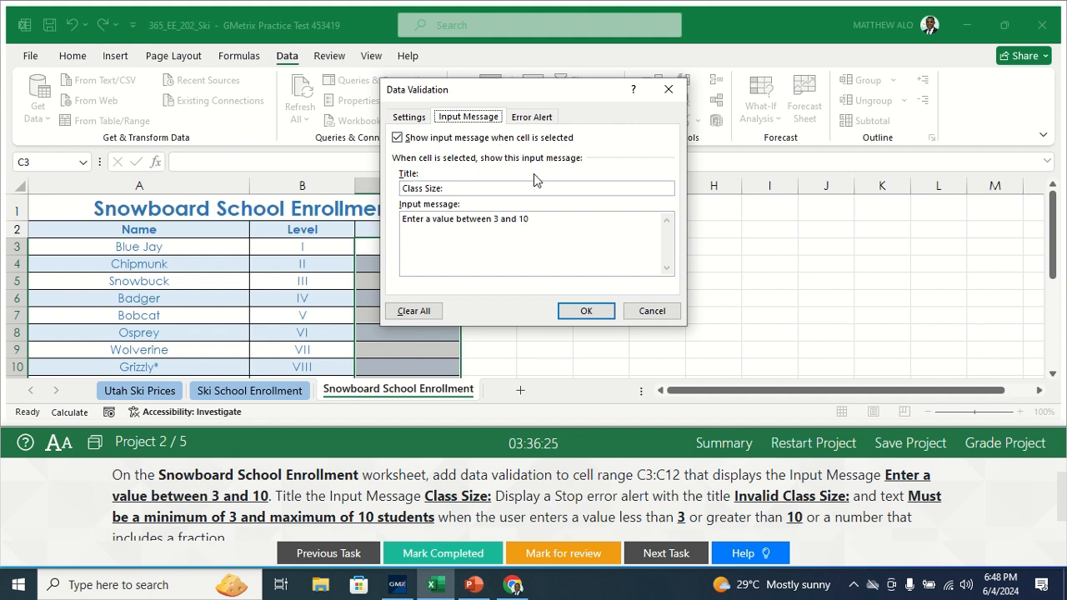
pyautogui.click(572, 317)
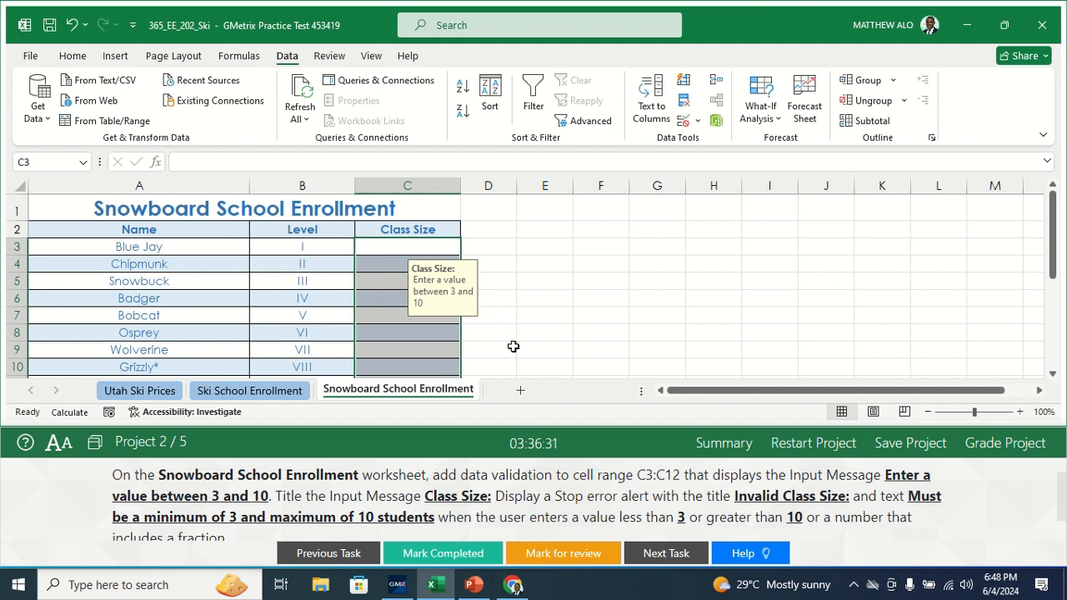
# Step: Check the input message on cell C4 in the Class Size column
pyautogui.click(497, 318)
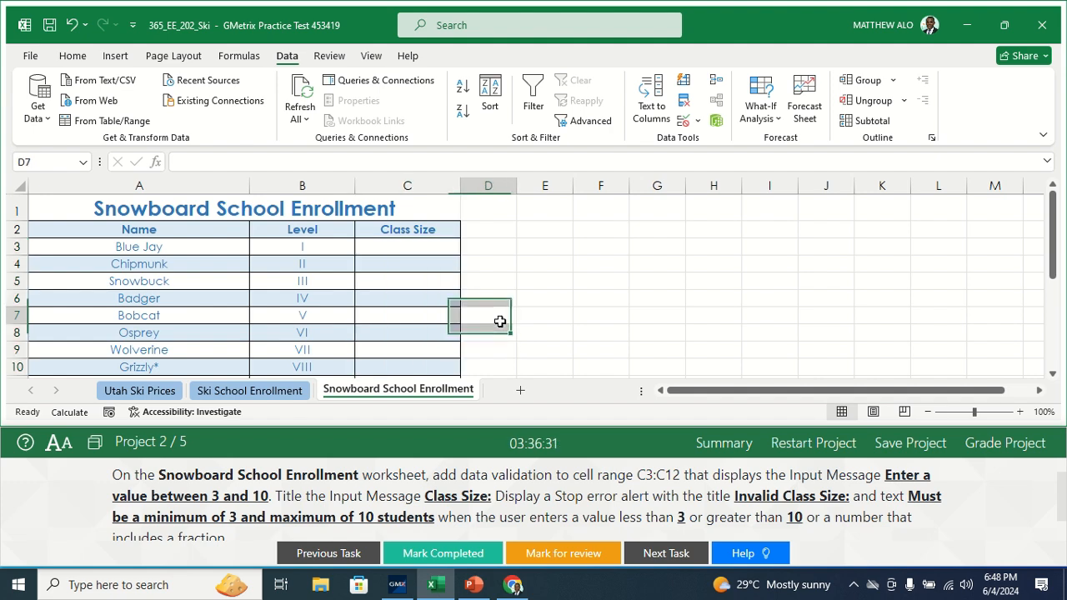
pyautogui.click(405, 267)
pyautogui.click(558, 296)
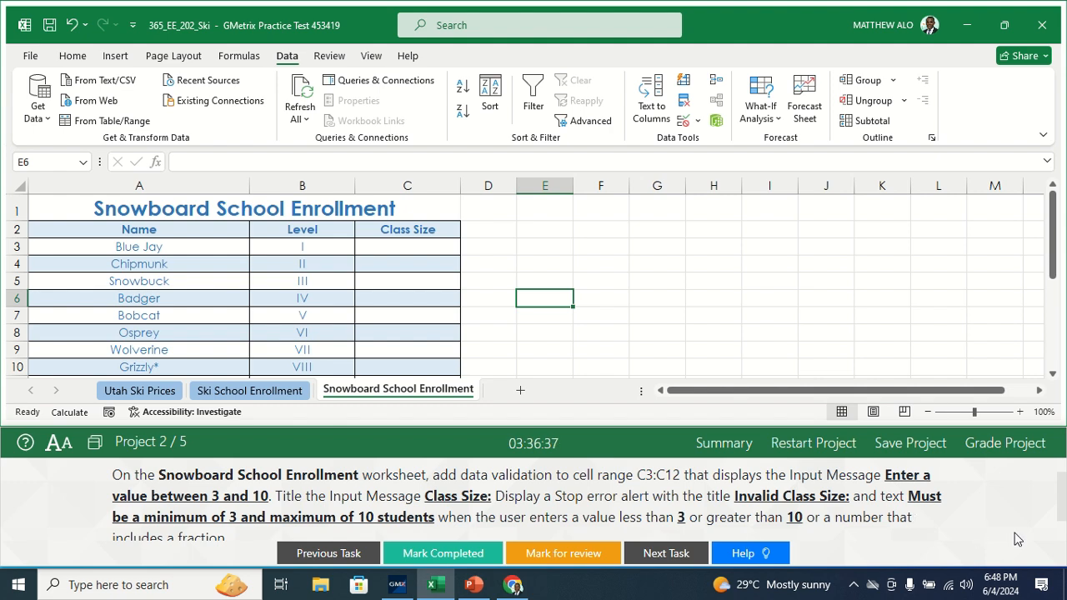
# Step: Mark Task 2 as completed and open the Task 3 instructions
pyautogui.moveTo(1058, 505); pyautogui.dragTo(1056, 490)
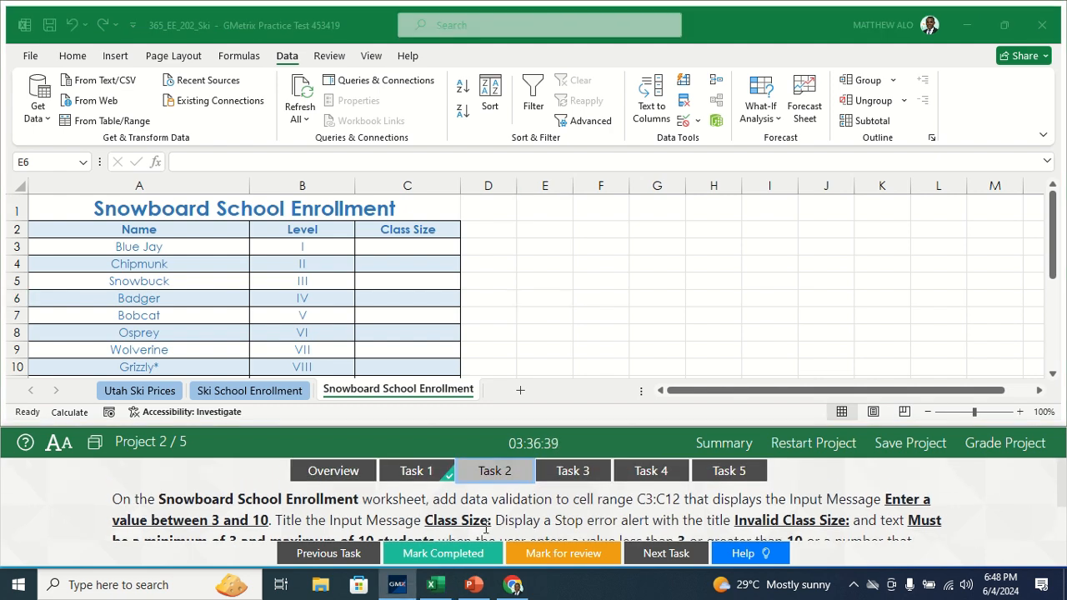
pyautogui.click(602, 480)
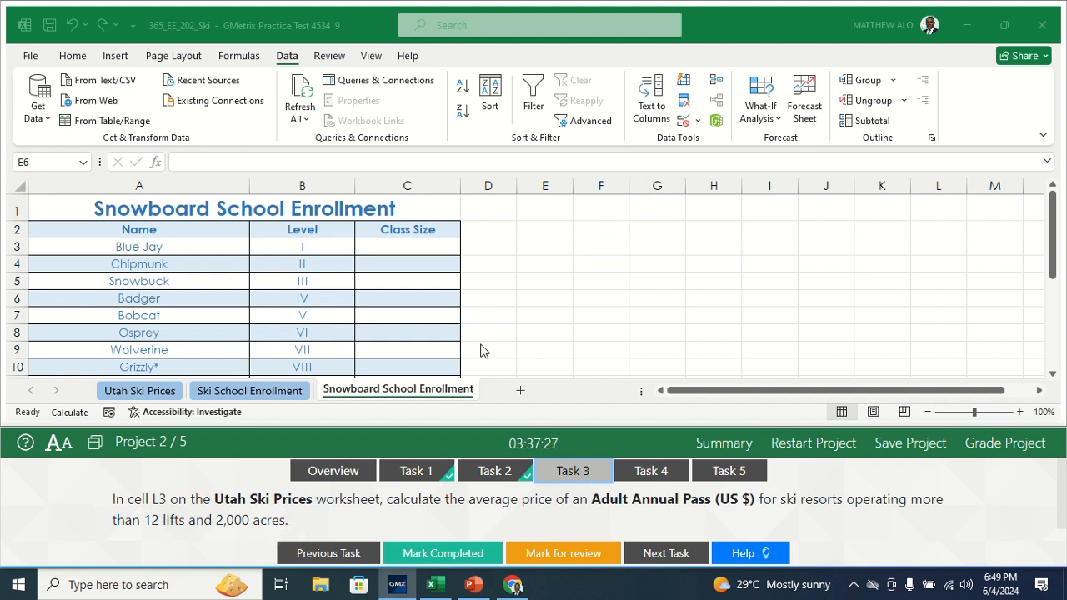
# Step: Begin a formula in cell L3 of the Utah Ski Prices worksheet
pyautogui.click(157, 402)
pyautogui.click(139, 391)
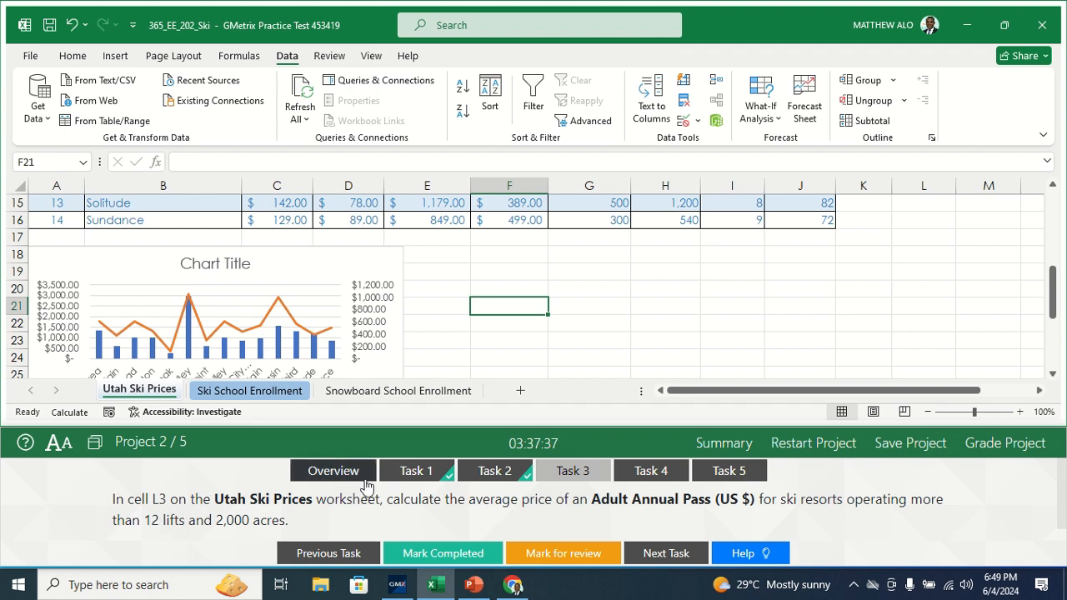
pyautogui.moveTo(1054, 290); pyautogui.dragTo(1060, 206)
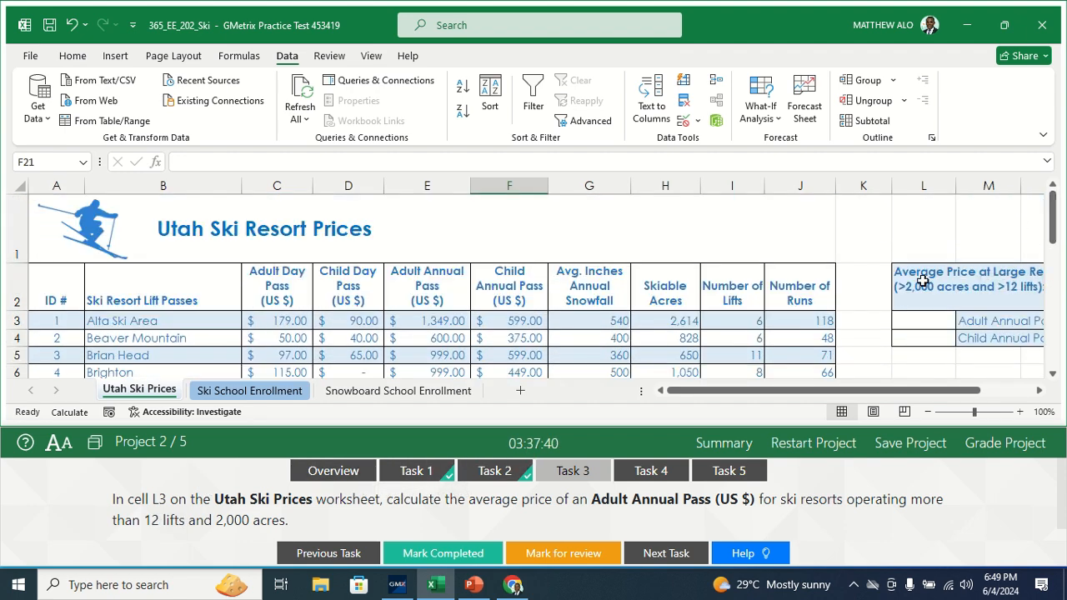
pyautogui.click(912, 322)
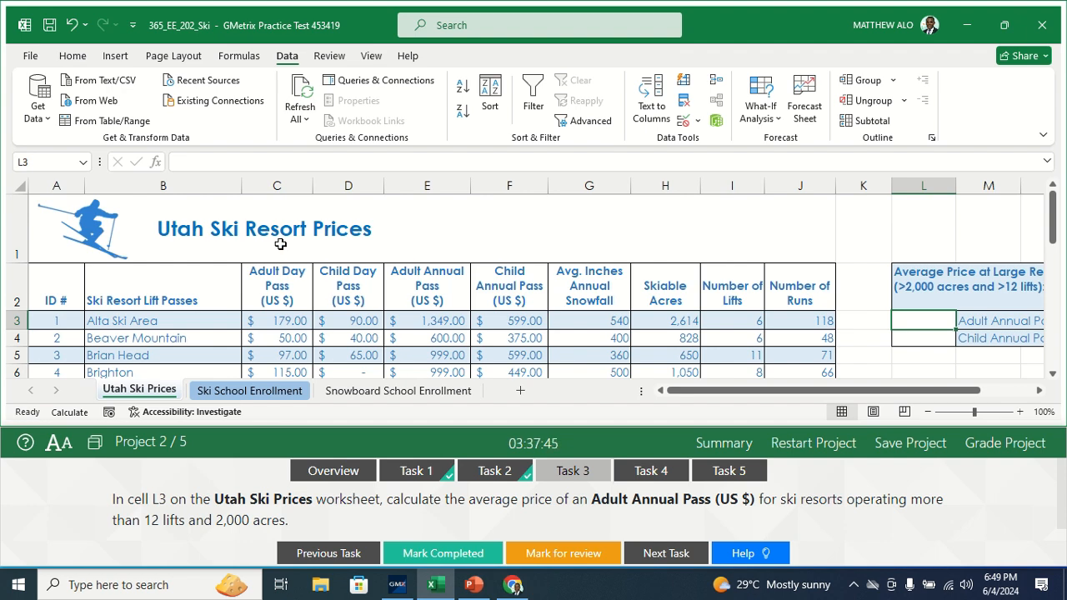
pyautogui.click(206, 162)
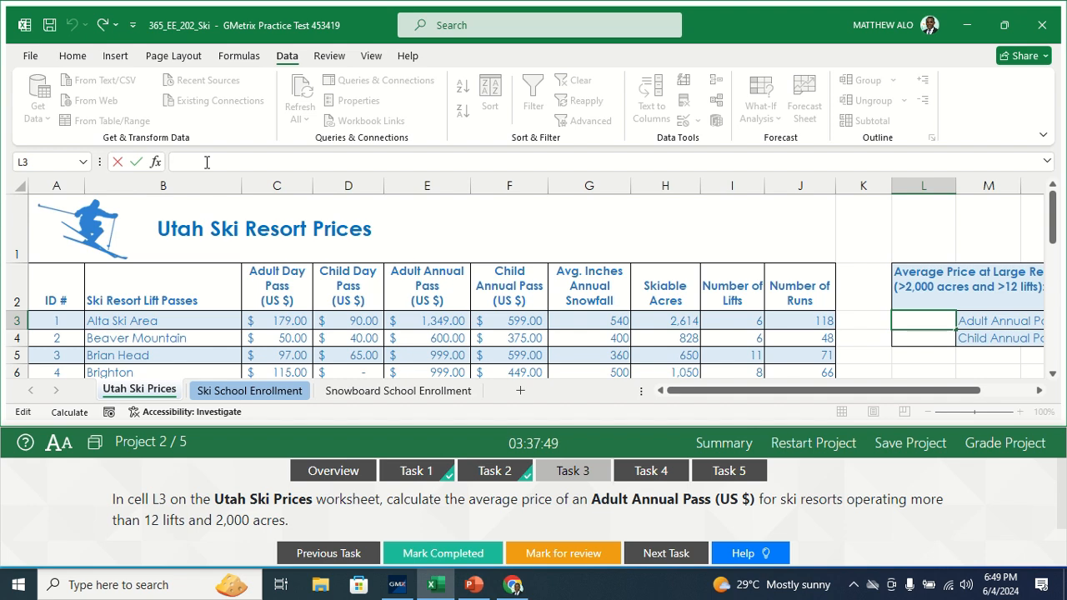
pyautogui.write('=')
pyautogui.write('a')
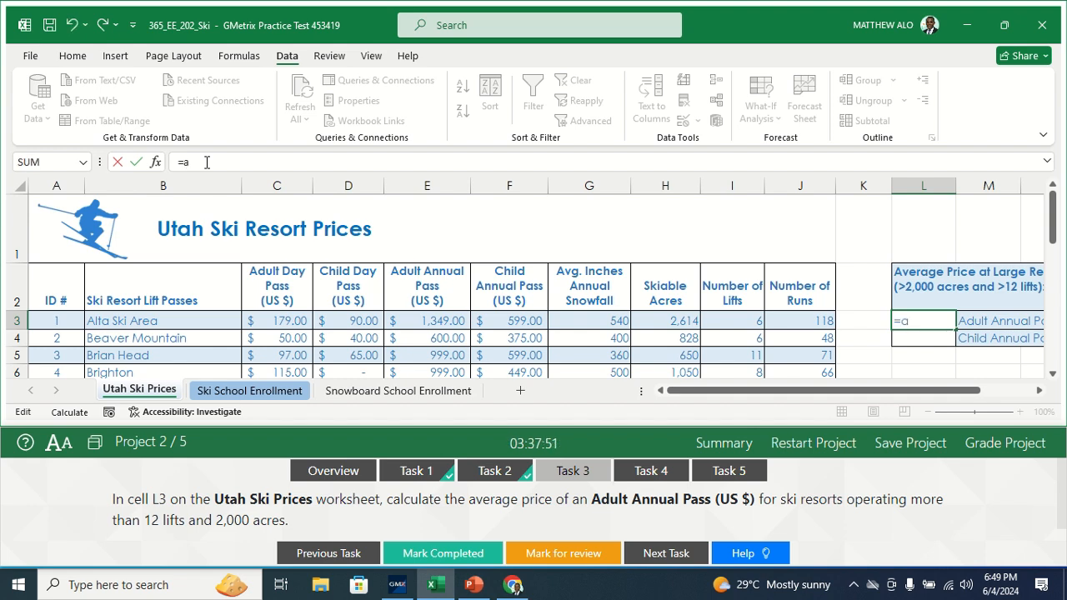
pyautogui.write('verag')
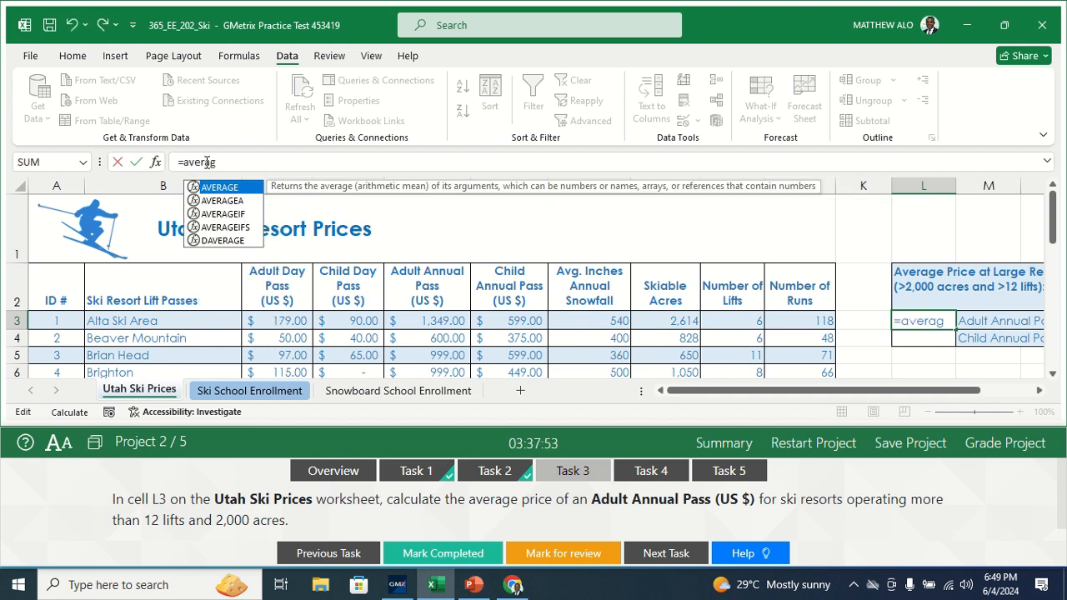
pyautogui.write('r')
pyautogui.press('BackSpace')
pyautogui.press('BackSpace')
pyautogui.press('BackSpace')
pyautogui.press('BackSpace')
pyautogui.press('BackSpace')
pyautogui.press('BackSpace')
pyautogui.press('BackSpace')
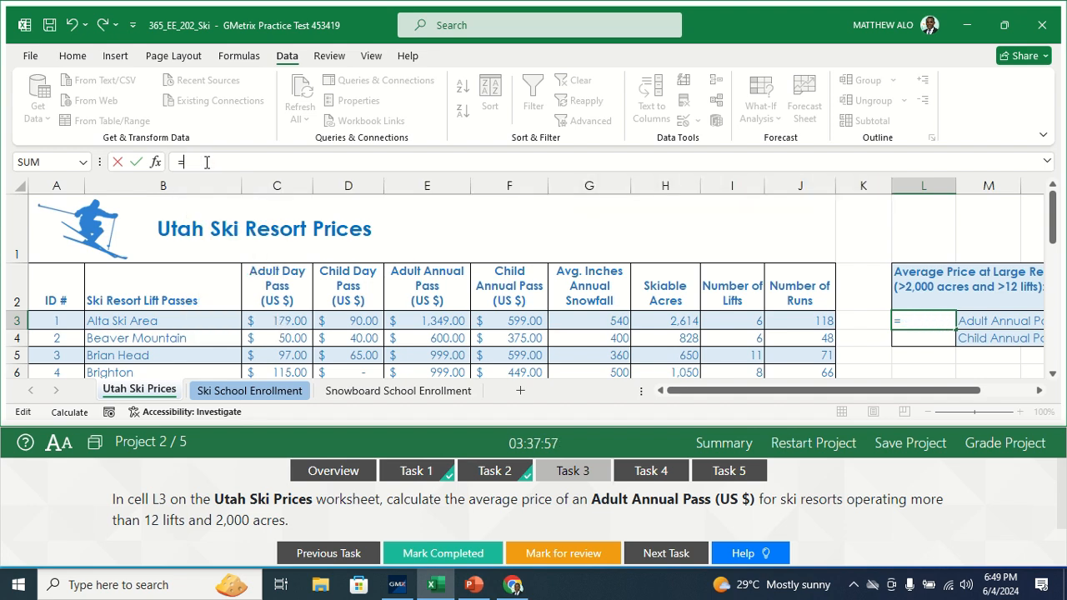
# Step: Insert the AVERAGEIFS function in L3 and set its average range to the Adult Annual Pass prices in E3:E16
pyautogui.write('AVERAG')
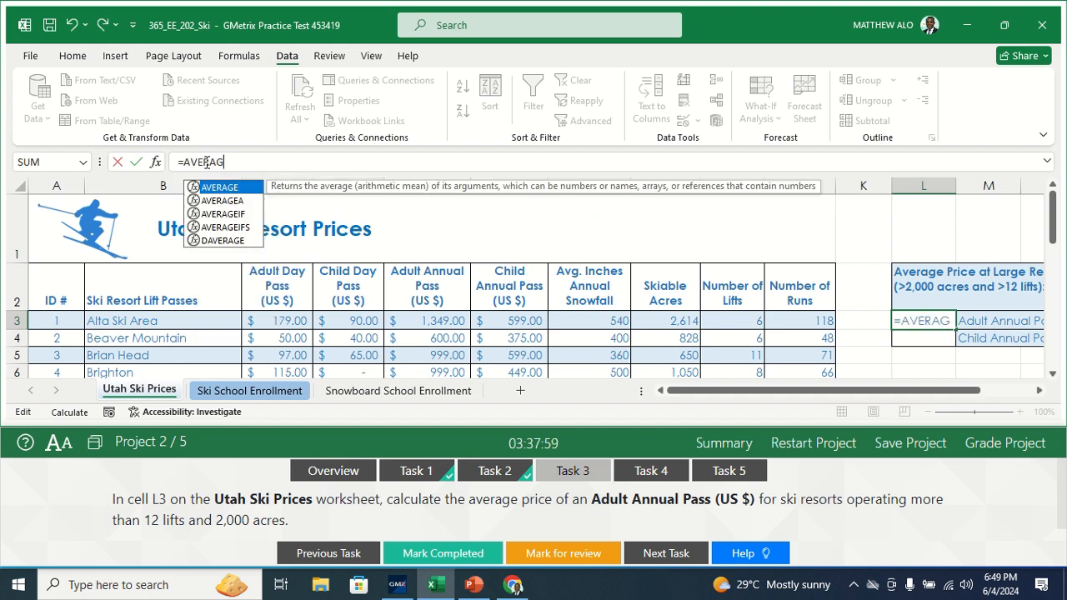
pyautogui.write('ES')
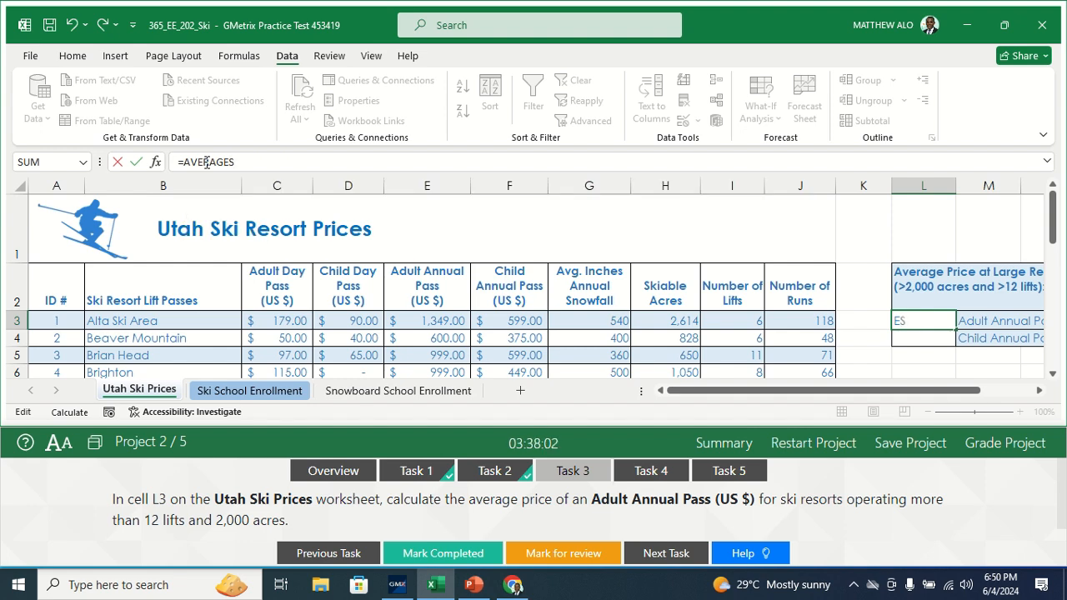
pyautogui.press('BackSpace')
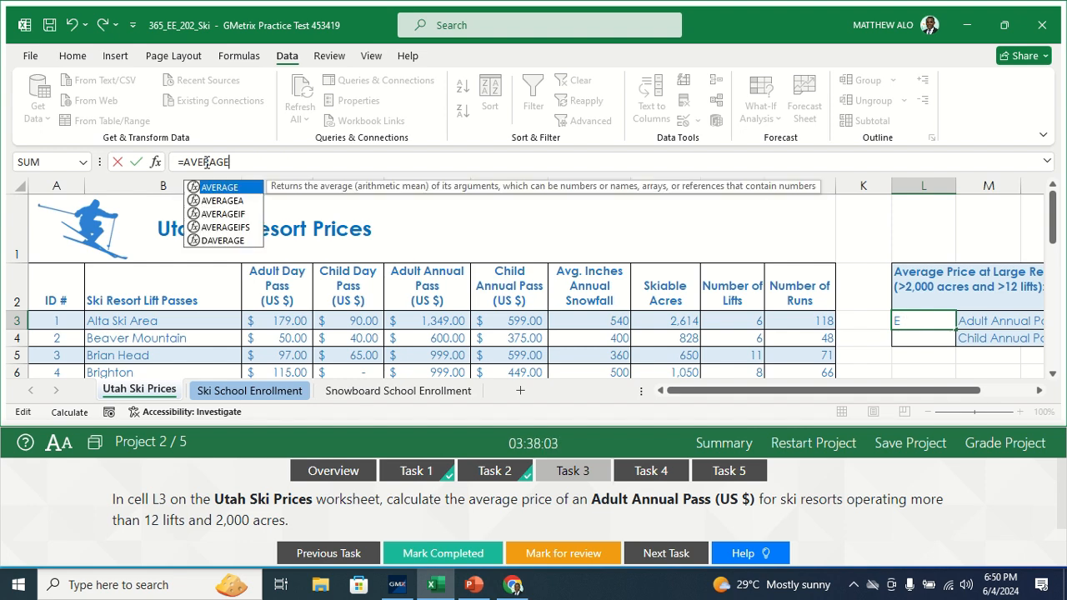
pyautogui.click(244, 228)
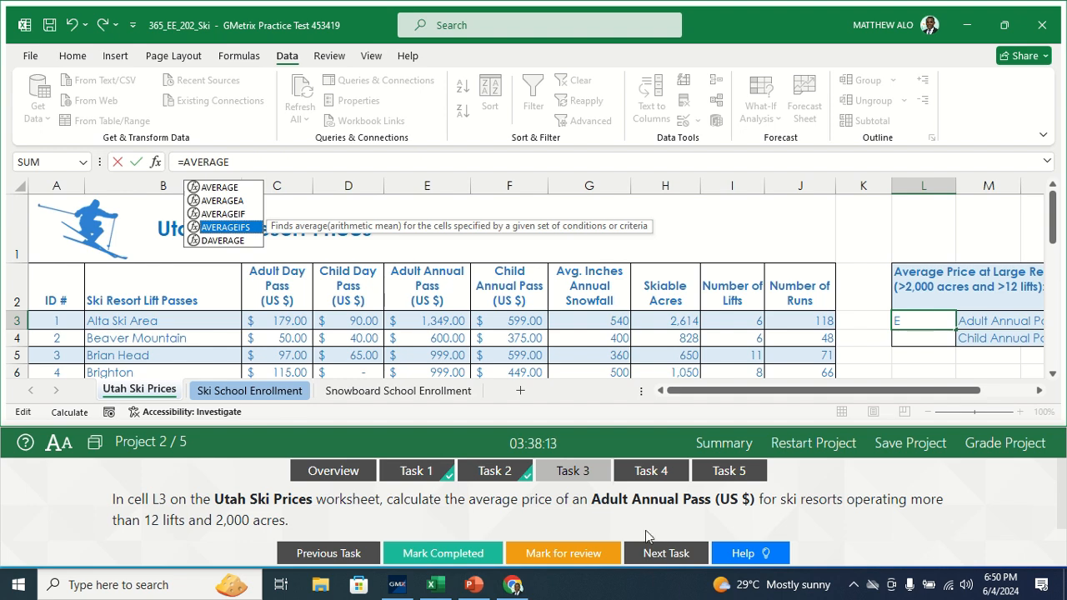
pyautogui.doubleClick(233, 228)
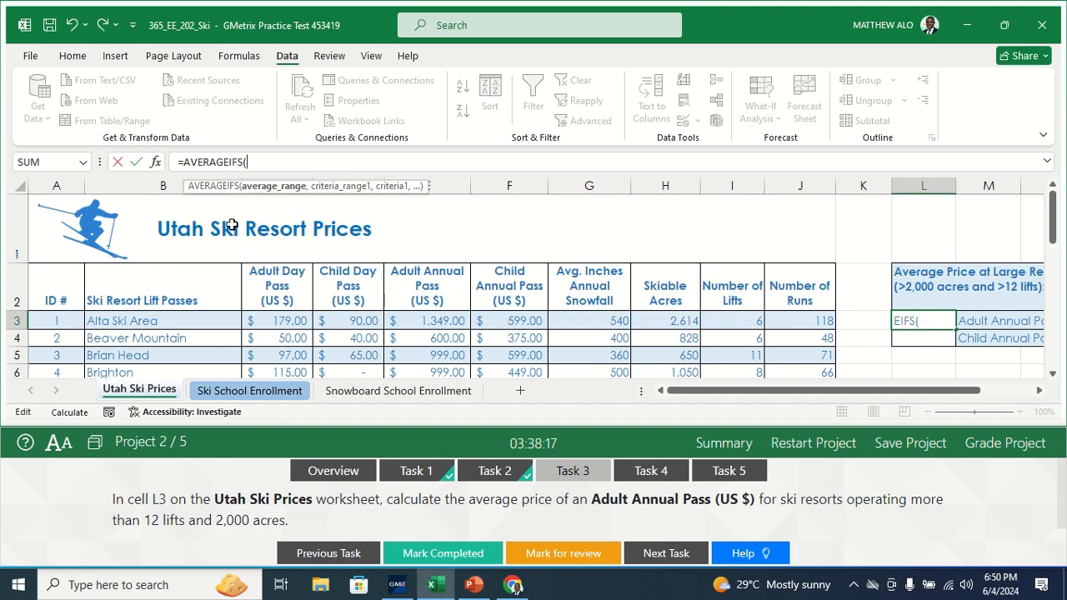
pyautogui.click(156, 162)
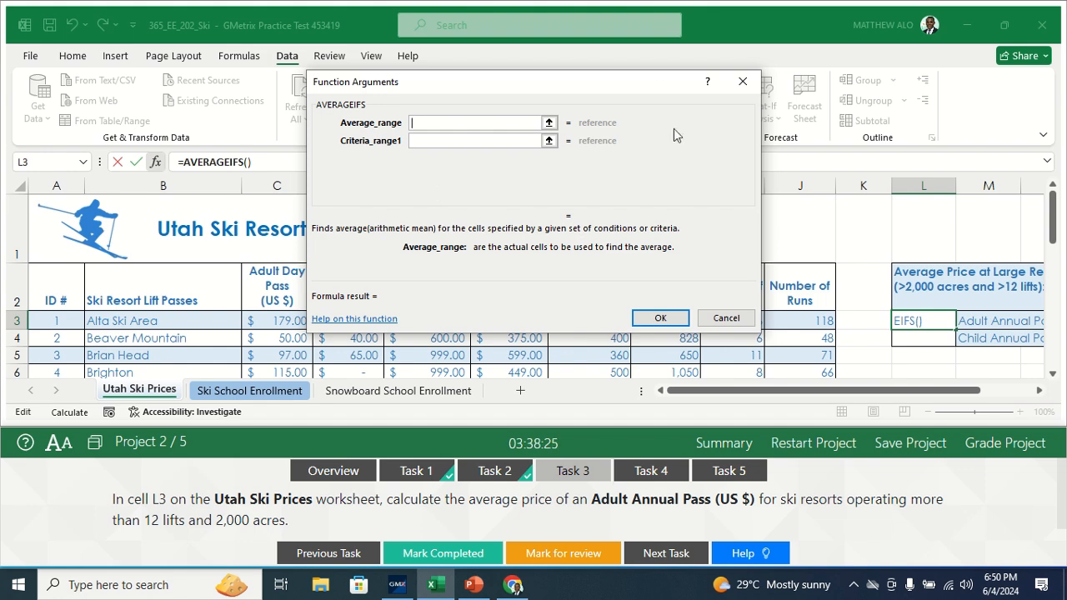
pyautogui.moveTo(557, 97); pyautogui.dragTo(864, 67)
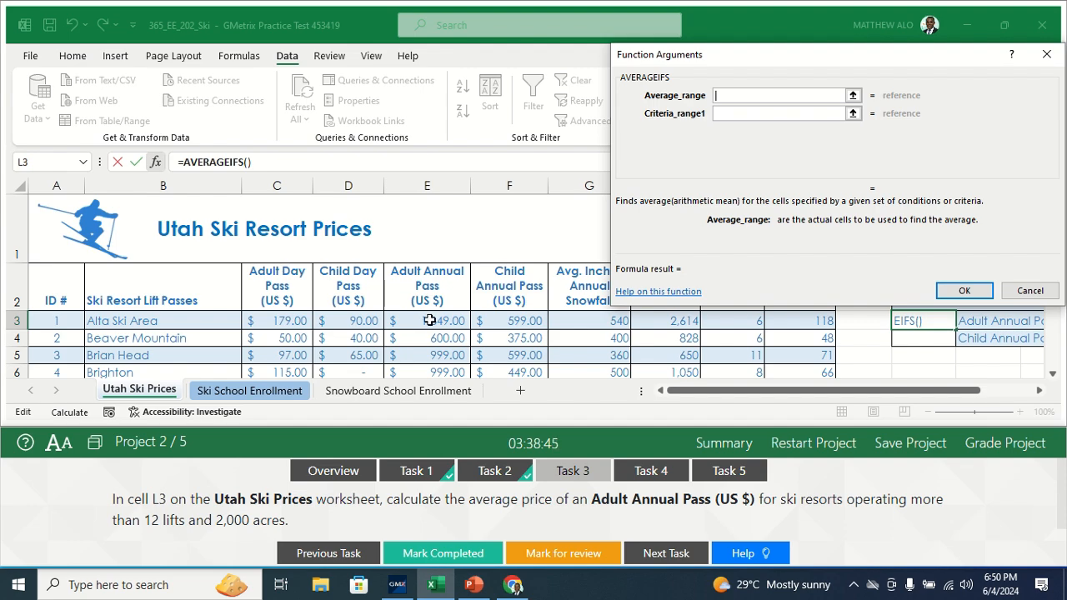
pyautogui.moveTo(429, 320); pyautogui.dragTo(441, 341)
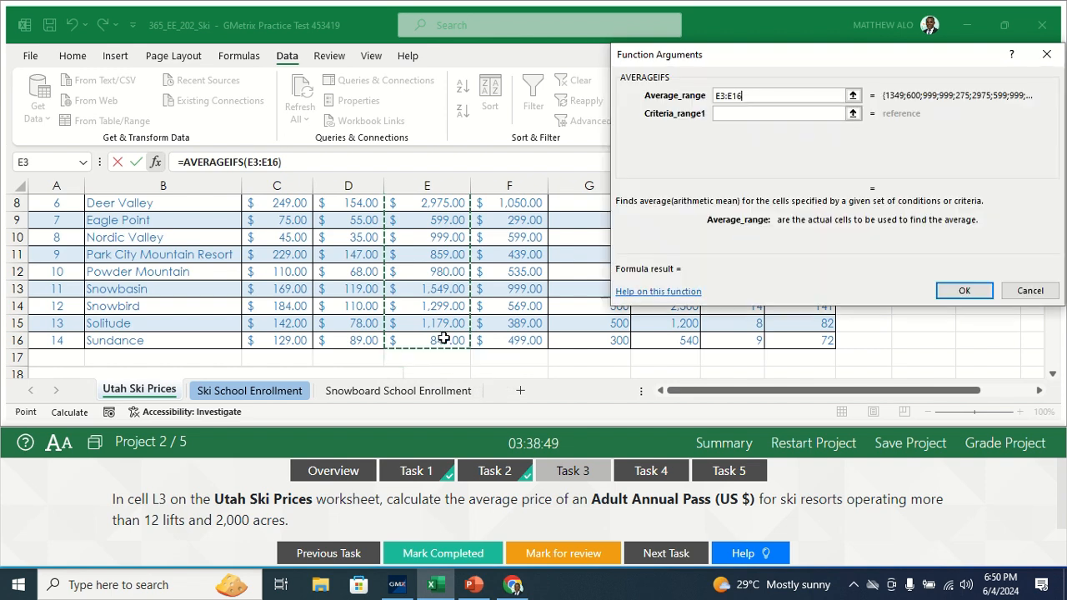
# Step: Set the first criteria range to the Skiable Acres cells H3:H16 with the criterion >2000
pyautogui.click(748, 114)
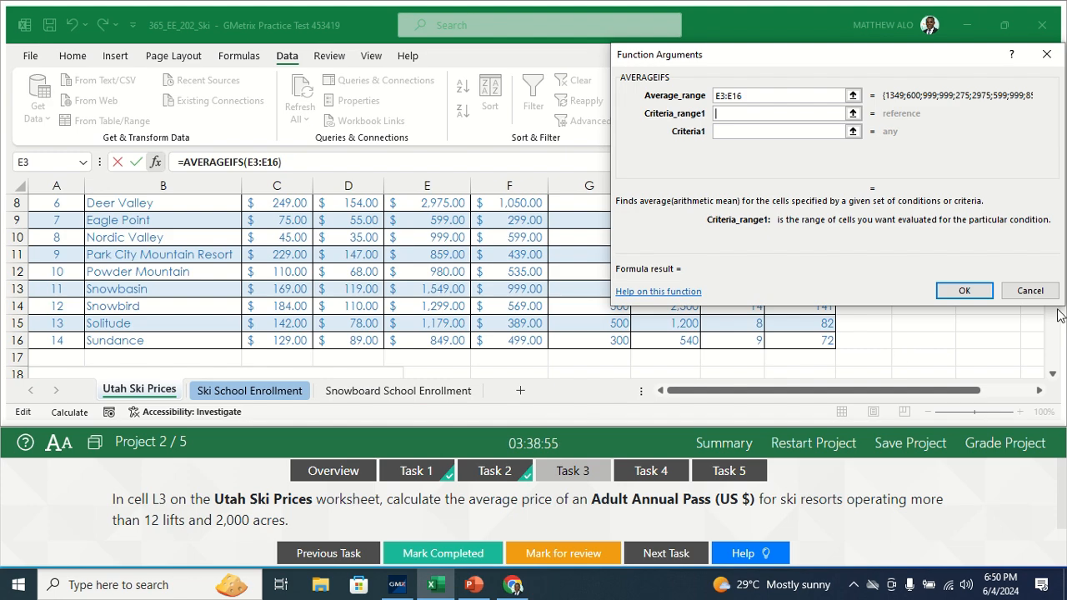
pyautogui.moveTo(825, 53); pyautogui.dragTo(284, 75)
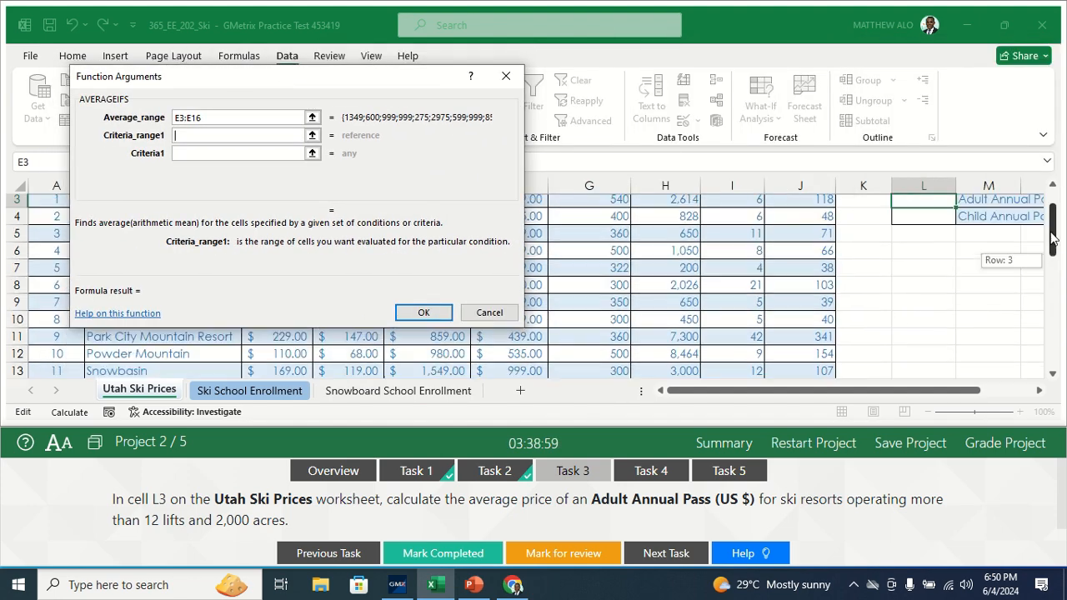
pyautogui.scroll(2, 1056, 266)
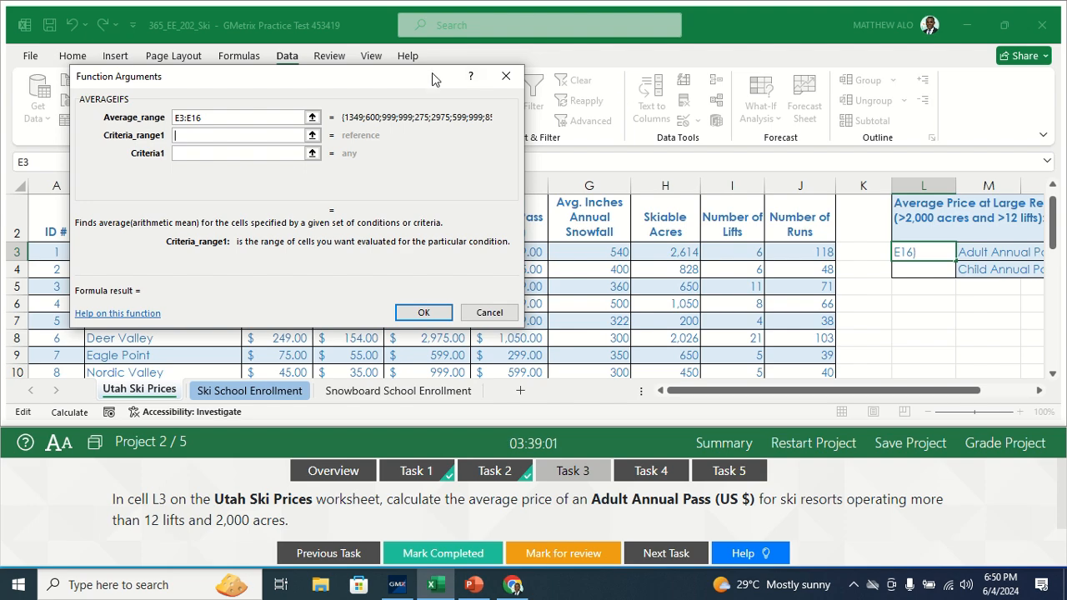
pyautogui.moveTo(431, 75); pyautogui.dragTo(402, 142)
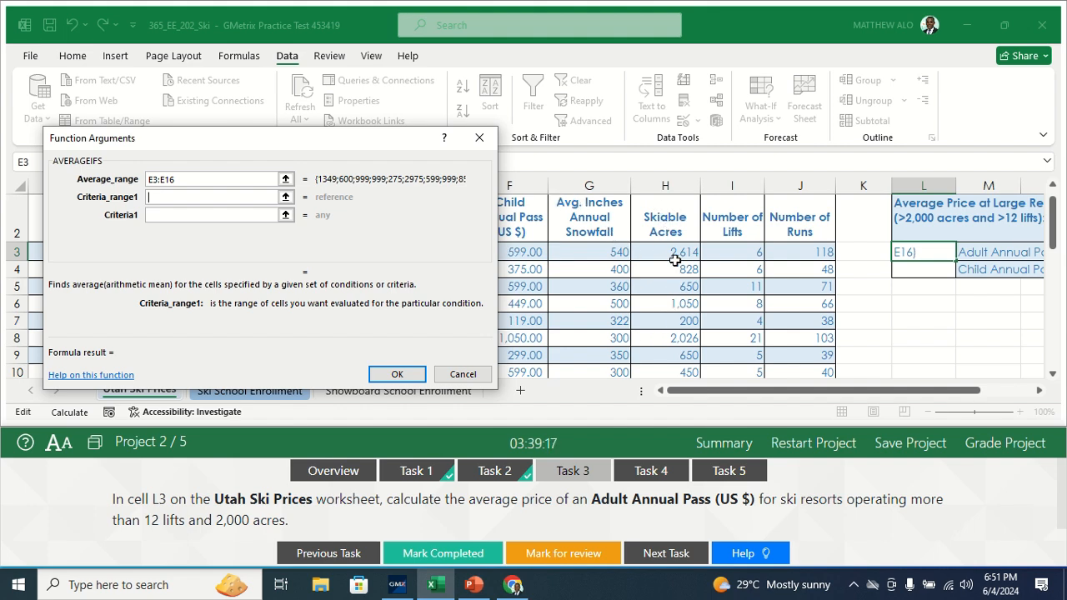
pyautogui.moveTo(674, 251); pyautogui.dragTo(667, 328)
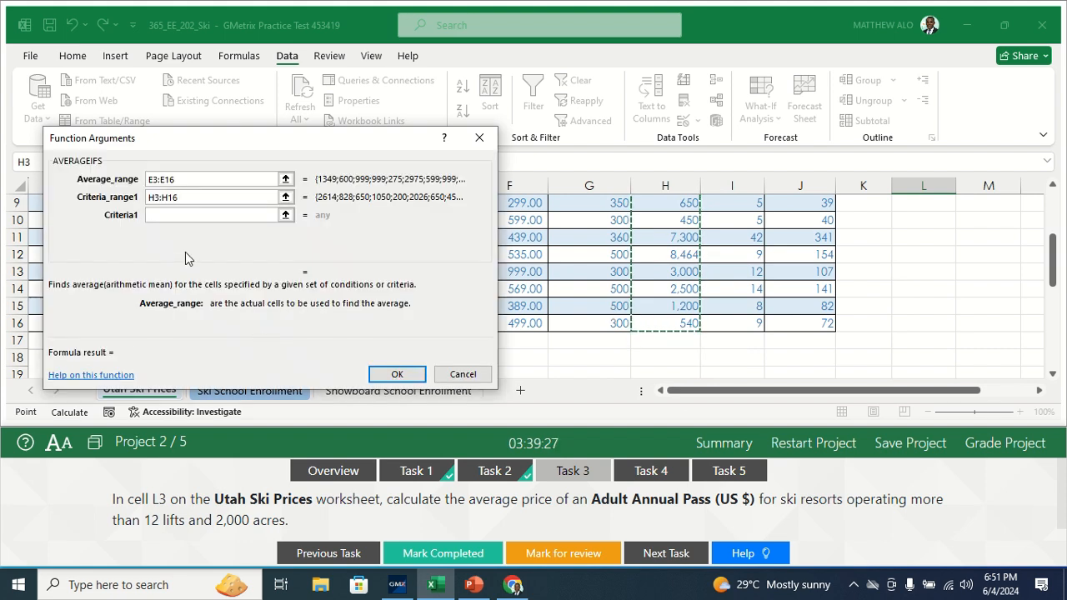
pyautogui.click(171, 213)
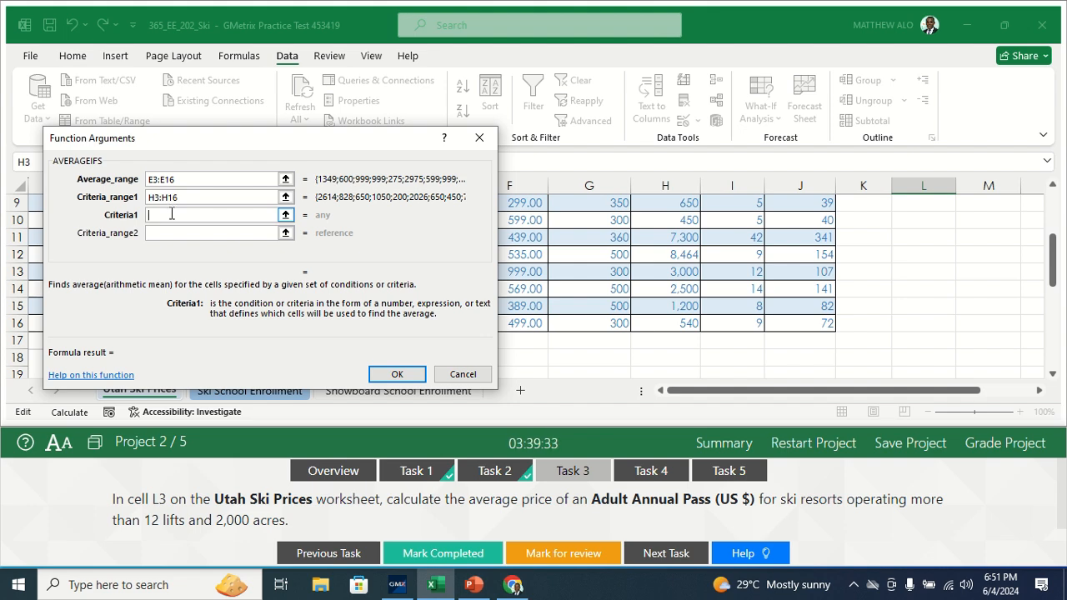
pyautogui.moveTo(1058, 262); pyautogui.dragTo(1052, 237)
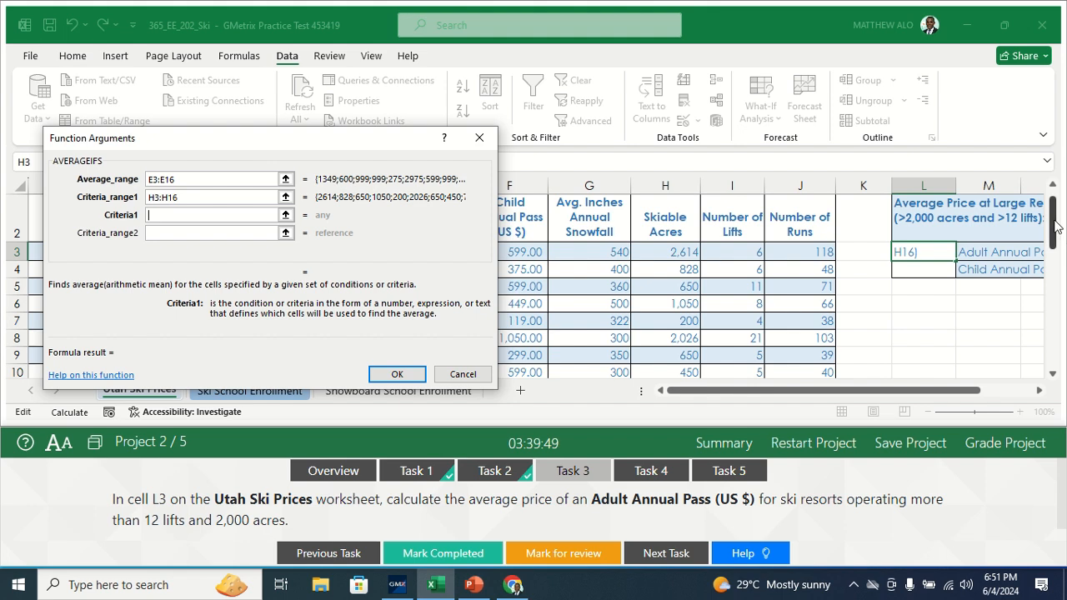
pyautogui.moveTo(1055, 232); pyautogui.dragTo(1054, 229)
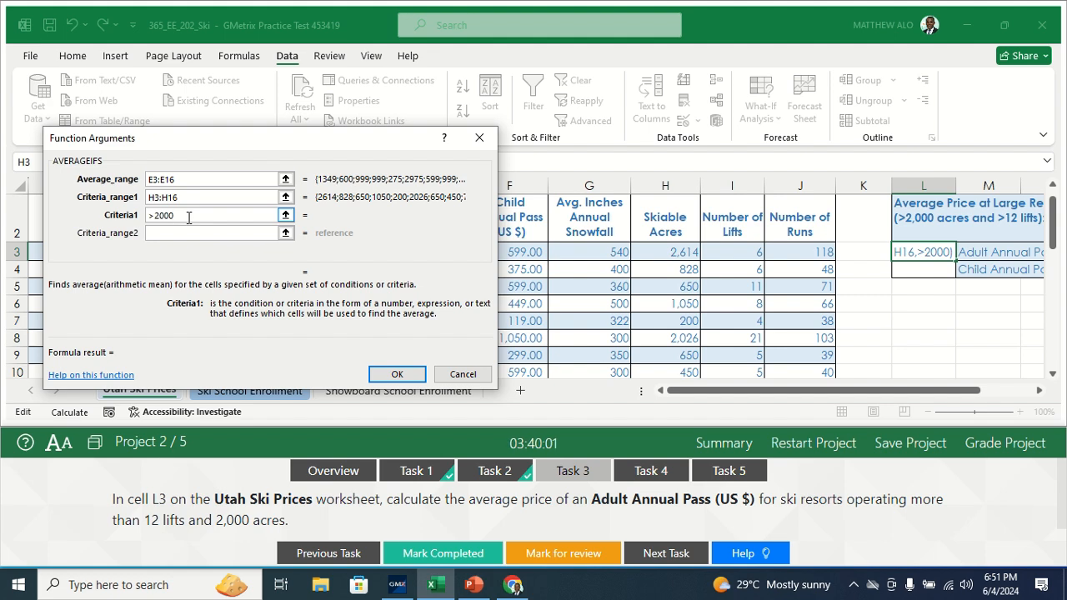
# Step: Set the second criteria range to the Number of Lifts cells I3:I16 with the criterion >12, and confirm the function
pyautogui.click(173, 234)
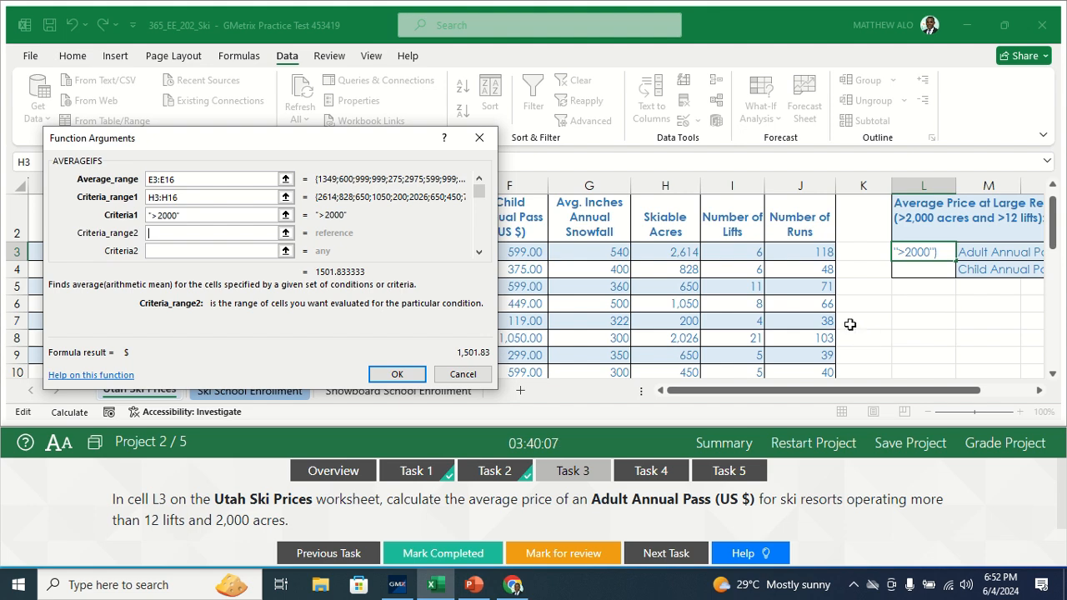
pyautogui.click(742, 251)
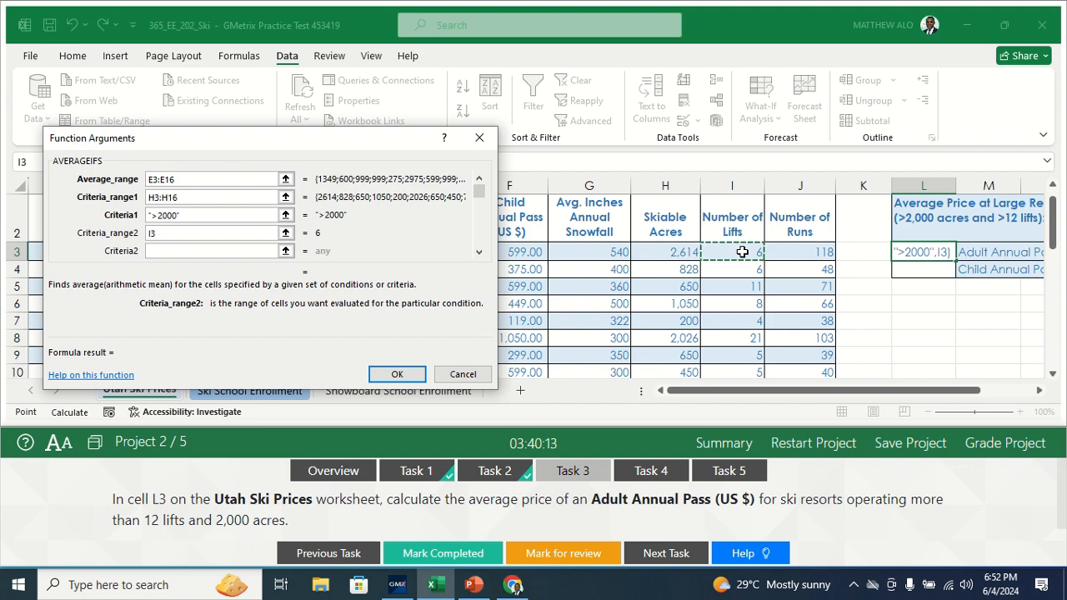
pyautogui.moveTo(742, 251); pyautogui.dragTo(745, 340)
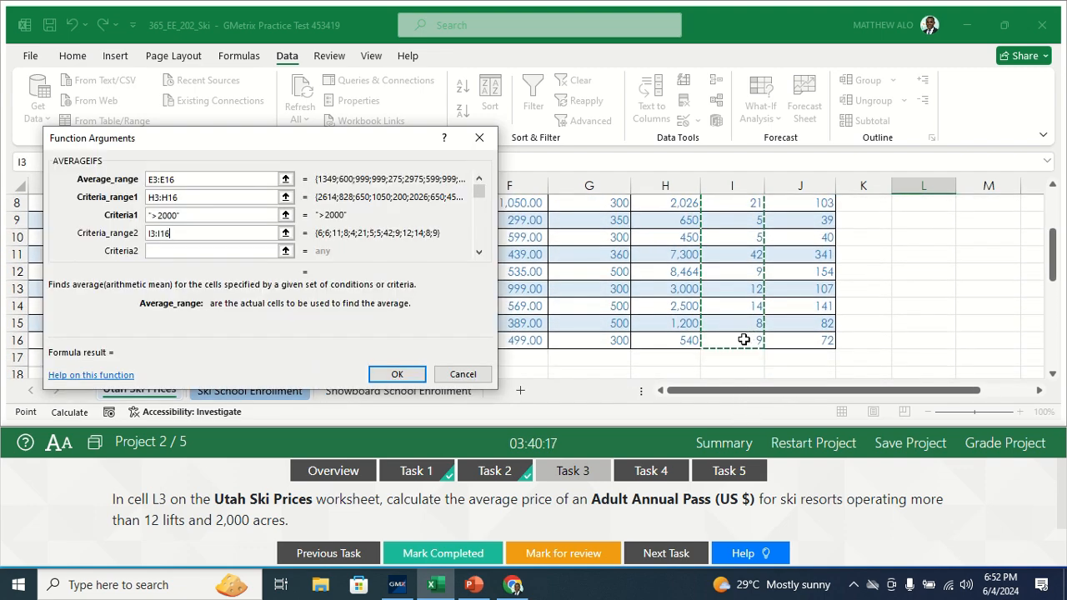
pyautogui.click(167, 250)
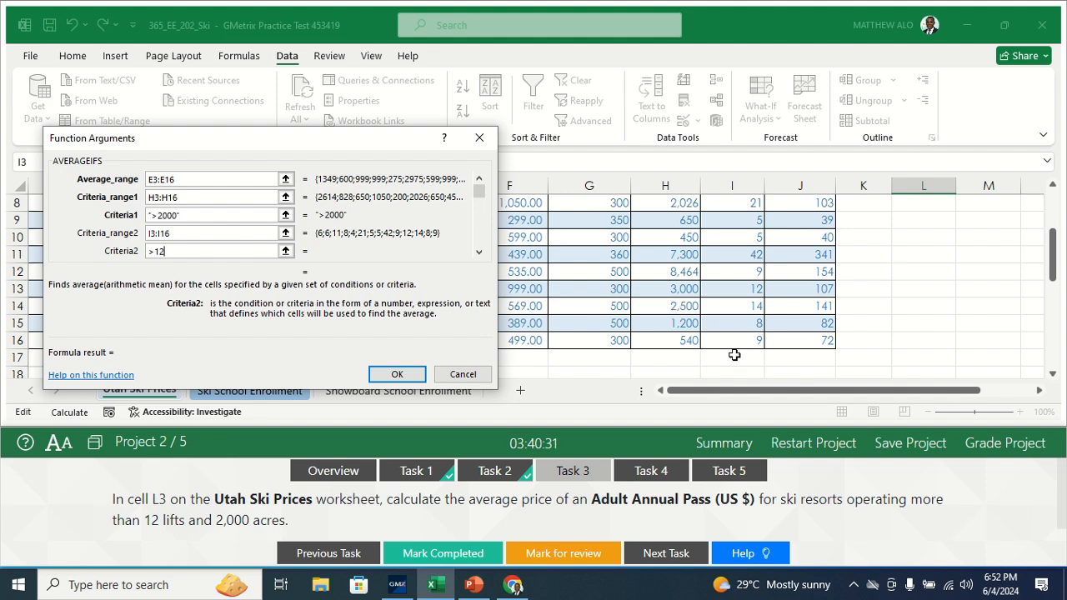
pyautogui.moveTo(1052, 267); pyautogui.dragTo(1052, 229)
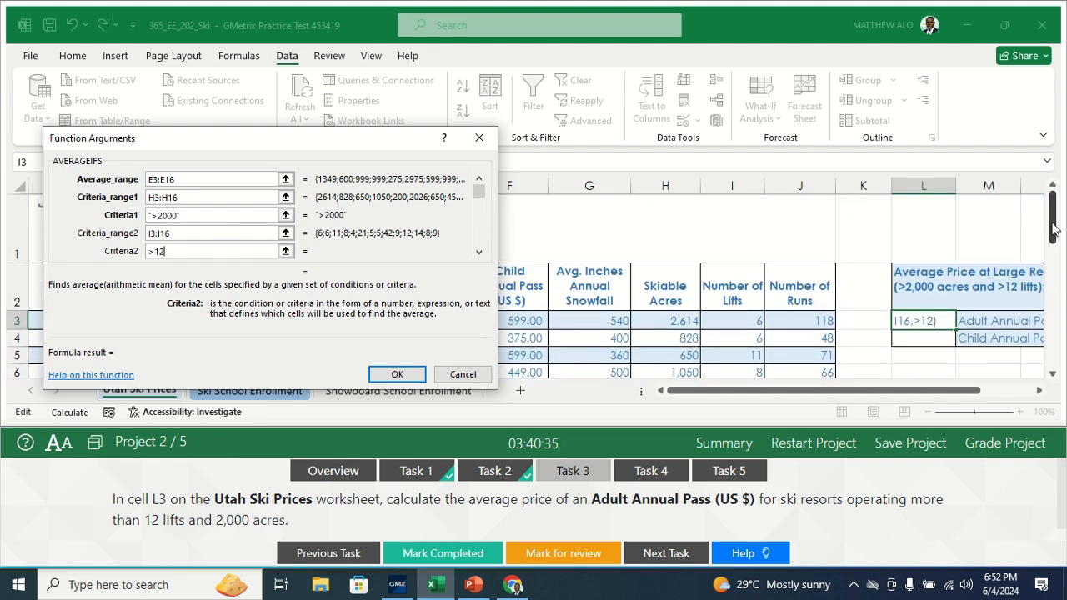
pyautogui.press('Return')
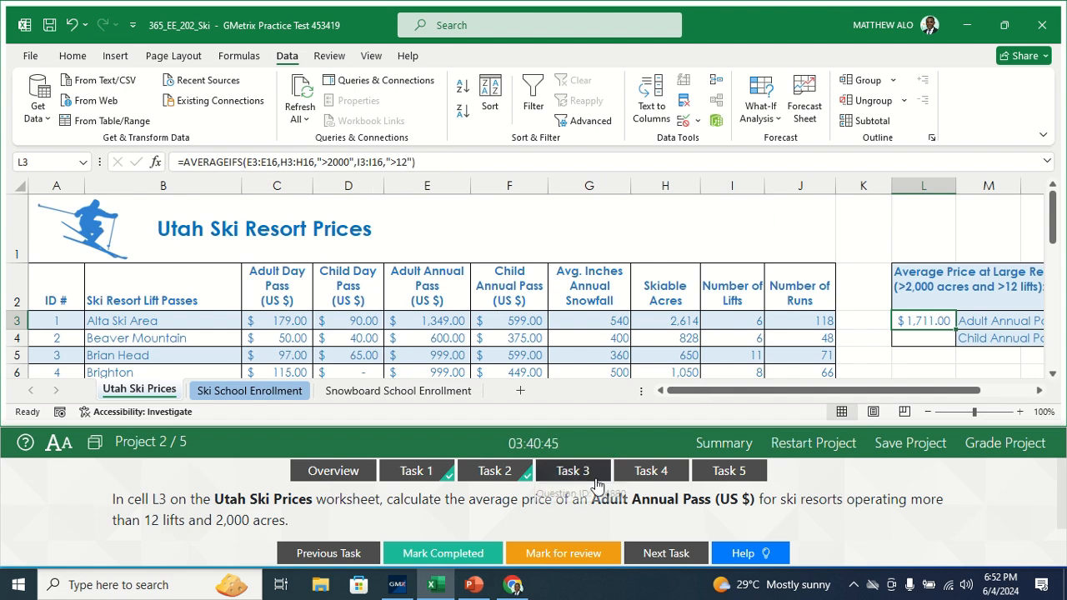
# Step: Mark Task 3 as completed and open the Task 4 instructions
pyautogui.click(447, 554)
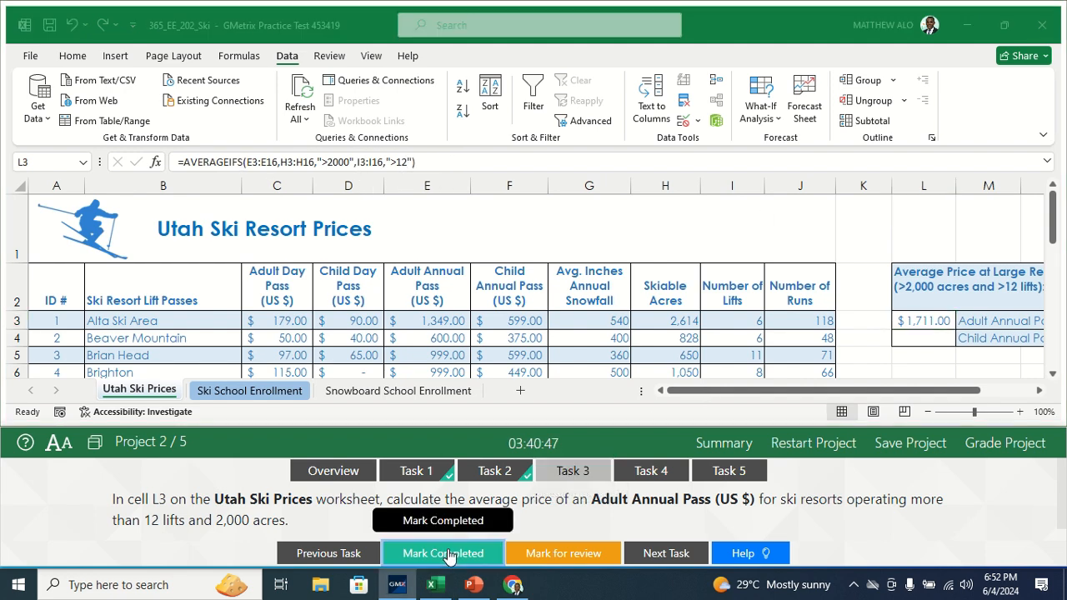
pyautogui.click(658, 471)
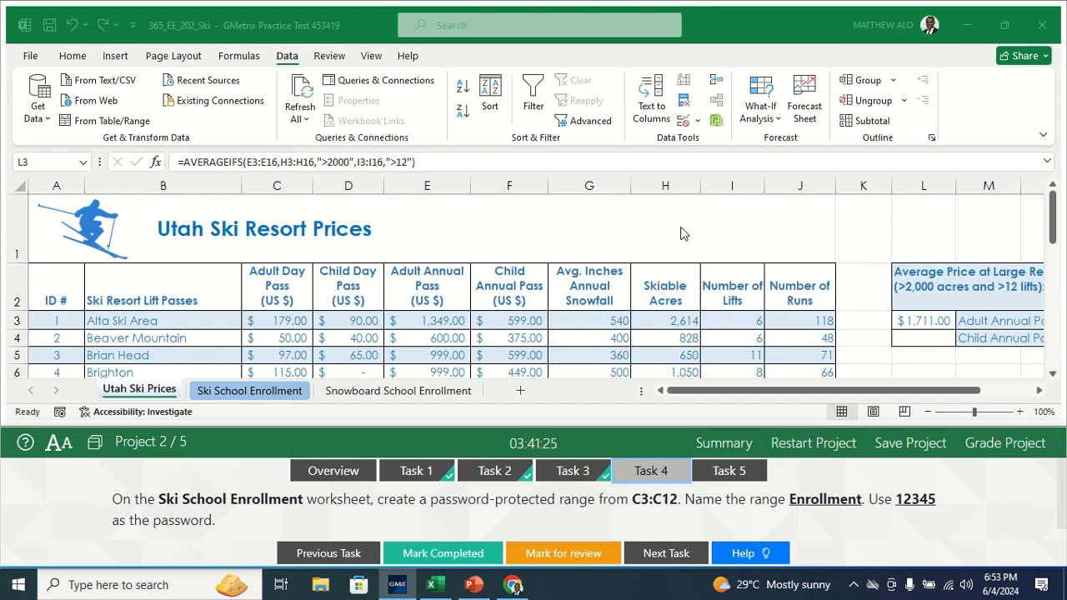
# Step: On the Ski School Enrollment worksheet, create an edit range titled Enrollment for cells C3:C12, entering and confirming the required range password
pyautogui.click(234, 391)
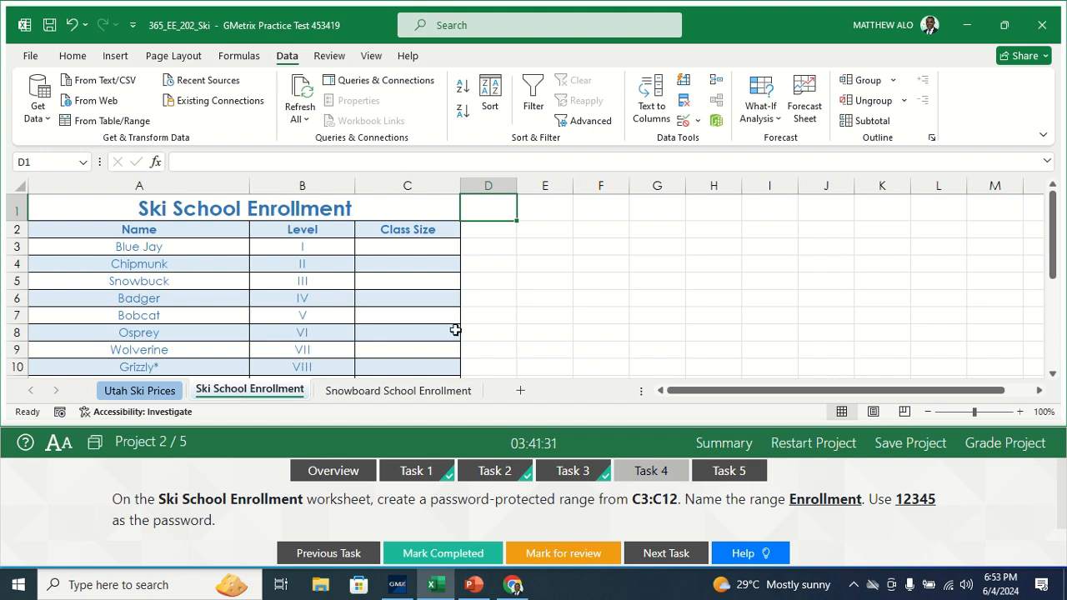
pyautogui.click(400, 248)
pyautogui.moveTo(401, 248); pyautogui.dragTo(408, 342)
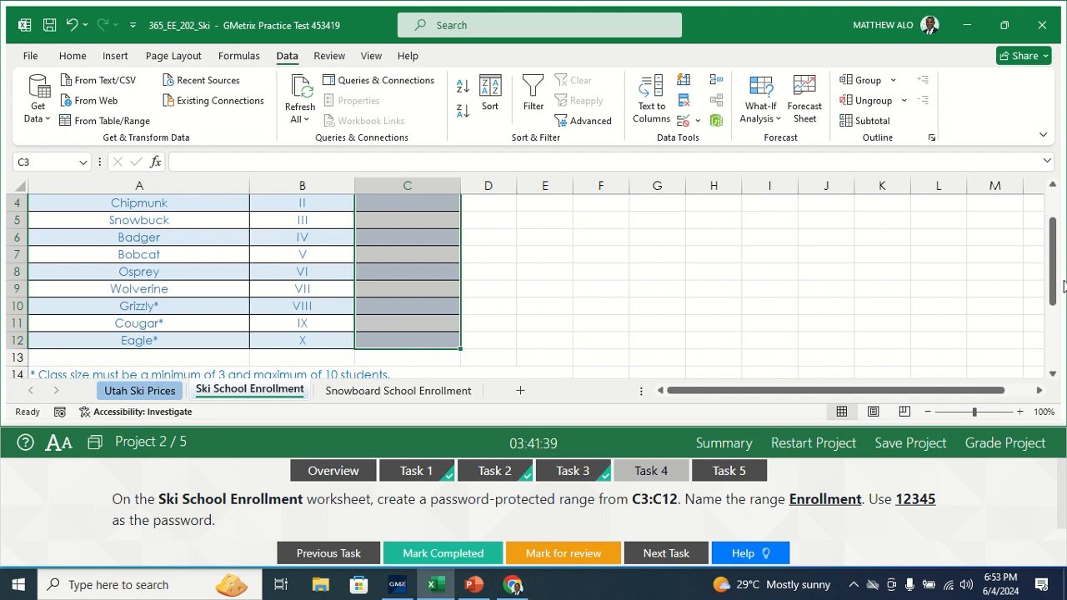
pyautogui.moveTo(1063, 286); pyautogui.dragTo(1061, 259)
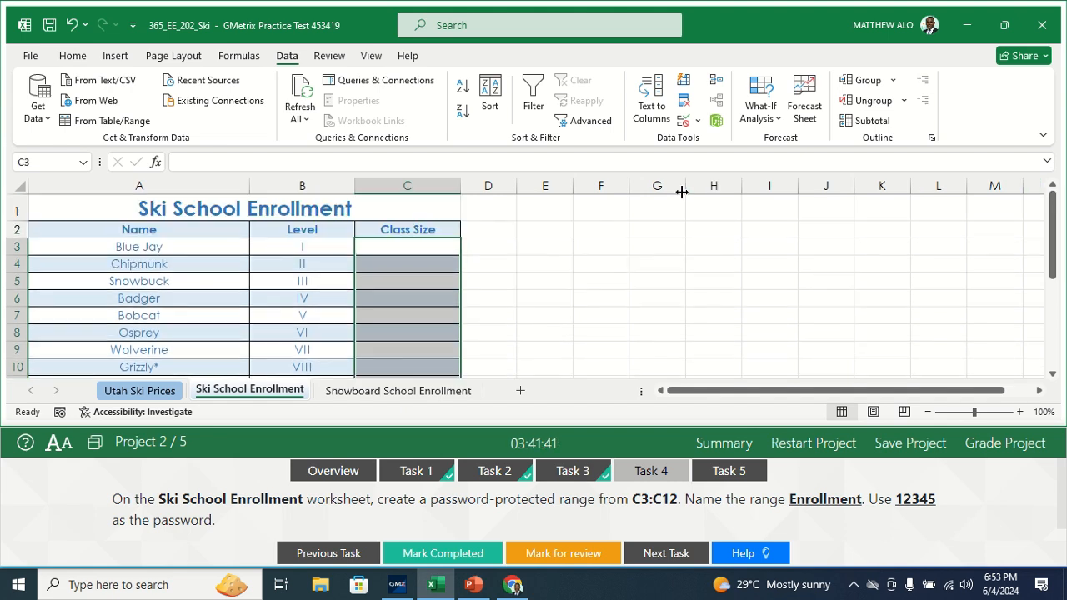
pyautogui.click(329, 58)
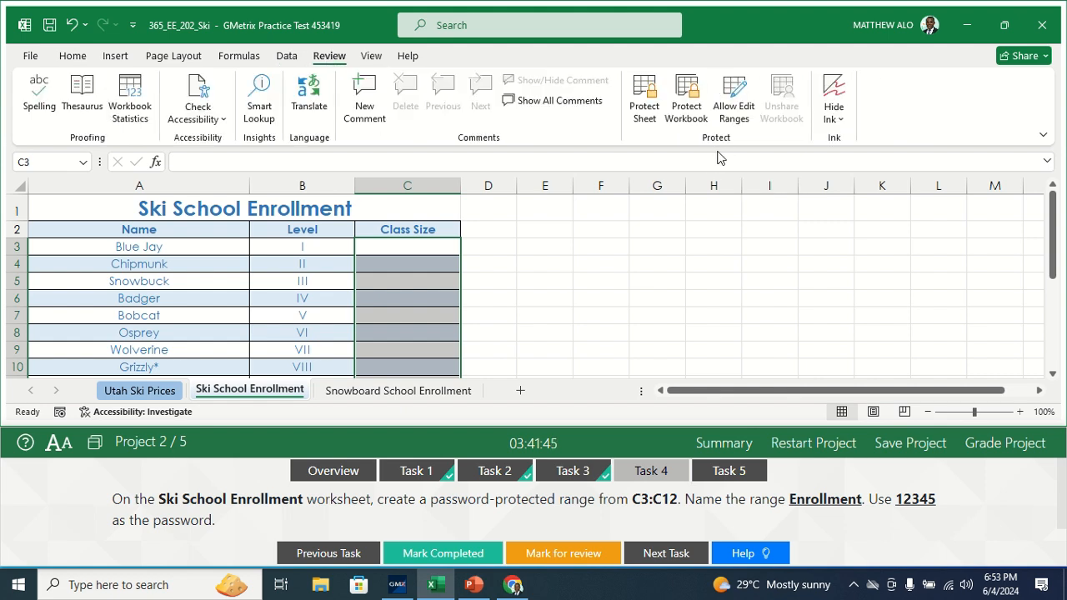
pyautogui.click(735, 98)
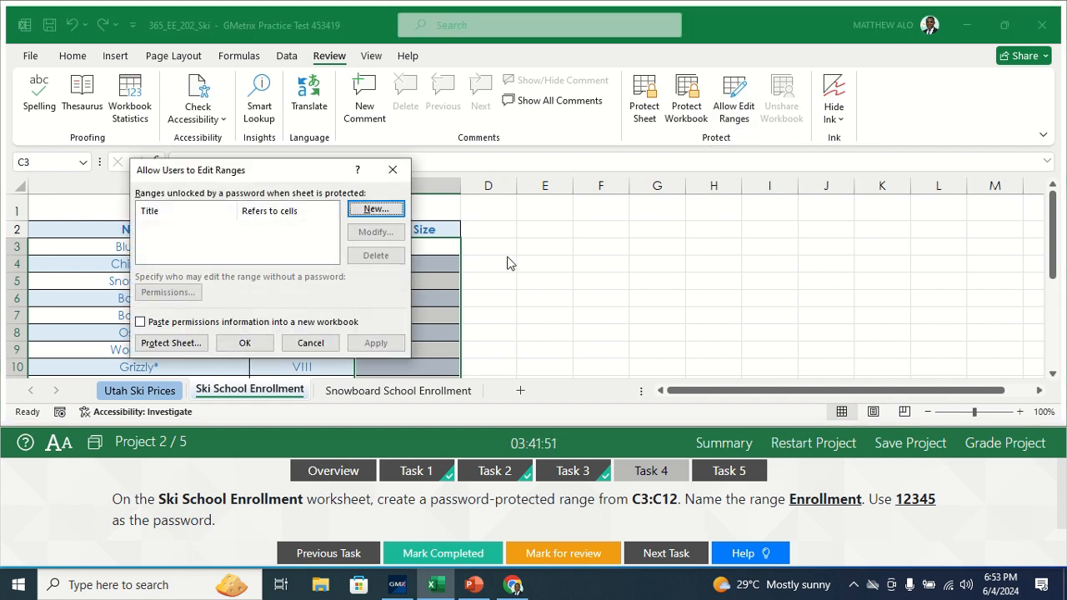
pyautogui.click(373, 211)
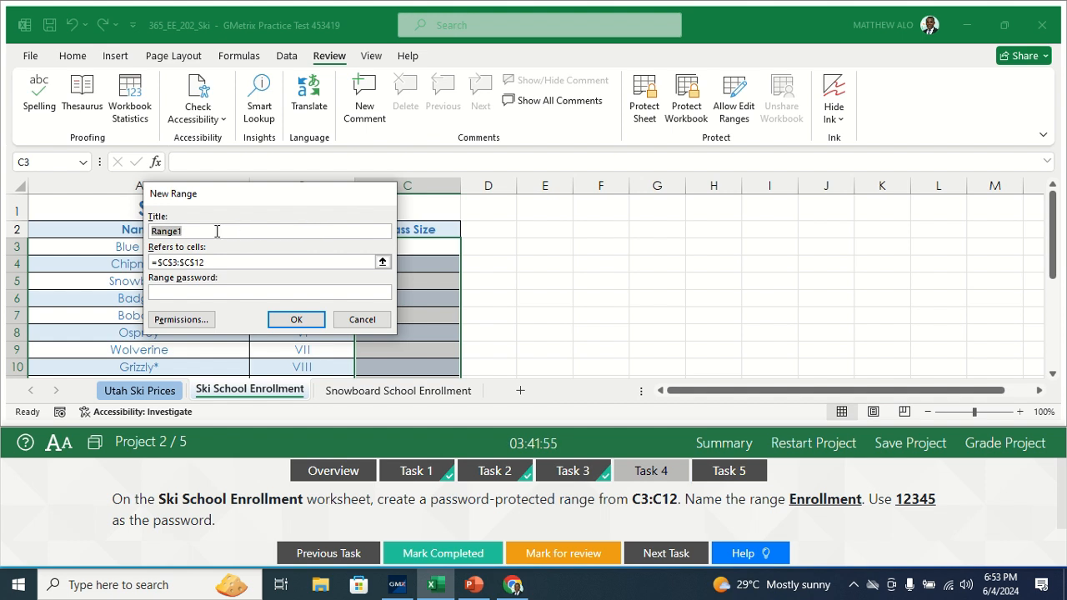
pyautogui.moveTo(231, 193); pyautogui.dragTo(676, 180)
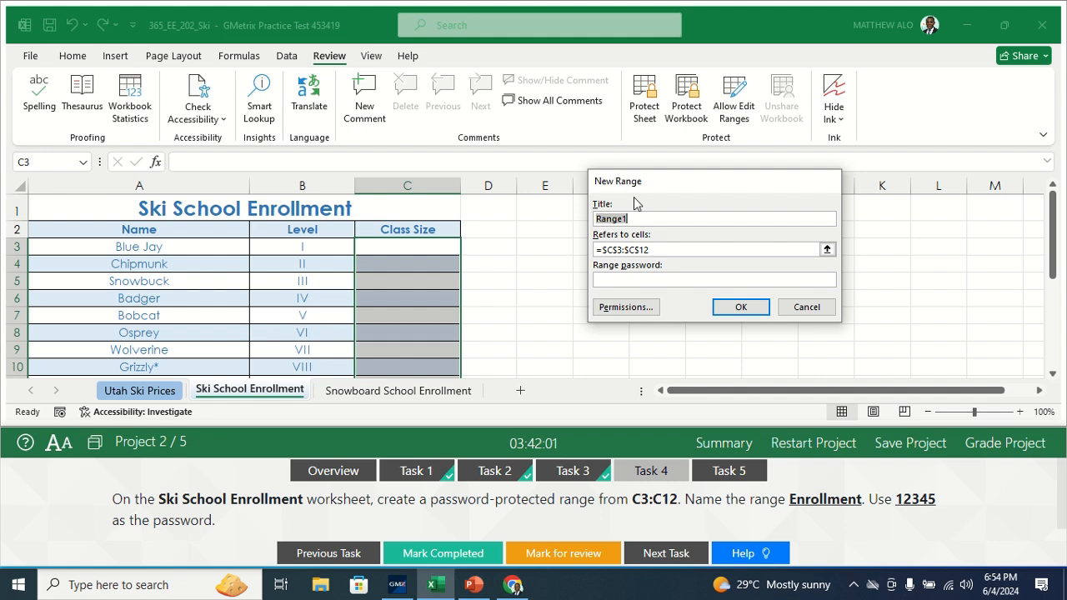
pyautogui.press('BackSpace')
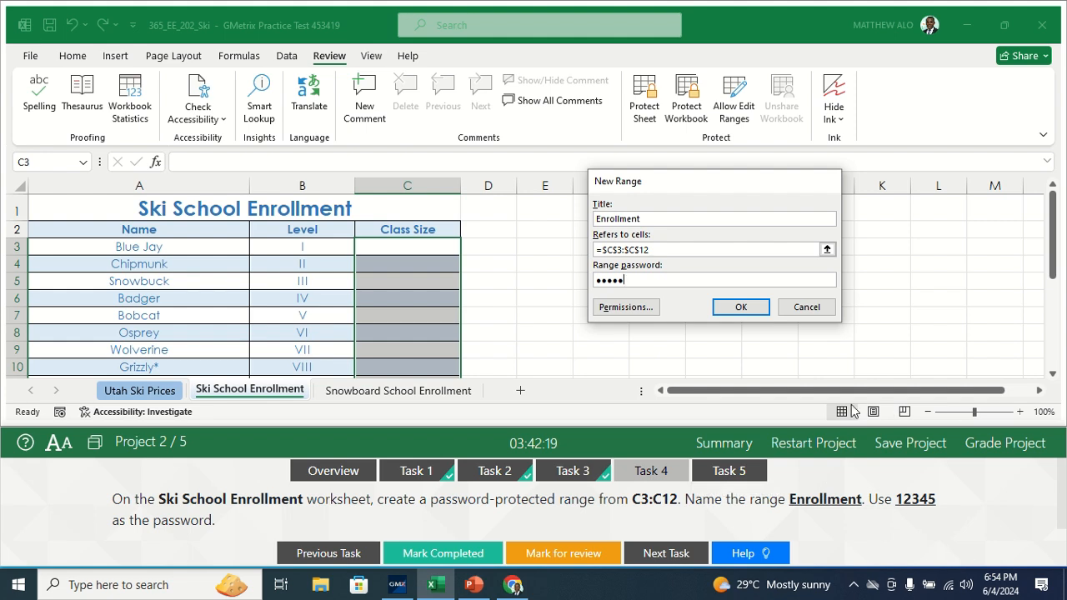
pyautogui.click(740, 307)
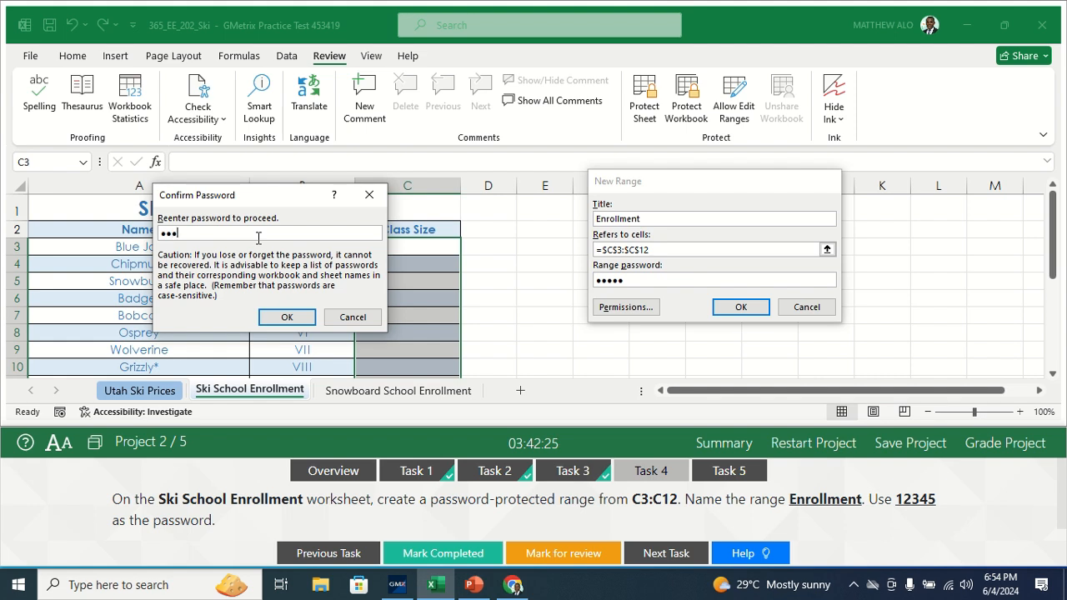
pyautogui.click(281, 316)
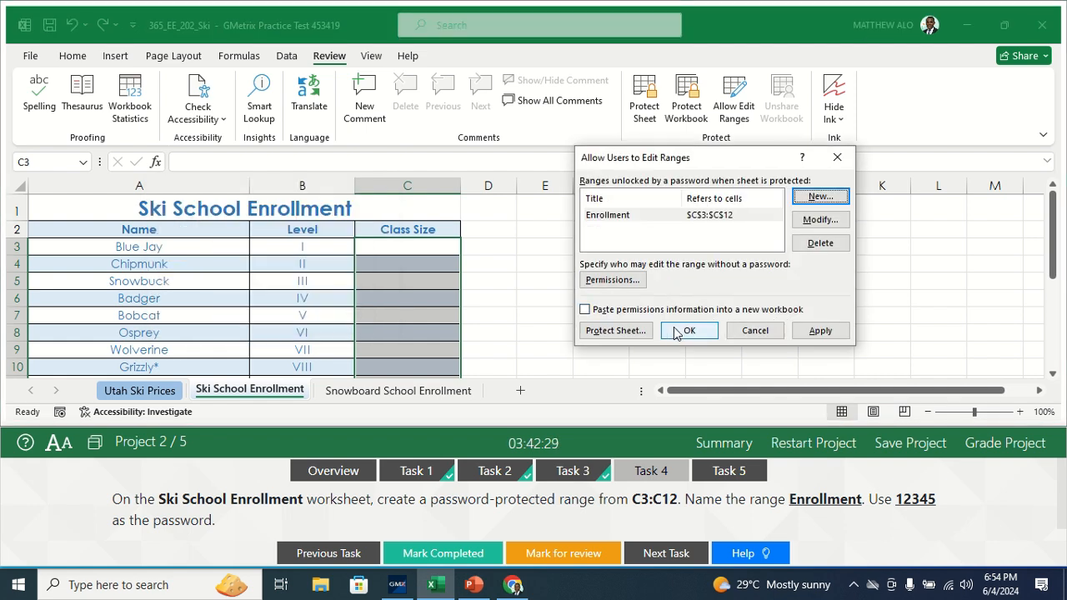
pyautogui.click(686, 331)
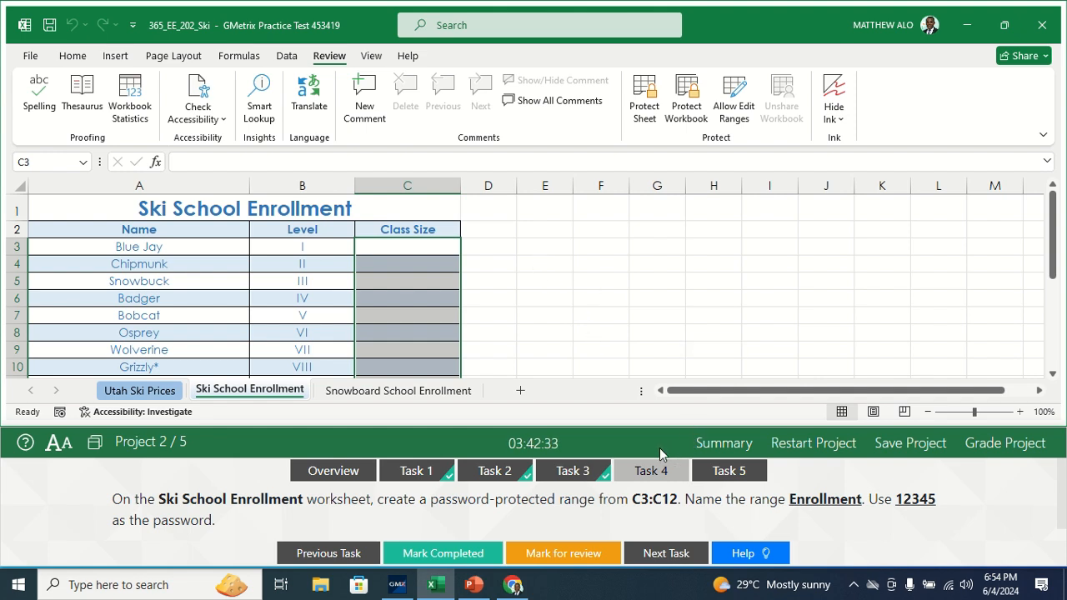
# Step: Mark Task 4 as completed and open the Task 5 instructions
pyautogui.click(451, 554)
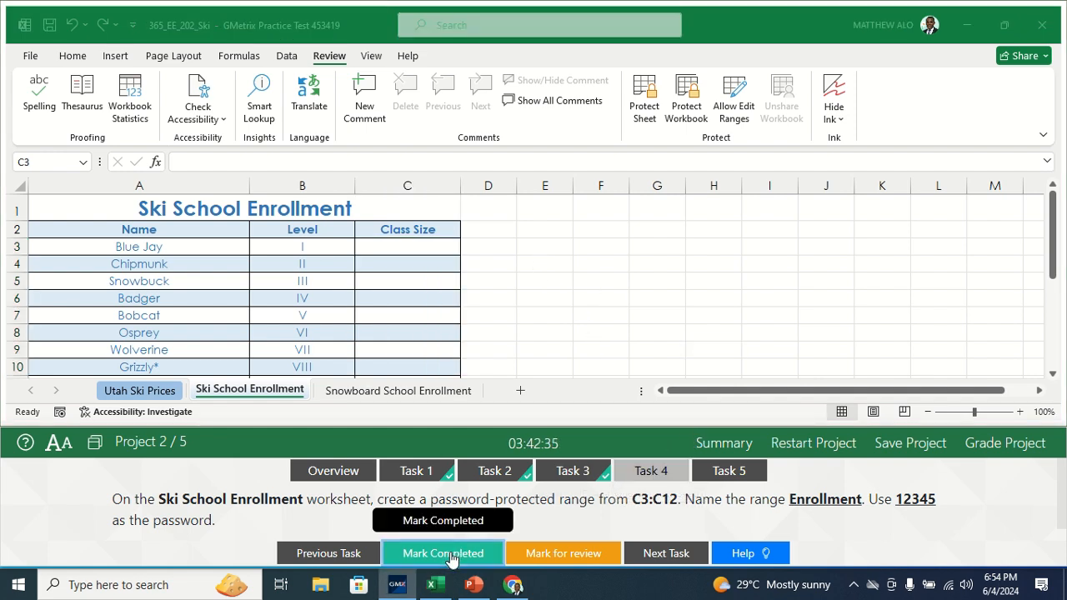
pyautogui.click(734, 471)
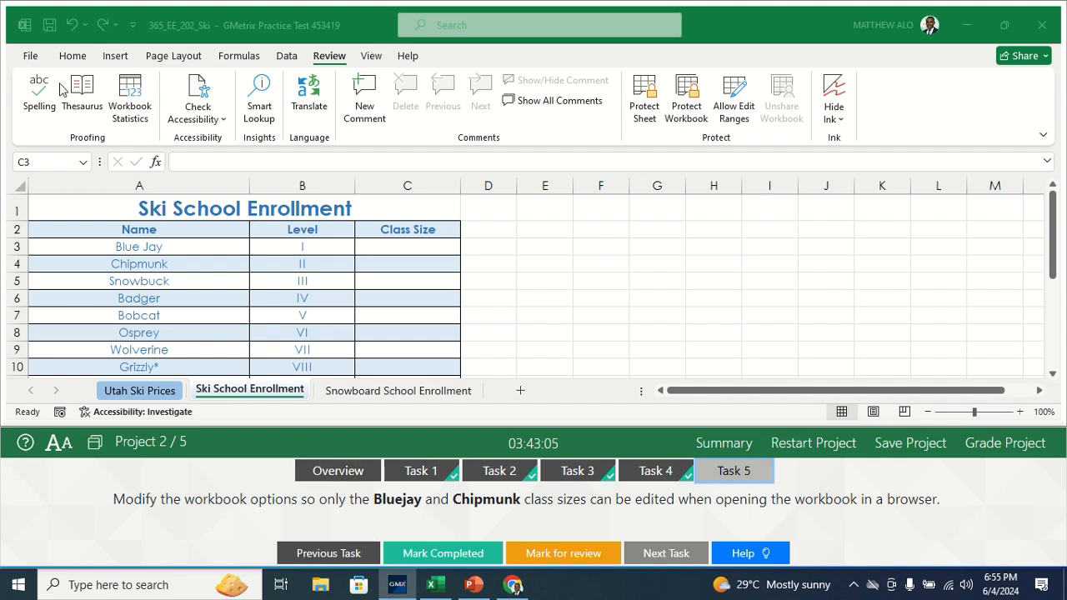
# Step: Add Bluejay and Chipmunk as editable parameters in the workbook's Browser View Options and return to the worksheet
pyautogui.click(31, 56)
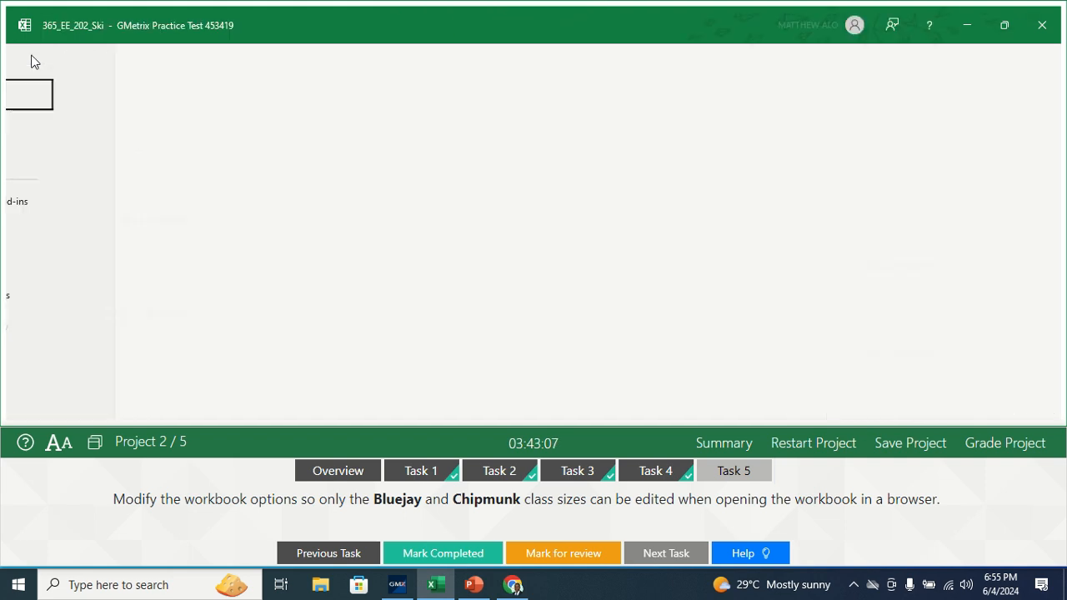
pyautogui.click(55, 233)
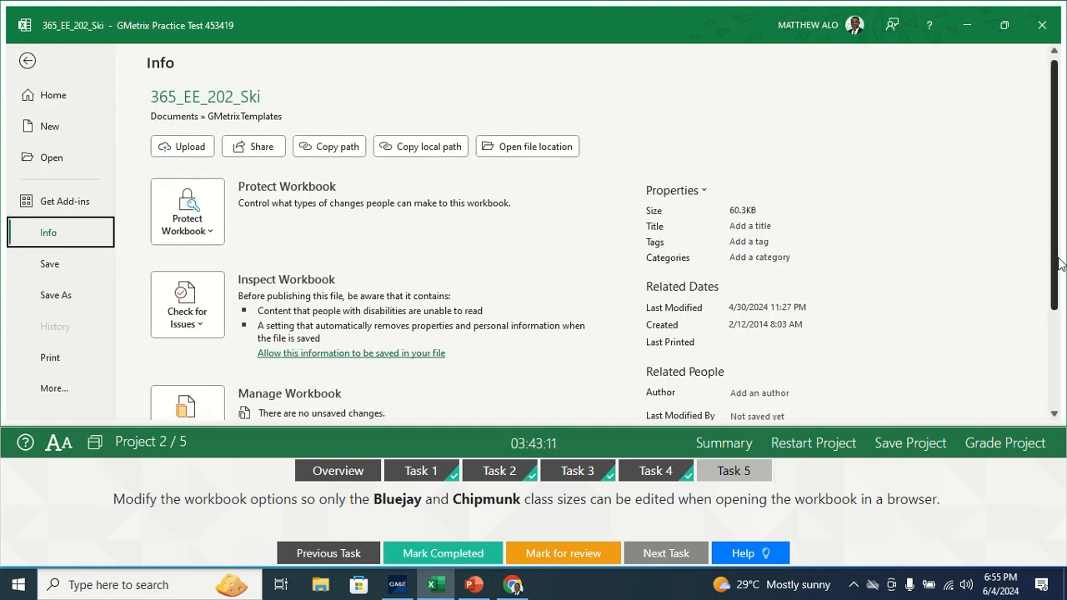
pyautogui.scroll(-3, 401, 375)
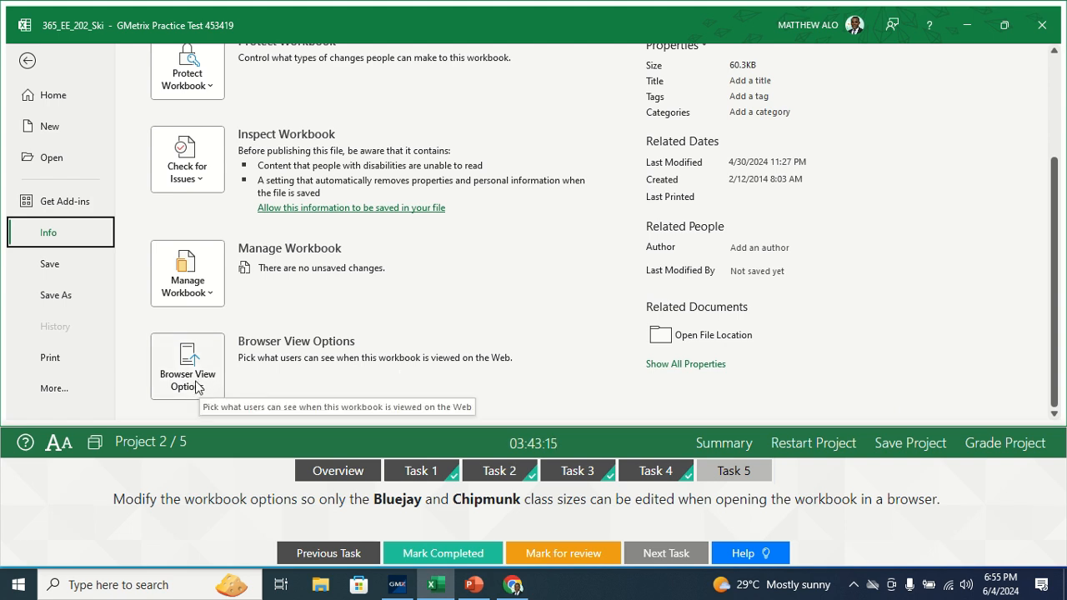
pyautogui.click(196, 386)
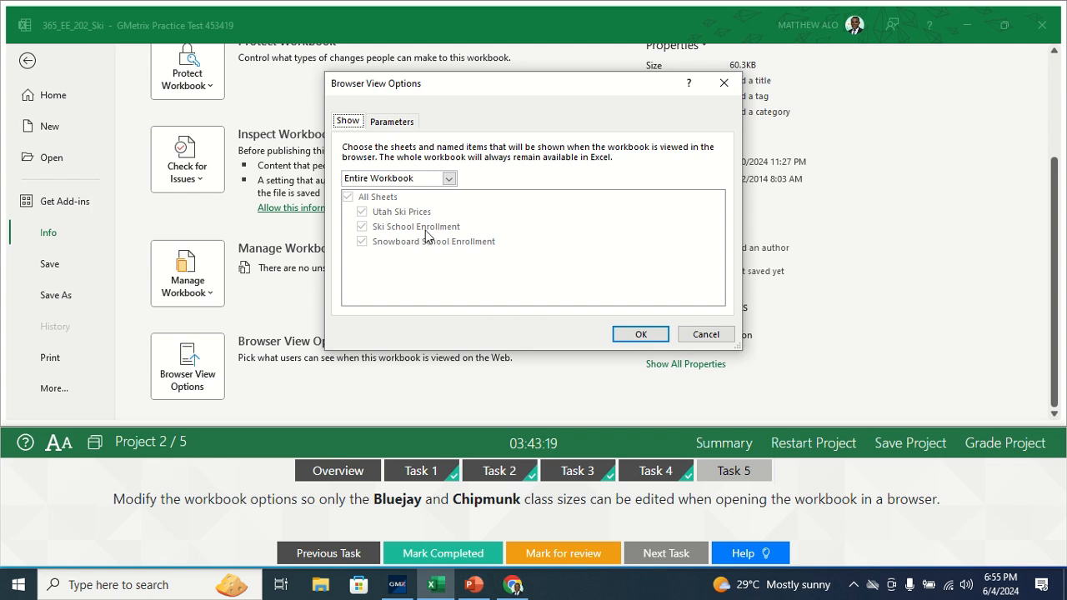
pyautogui.click(386, 124)
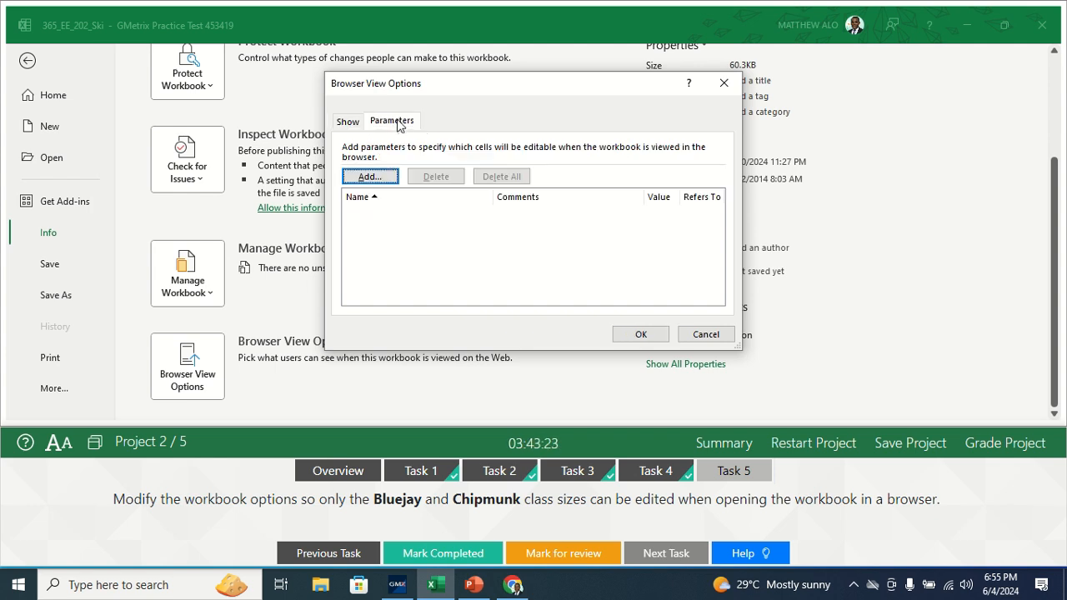
pyautogui.click(369, 175)
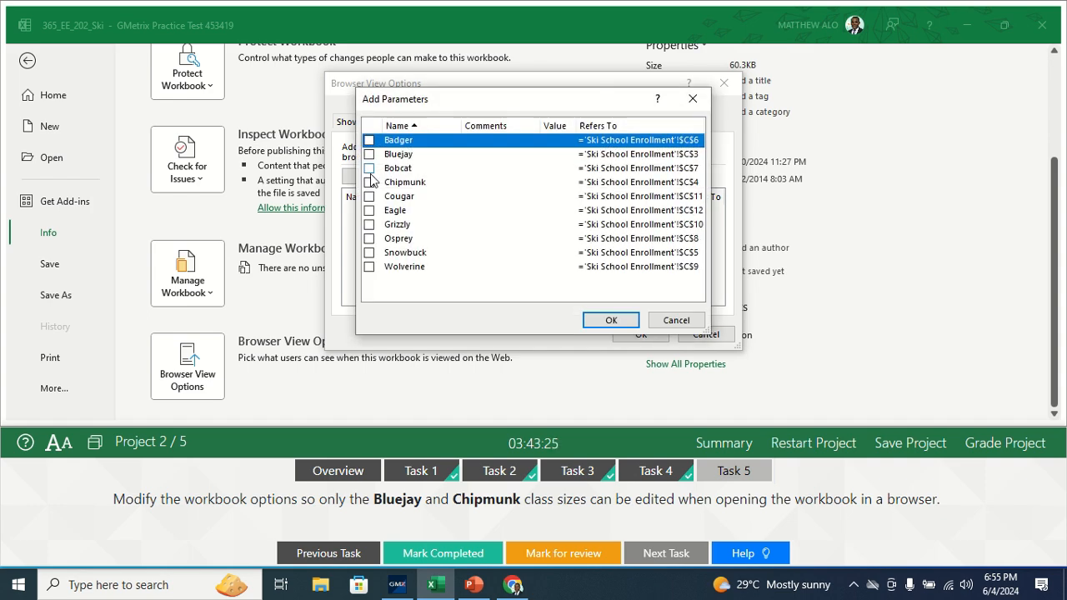
pyautogui.moveTo(490, 105)
pyautogui.mouseDown()
pyautogui.moveTo(514, 105)
pyautogui.moveTo(495, 105)
pyautogui.mouseUp()
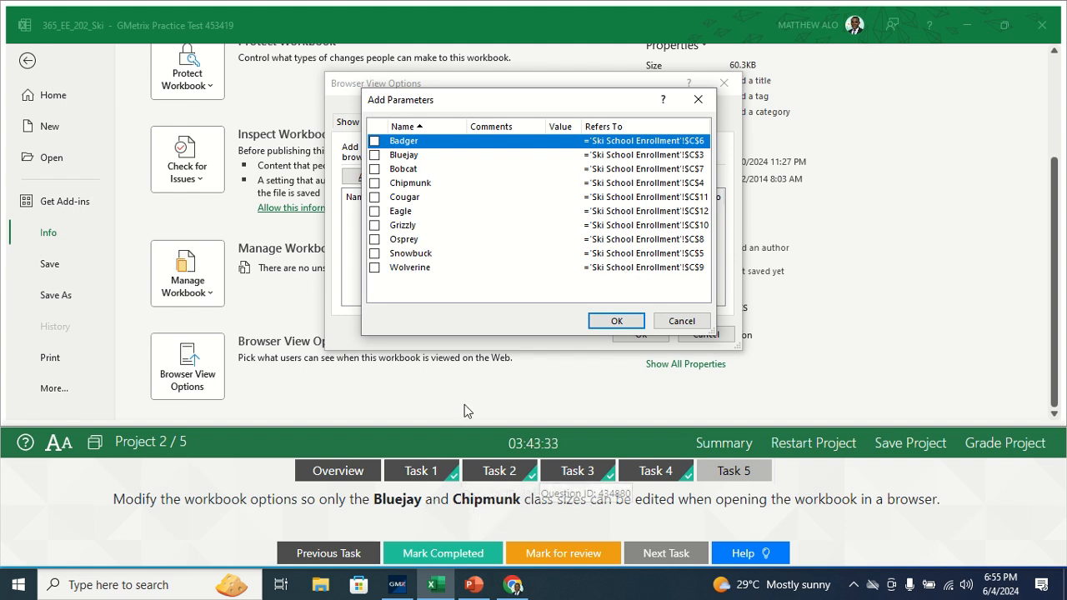
pyautogui.click(375, 155)
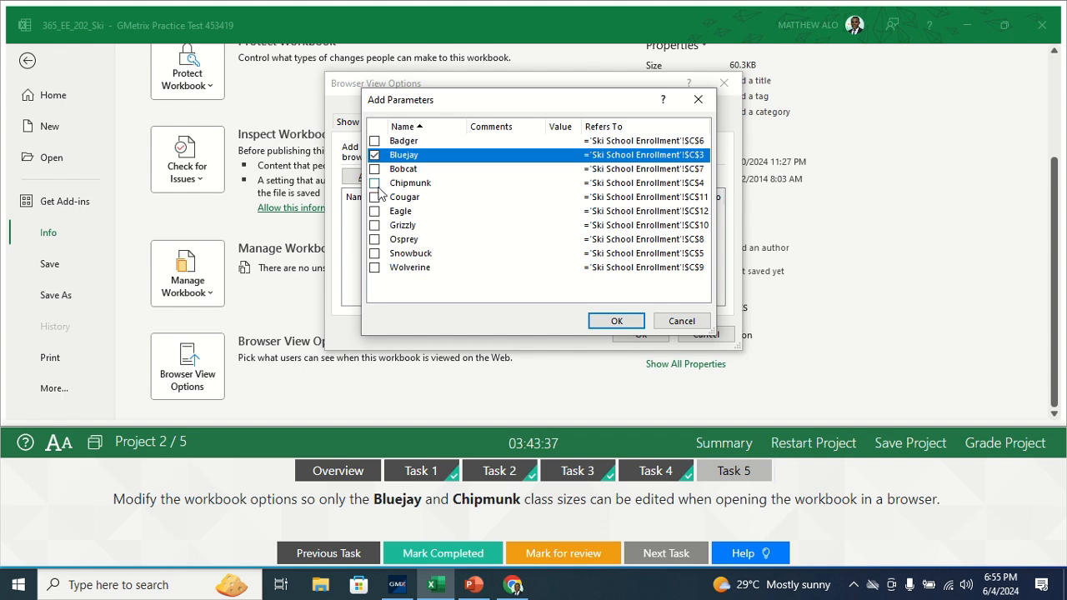
pyautogui.click(374, 184)
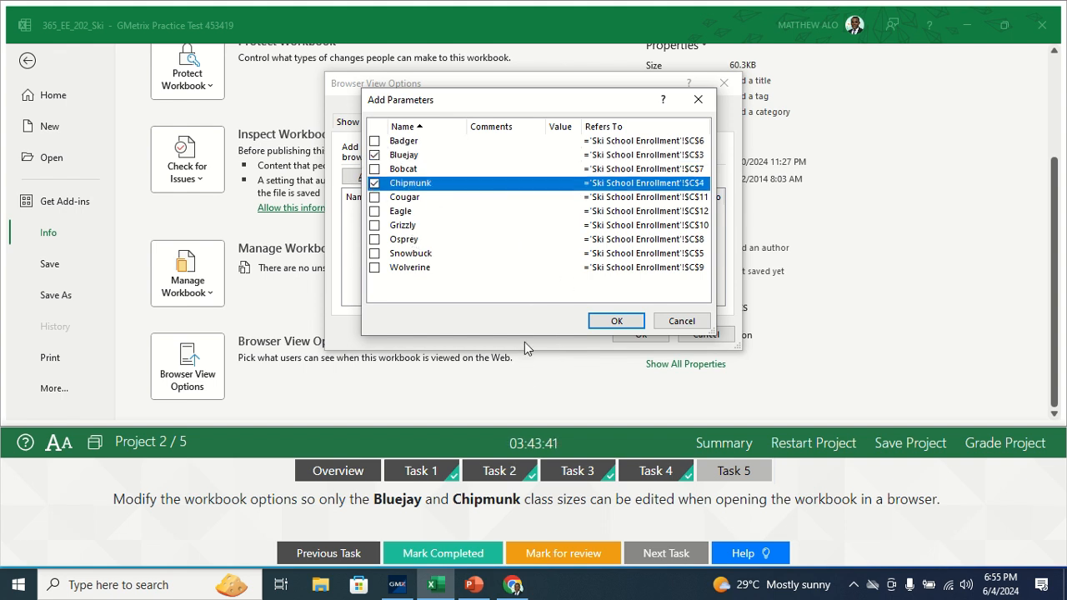
pyautogui.click(617, 322)
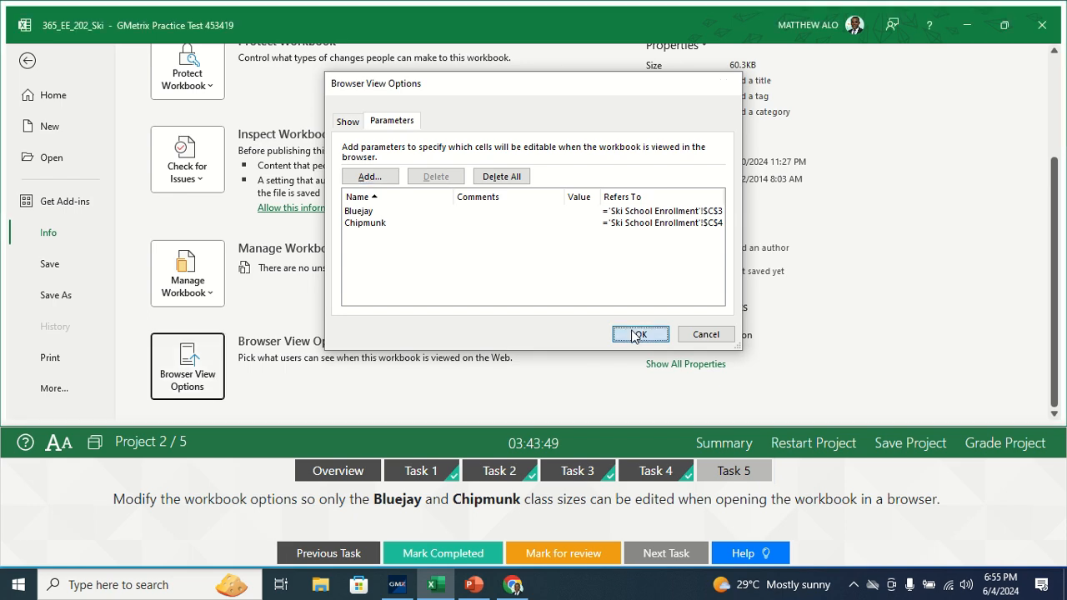
pyautogui.click(634, 334)
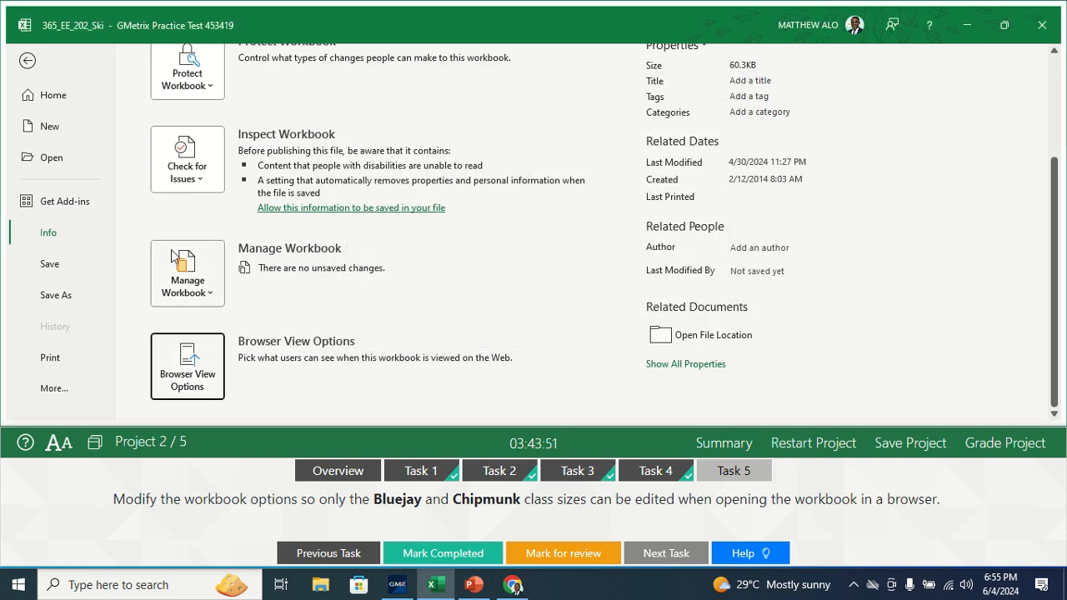
pyautogui.click(28, 63)
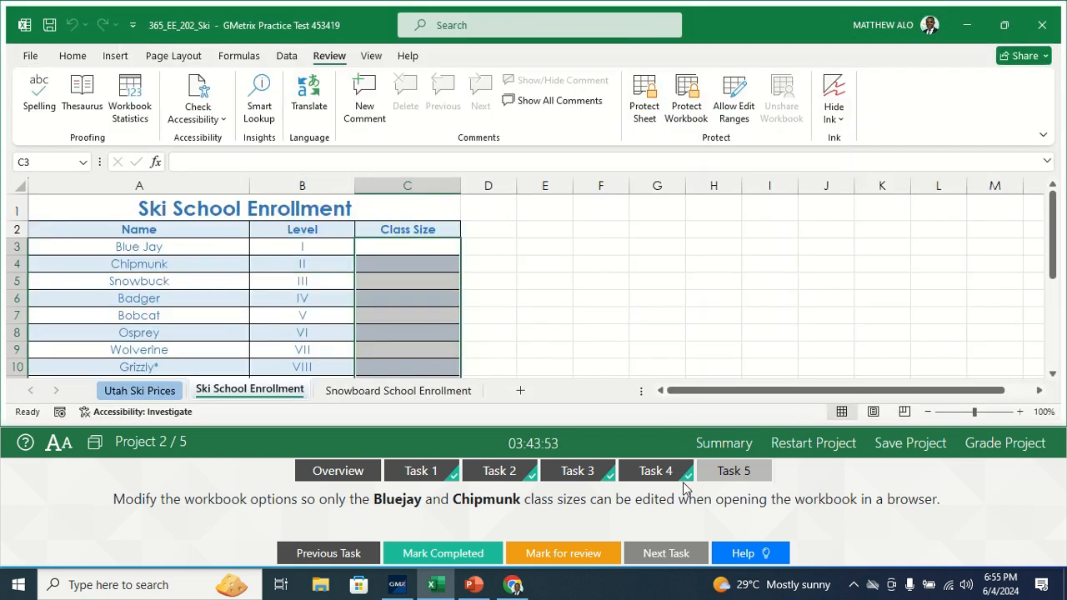
# Step: Mark Task 5 as completed and grade Project 2
pyautogui.click(421, 560)
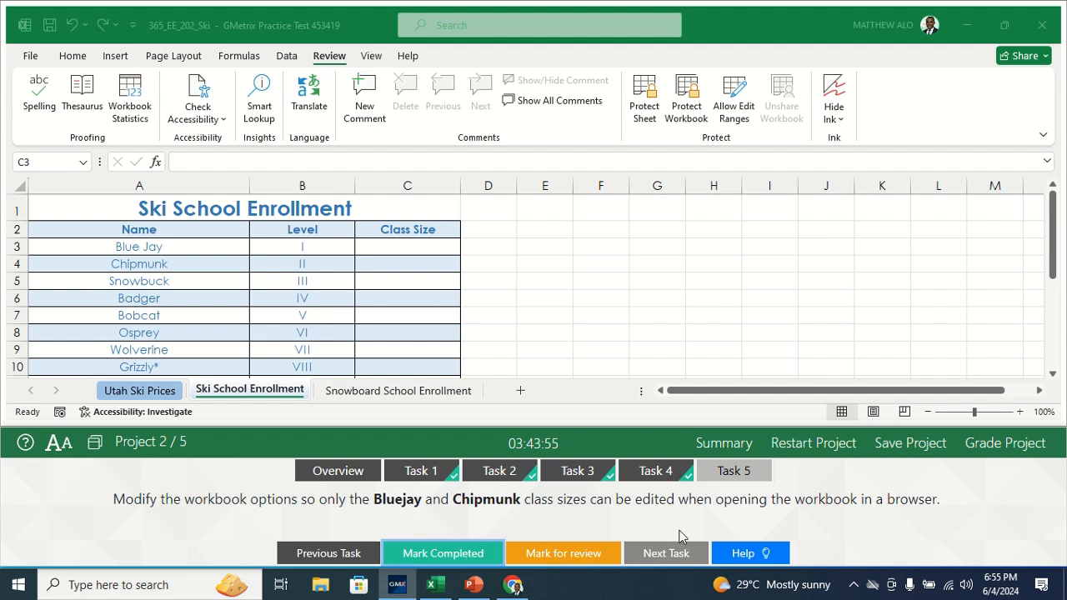
pyautogui.click(998, 451)
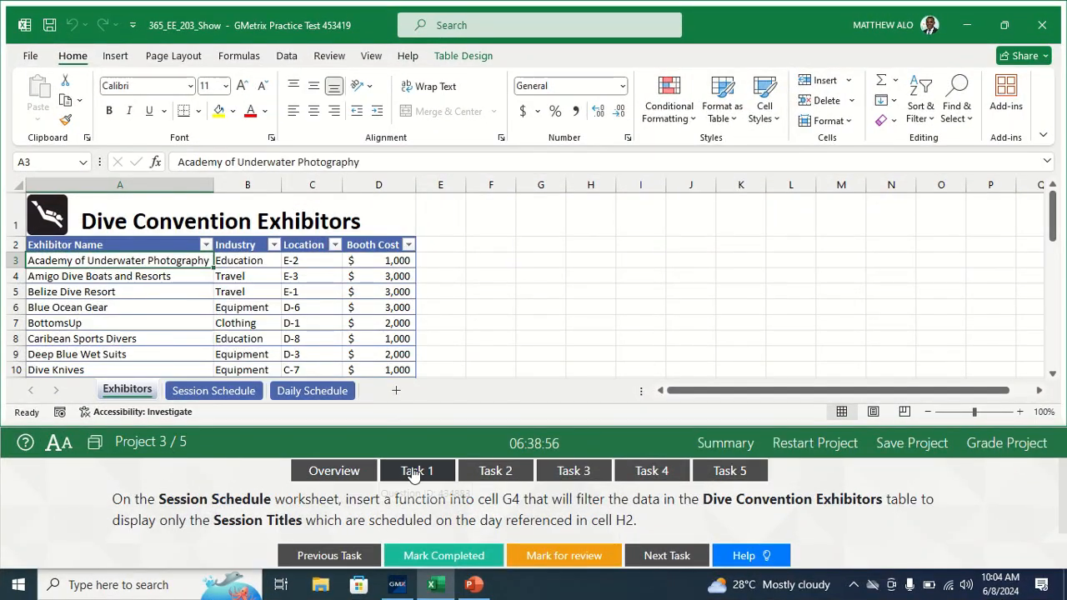
# Step: In cell G4 of the Session Schedule worksheet, start a FILTER function with the whole Table1 data range as its array
pyautogui.click(414, 473)
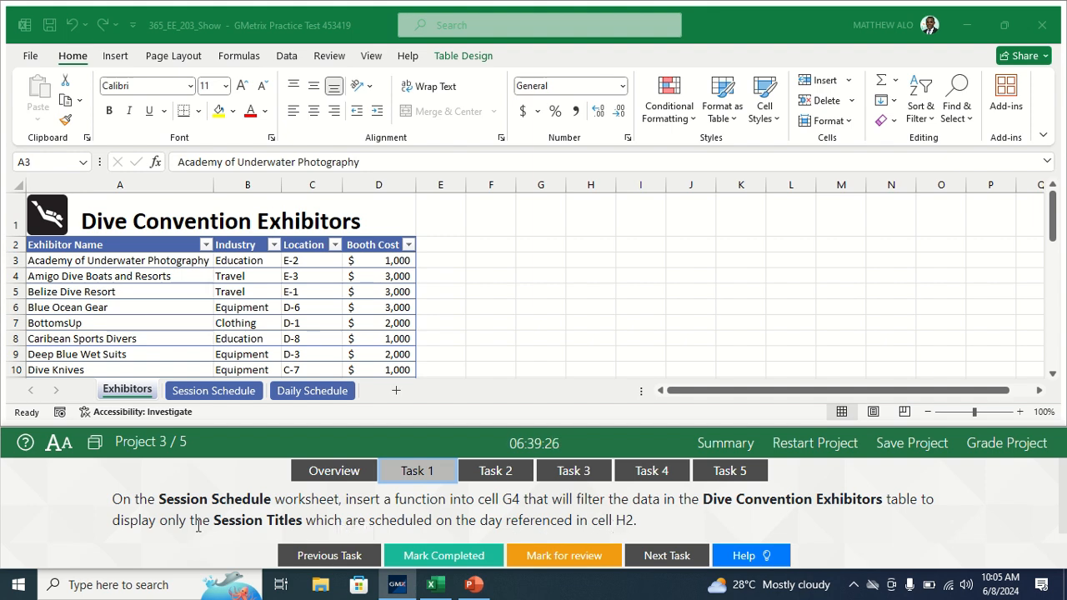
pyautogui.click(214, 390)
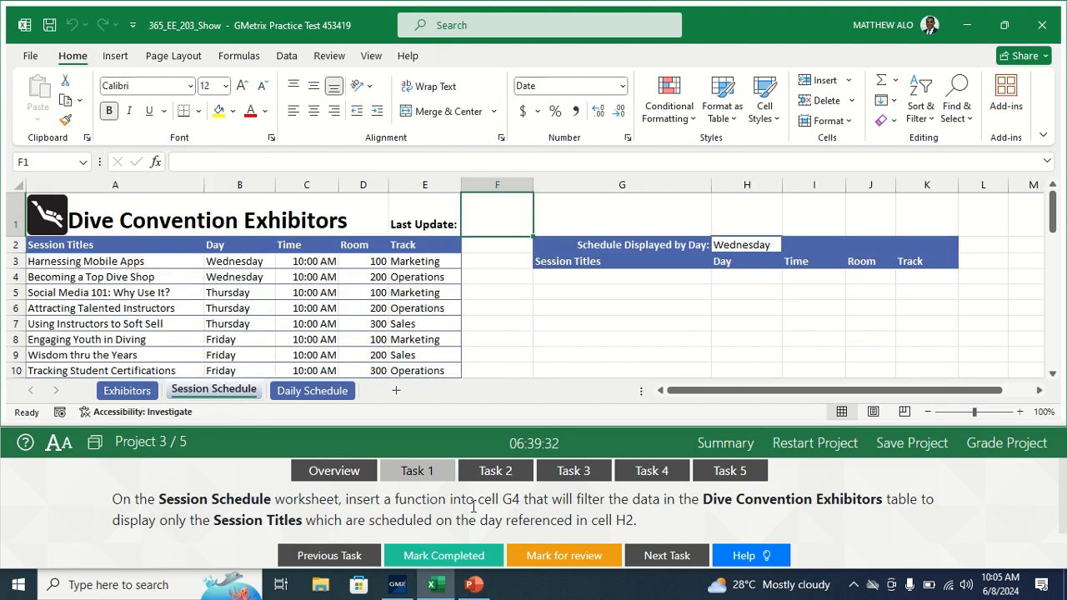
pyautogui.click(601, 278)
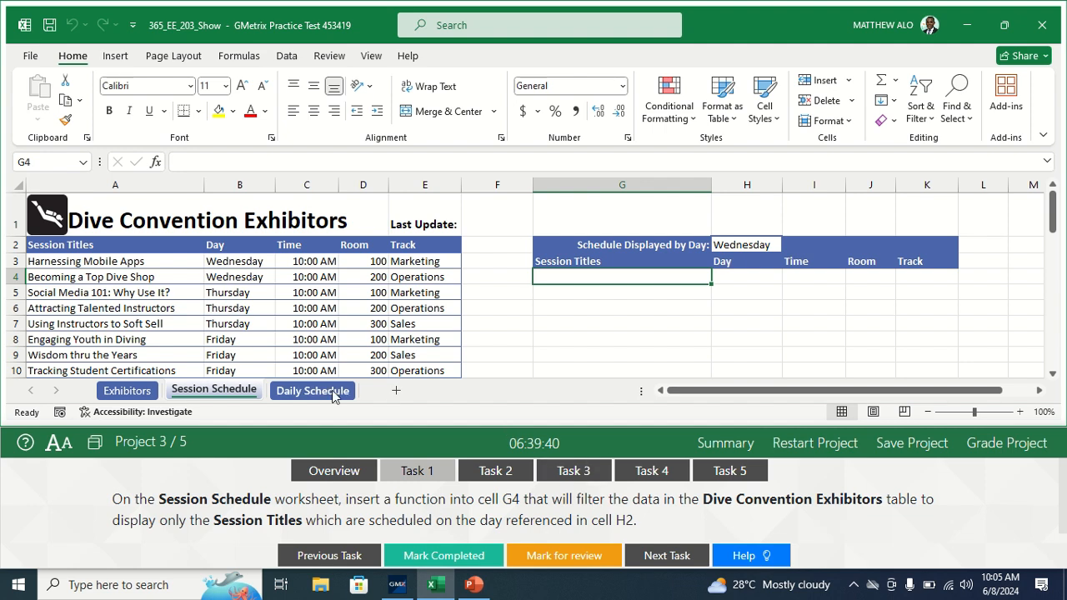
pyautogui.click(197, 164)
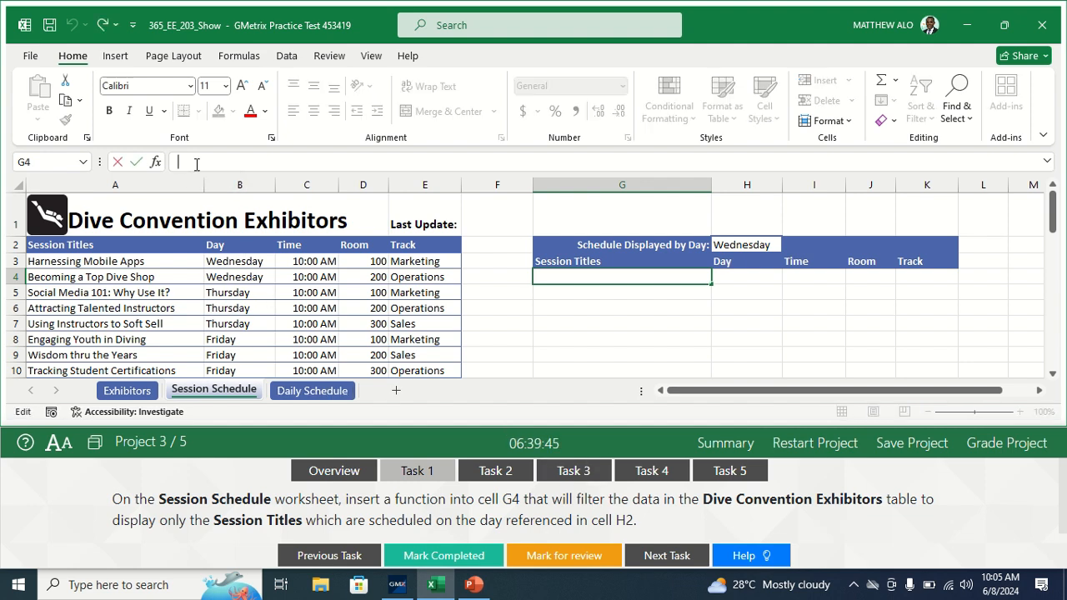
pyautogui.write('=FIL')
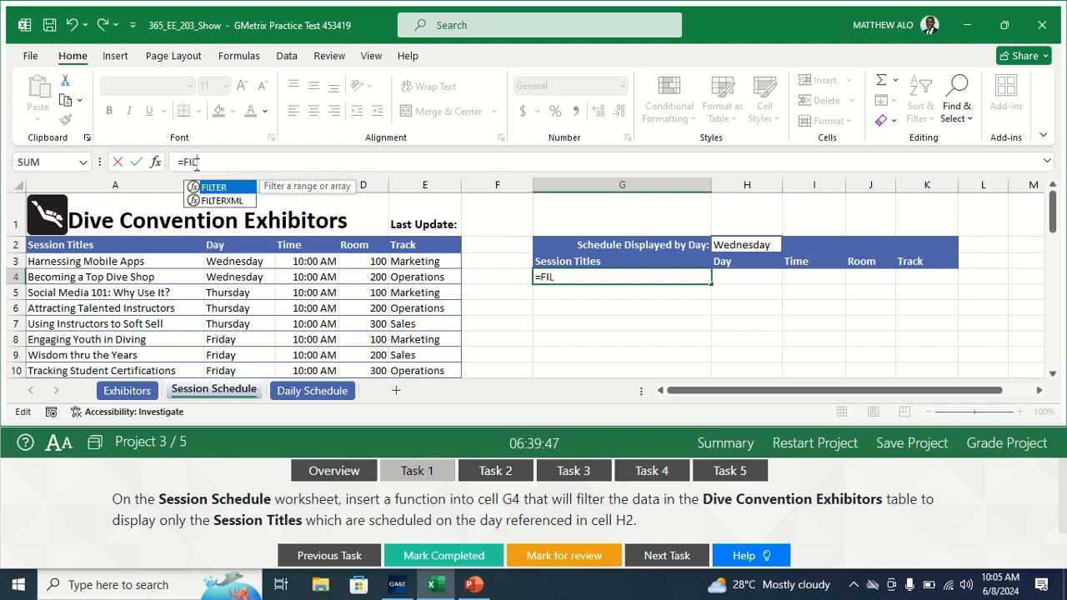
pyautogui.write('TER(')
pyautogui.click(155, 163)
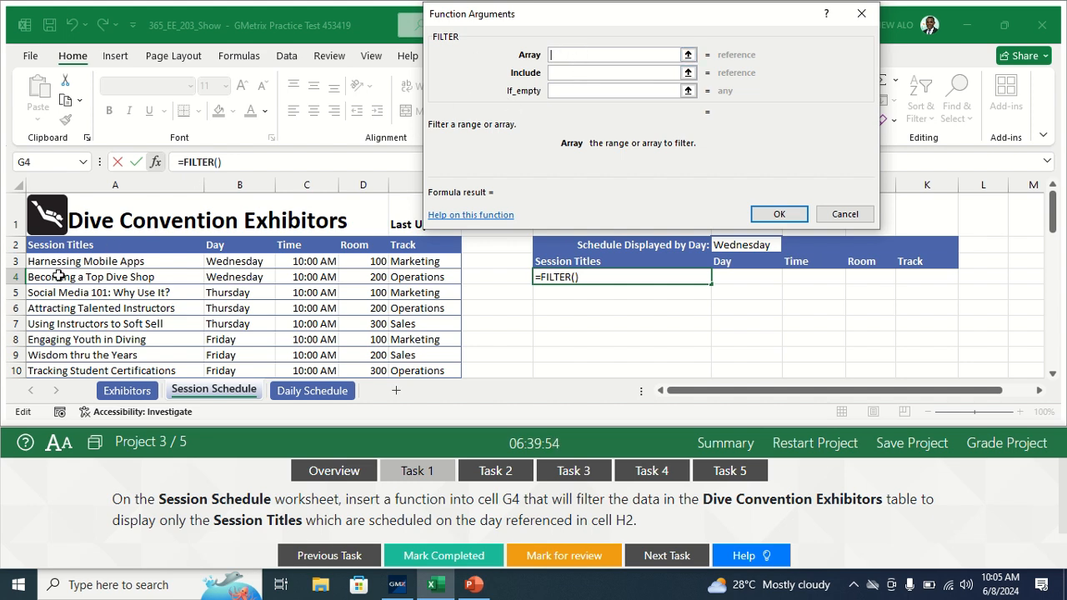
pyautogui.moveTo(50, 263); pyautogui.dragTo(432, 342)
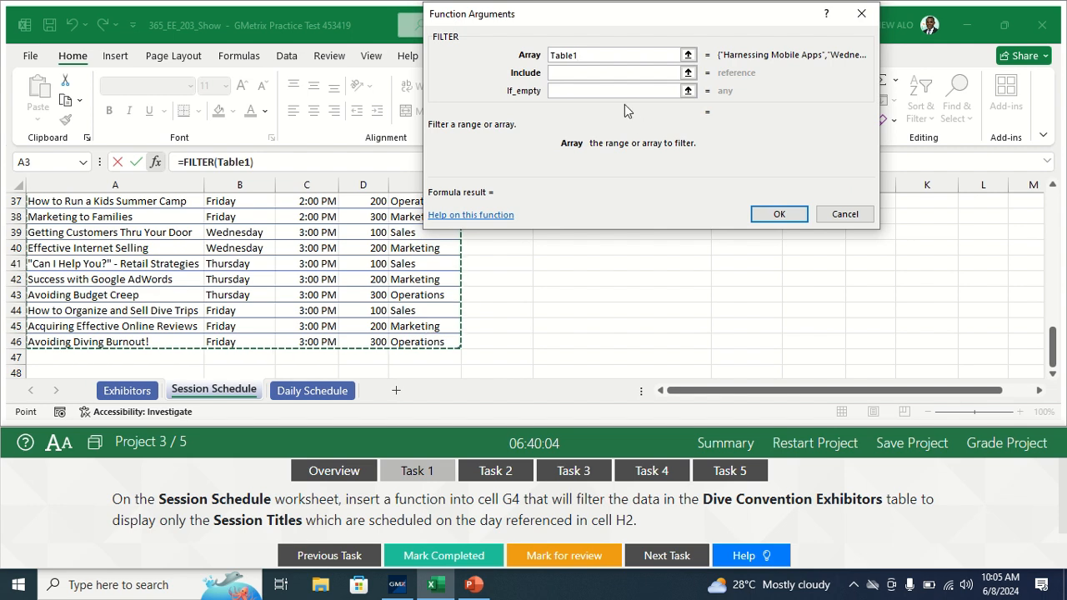
# Step: Set the FILTER function's include condition to Table1[Day]=H2, leave the if-empty argument blank, and enter the formula
pyautogui.click(576, 73)
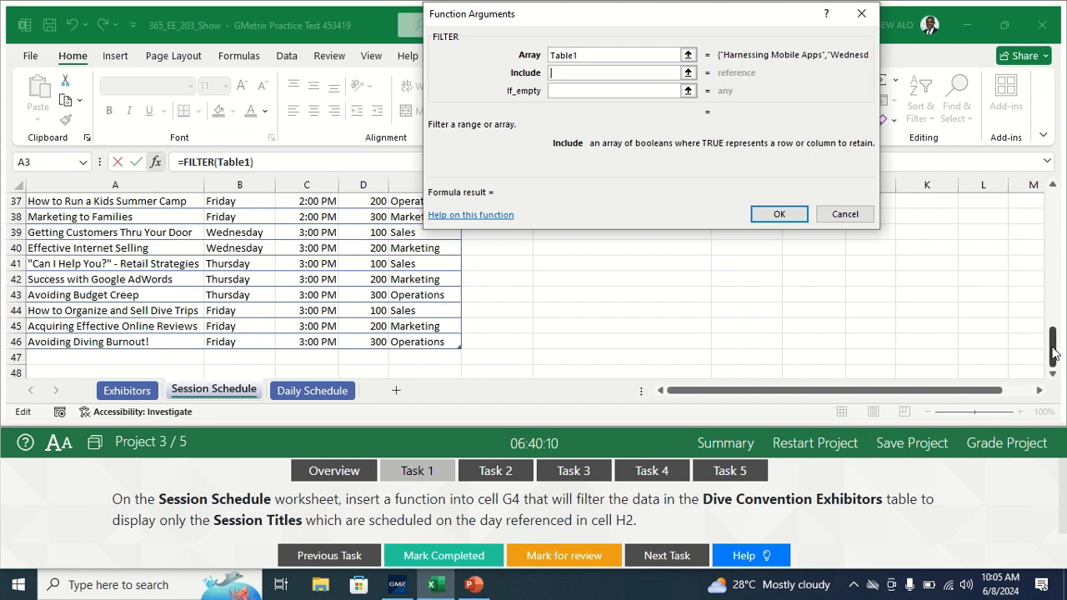
pyautogui.moveTo(1054, 346); pyautogui.dragTo(1052, 216)
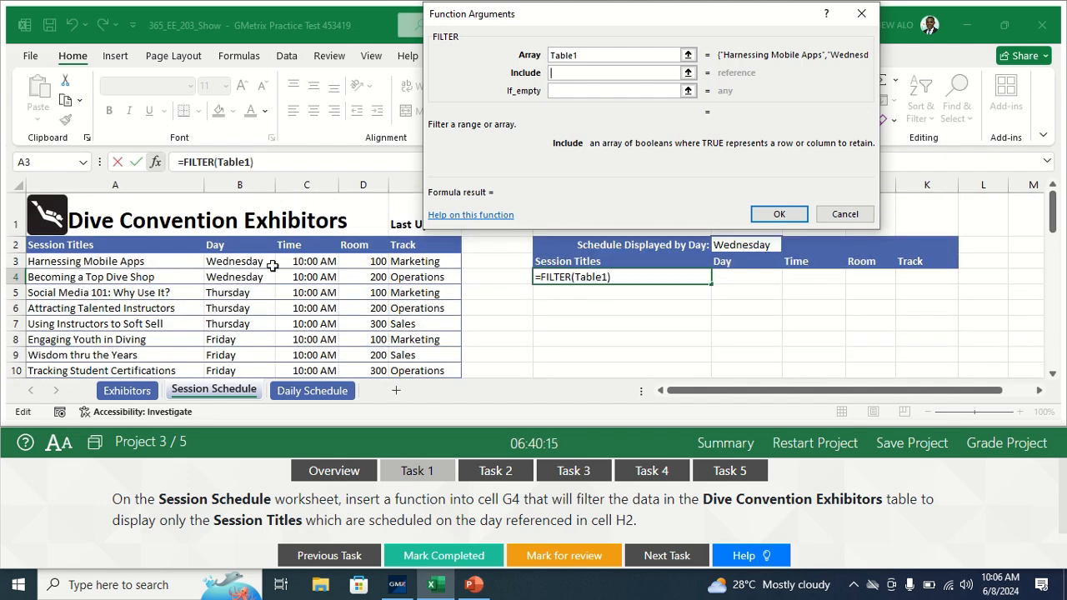
pyautogui.moveTo(241, 265); pyautogui.dragTo(243, 360)
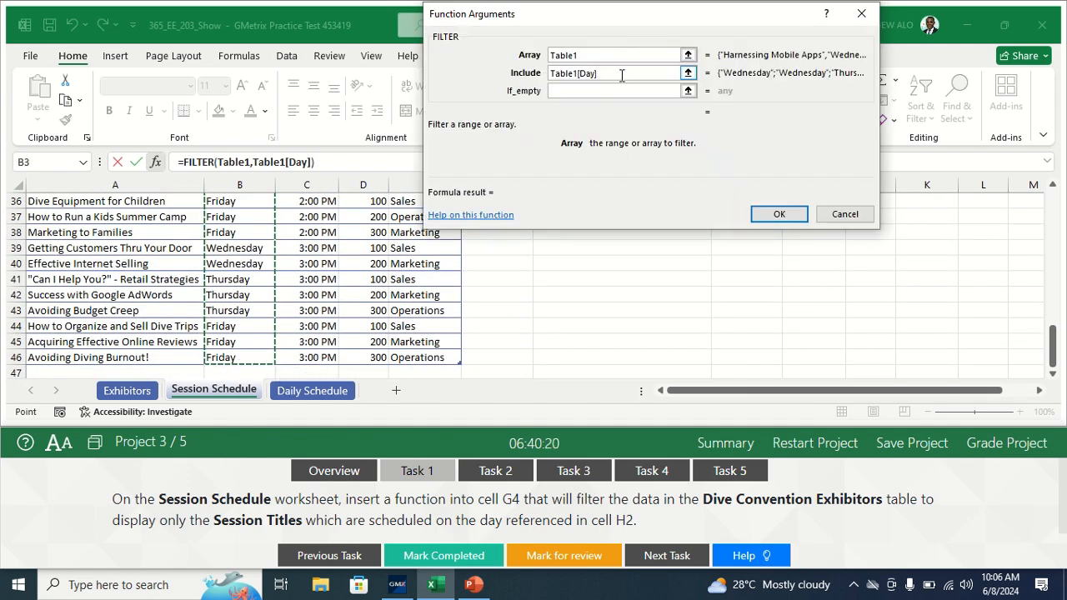
pyautogui.write('=H2')
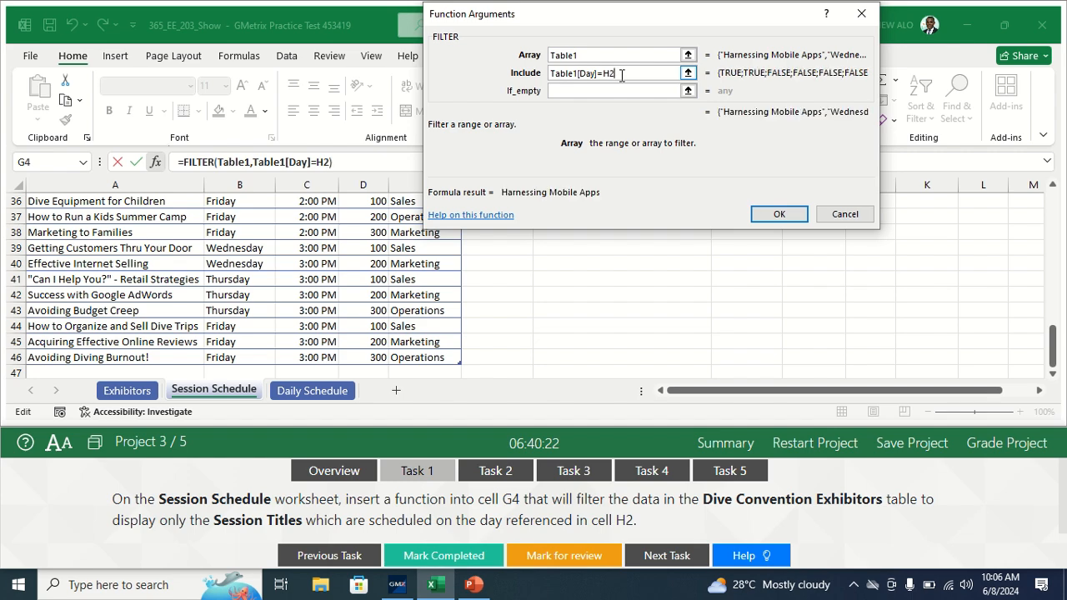
pyautogui.click(612, 90)
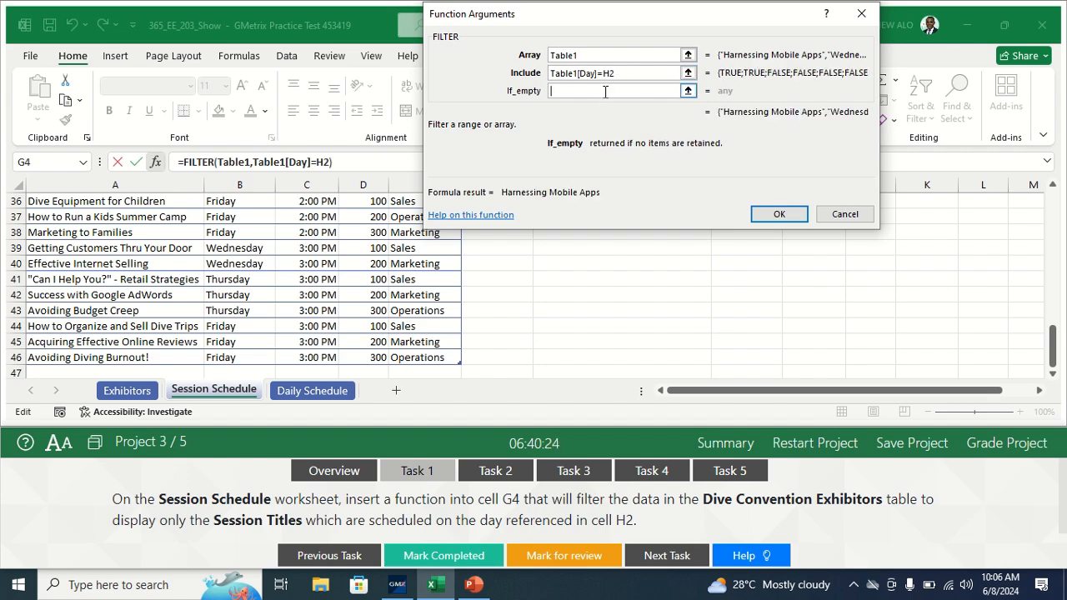
pyautogui.moveTo(1052, 345); pyautogui.dragTo(1051, 205)
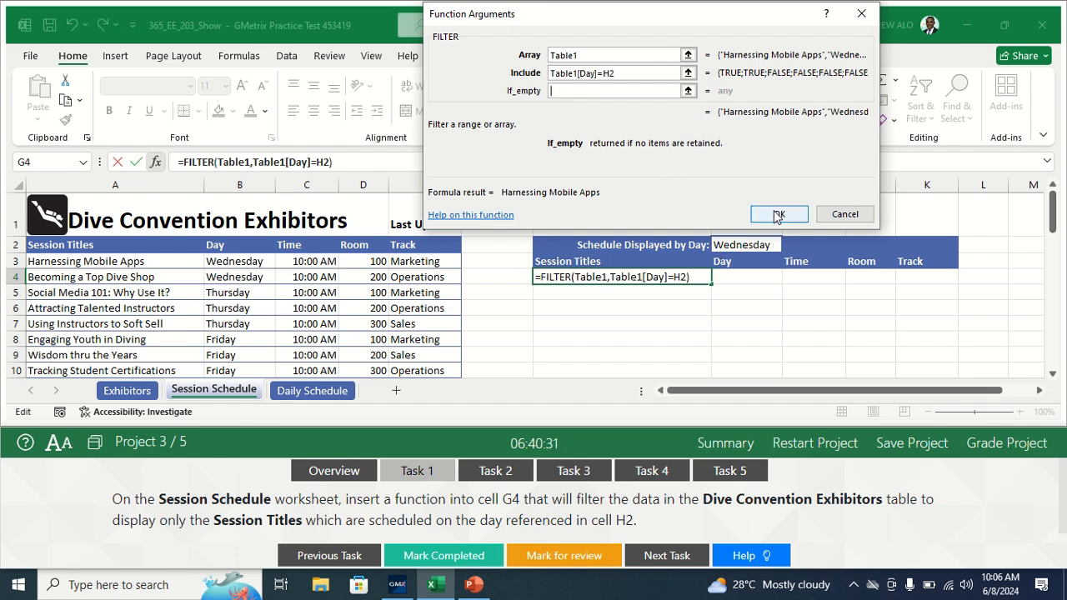
pyautogui.click(778, 216)
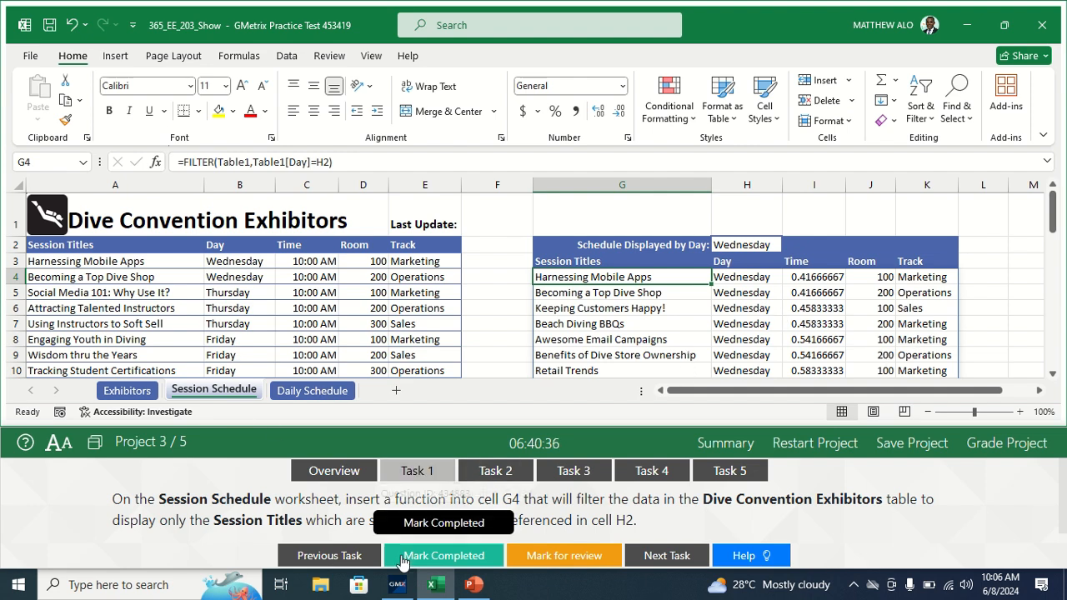
# Step: Mark Task 1 as completed and open the Task 2 instructions
pyautogui.click(435, 556)
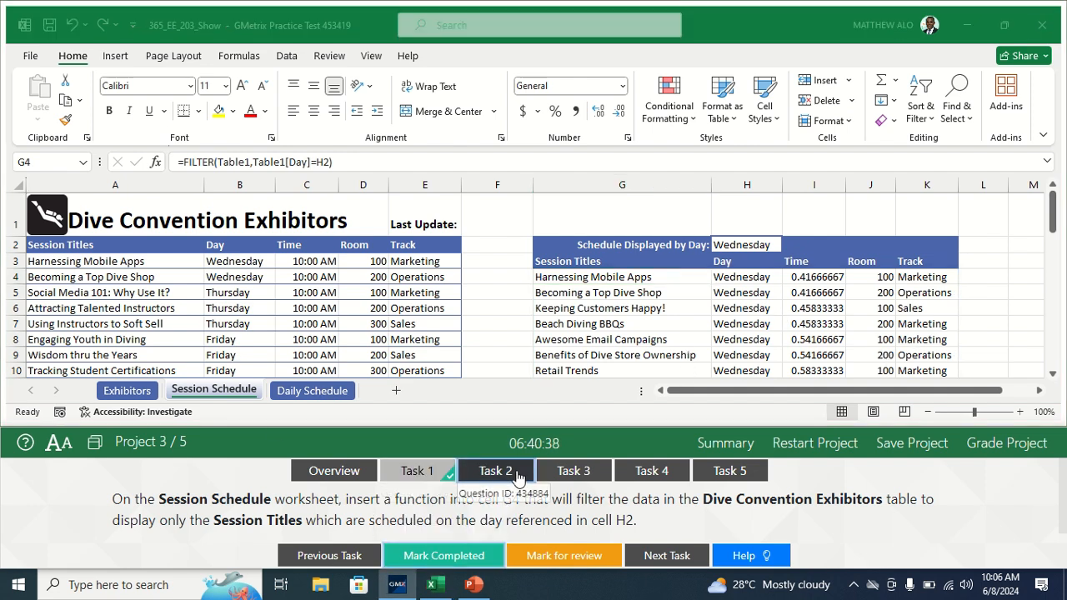
pyautogui.click(494, 475)
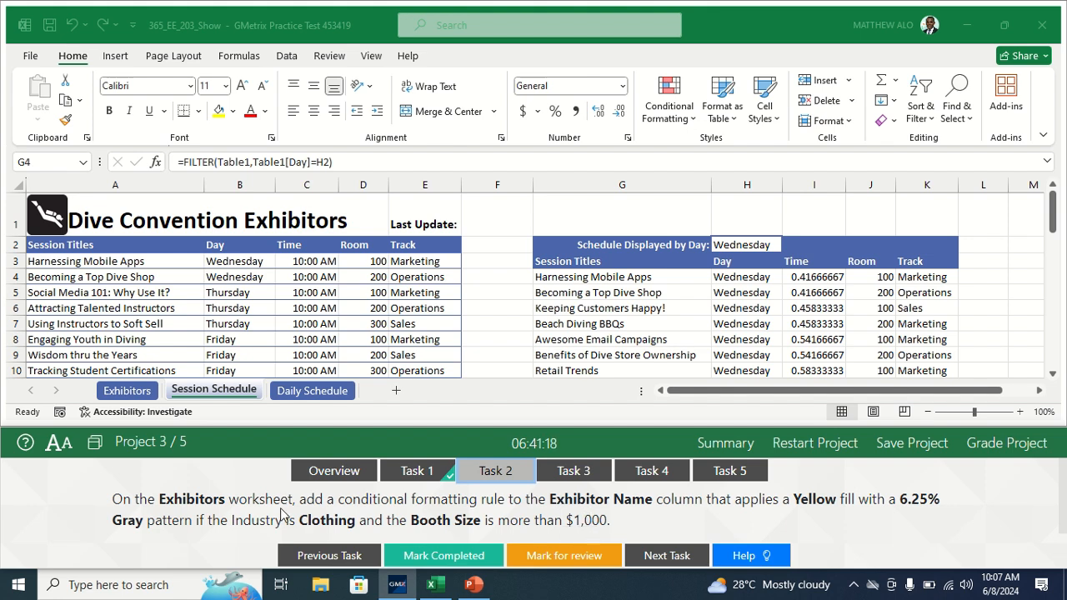
# Step: On the Exhibitors worksheet, start a formula-based conditional formatting rule for the Exhibitor Name column, cells A2:A38
pyautogui.click(127, 391)
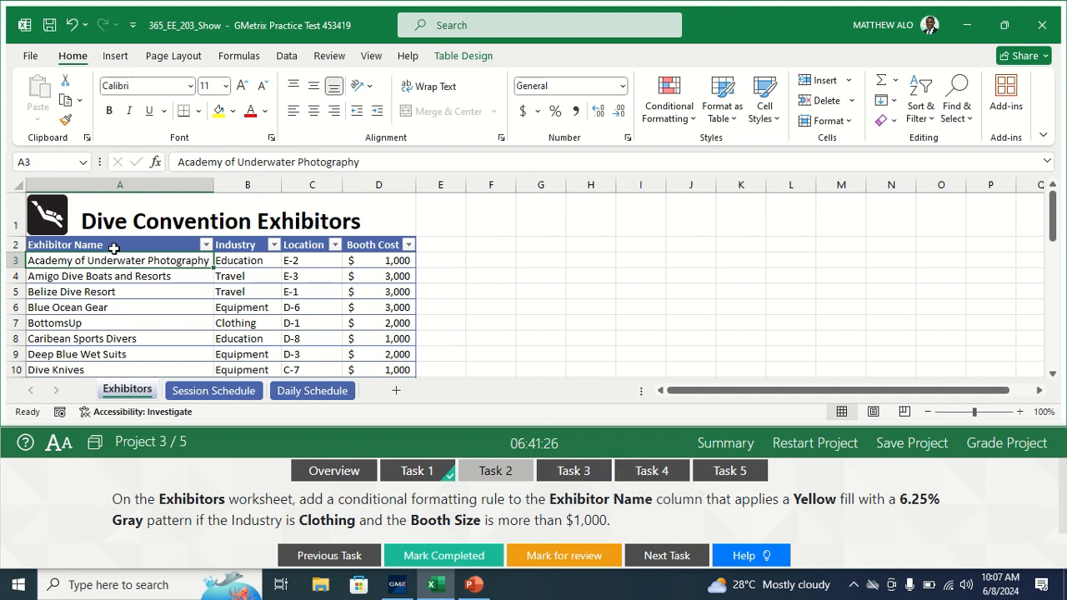
pyautogui.moveTo(113, 248); pyautogui.dragTo(98, 341)
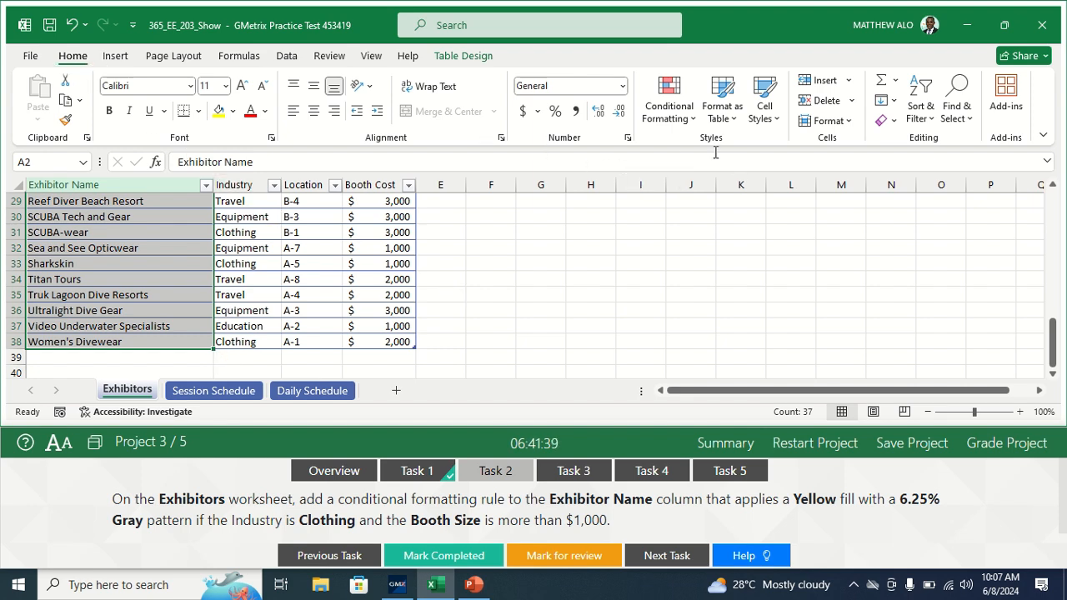
pyautogui.click(687, 122)
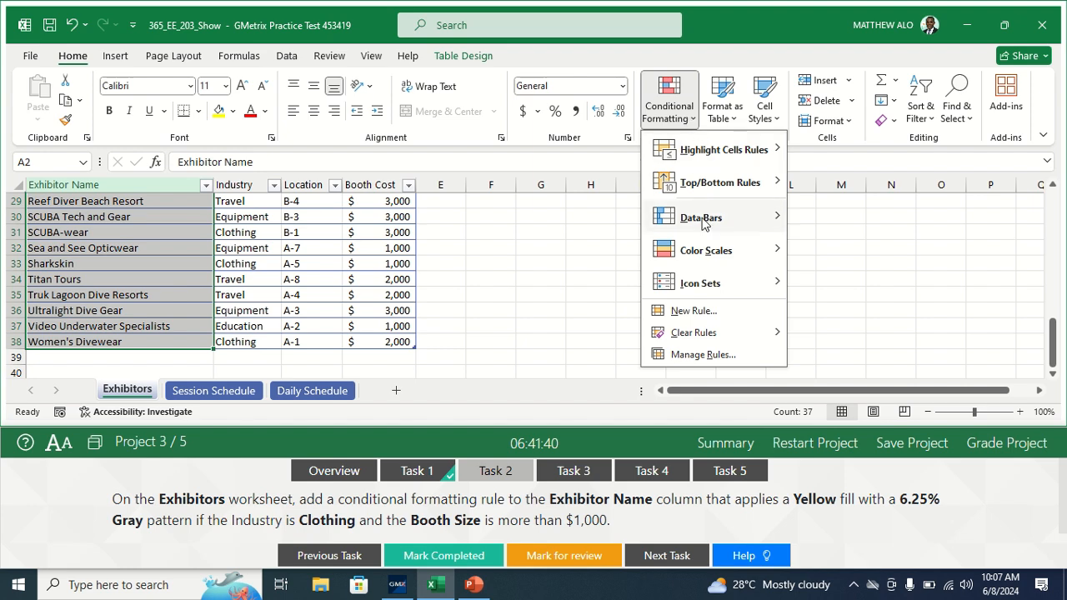
pyautogui.click(691, 311)
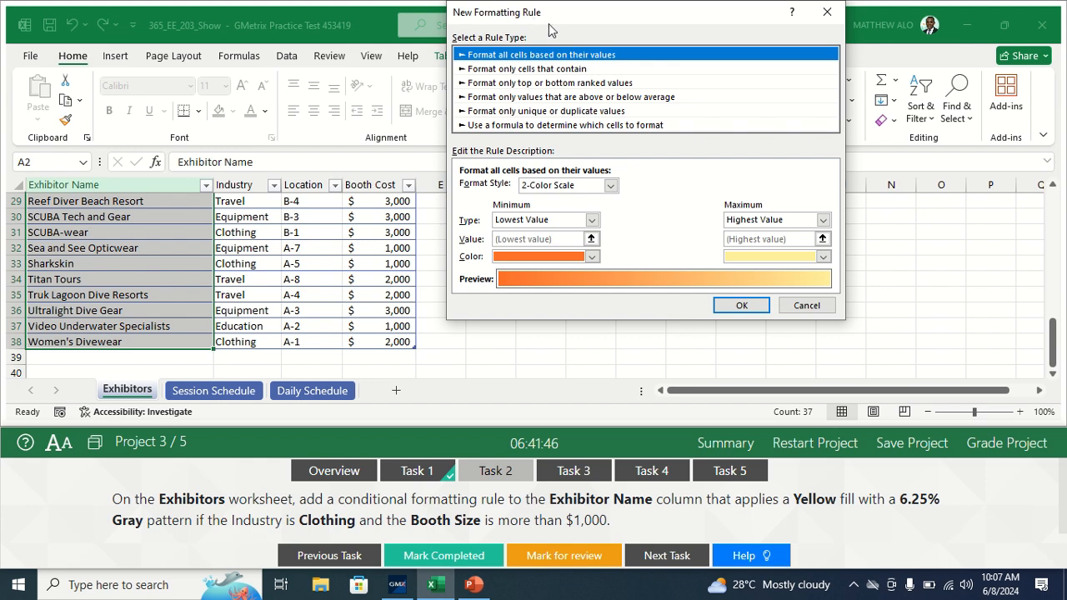
pyautogui.click(491, 126)
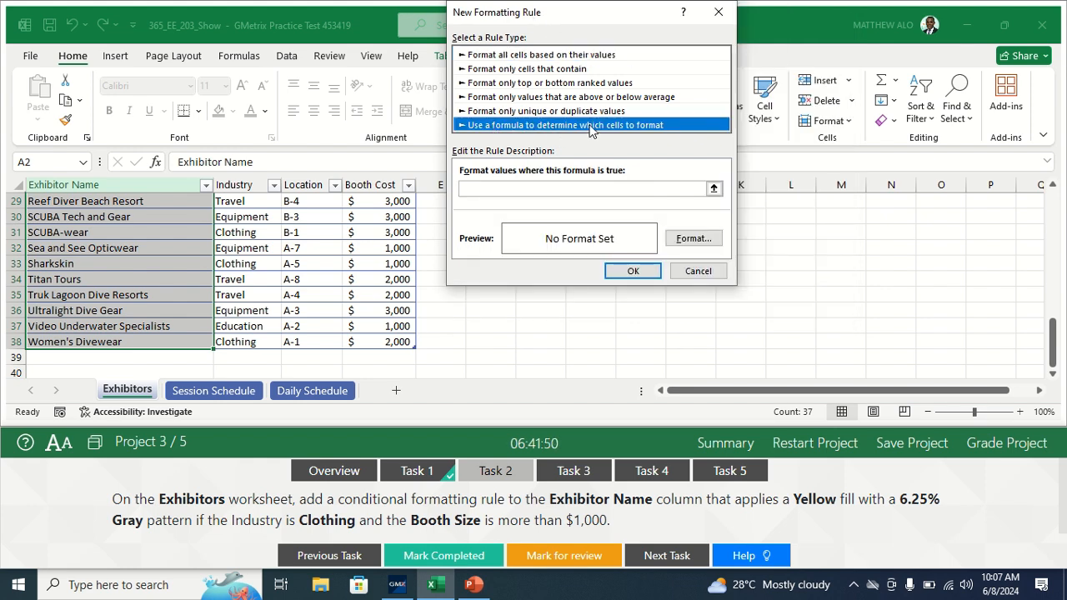
# Step: Set the conditional formatting rule's formula to =AND(B1="Clothing",D1>1000)
pyautogui.click(489, 189)
pyautogui.click(472, 190)
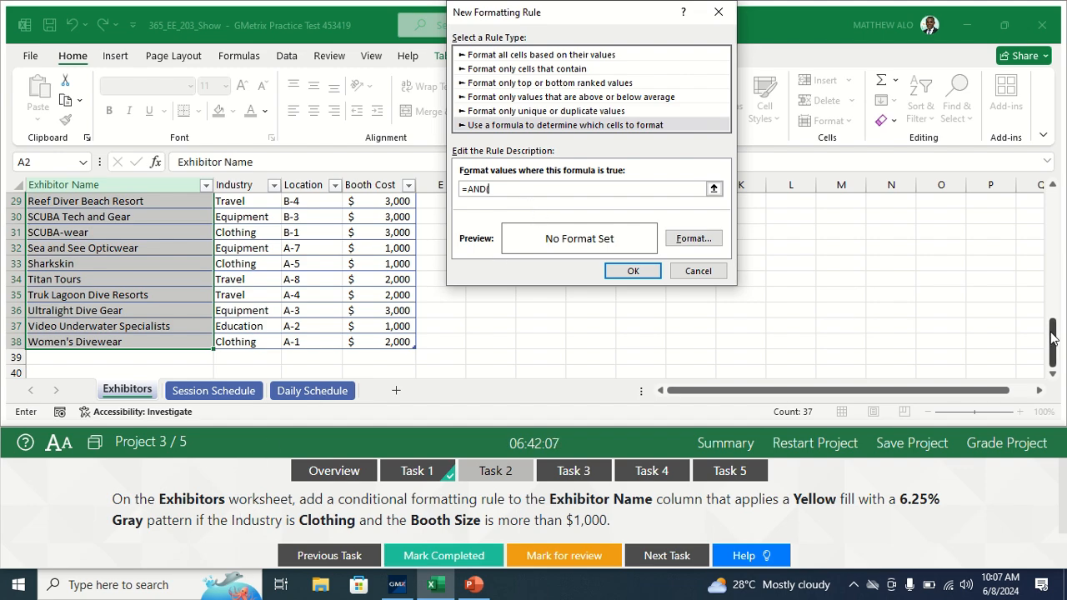
pyautogui.moveTo(1054, 341); pyautogui.dragTo(1063, 182)
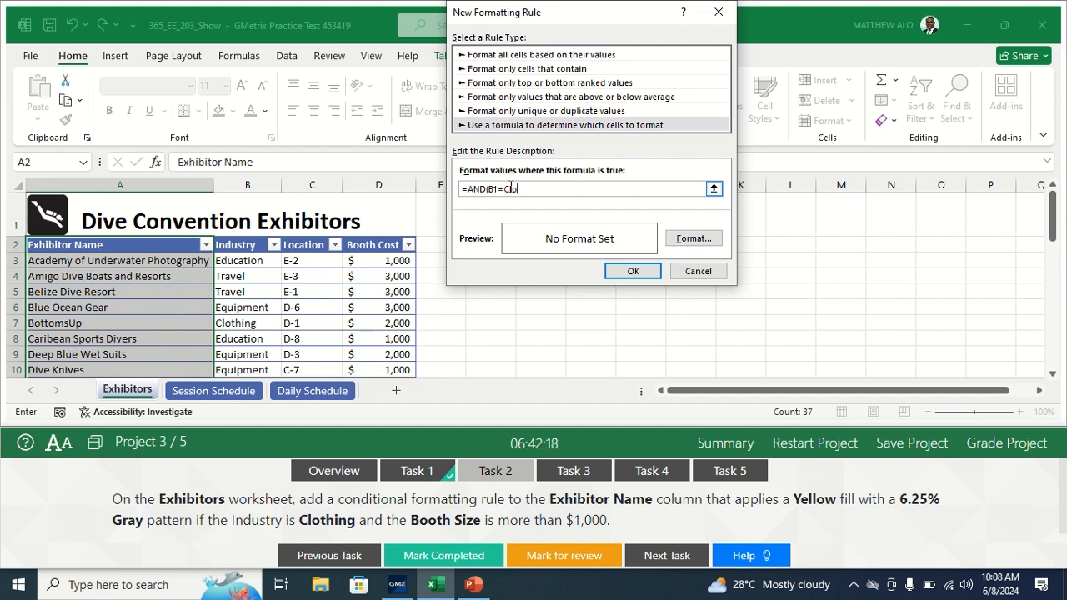
pyautogui.write('ing')
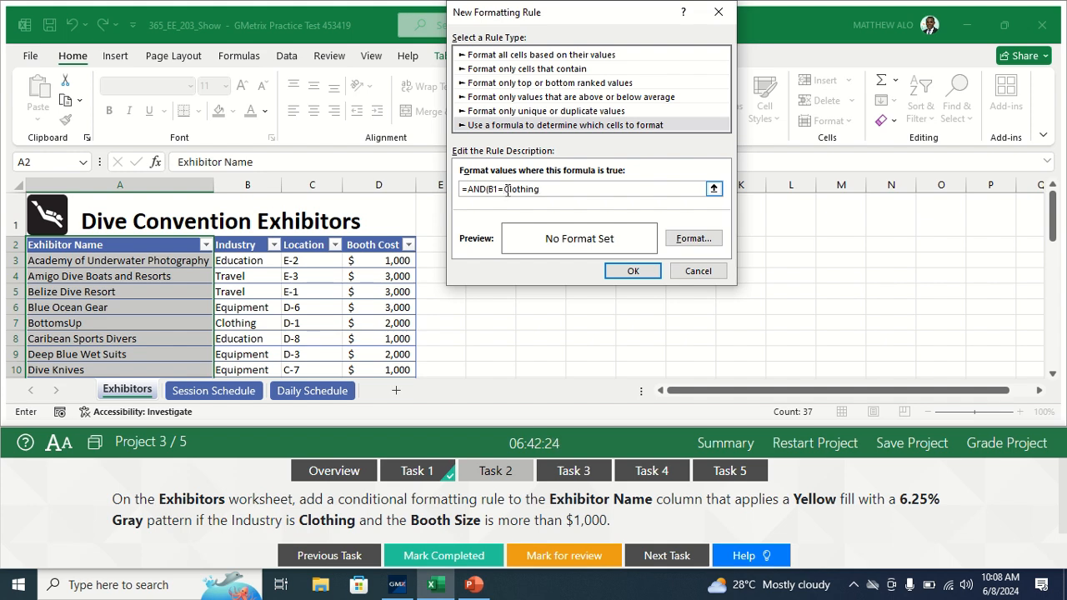
pyautogui.write('",D')
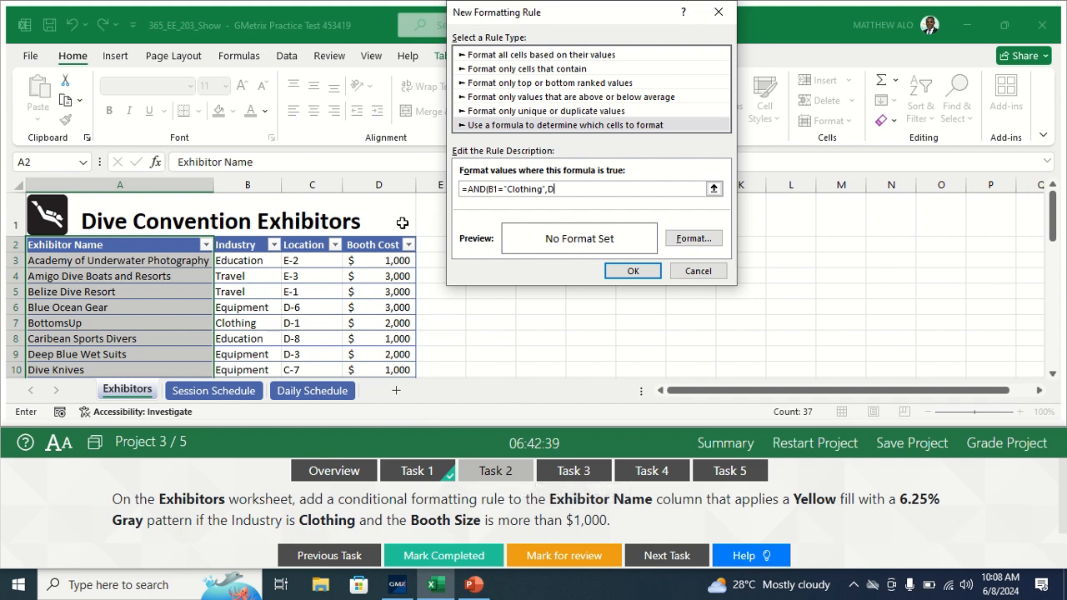
pyautogui.write('1>1000')
# Step: Give the rule a Yellow fill with a 6.25% Gray pattern and apply it to the Exhibitor Name cells
pyautogui.click(683, 238)
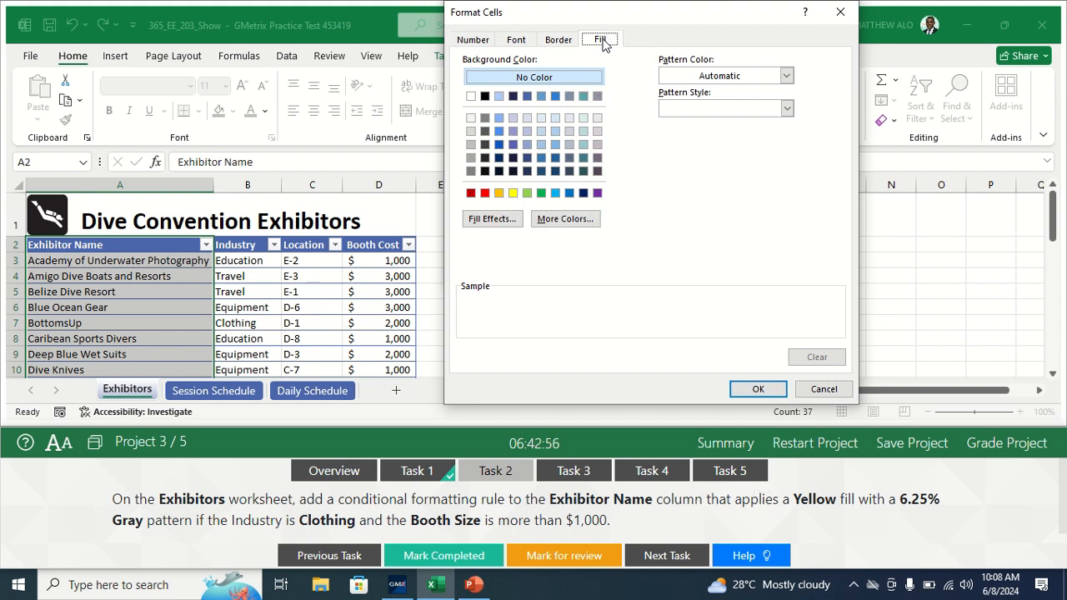
pyautogui.click(512, 193)
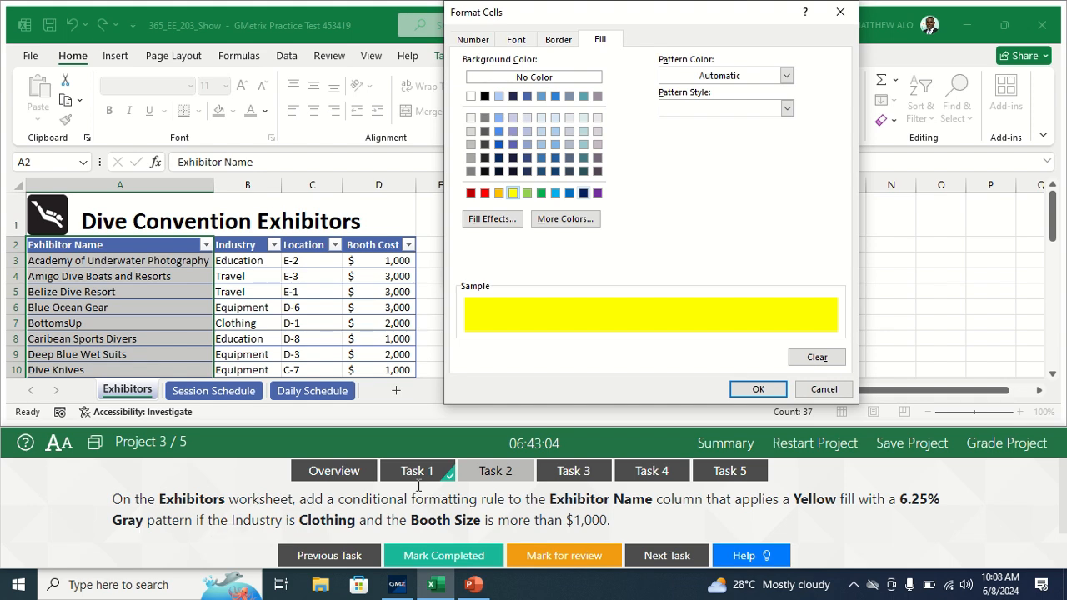
pyautogui.click(787, 108)
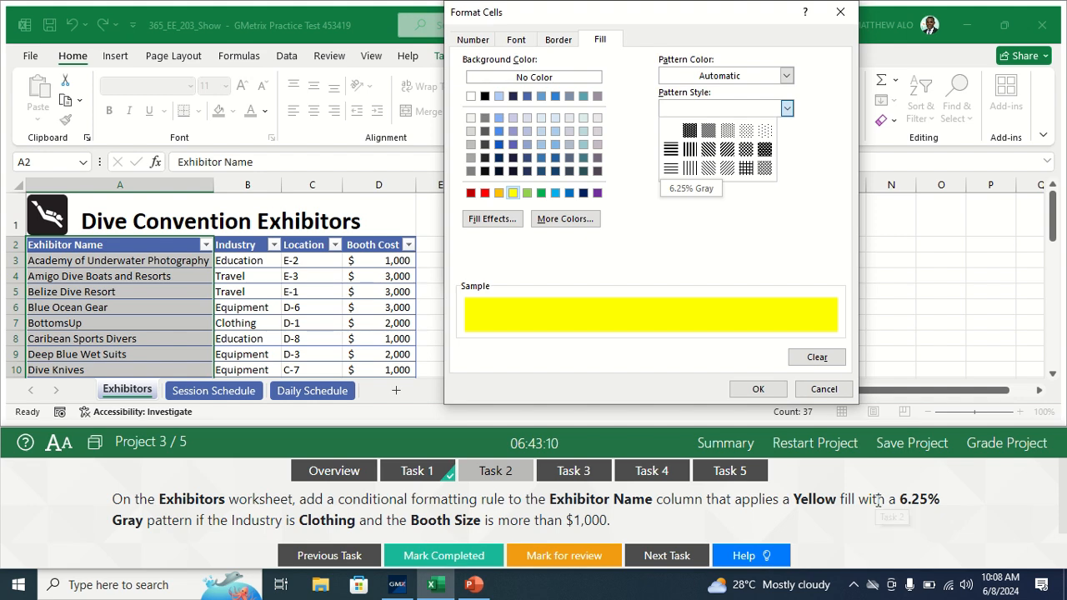
pyautogui.click(765, 133)
pyautogui.click(787, 108)
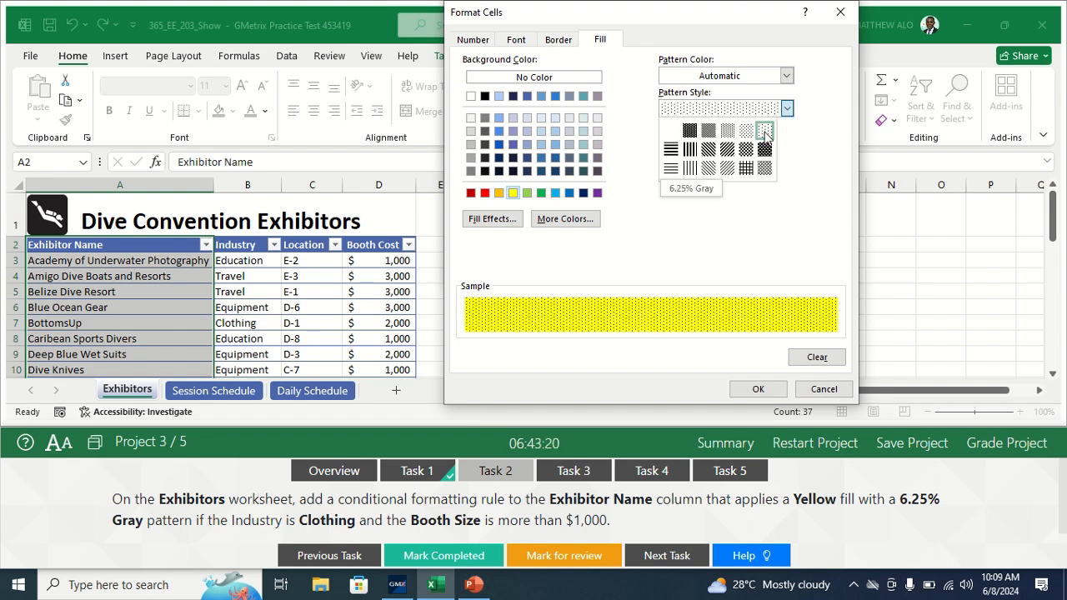
pyautogui.click(765, 133)
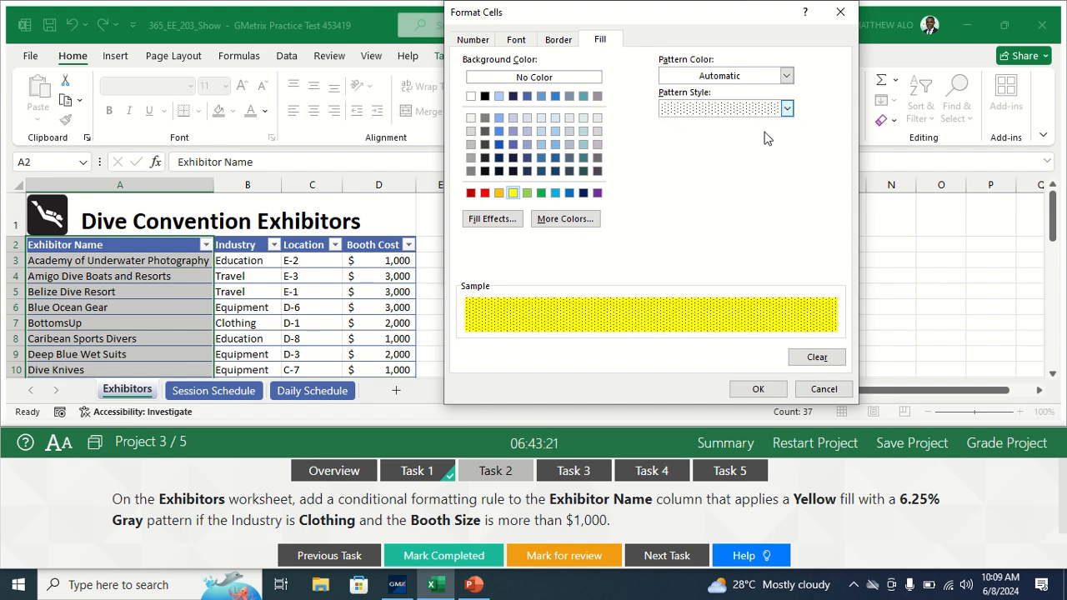
pyautogui.click(754, 390)
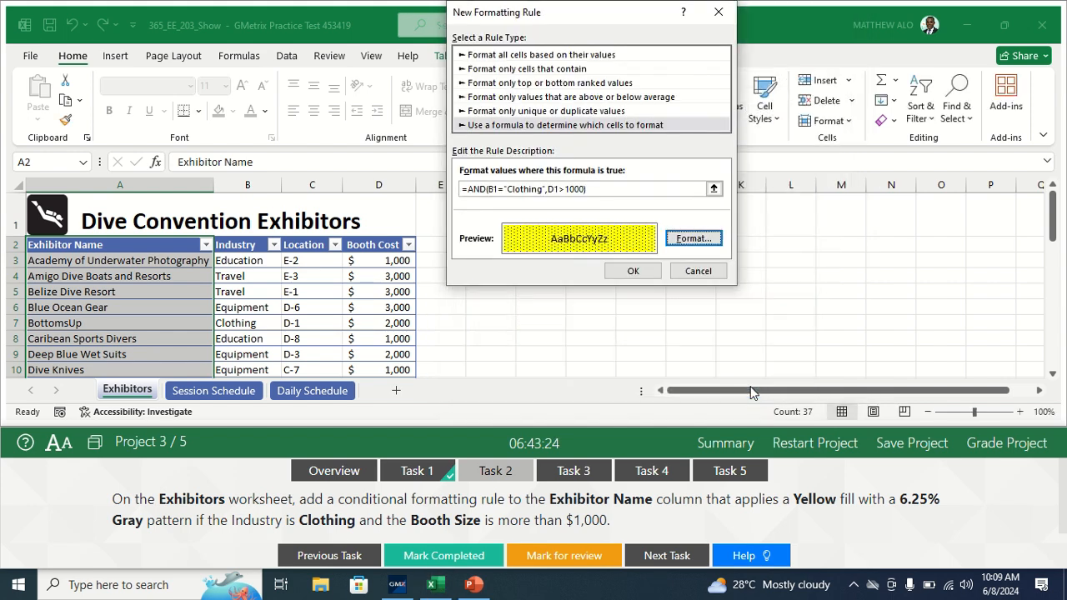
pyautogui.click(630, 272)
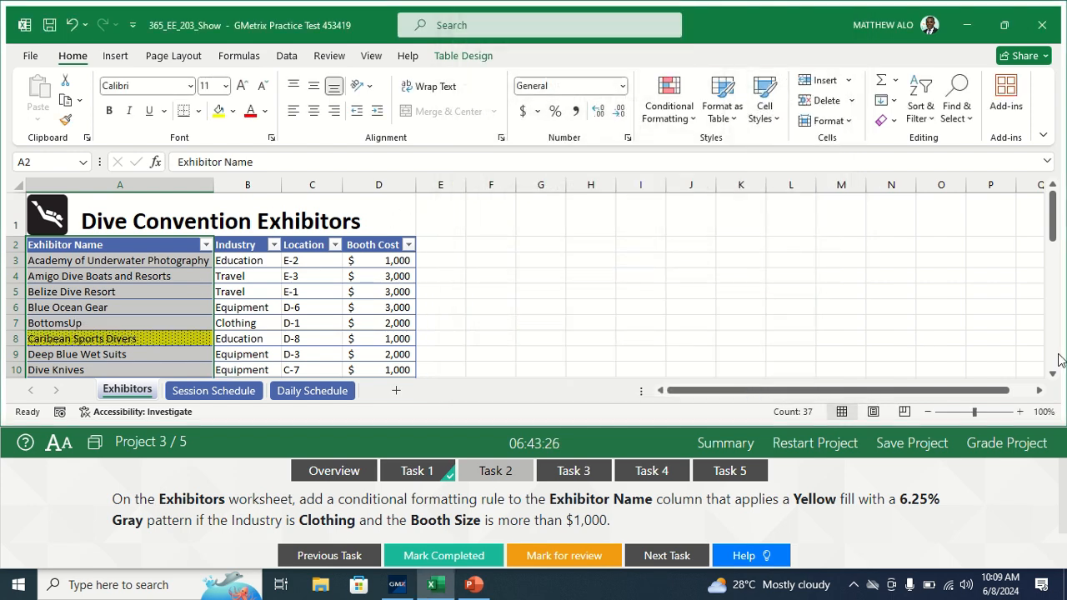
# Step: Mark Task 2 as completed and open the Task 3 instructions
pyautogui.moveTo(1054, 237)
pyautogui.mouseDown()
pyautogui.moveTo(1062, 365)
pyautogui.moveTo(1057, 235)
pyautogui.mouseUp()
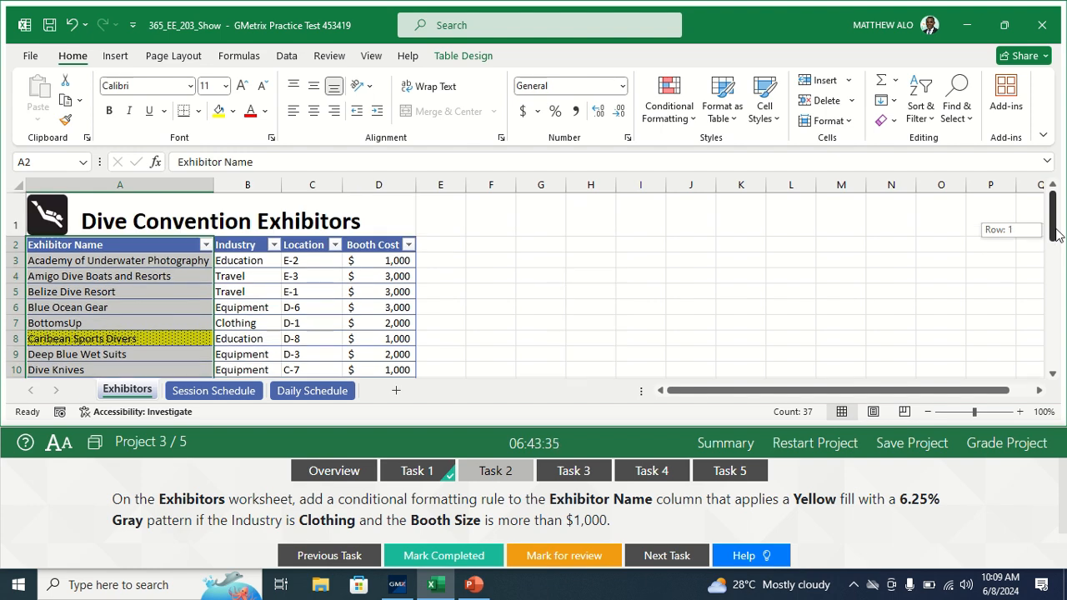
pyautogui.click(434, 563)
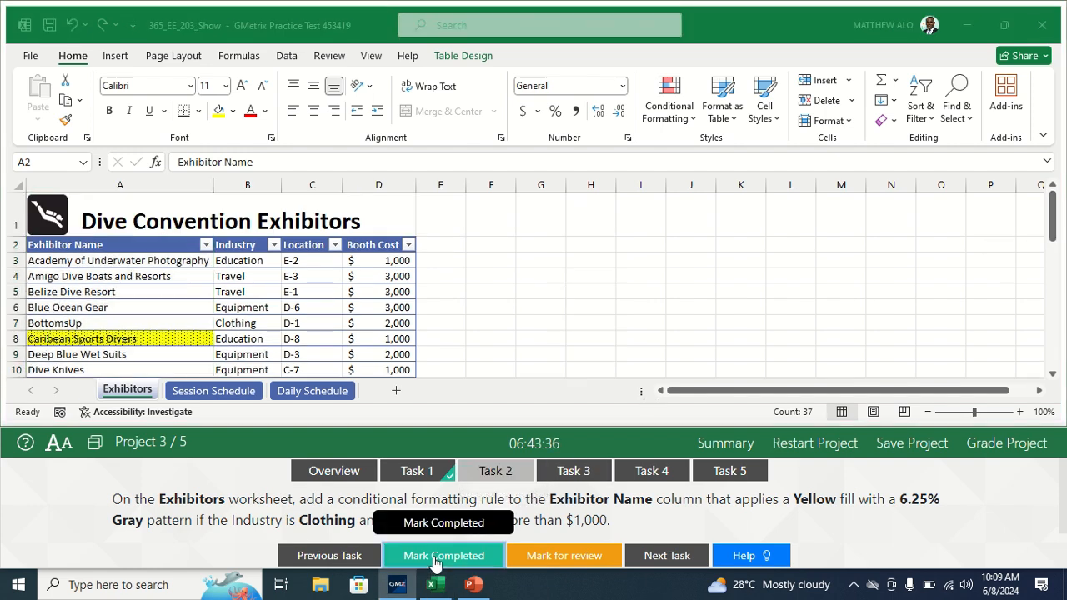
pyautogui.click(571, 471)
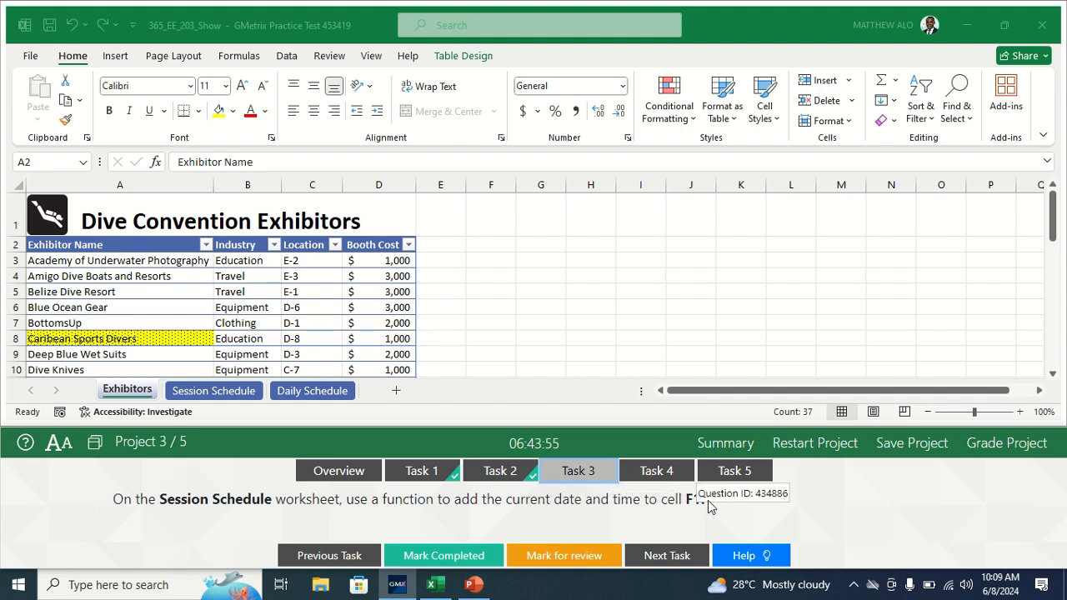
# Step: On the Session Schedule worksheet, enter the NOW function in cell F1 to add the current date and time
pyautogui.click(195, 399)
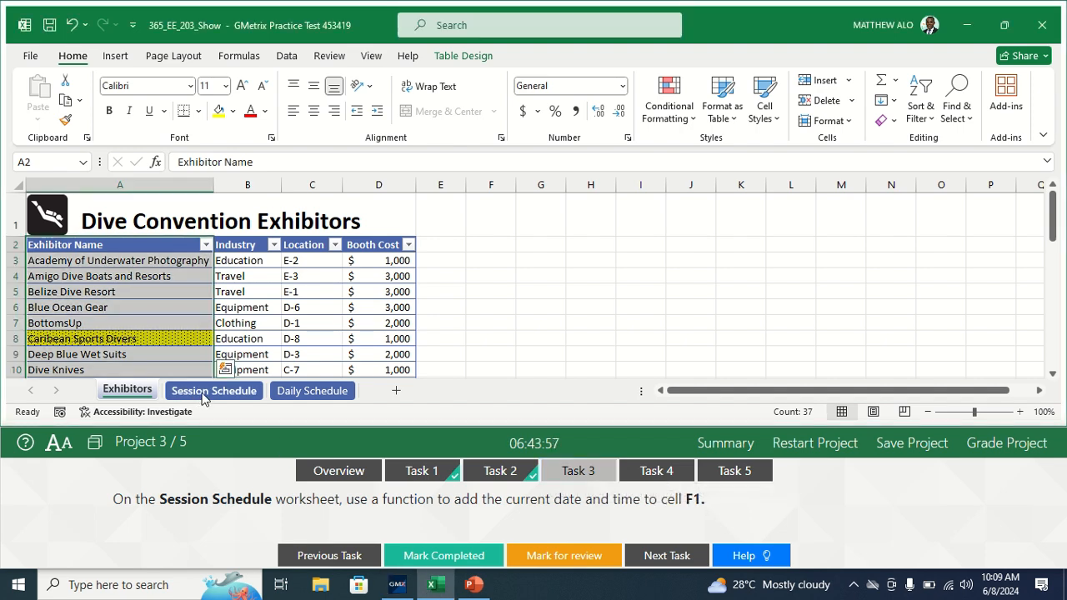
pyautogui.click(202, 397)
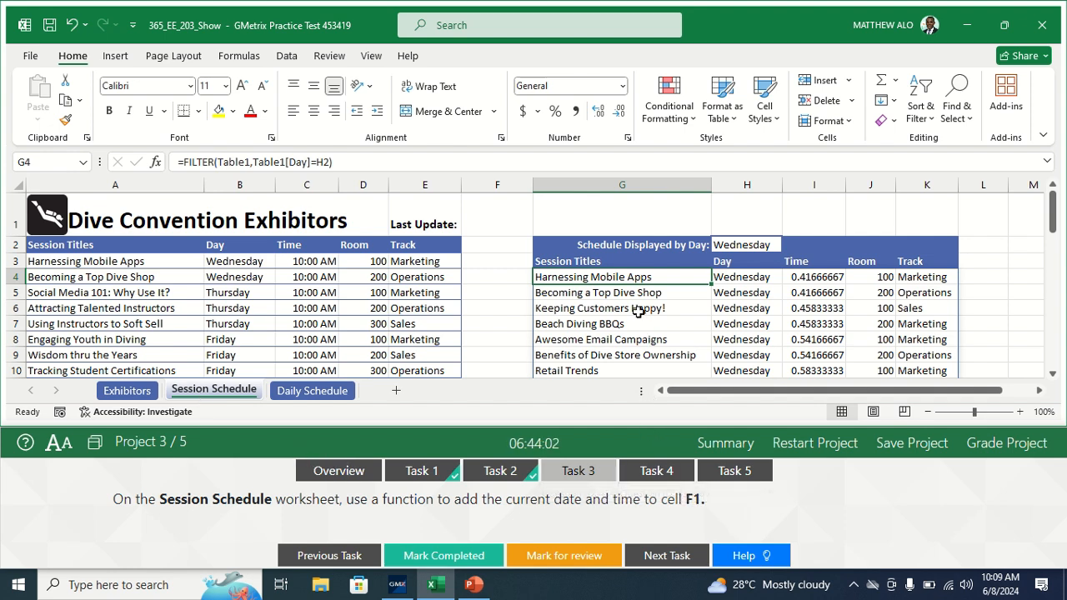
pyautogui.click(493, 223)
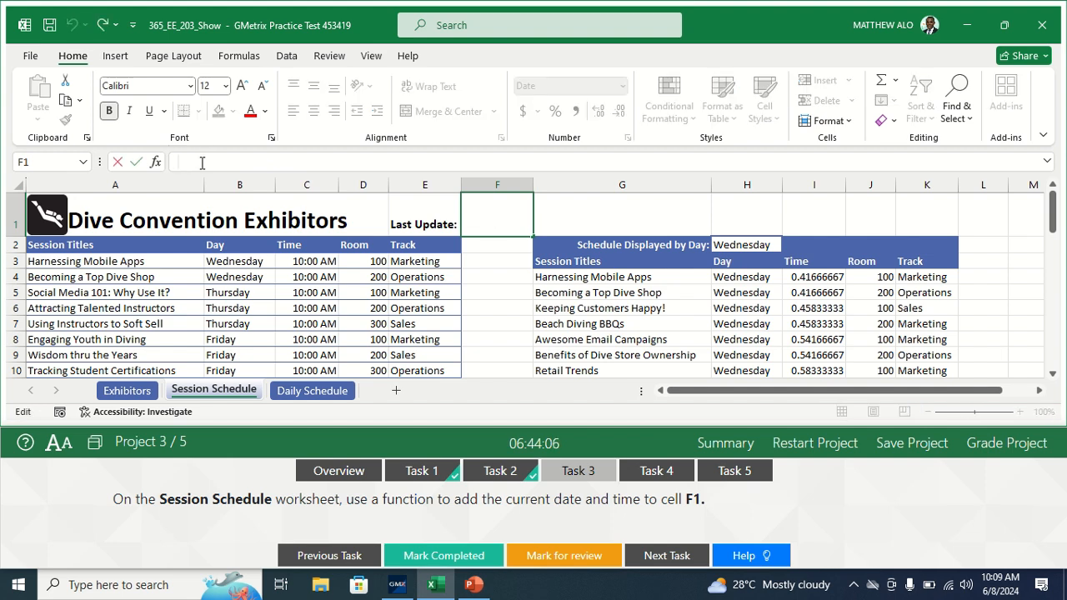
pyautogui.write('=')
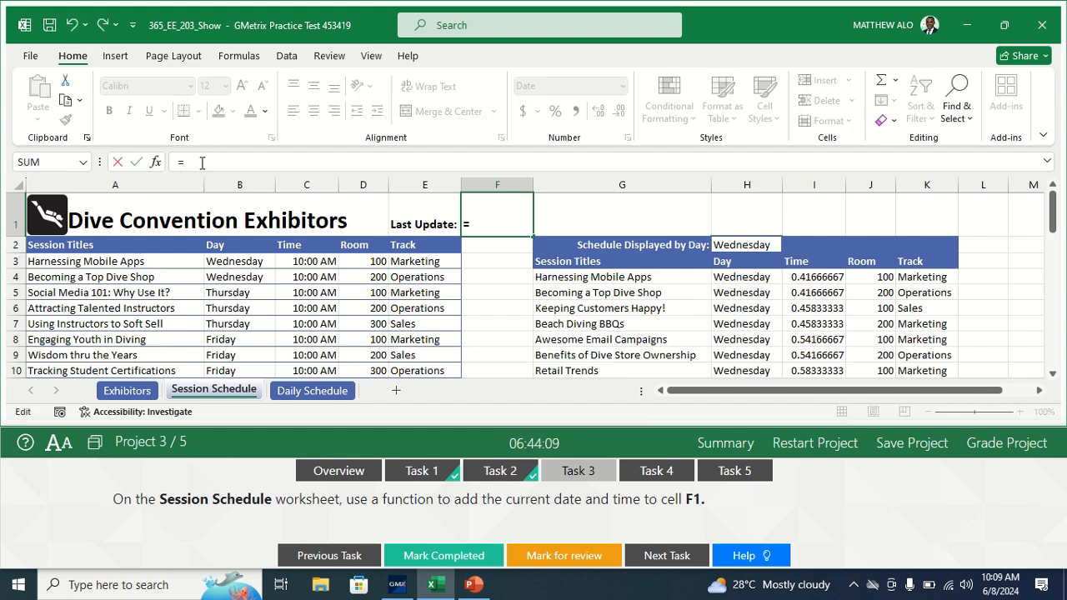
pyautogui.write('NOW')
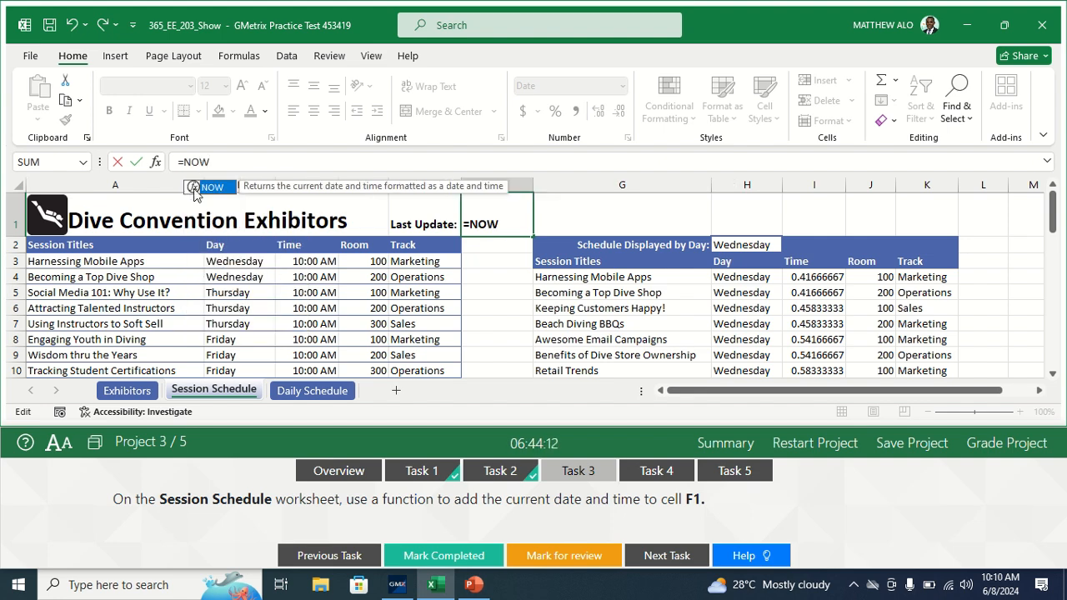
pyautogui.write('(')
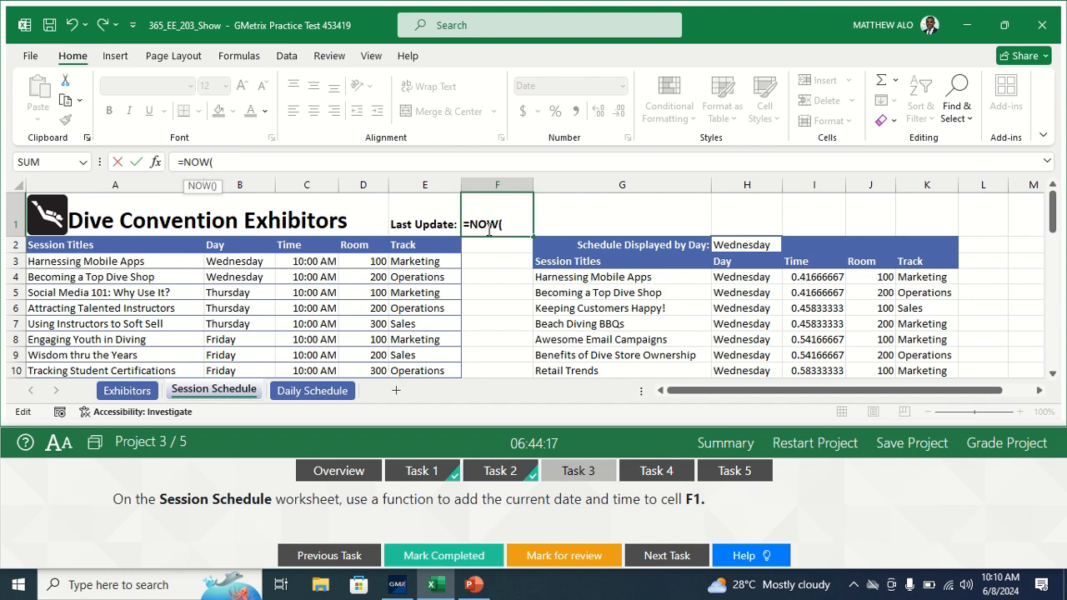
pyautogui.press('Return')
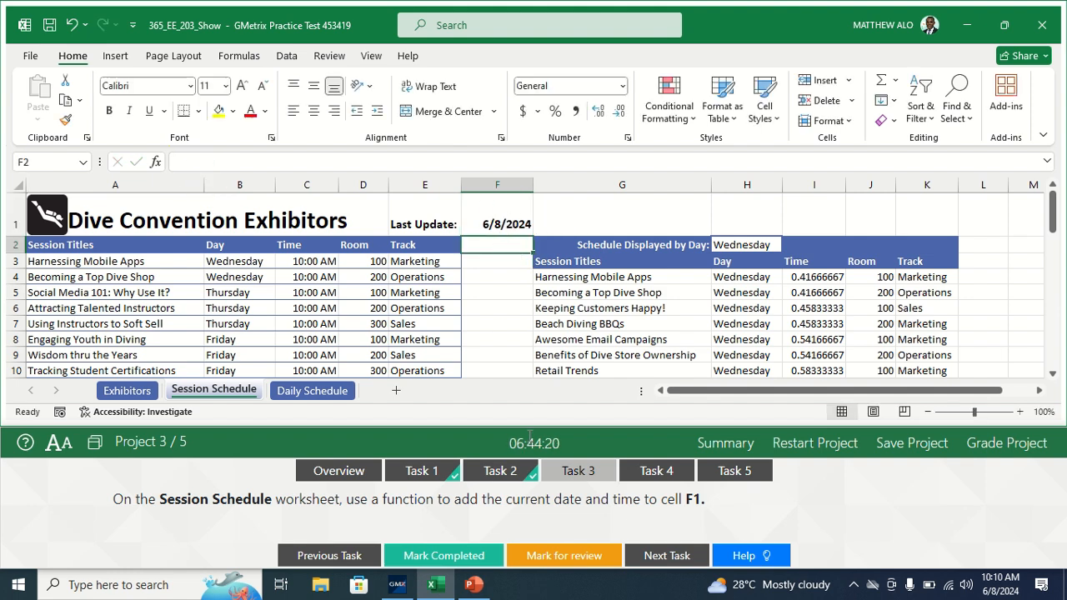
# Step: Mark Task 3 as completed and open the Task 4 instructions
pyautogui.click(455, 557)
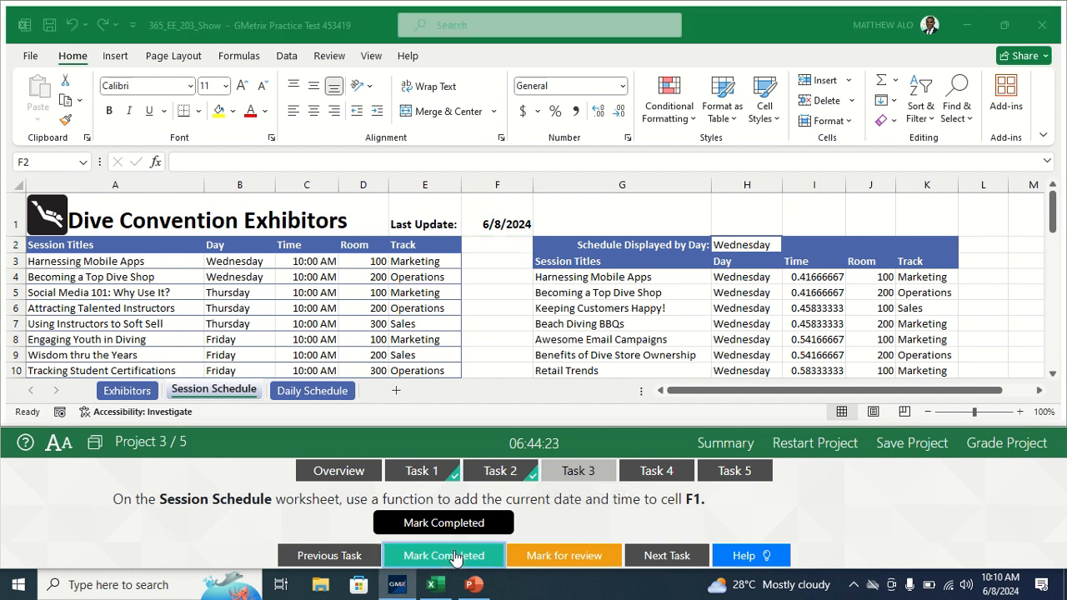
pyautogui.click(662, 472)
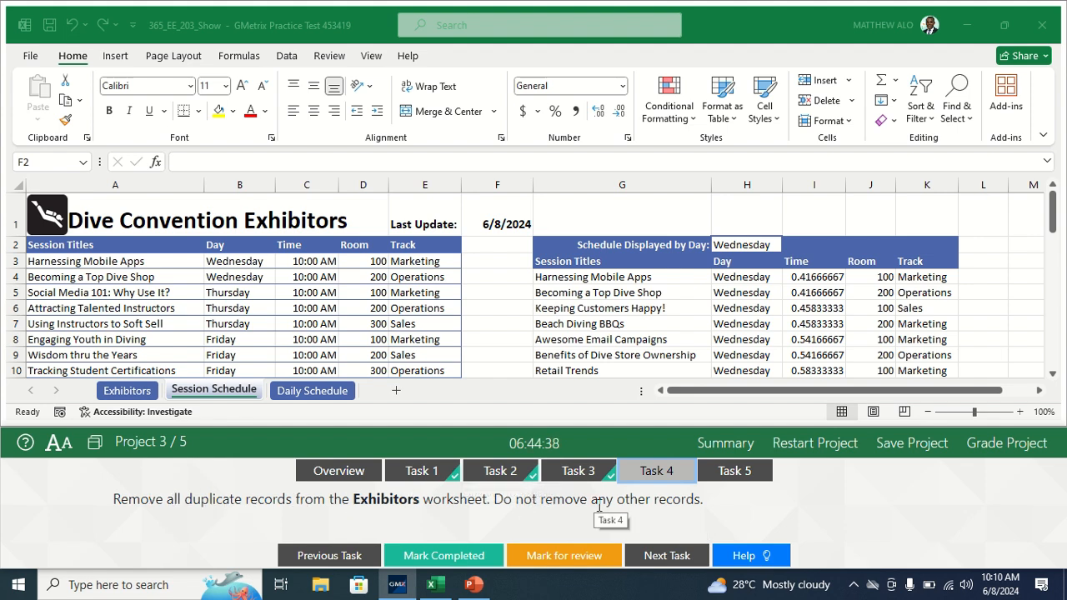
# Step: Remove duplicate records from the Exhibitors worksheet's table, comparing the Exhibitor Name, Industry, Location and Booth Cost columns
pyautogui.click(117, 391)
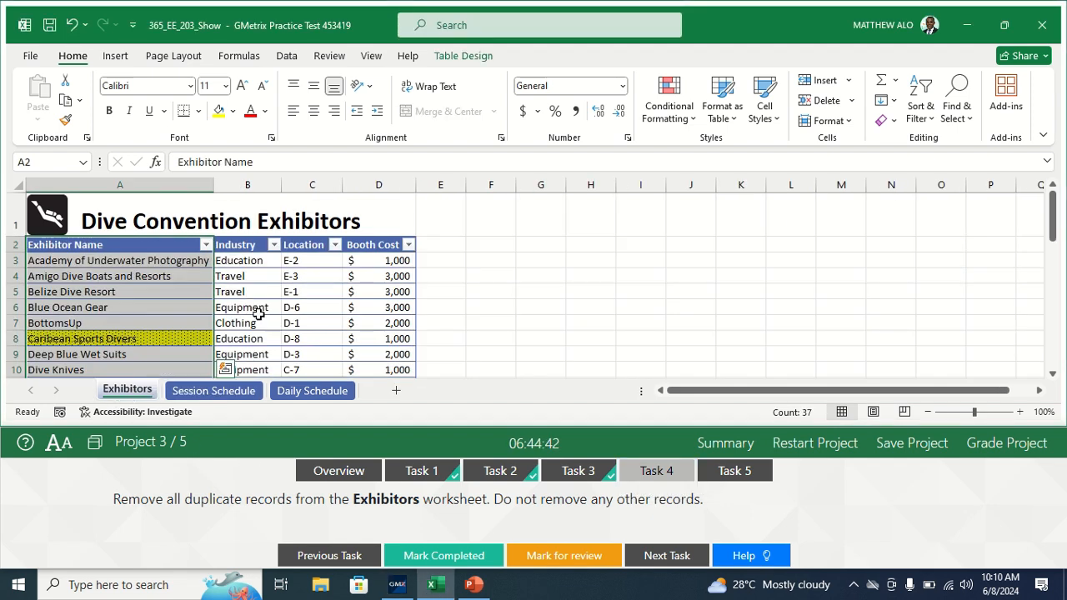
pyautogui.click(234, 307)
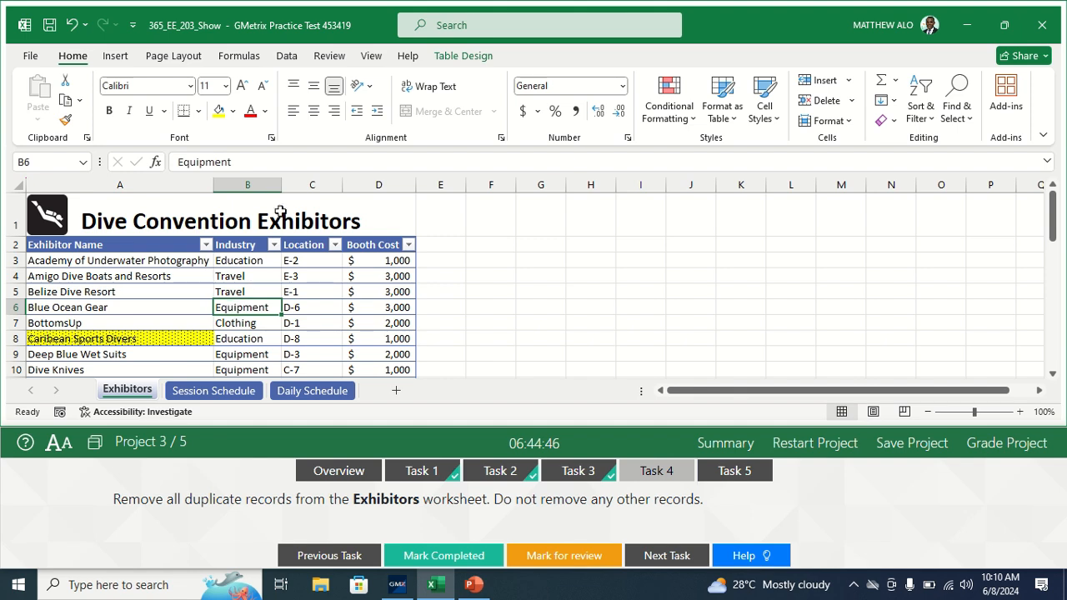
pyautogui.click(287, 57)
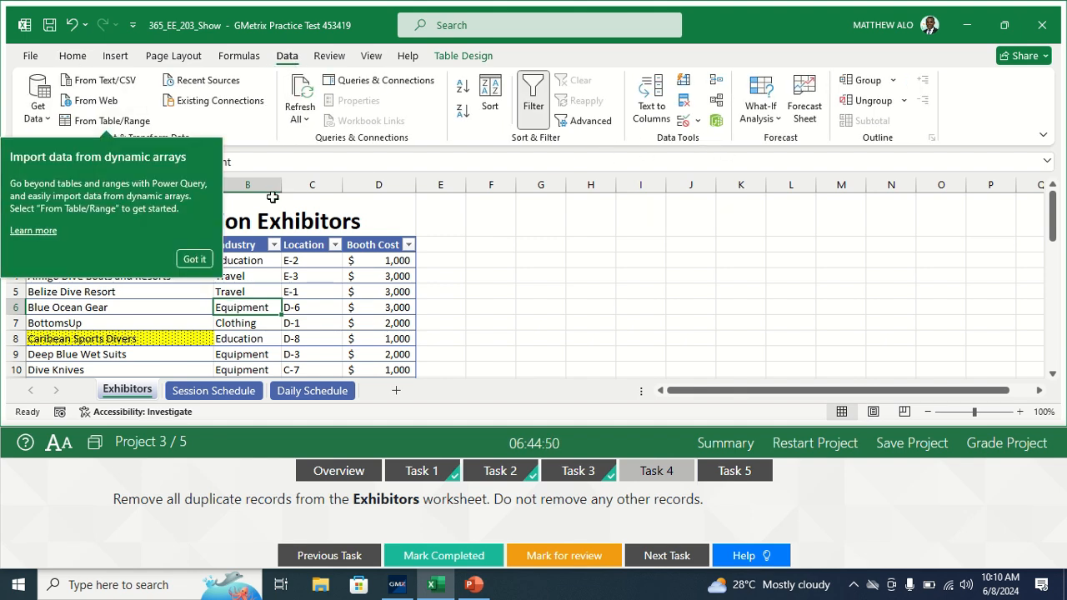
pyautogui.click(198, 262)
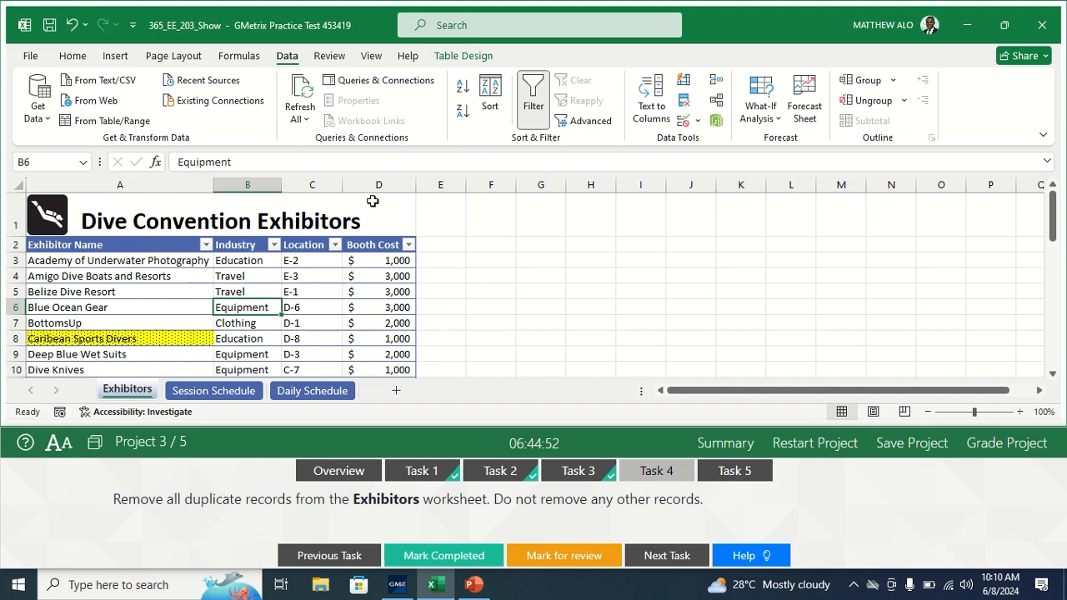
pyautogui.click(684, 100)
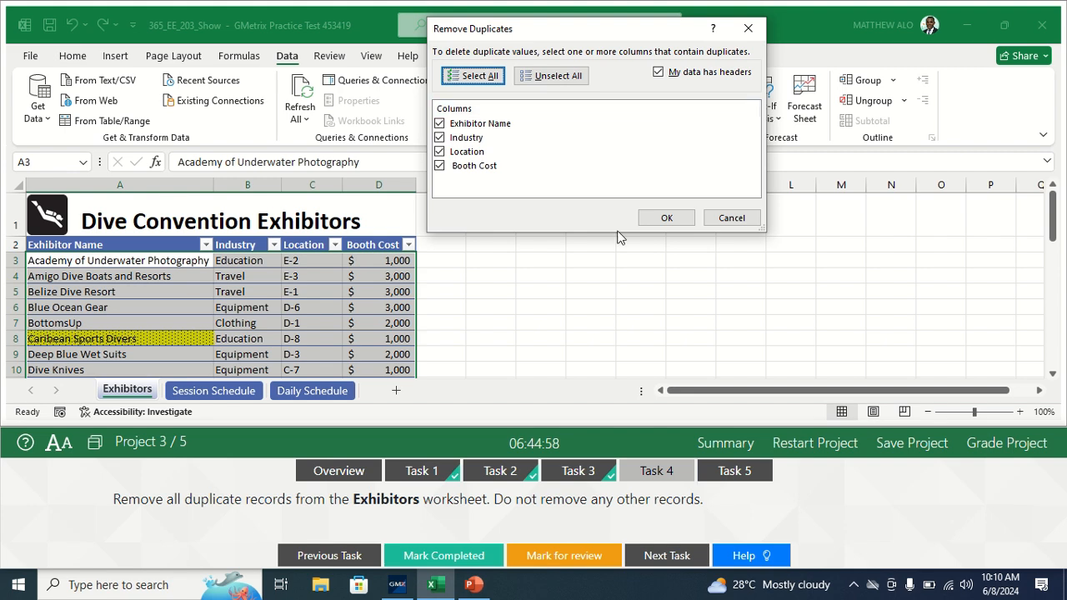
pyautogui.click(667, 218)
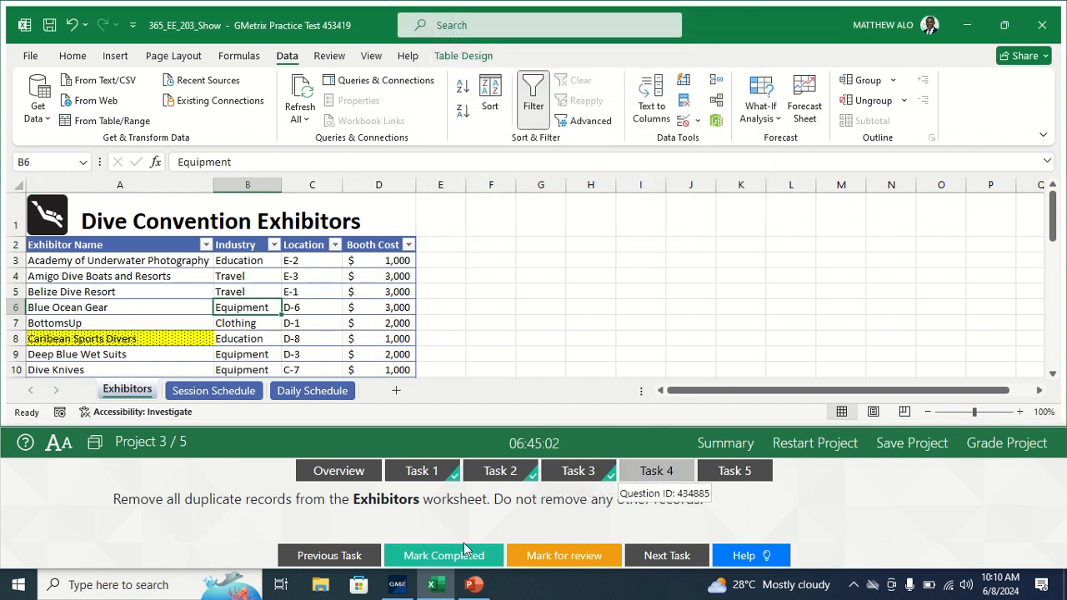
# Step: Mark Task 4 as completed and open Task 5 together with its Daily Schedule worksheet
pyautogui.click(427, 564)
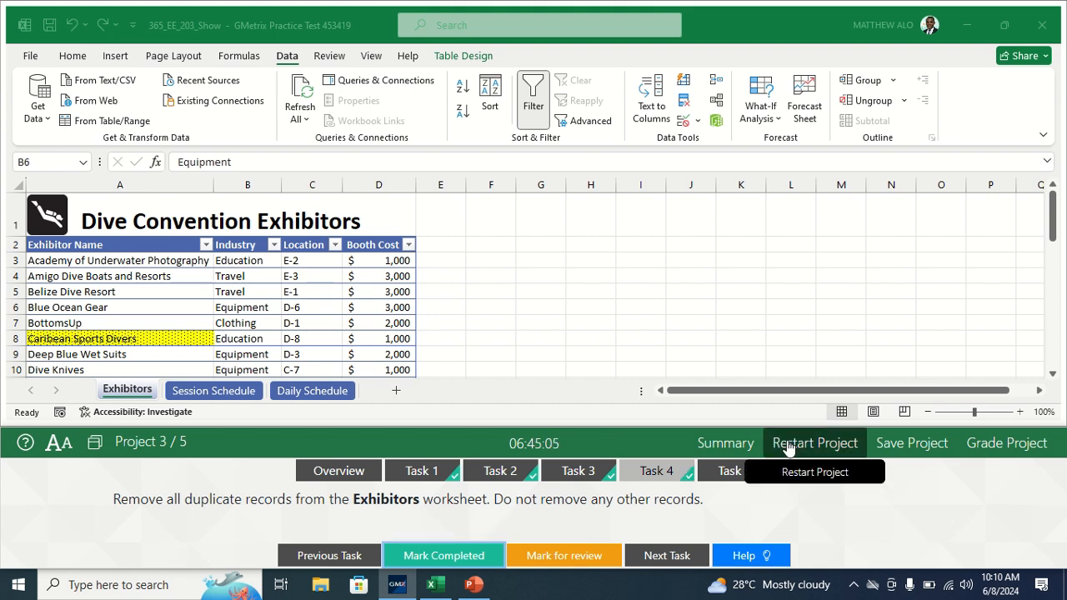
pyautogui.click(723, 477)
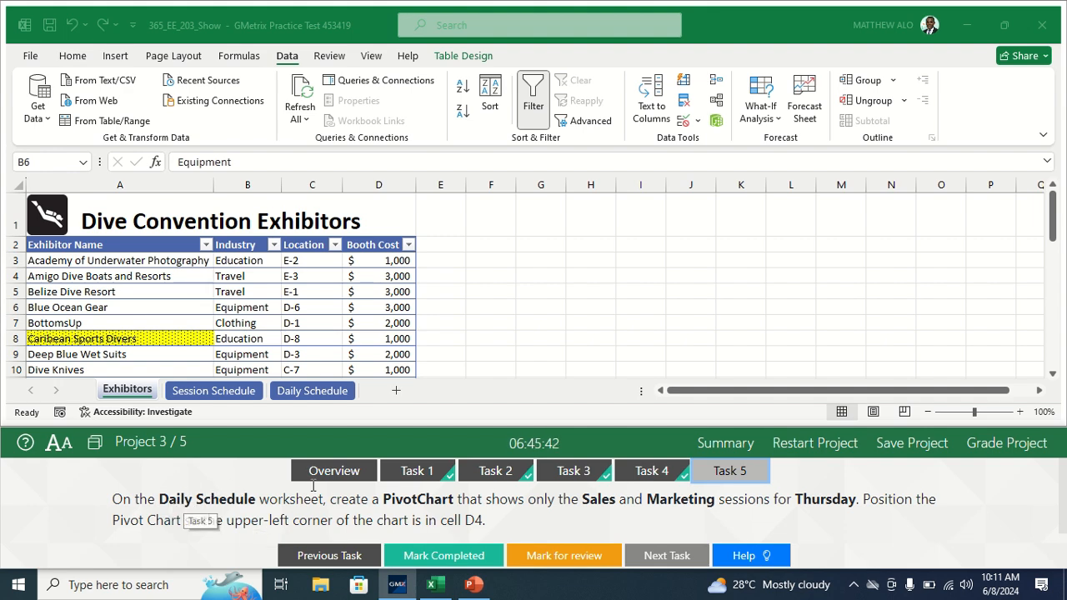
pyautogui.click(319, 391)
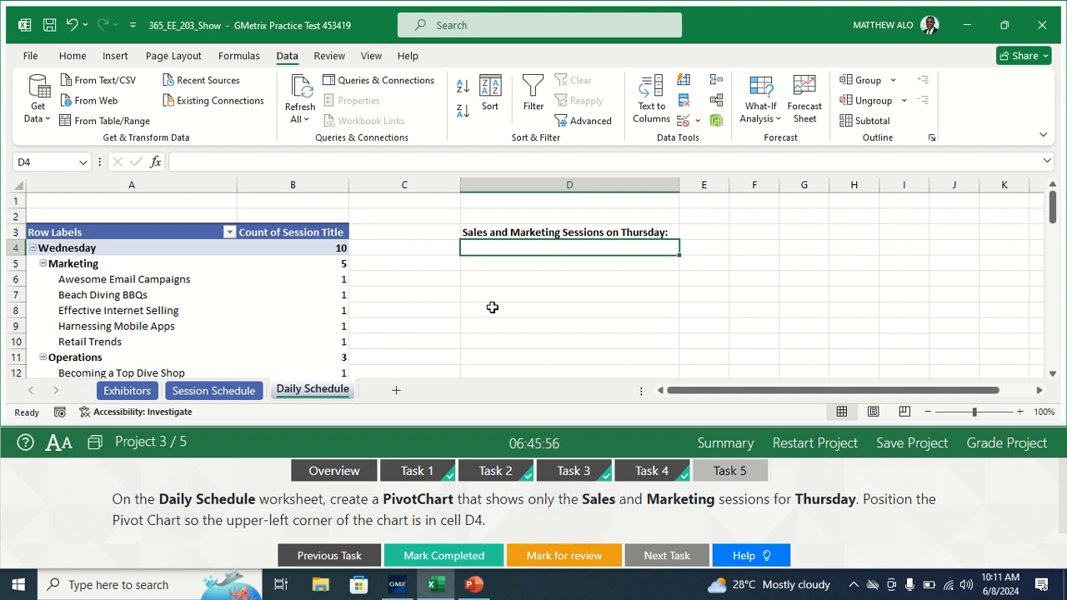
pyautogui.click(115, 56)
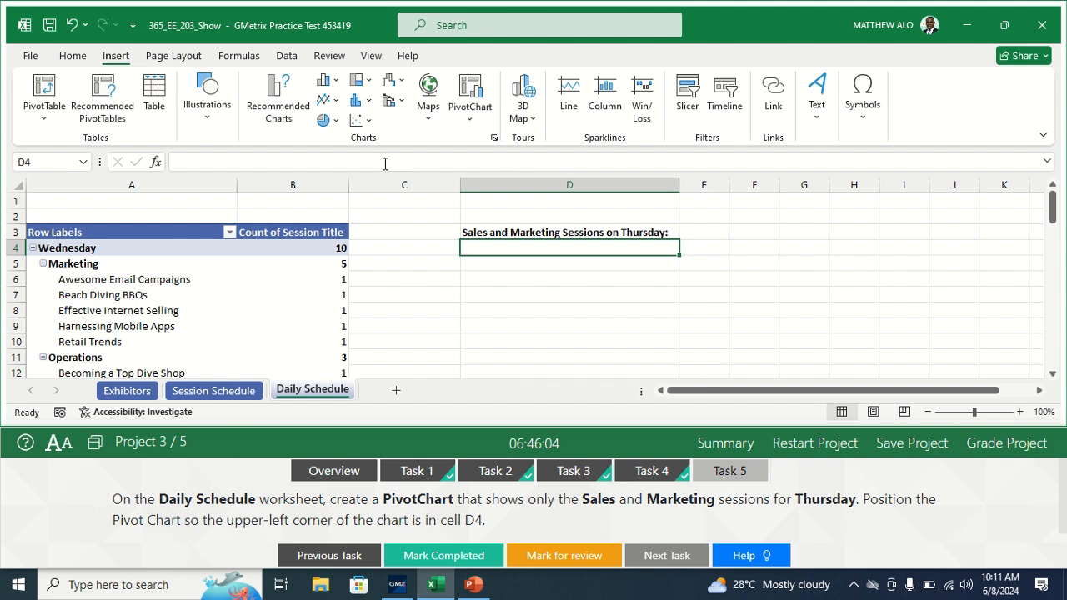
pyautogui.click(479, 87)
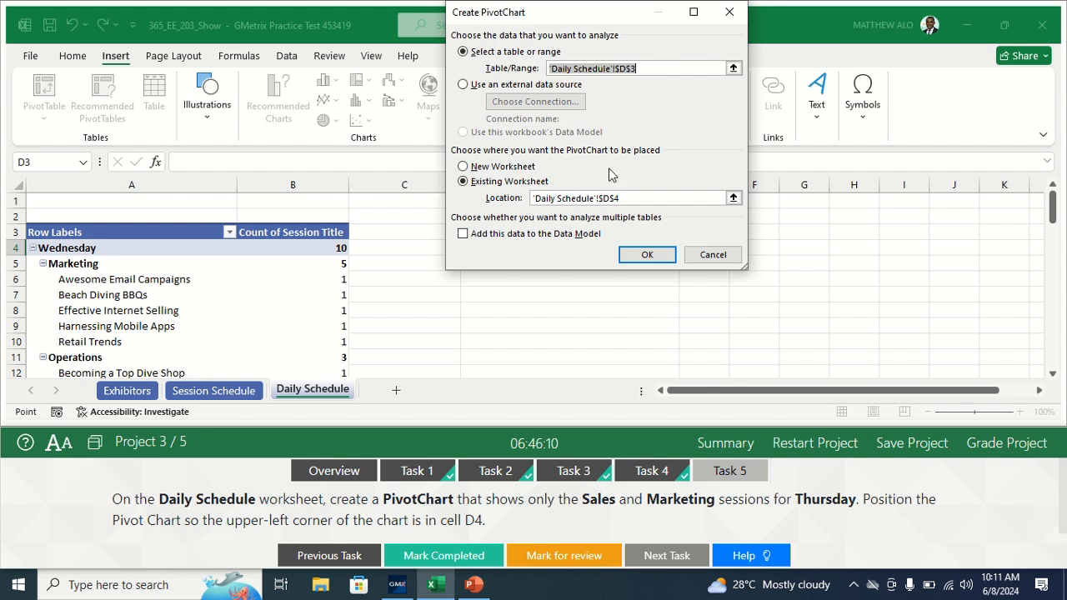
pyautogui.click(644, 253)
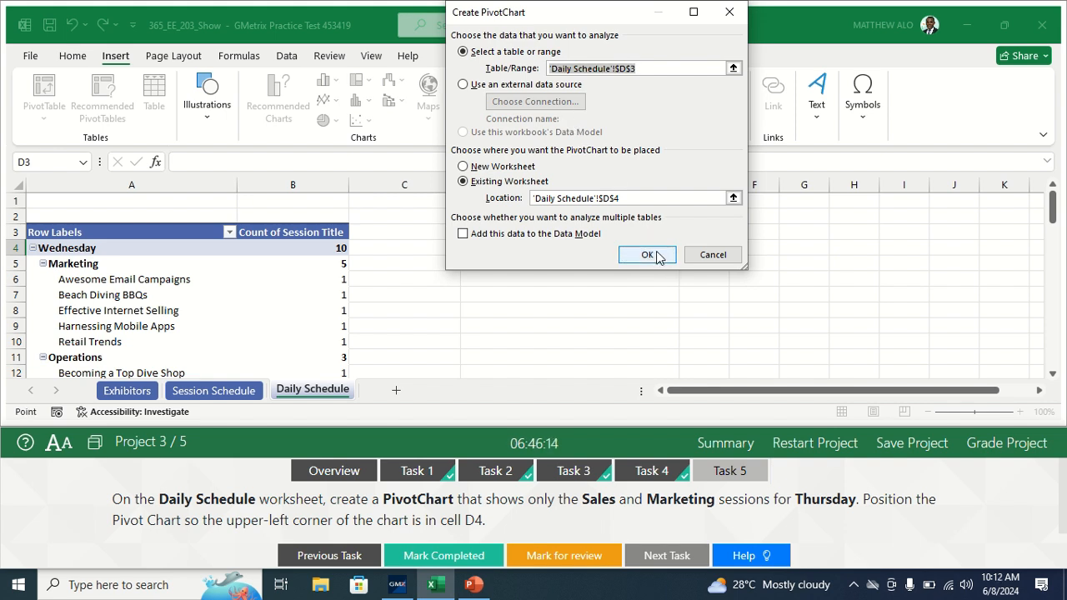
pyautogui.click(657, 257)
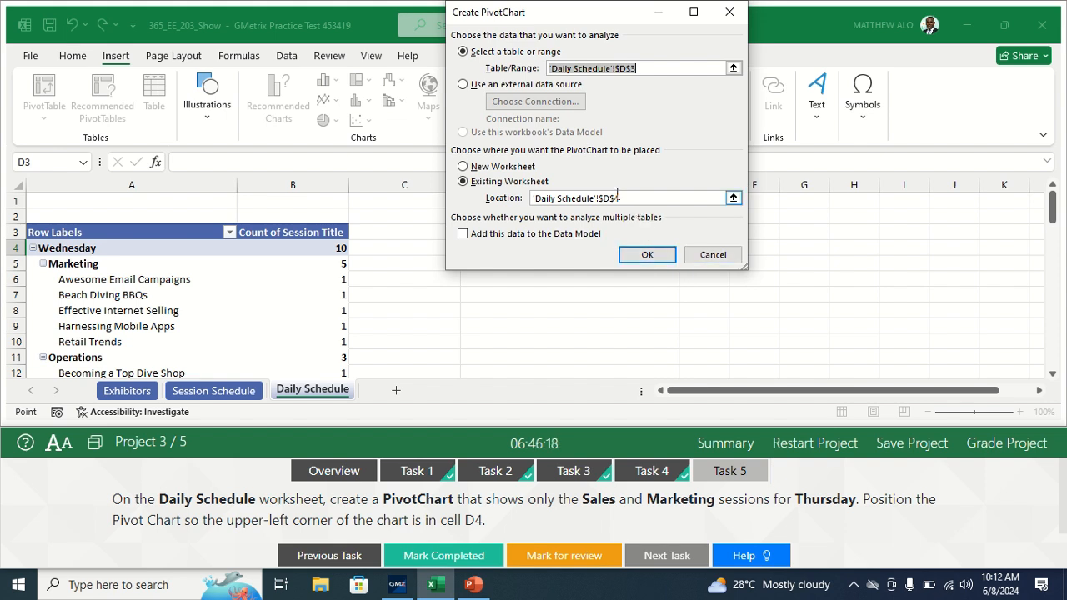
pyautogui.click(729, 12)
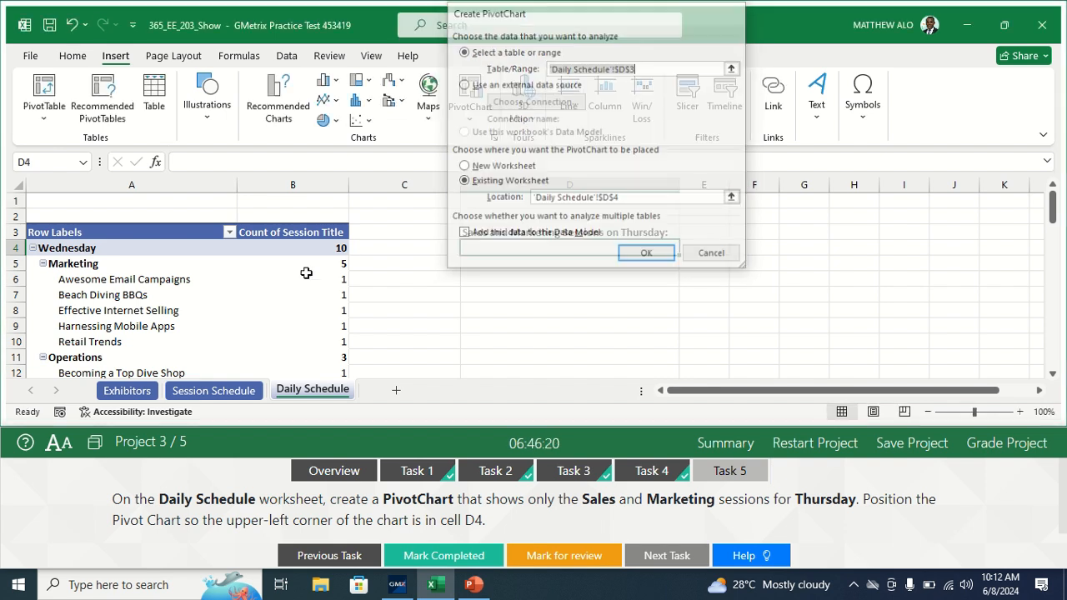
pyautogui.click(295, 280)
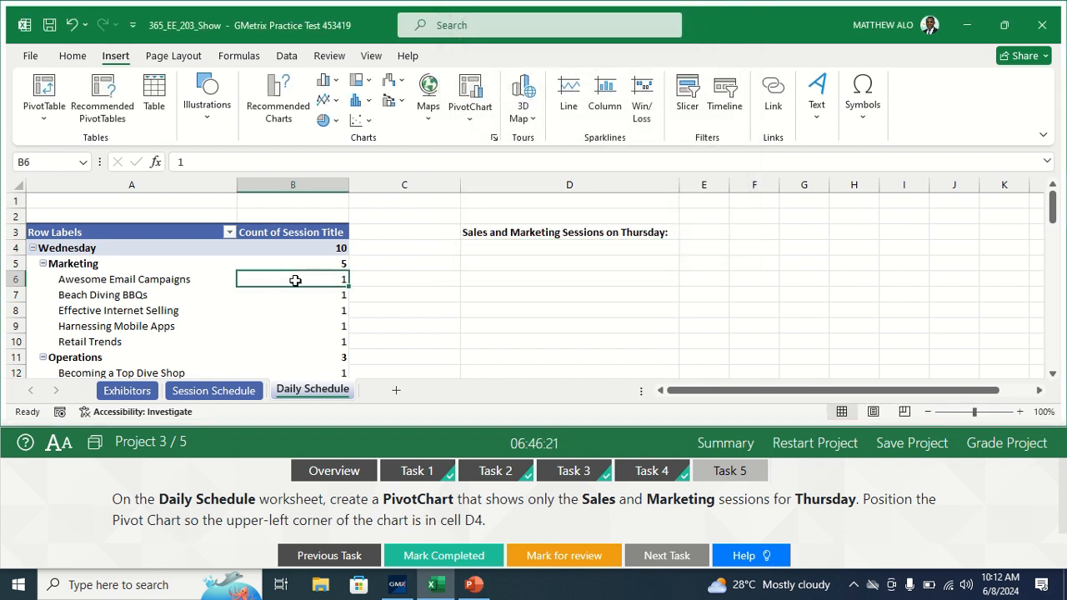
pyautogui.click(469, 94)
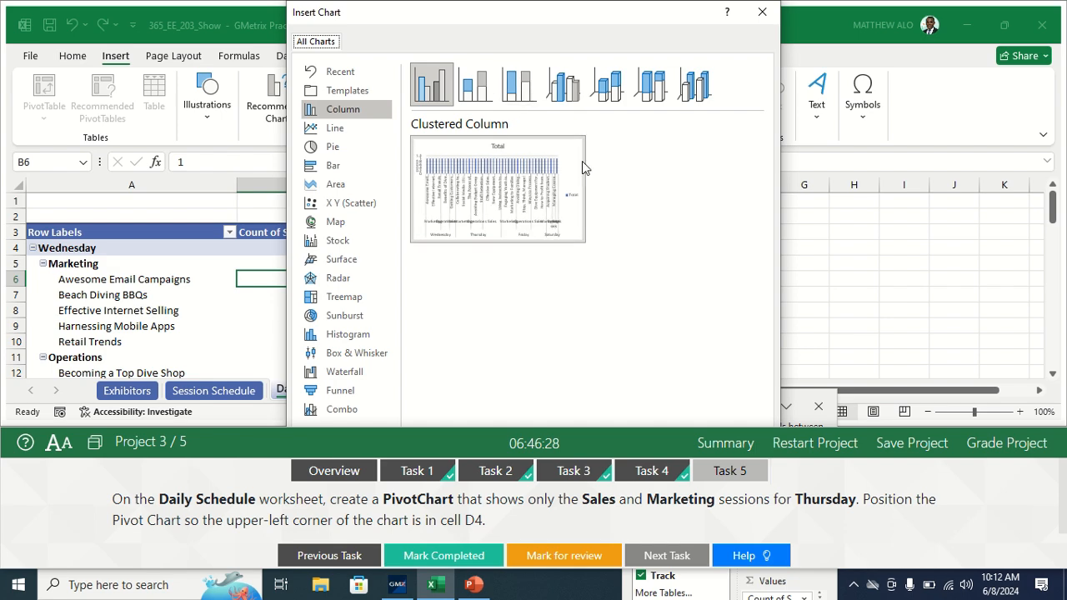
pyautogui.moveTo(585, 24); pyautogui.dragTo(646, 25)
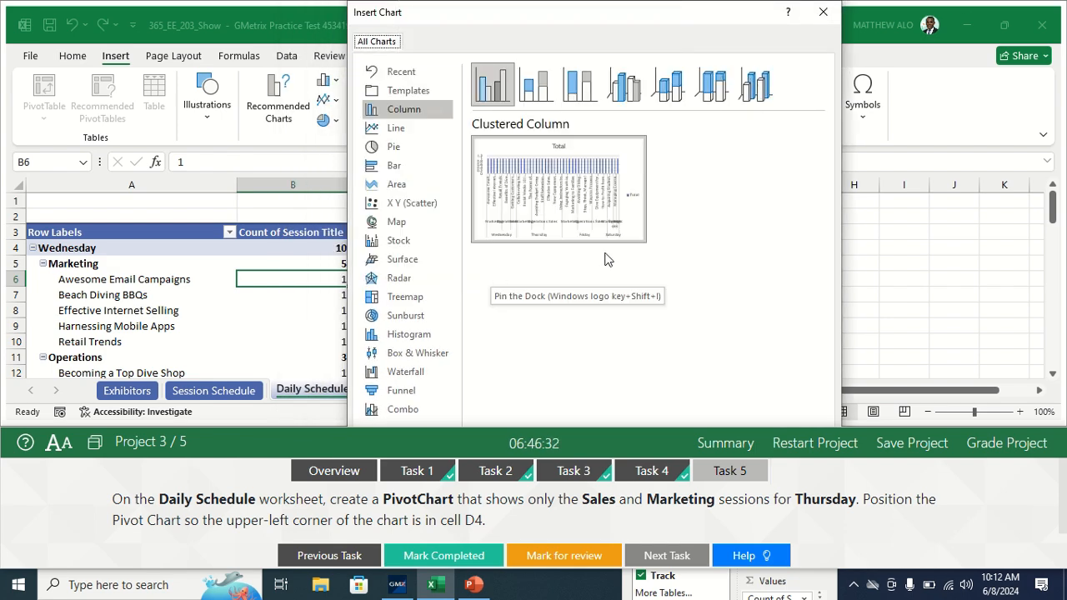
# Step: Dock the test runner above the workbook using its Top position
pyautogui.click(94, 441)
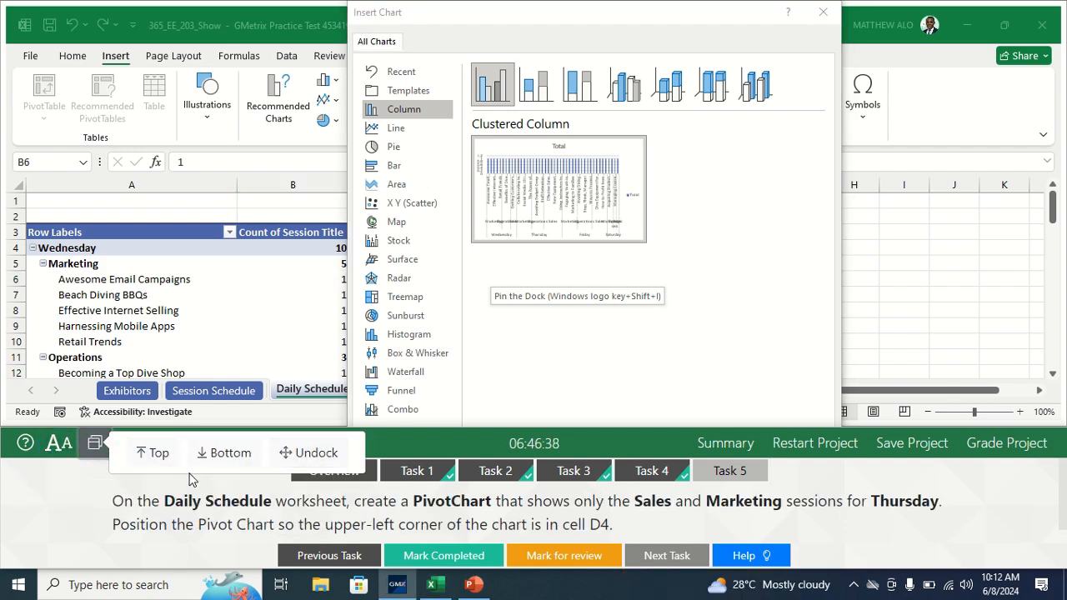
pyautogui.click(159, 454)
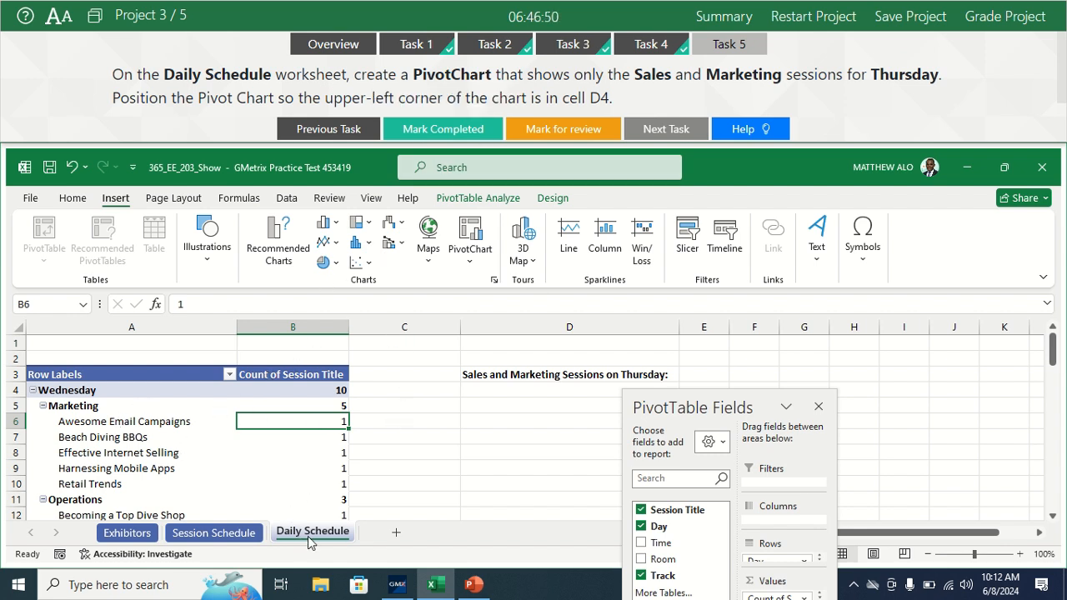
# Step: Insert a Clustered Column PivotChart based on the PivotTable in the Daily Schedule worksheet
pyautogui.click(154, 457)
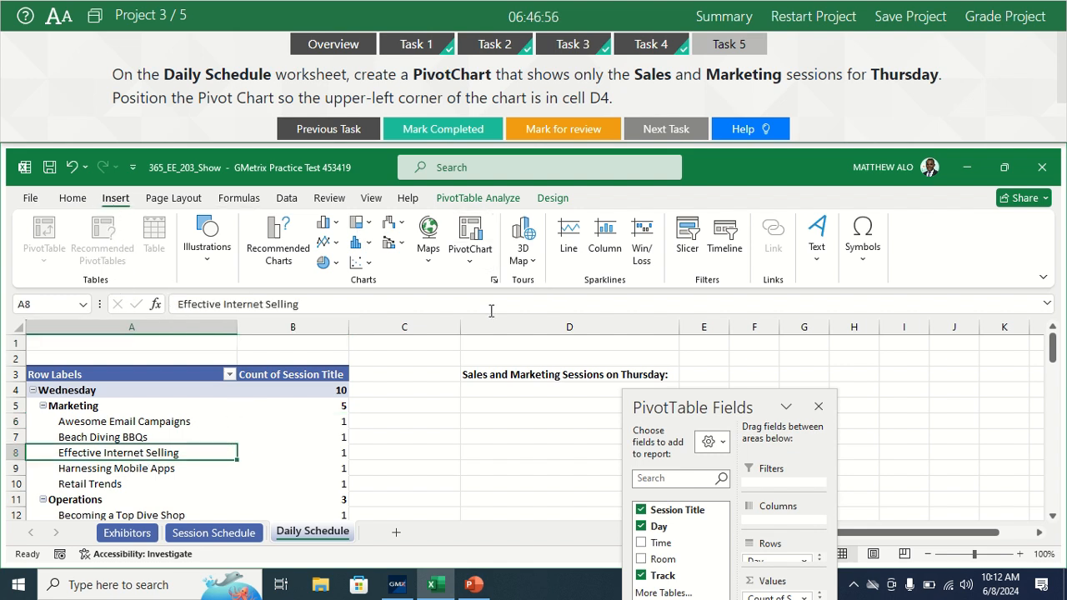
pyautogui.click(471, 231)
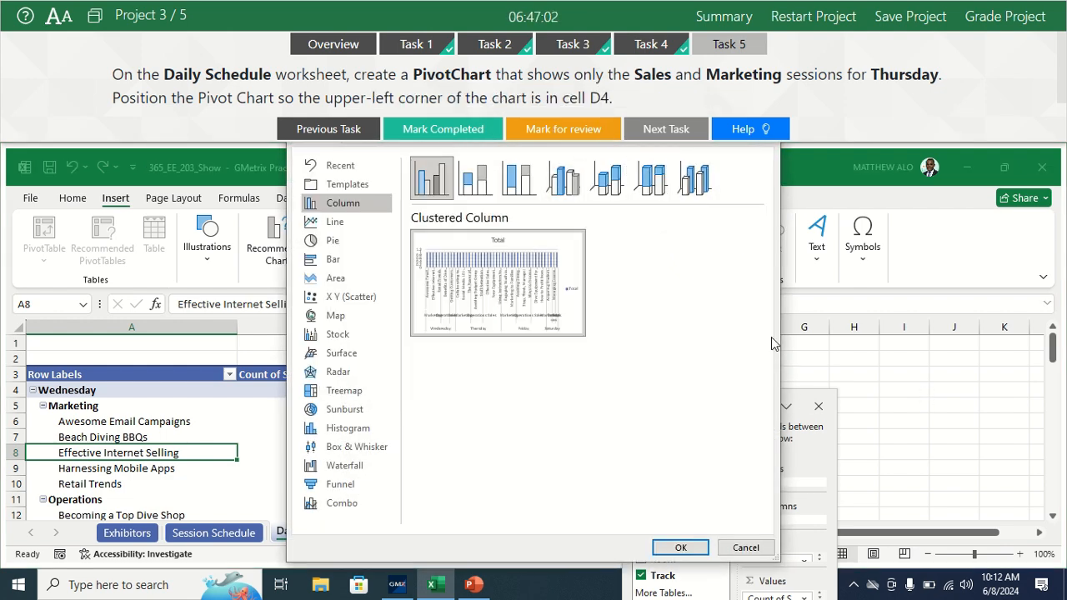
pyautogui.click(680, 548)
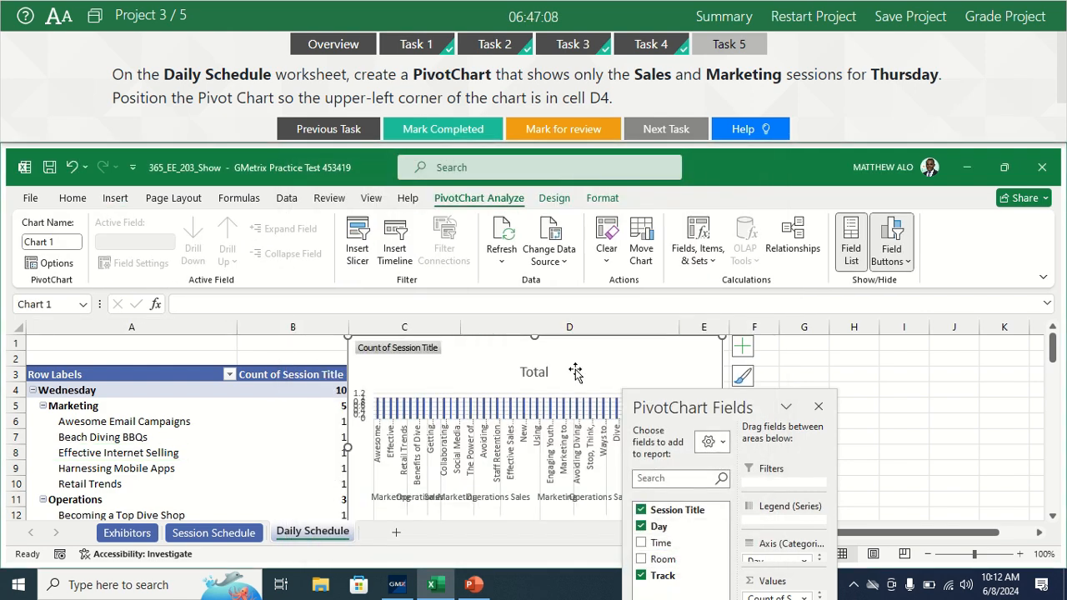
# Step: Filter the PivotChart's Day field to show only Thursday
pyautogui.moveTo(1053, 353); pyautogui.dragTo(1056, 365)
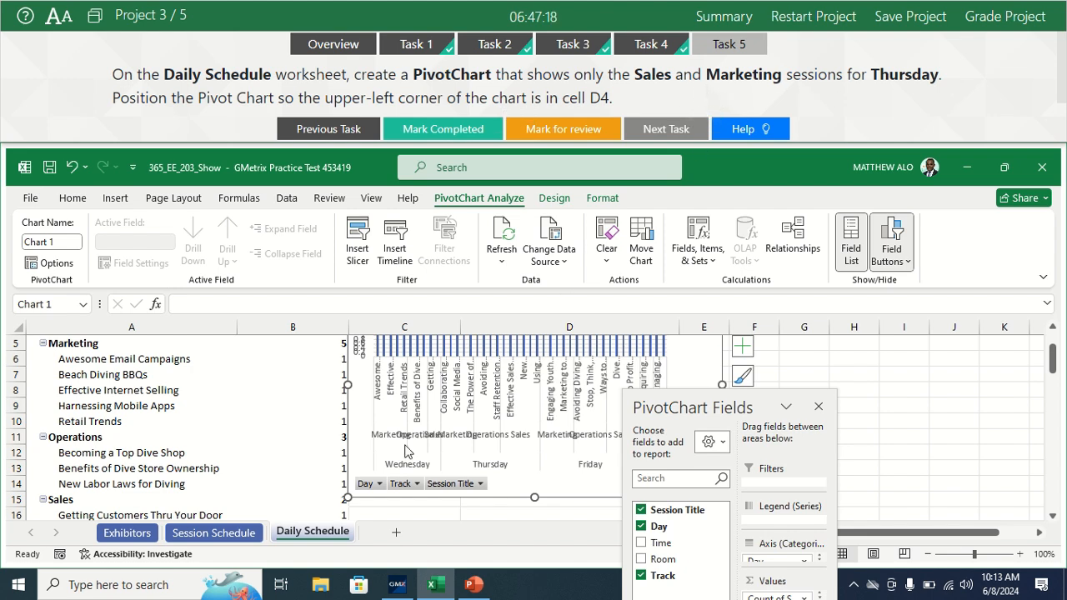
pyautogui.click(379, 484)
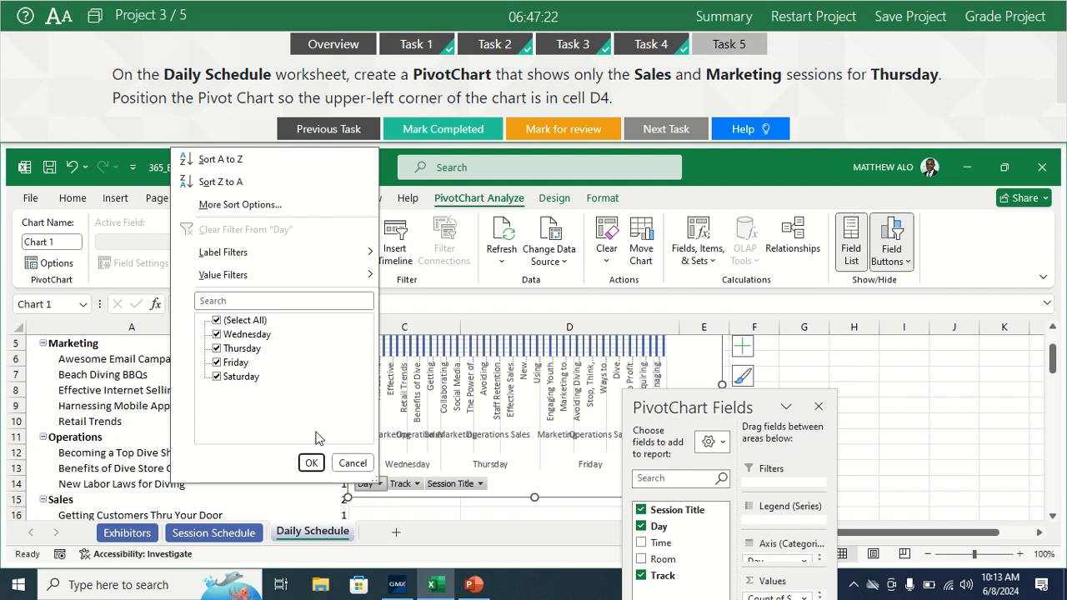
pyautogui.click(226, 324)
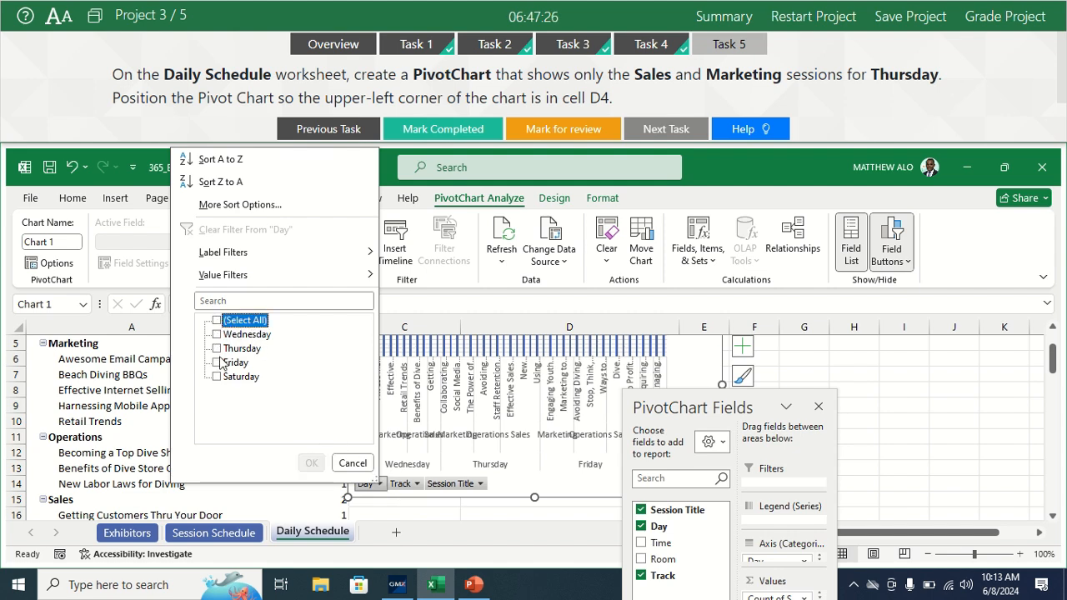
pyautogui.click(216, 350)
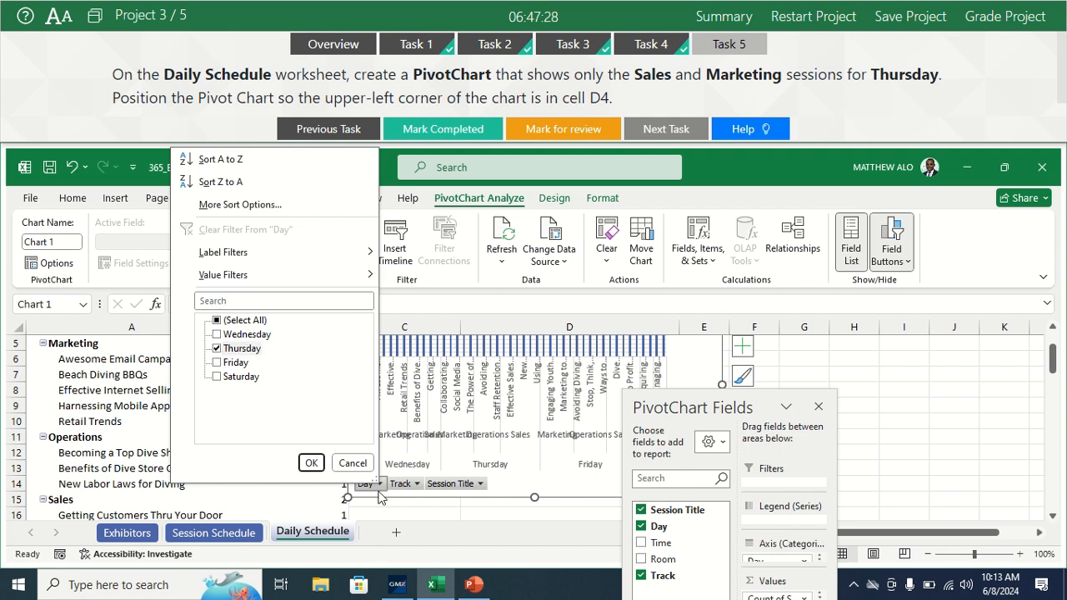
pyautogui.click(310, 462)
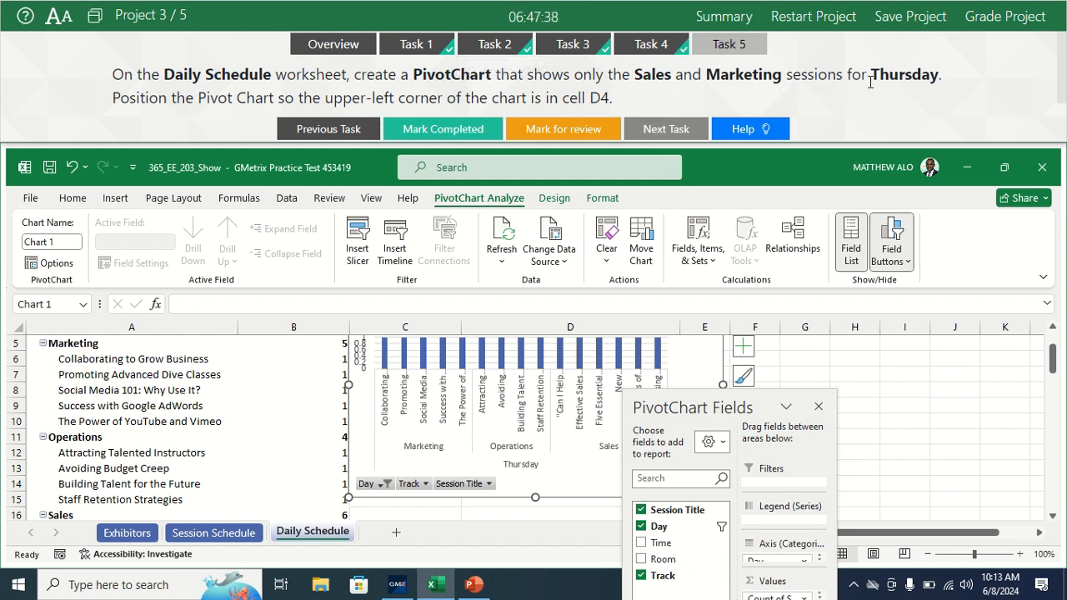
# Step: Filter the PivotChart's Track field to show only Marketing and Sales
pyautogui.click(424, 484)
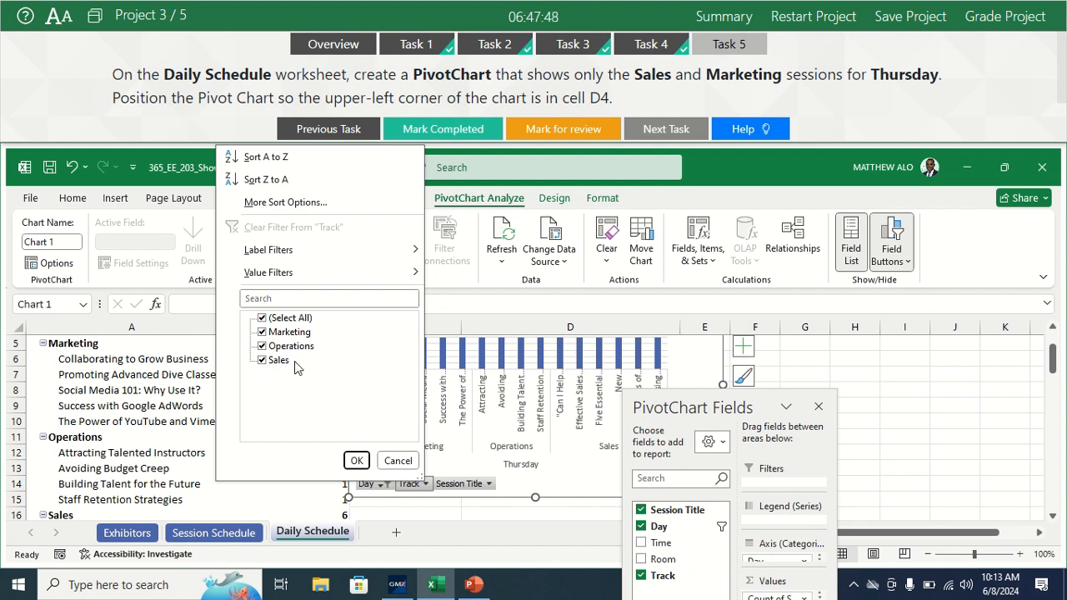
pyautogui.click(263, 318)
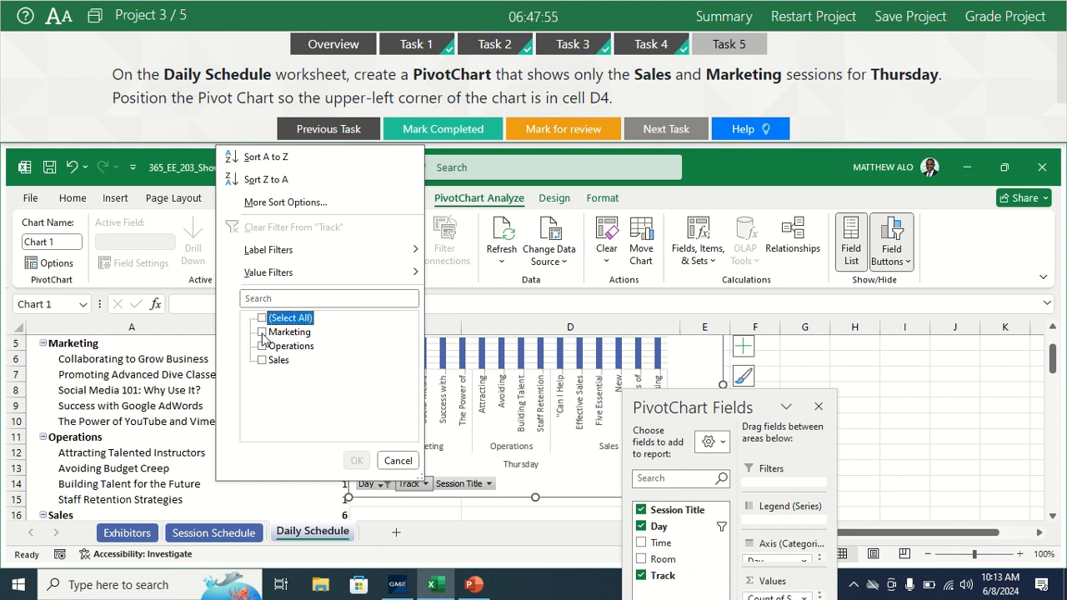
pyautogui.click(263, 360)
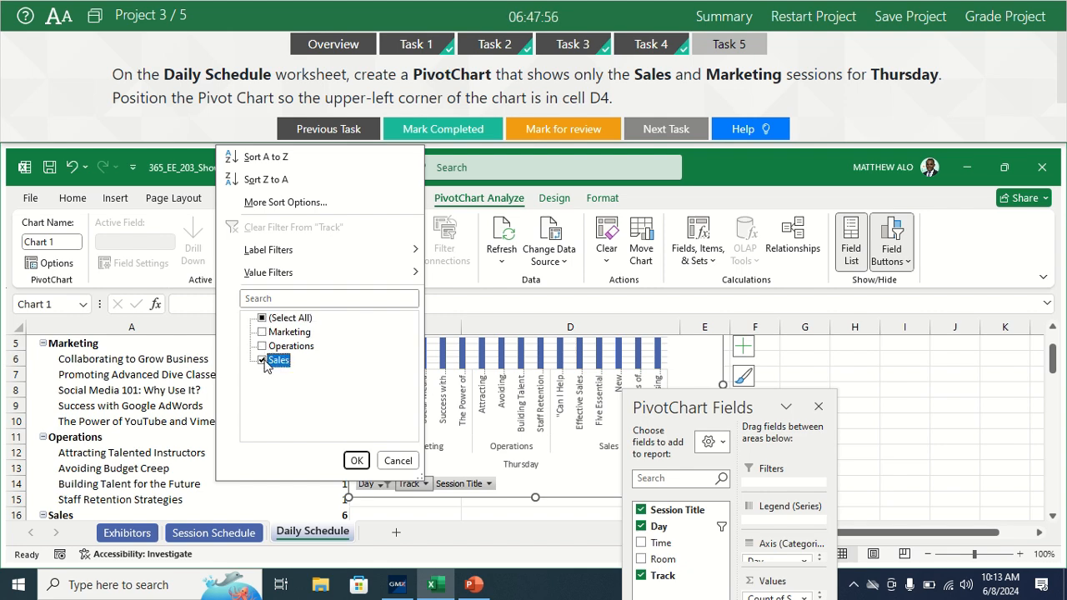
pyautogui.click(264, 333)
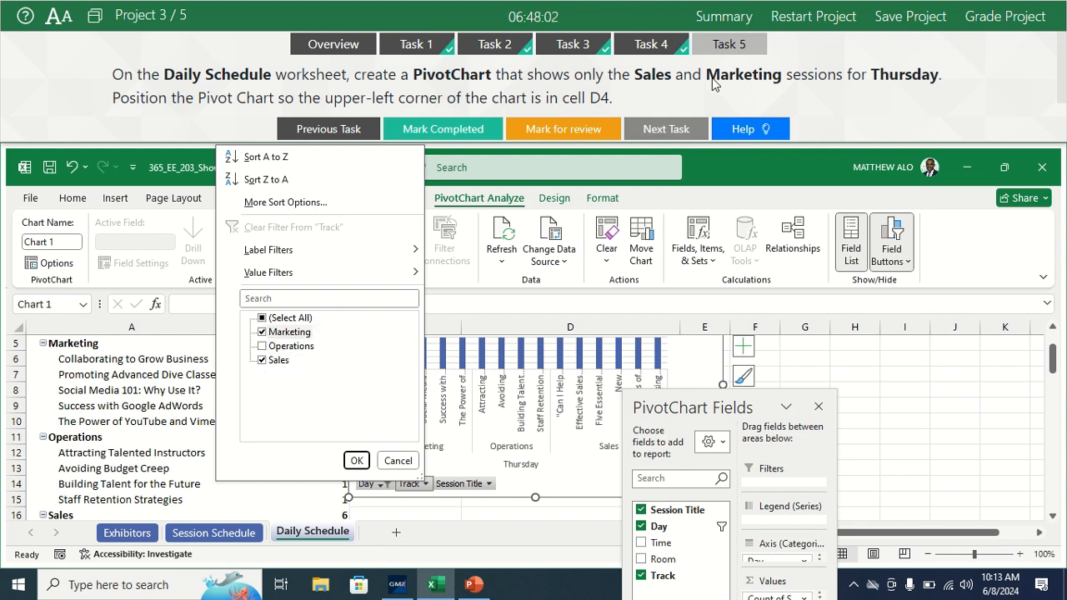
pyautogui.click(357, 461)
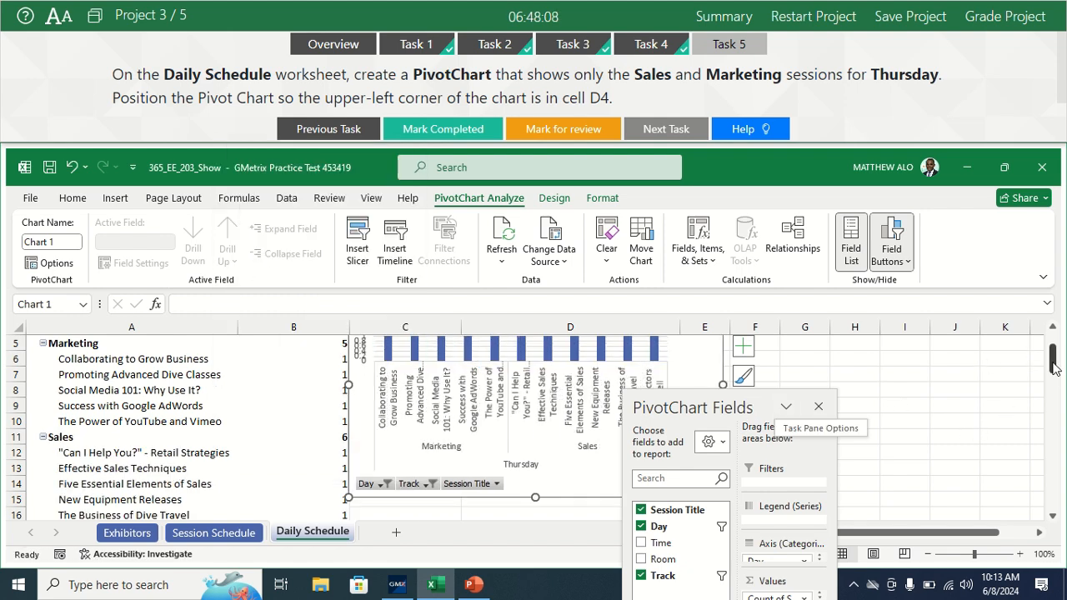
# Step: Move the PivotChart so its upper-left corner sits in cell D4, under the Sales and Marketing Sessions on Thursday label
pyautogui.moveTo(1052, 367); pyautogui.dragTo(1053, 327)
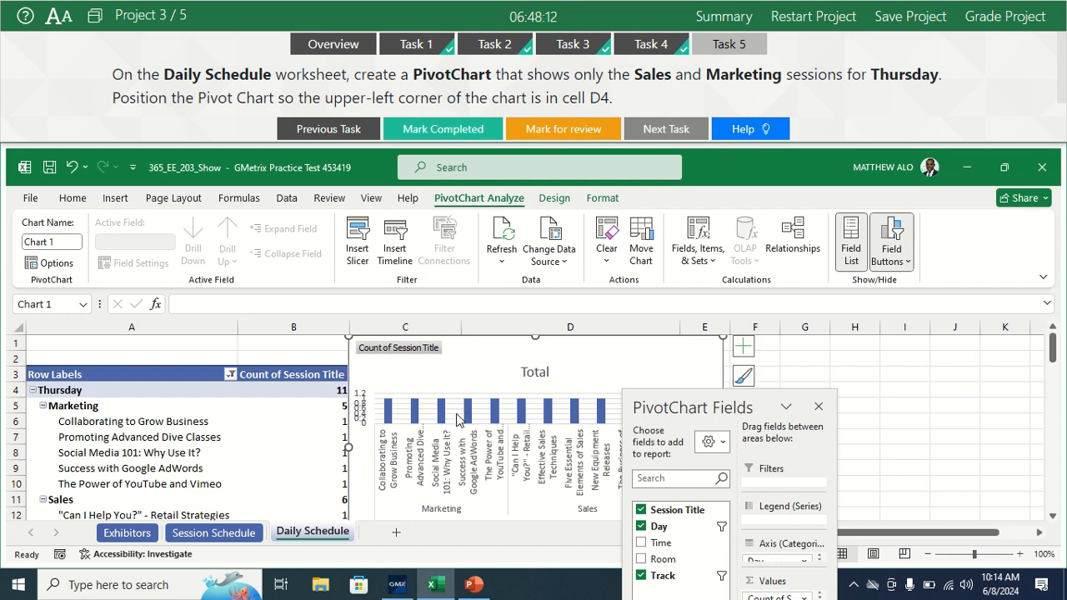
pyautogui.moveTo(478, 361); pyautogui.dragTo(600, 415)
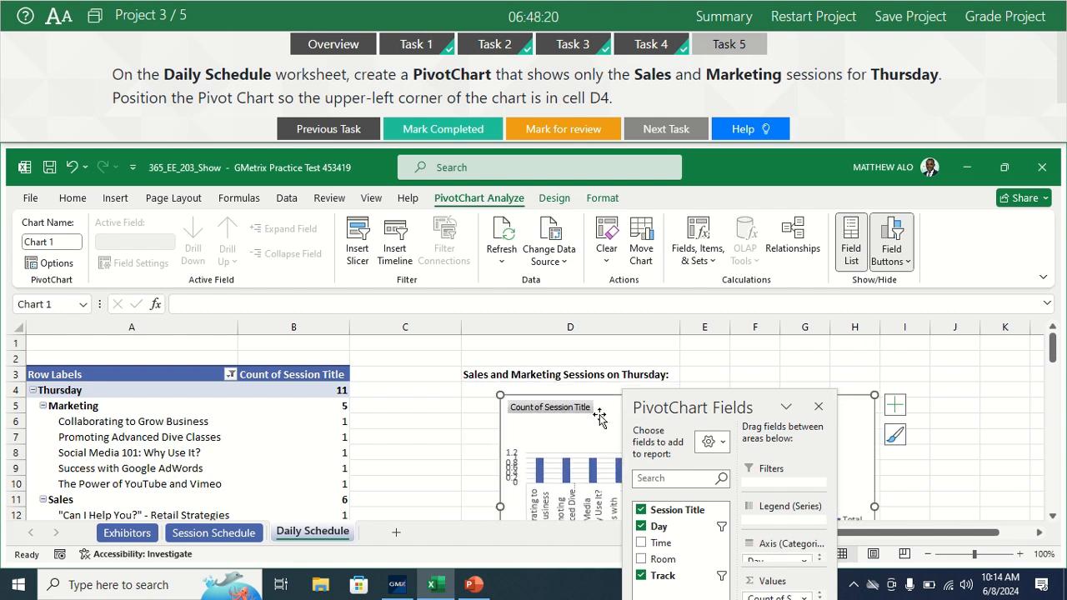
pyautogui.click(476, 391)
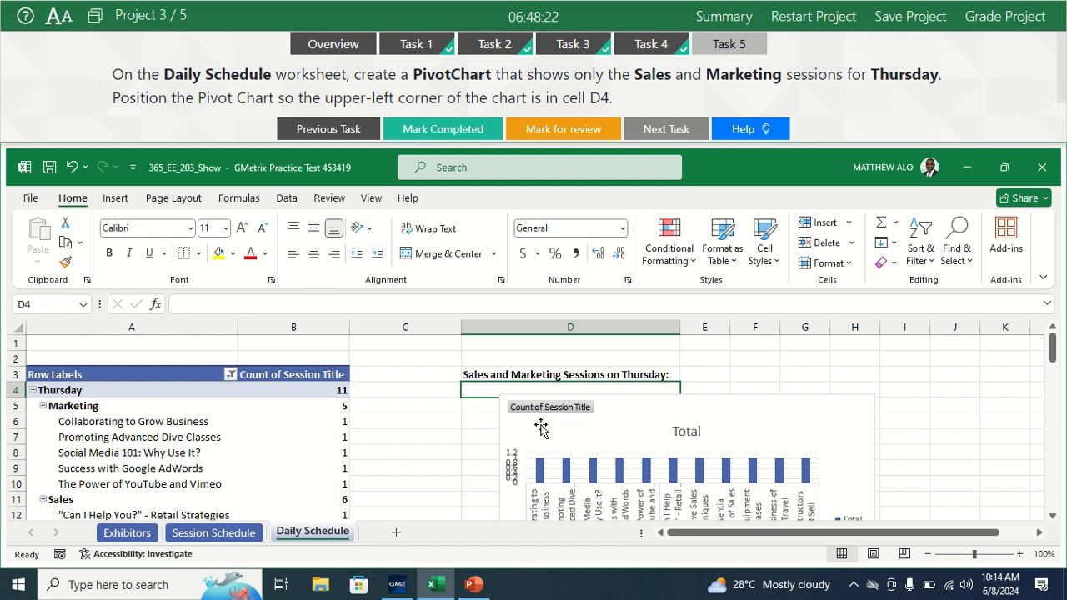
pyautogui.click(618, 404)
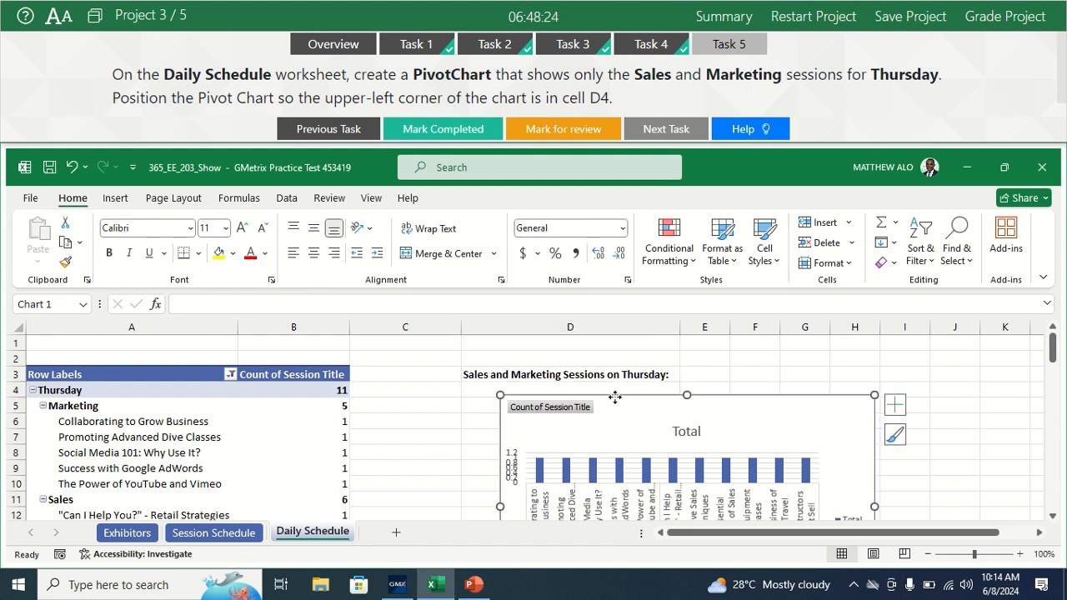
pyautogui.moveTo(614, 397); pyautogui.dragTo(591, 403)
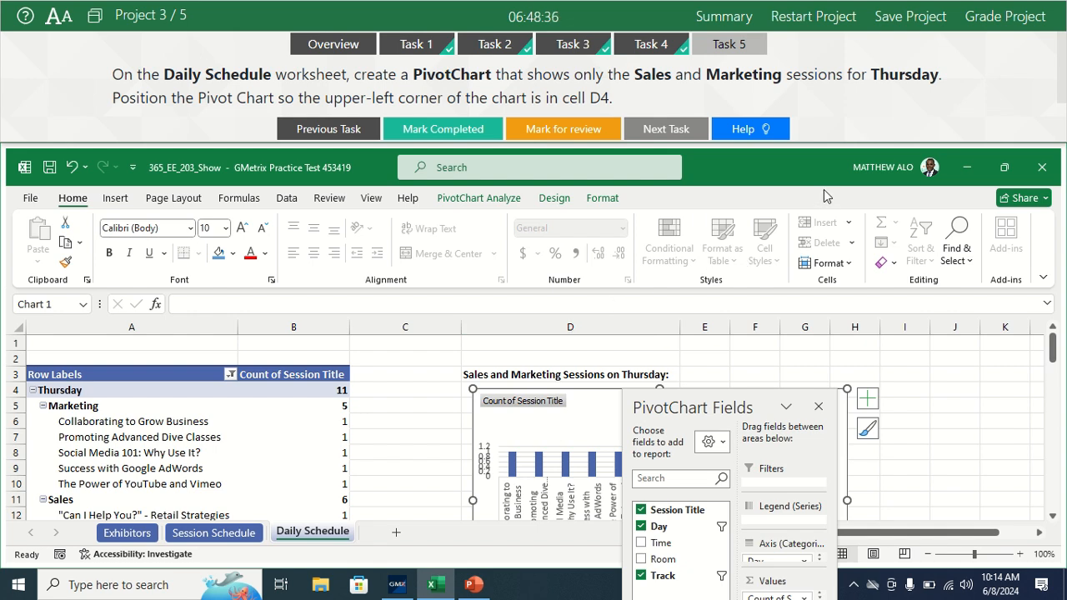
# Step: Mark Task 5 as completed, deselect the chart and submit Project 3 for grading
pyautogui.click(435, 129)
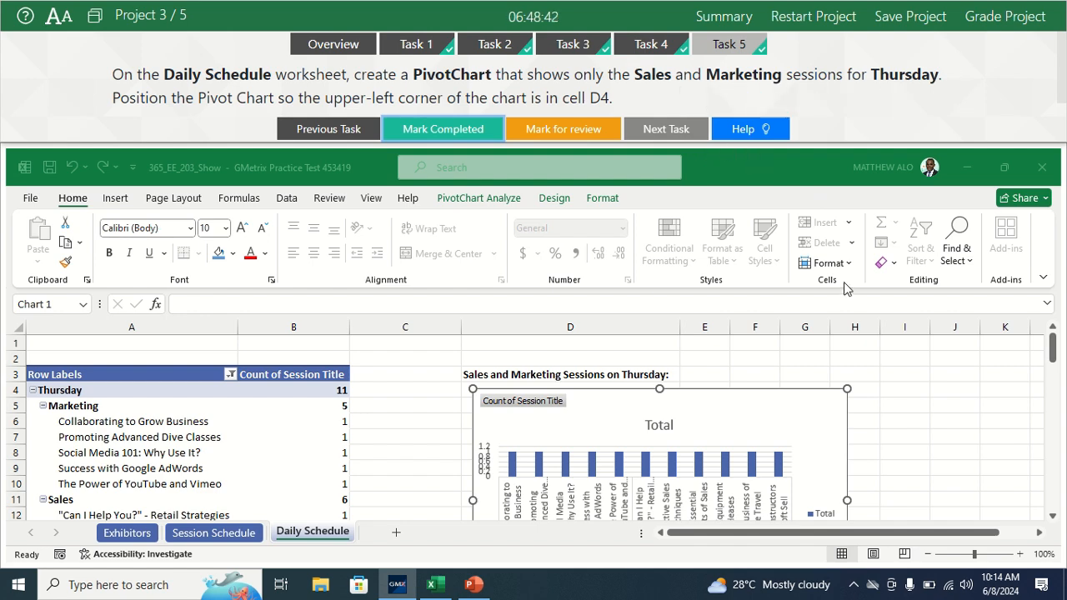
pyautogui.click(888, 405)
pyautogui.click(919, 393)
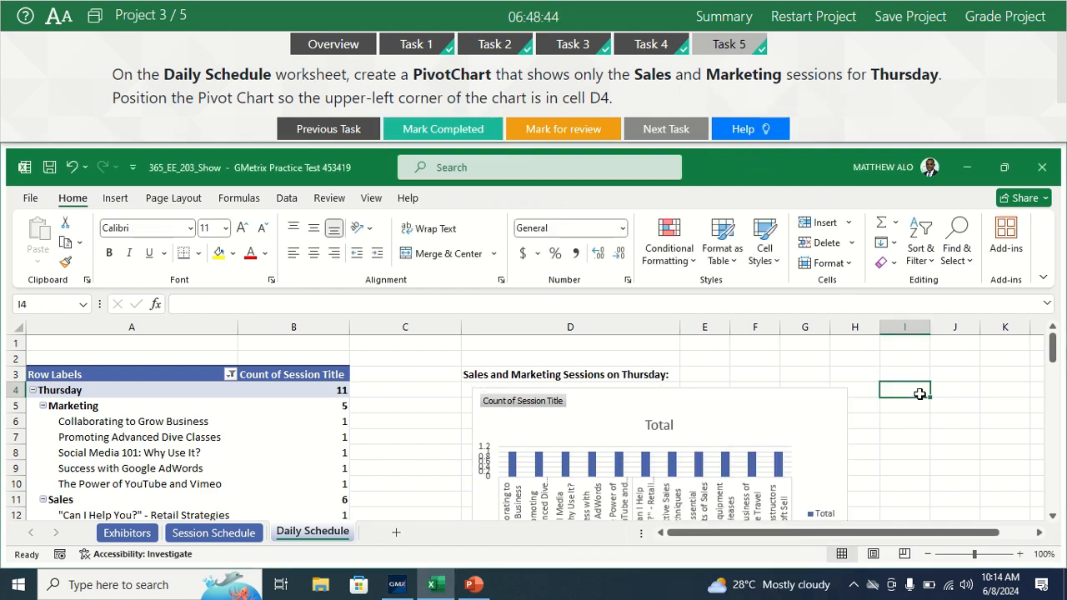
pyautogui.click(1004, 16)
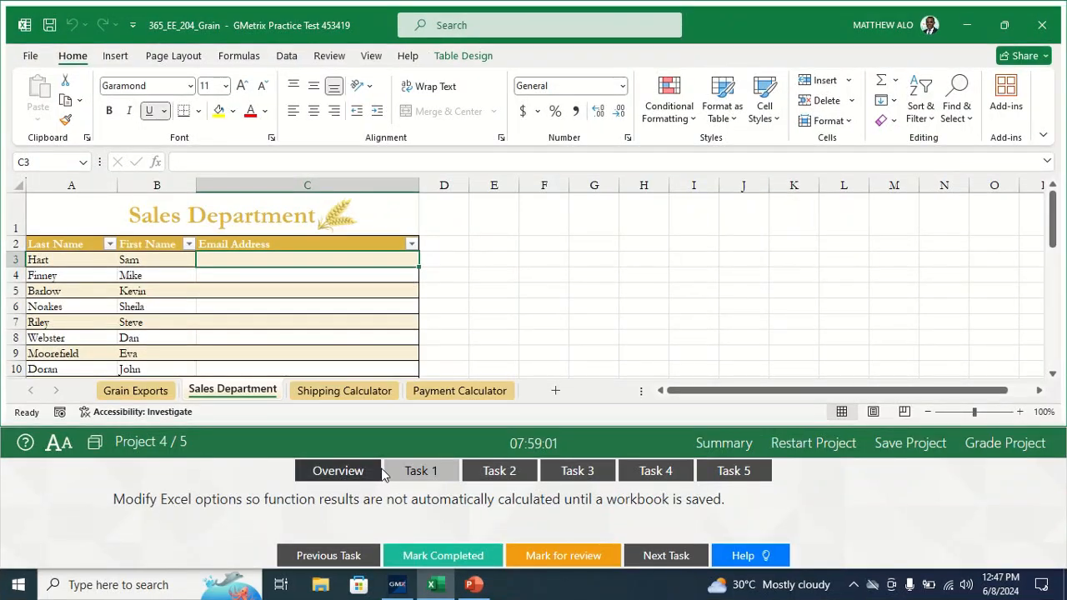
pyautogui.click(416, 470)
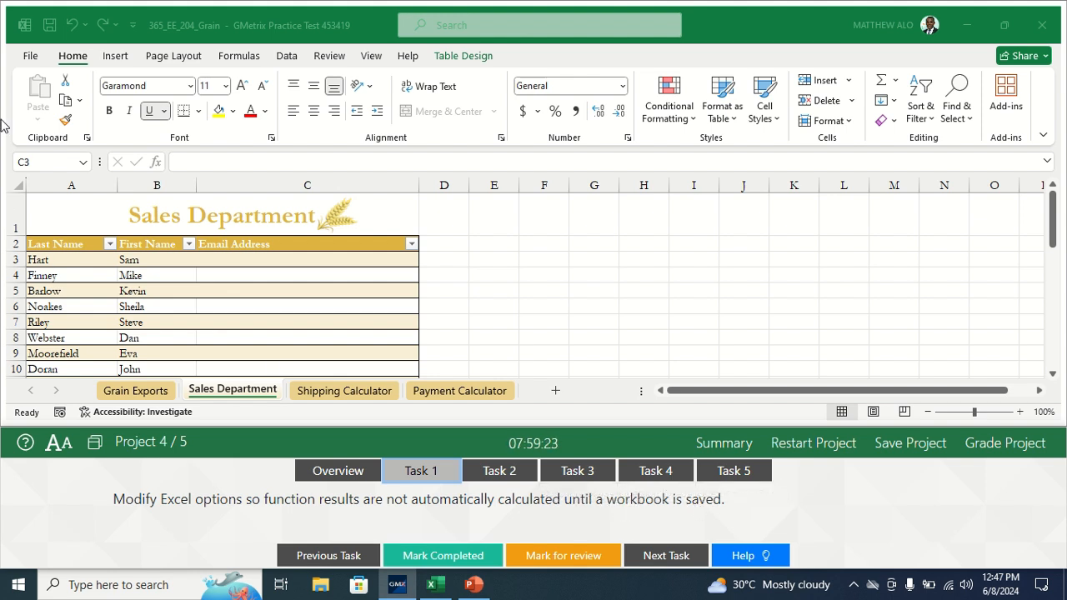
pyautogui.click(30, 65)
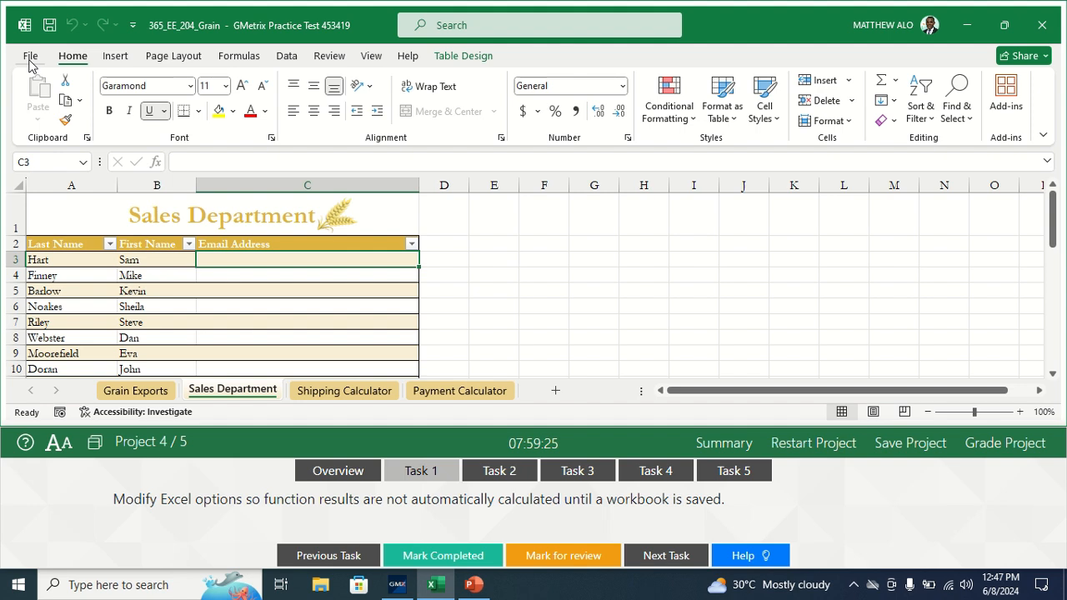
pyautogui.click(30, 59)
pyautogui.click(50, 388)
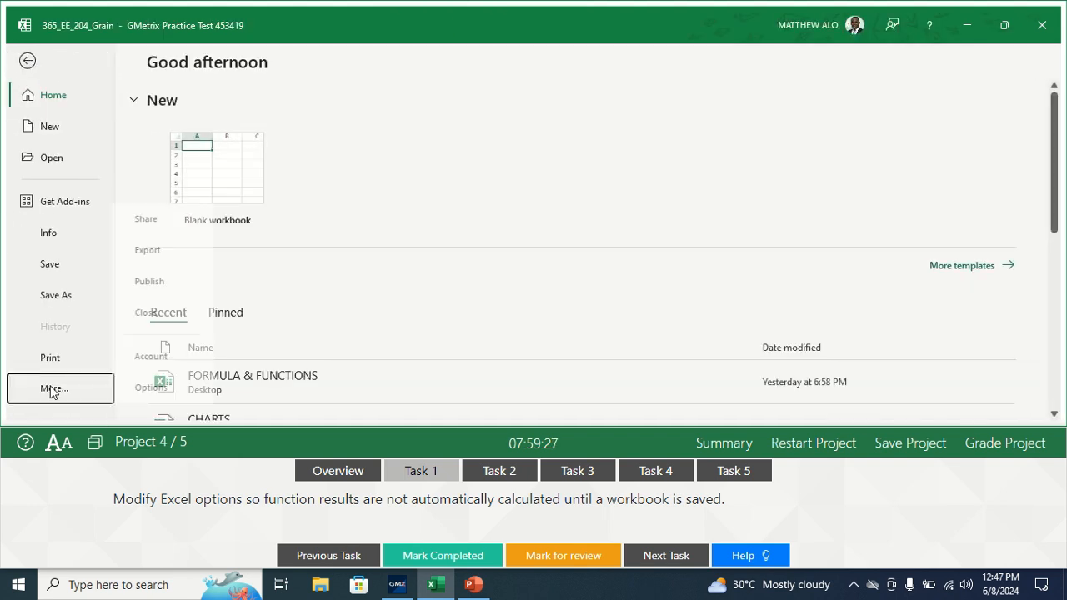
pyautogui.click(148, 388)
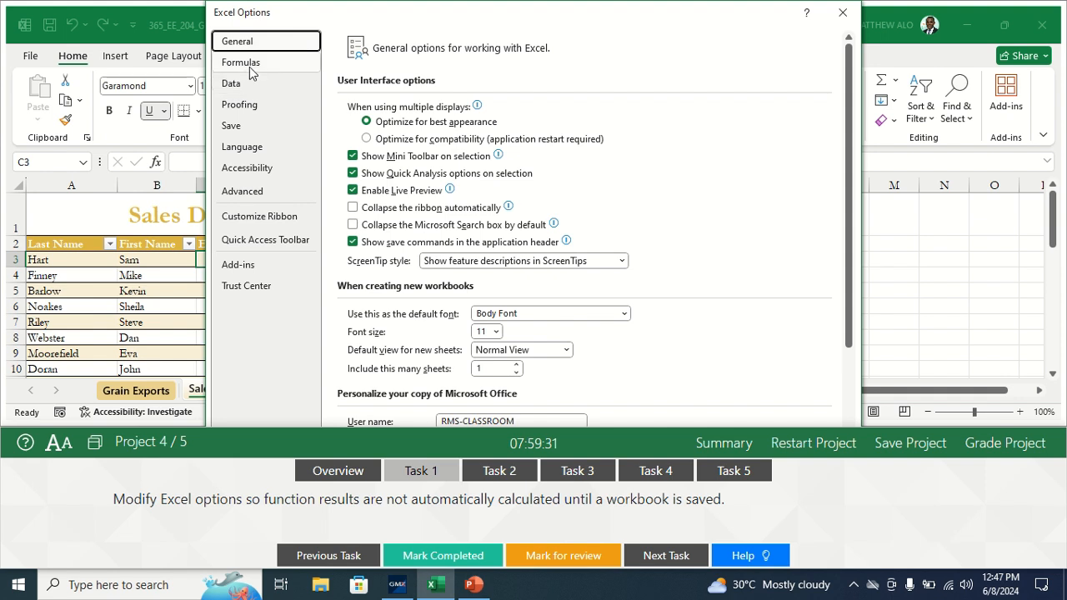
pyautogui.click(250, 72)
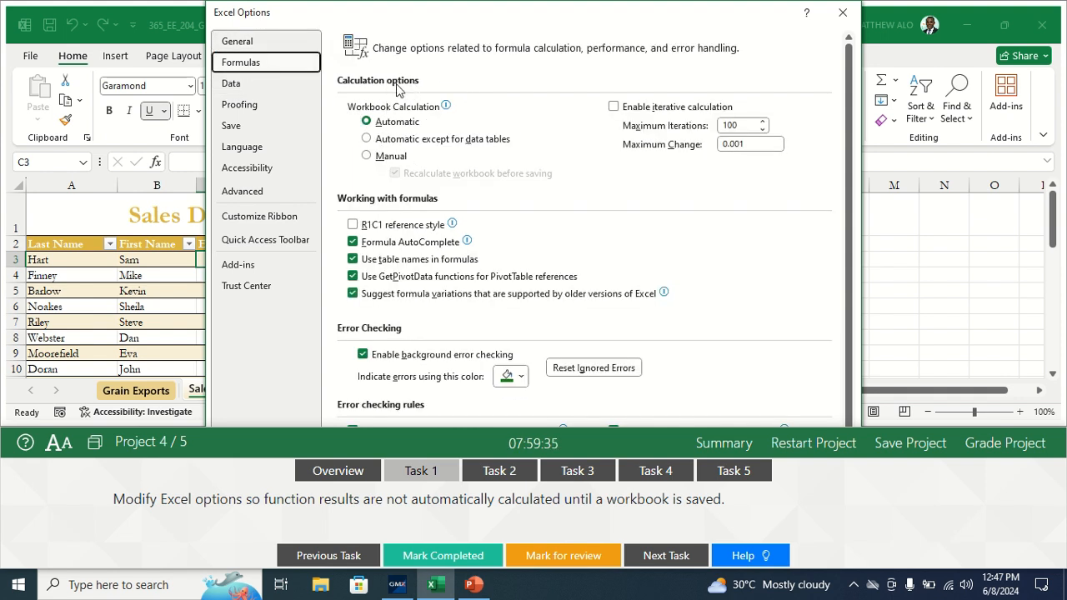
pyautogui.click(370, 156)
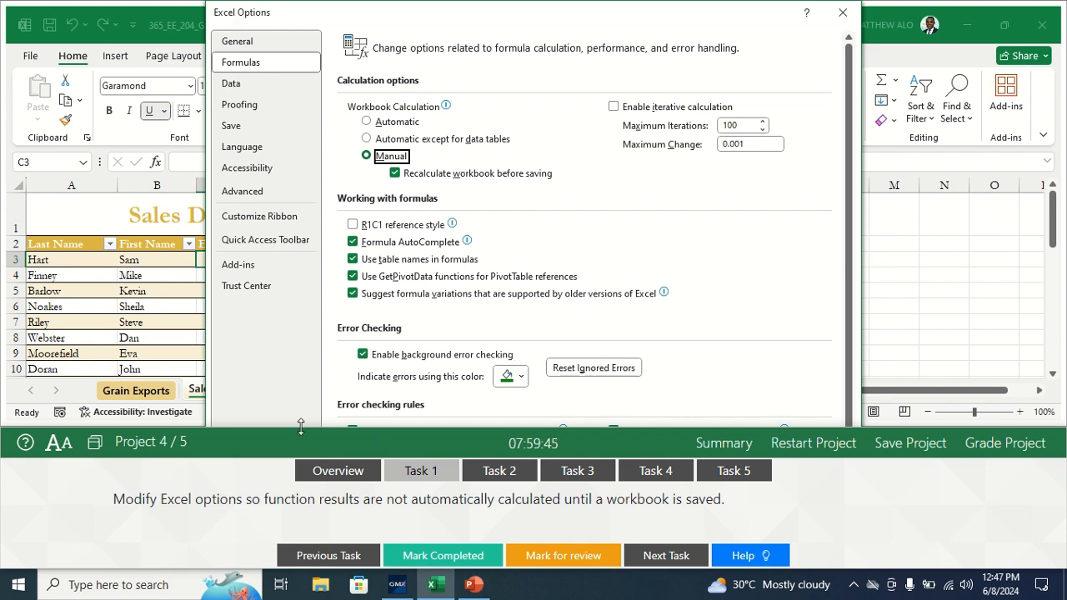
# Step: Dock the test runner above the Project 4 workbook
pyautogui.click(94, 445)
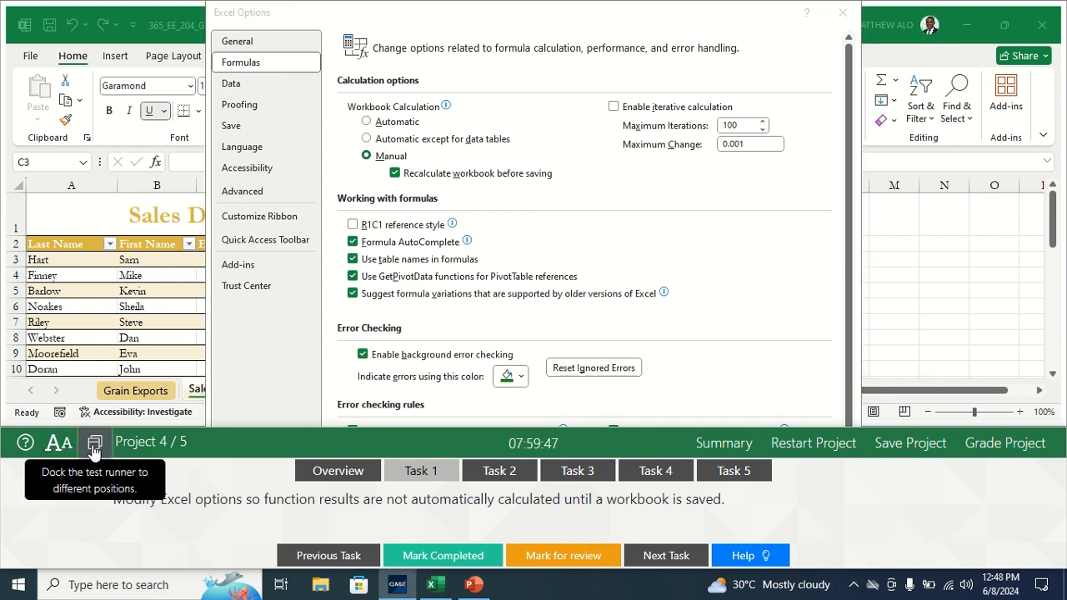
pyautogui.click(94, 446)
pyautogui.click(159, 452)
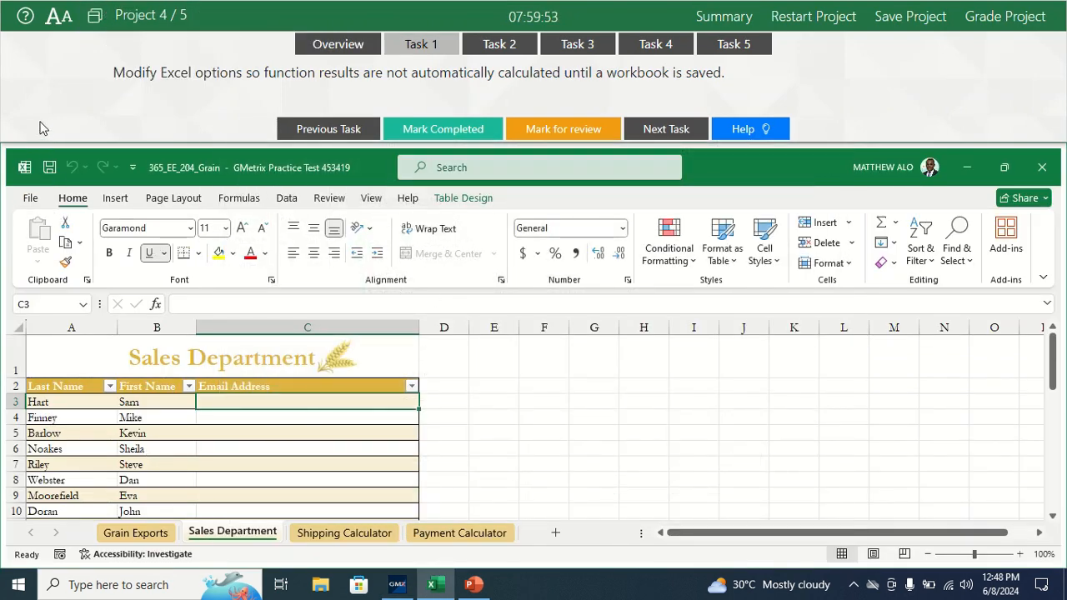
# Step: Set the workbook calculation to Manual with recalculation before saving in the Excel options, shrinking the test runner to uncover the settings
pyautogui.click(31, 200)
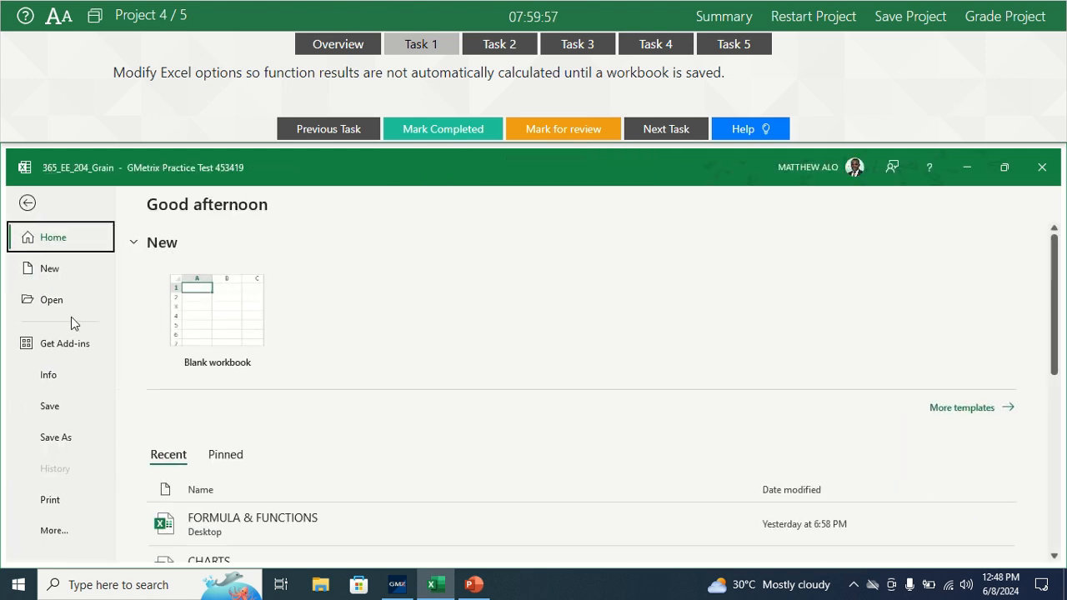
pyautogui.click(52, 530)
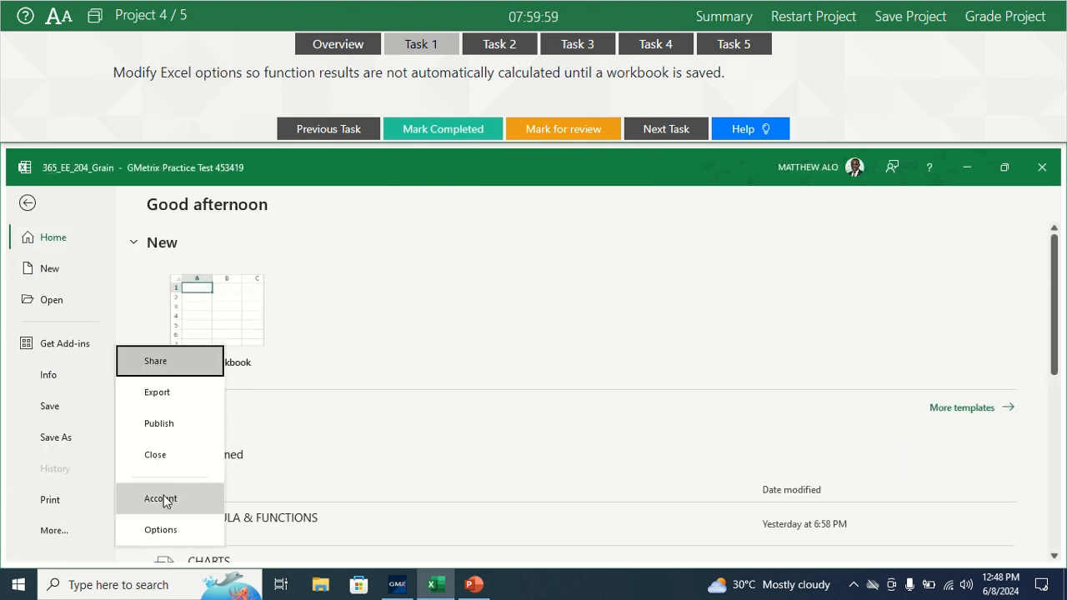
pyautogui.click(151, 527)
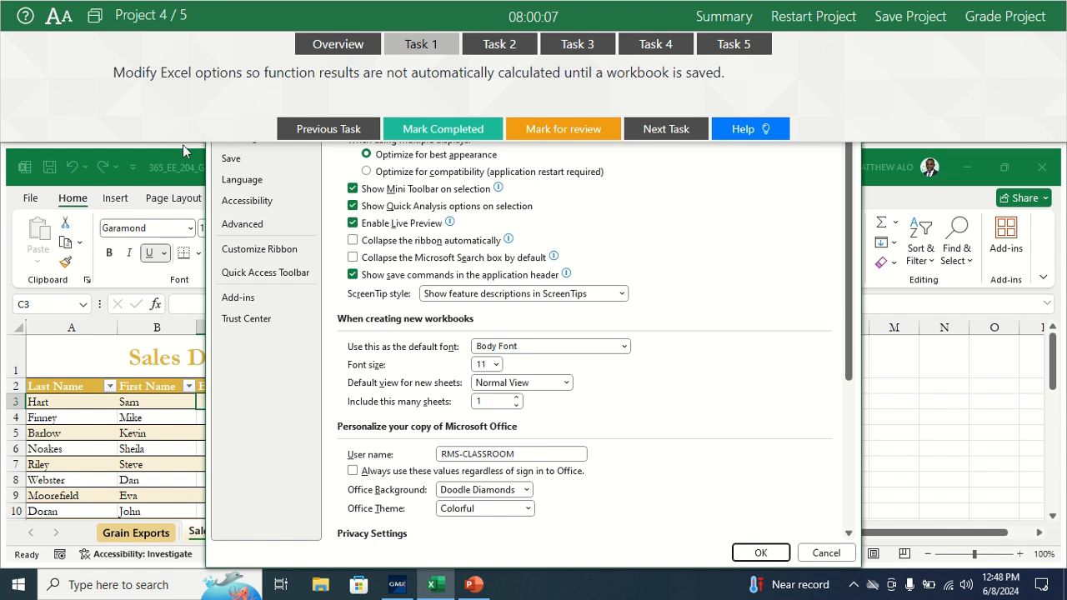
pyautogui.moveTo(182, 138); pyautogui.dragTo(184, 82)
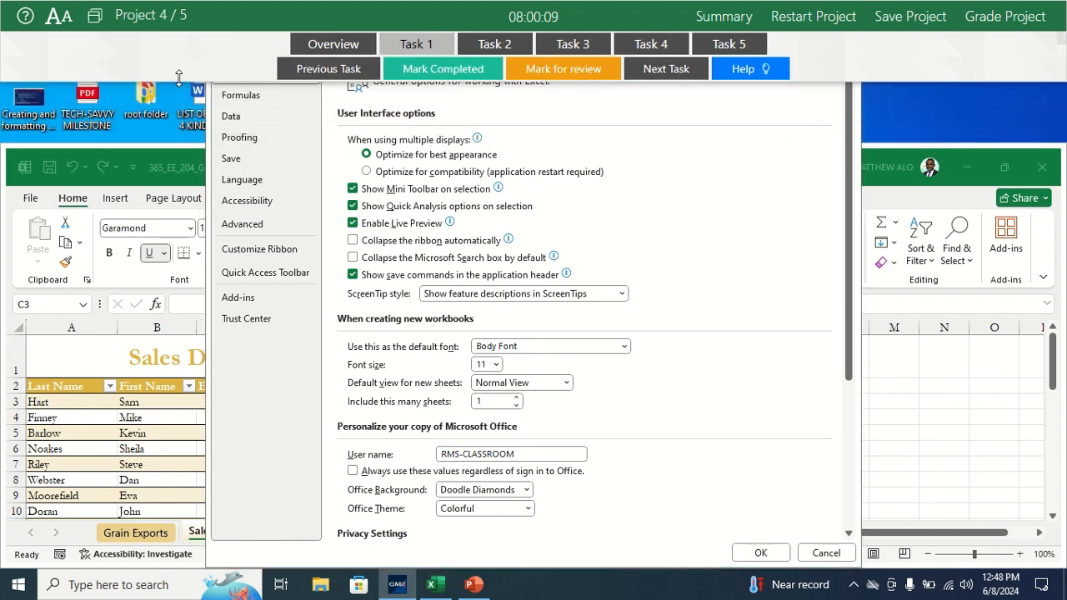
pyautogui.click(247, 100)
pyautogui.click(246, 98)
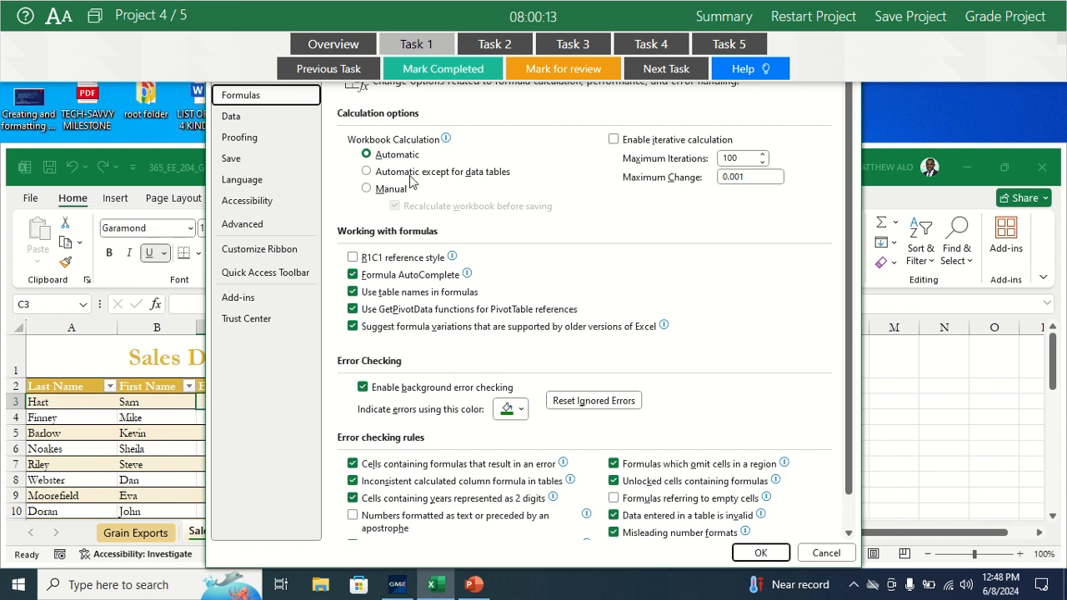
pyautogui.click(379, 190)
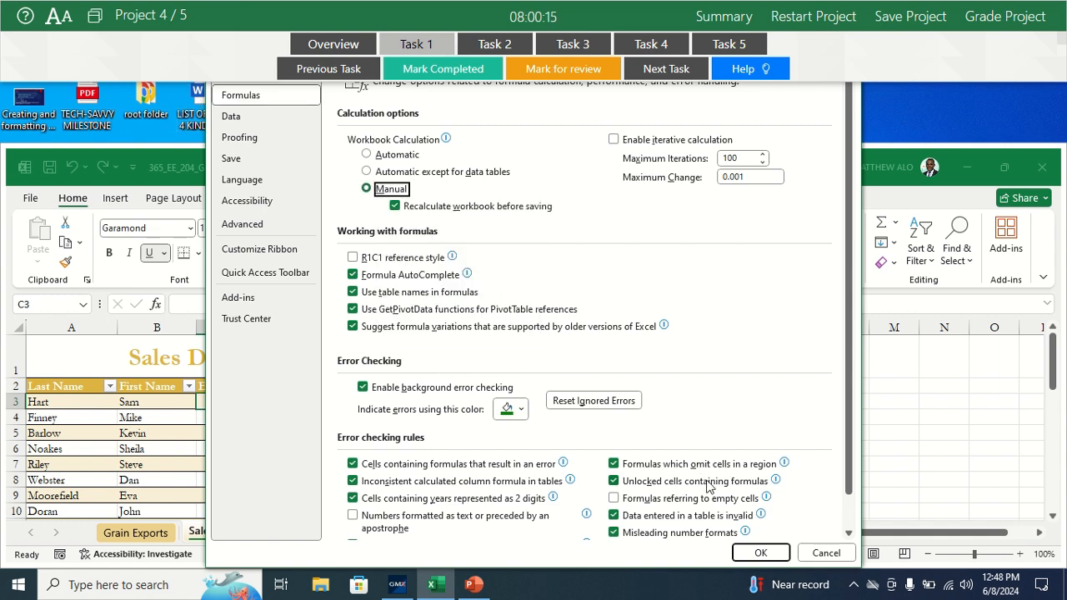
pyautogui.click(759, 553)
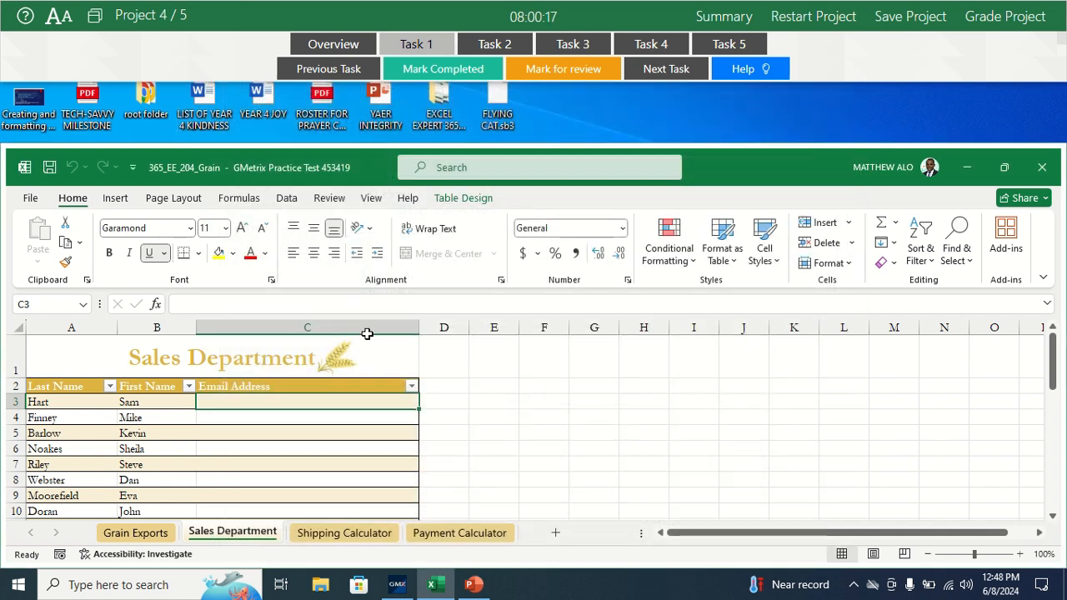
# Step: Restore the test runner's height, mark Task 1 as completed and open Task 2 with its Sales Department worksheet
pyautogui.moveTo(130, 81); pyautogui.dragTo(129, 141)
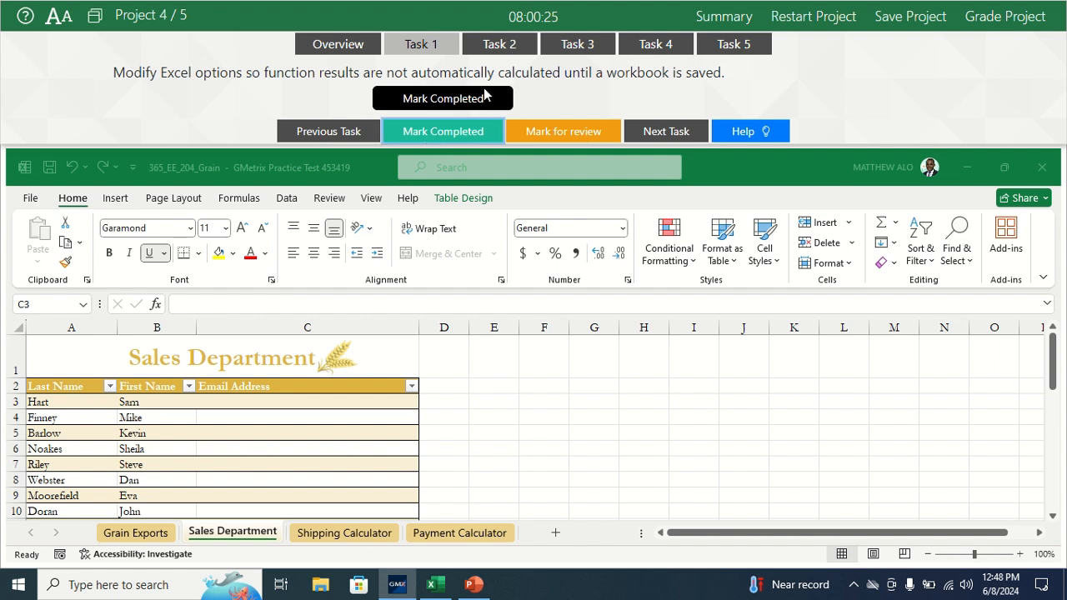
pyautogui.click(493, 45)
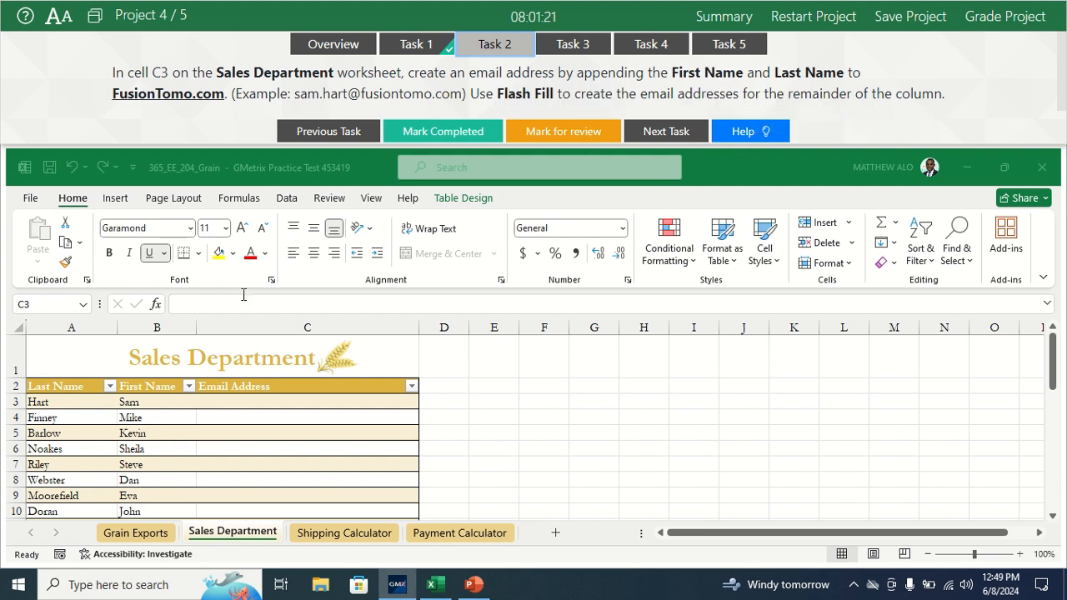
pyautogui.click(235, 534)
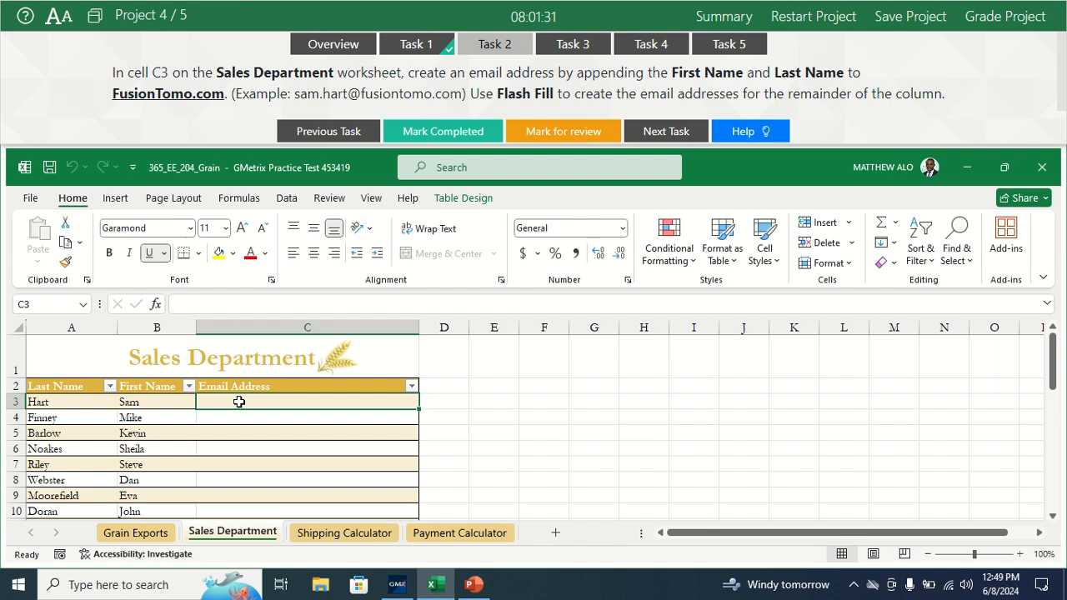
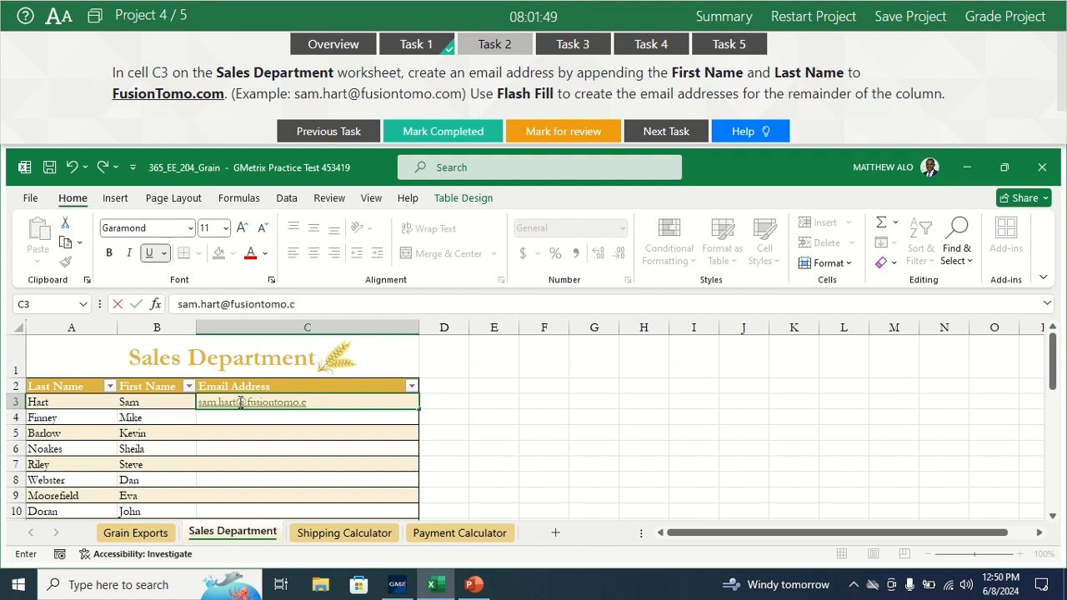
# Step: Flash Fill the remaining e-mail addresses in the Email Address column, starting from cell C4
pyautogui.click(273, 418)
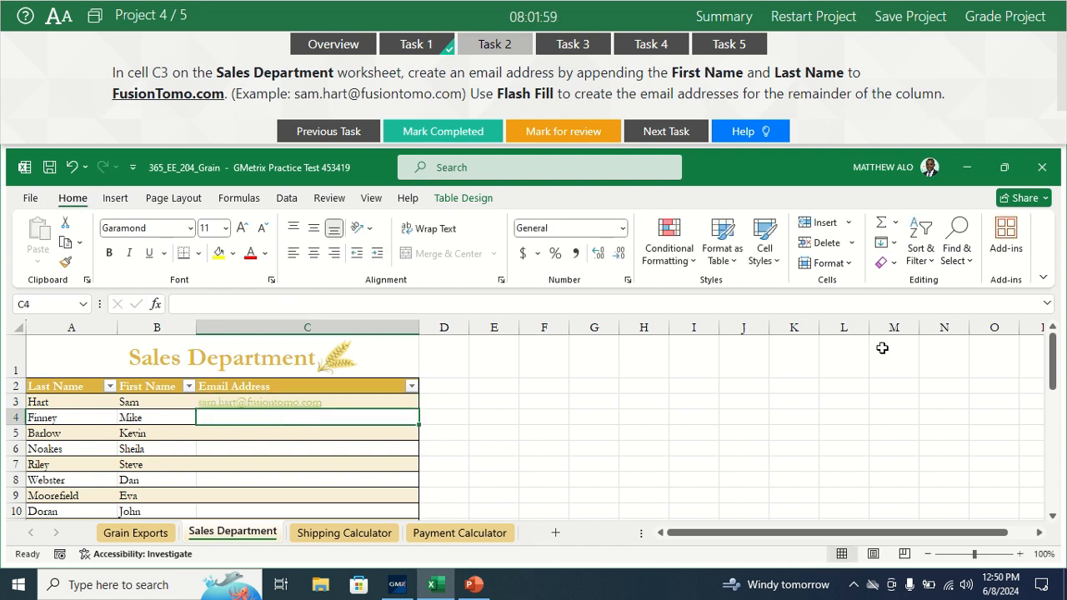
pyautogui.click(894, 245)
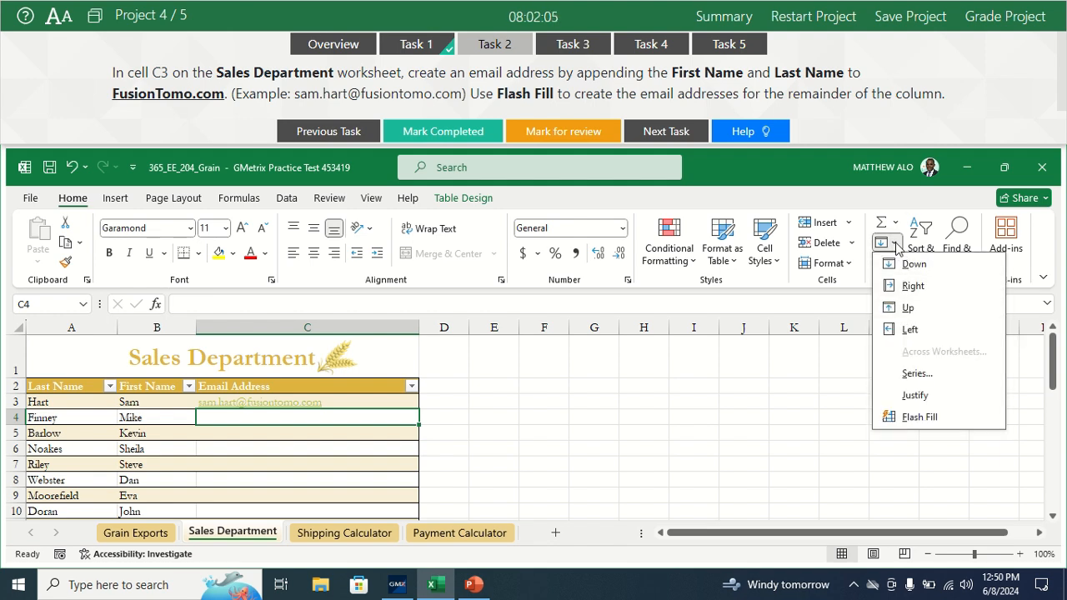
pyautogui.click(911, 417)
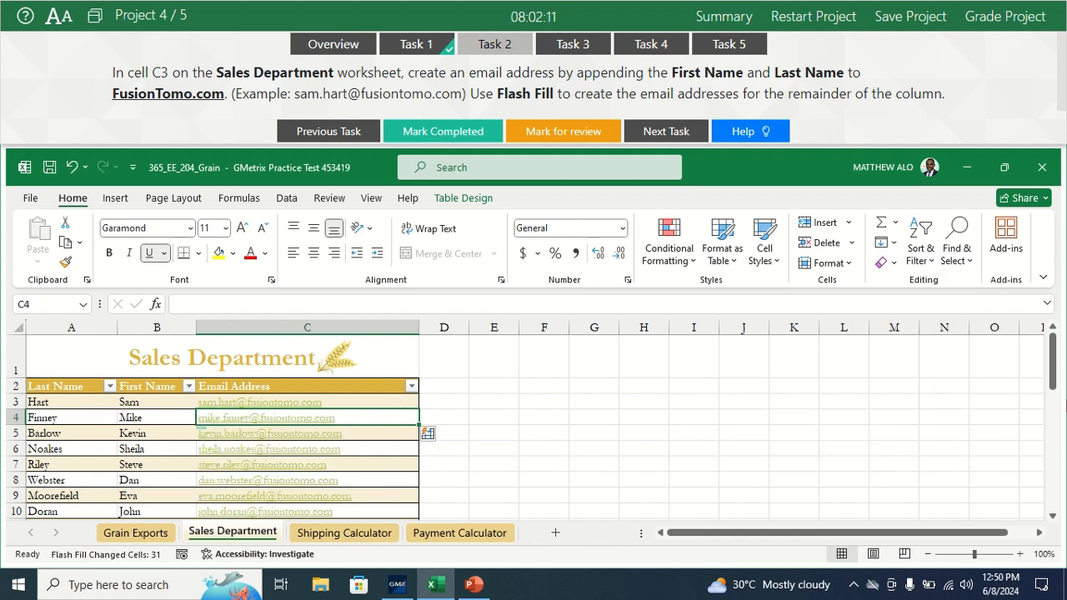
pyautogui.moveTo(1053, 385); pyautogui.dragTo(1043, 329)
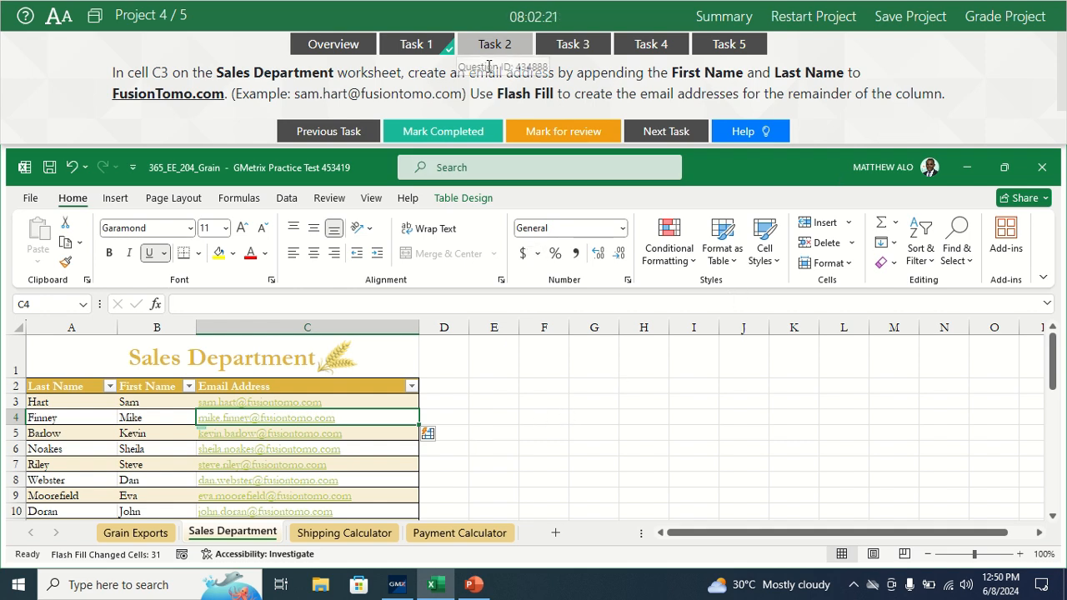
# Step: Mark Task 2 as completed and open Task 3 with its Grain Exports worksheet
pyautogui.click(444, 133)
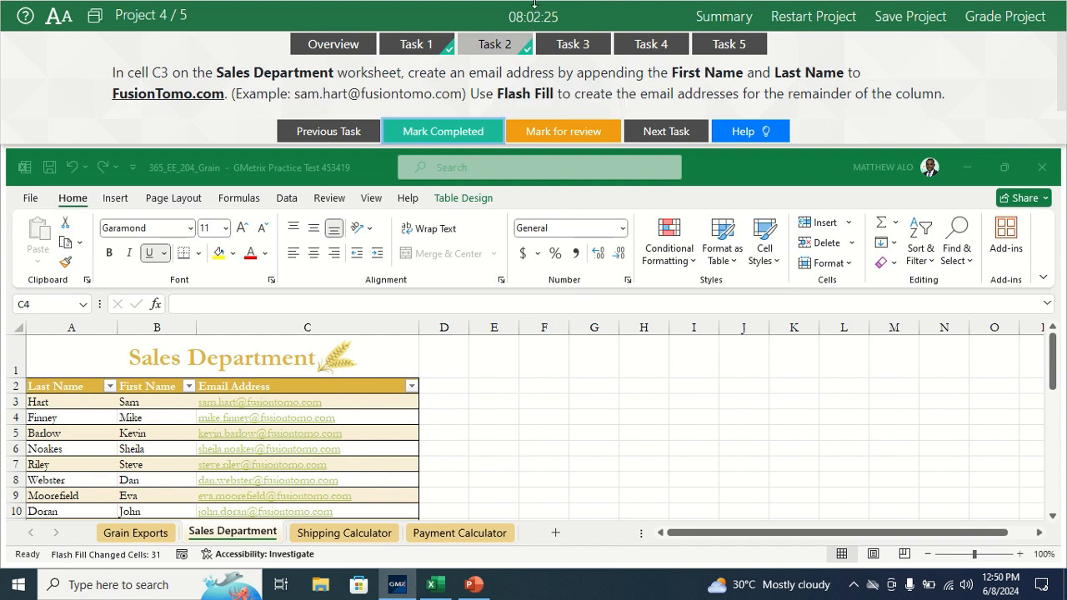
pyautogui.click(577, 48)
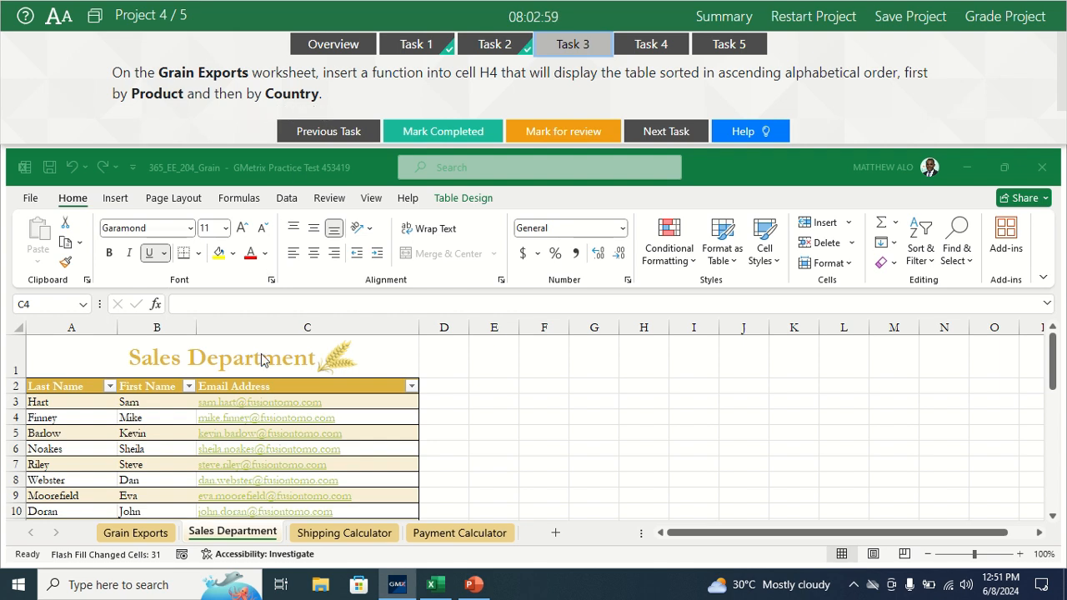
pyautogui.click(132, 533)
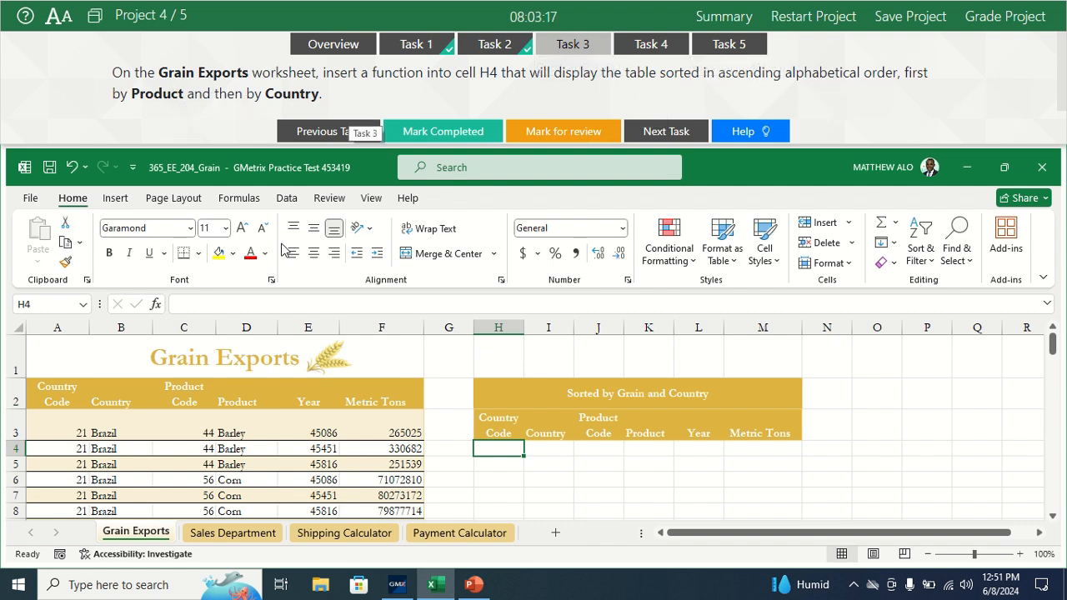
# Step: Start a SORTBY function in cell H4 with its arguments dialog and set the whole grain table, Table2, as the array
pyautogui.click(207, 306)
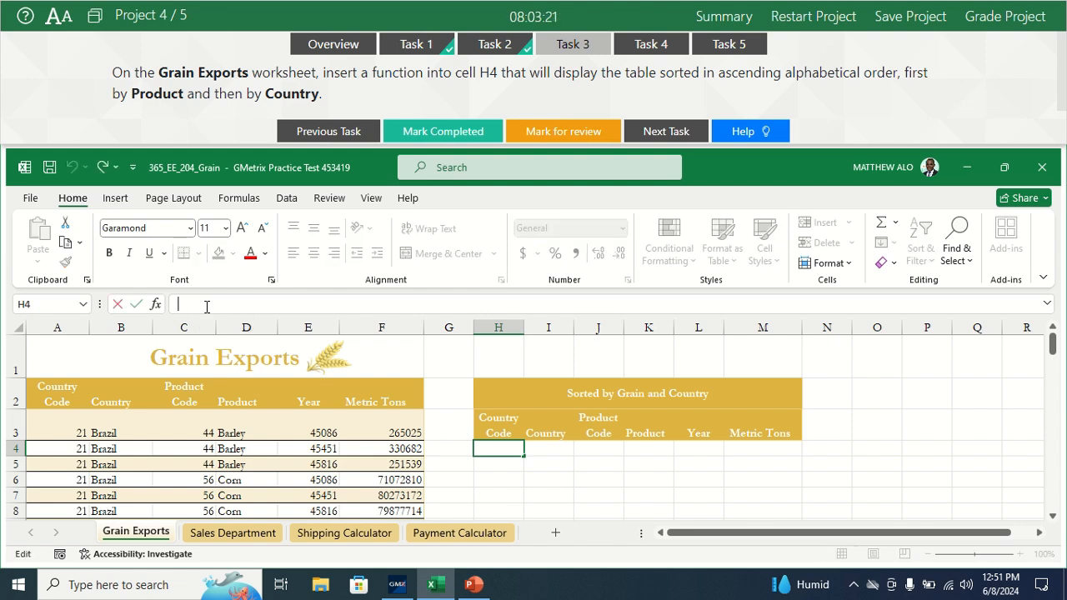
pyautogui.write('=s')
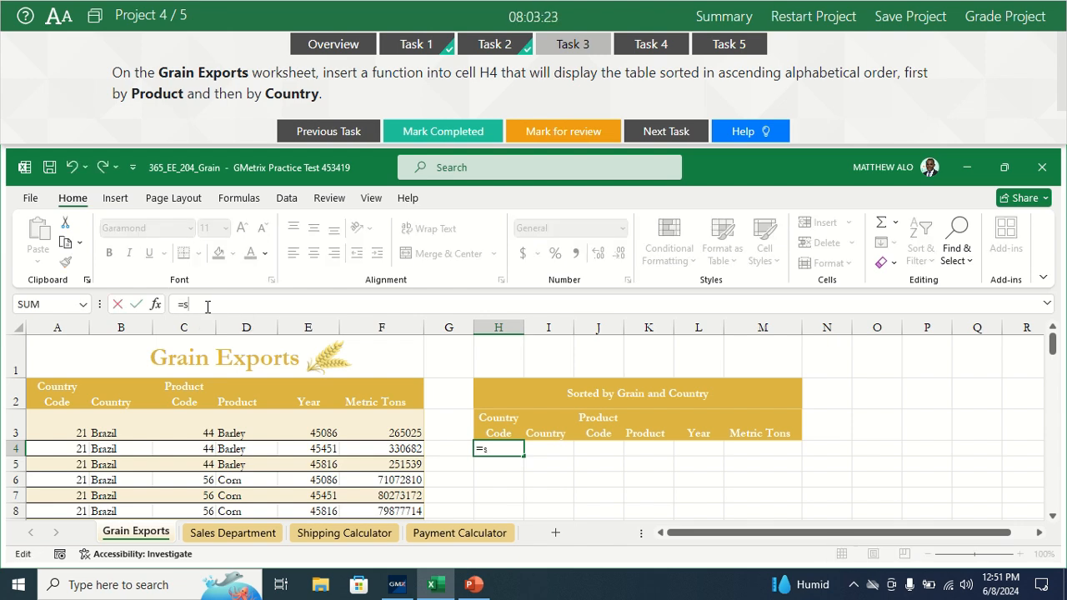
pyautogui.write('ort')
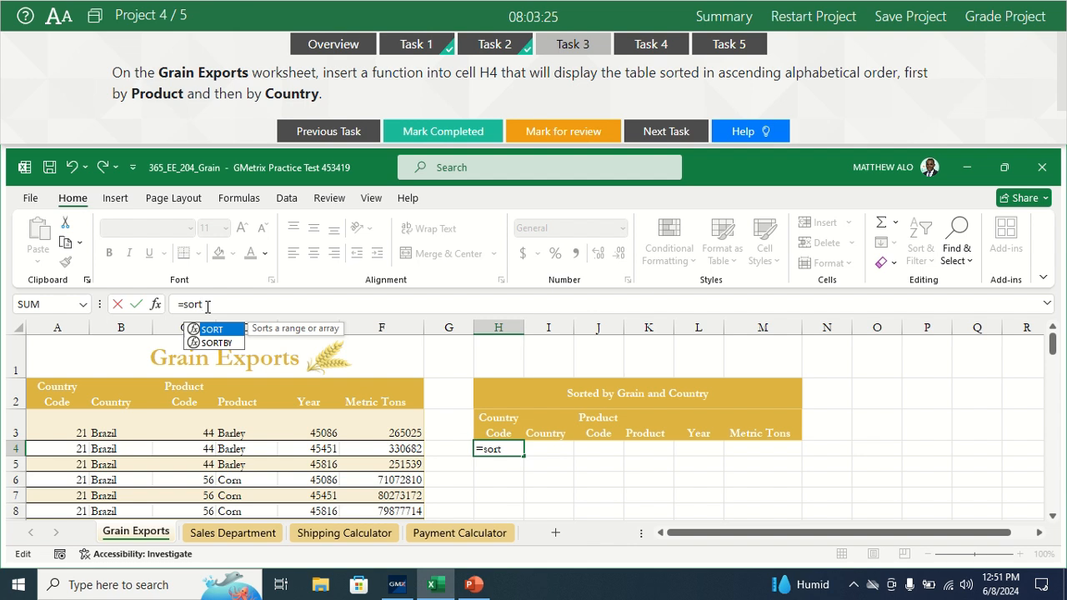
pyautogui.doubleClick(198, 343)
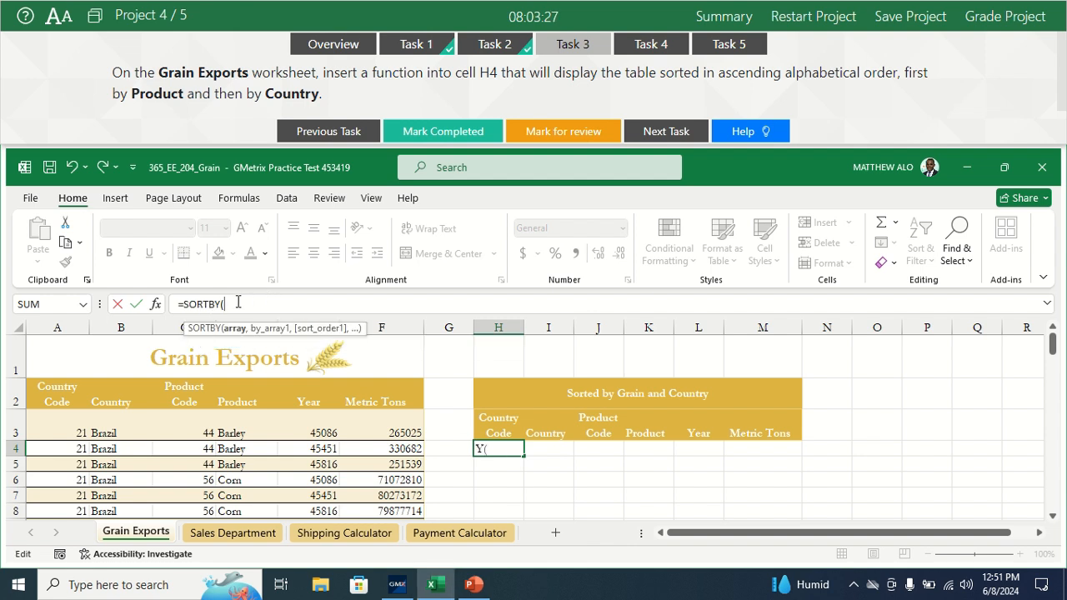
pyautogui.click(156, 304)
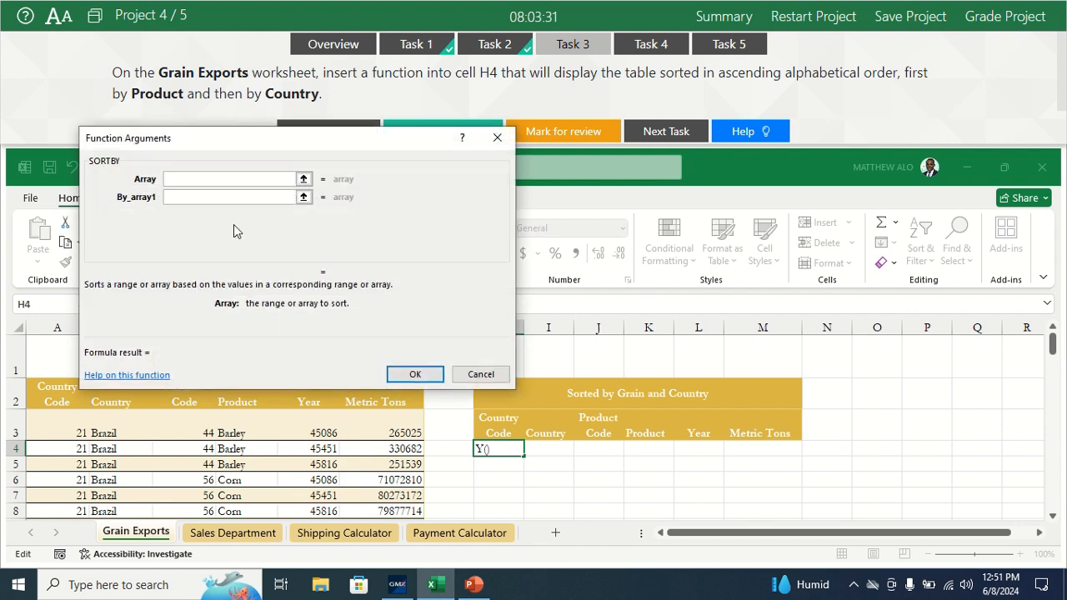
pyautogui.moveTo(236, 152); pyautogui.dragTo(622, 141)
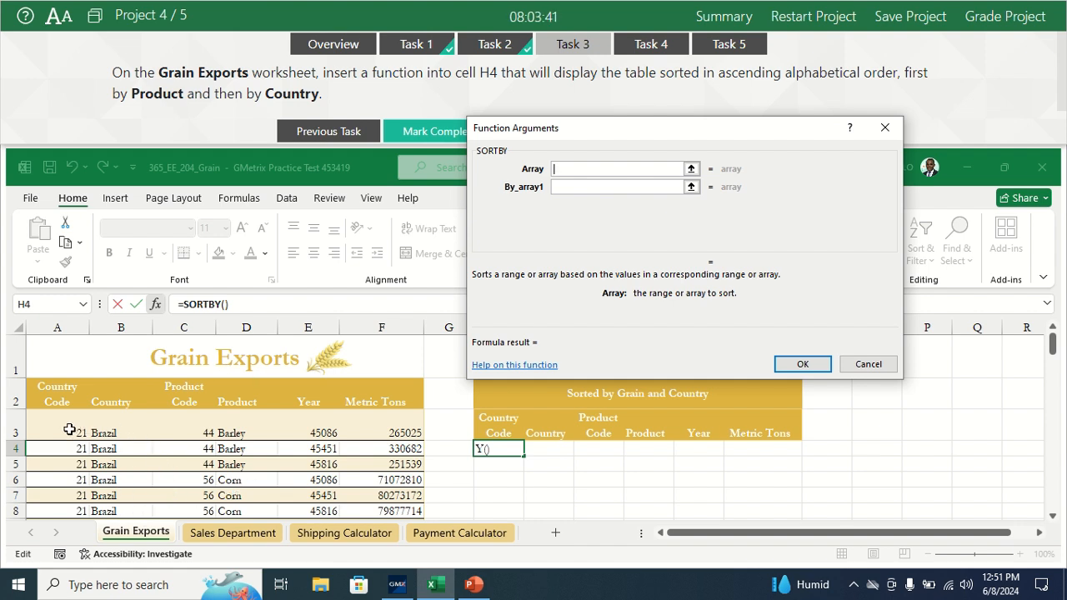
pyautogui.moveTo(70, 429); pyautogui.dragTo(377, 481)
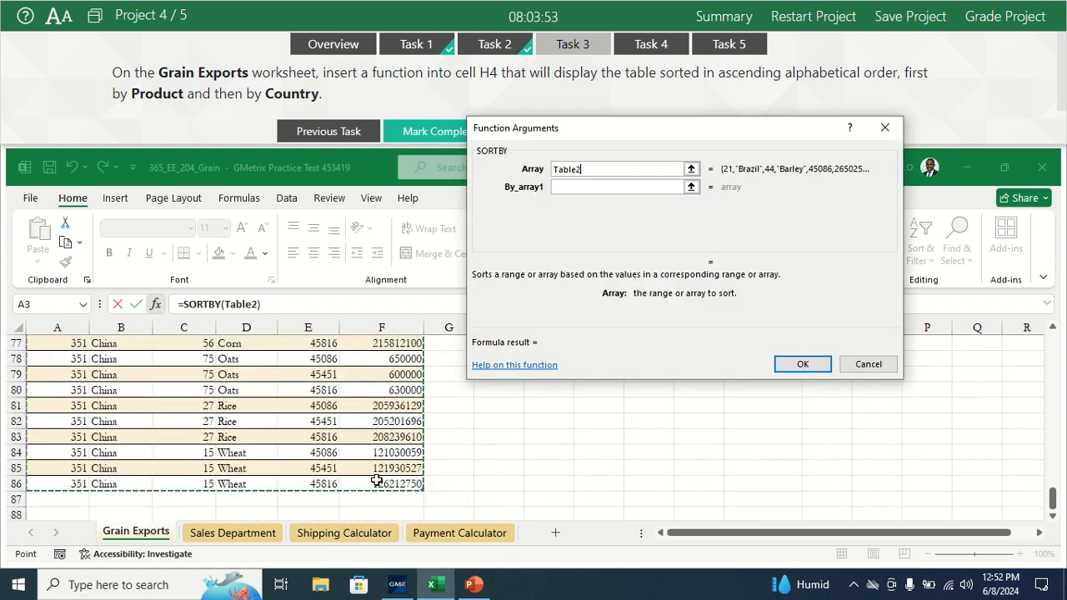
# Step: Set the first SORTBY criterion to the table's Product column, Table2[Product], with sort order 1
pyautogui.click(611, 189)
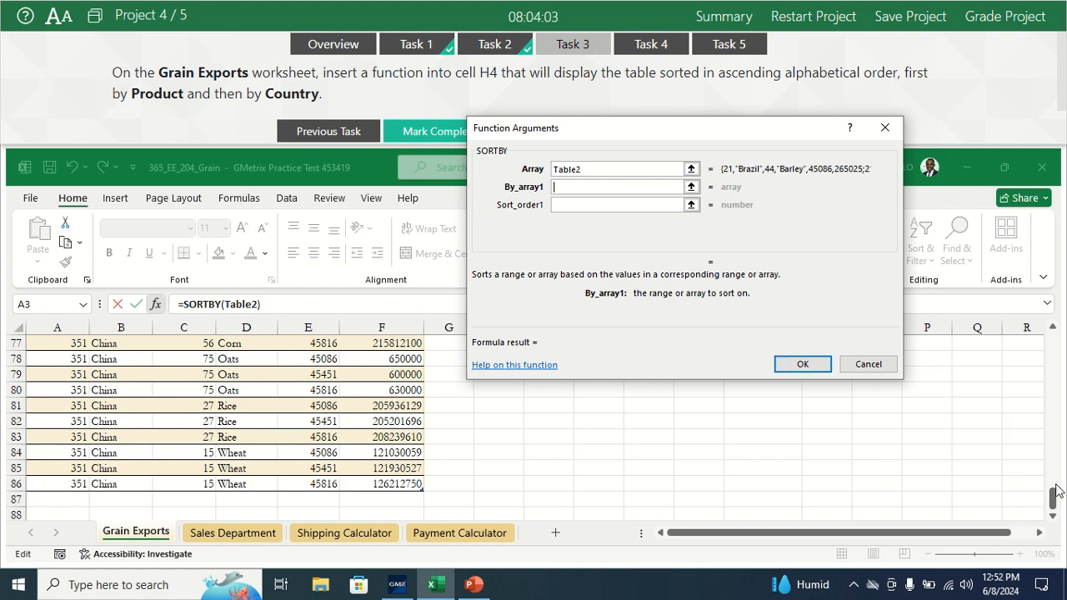
pyautogui.moveTo(1057, 492); pyautogui.dragTo(1038, 348)
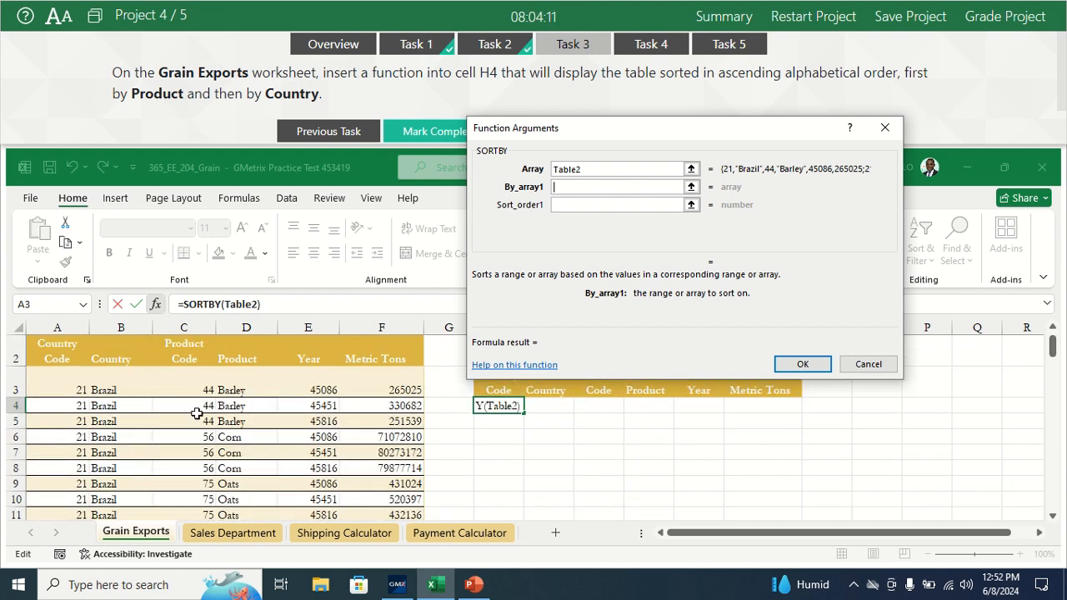
pyautogui.click(241, 388)
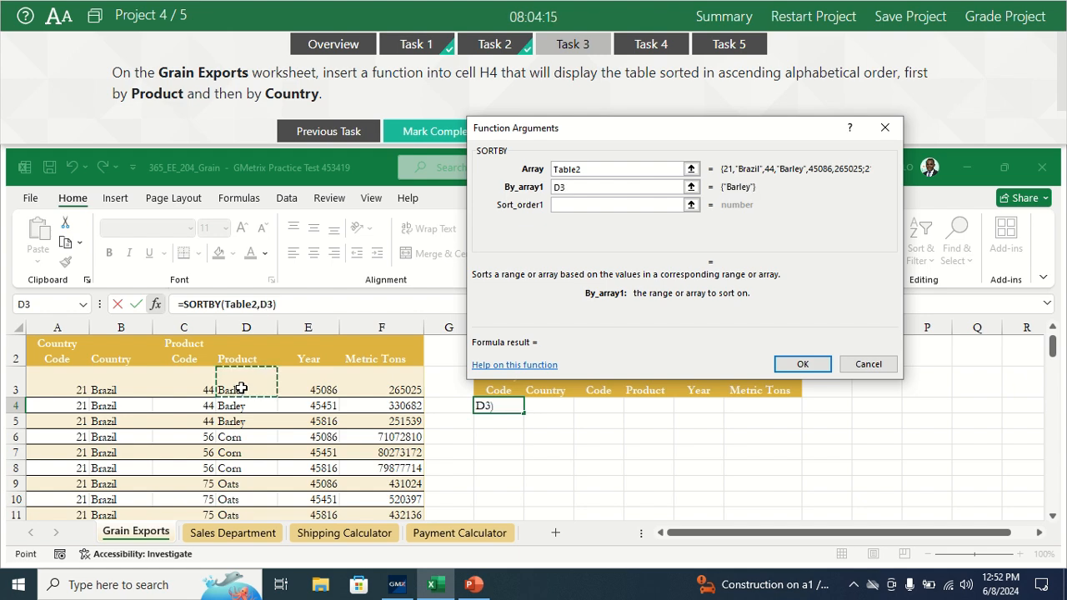
pyautogui.moveTo(241, 388); pyautogui.dragTo(243, 361)
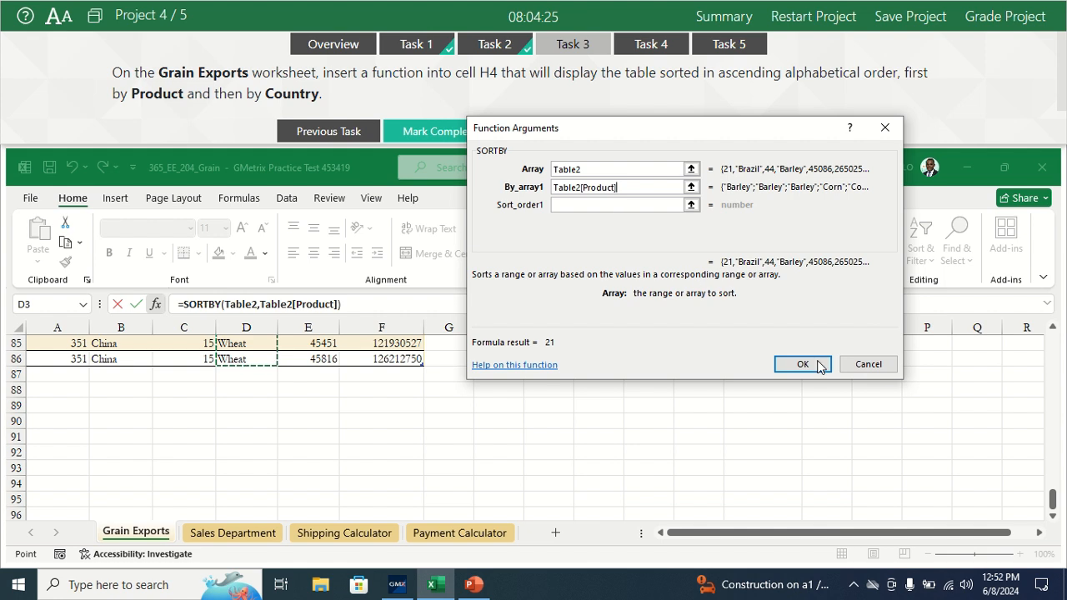
pyautogui.click(593, 204)
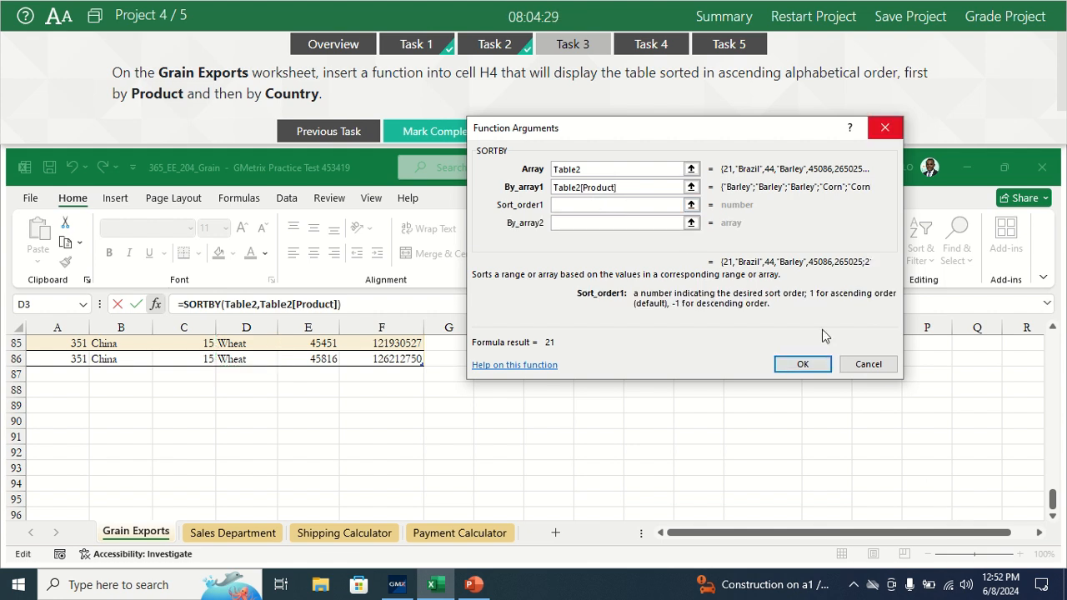
pyautogui.write('1')
# Step: Set the second SORTBY criterion to Table2[Country] with sort order 1 and insert the function
pyautogui.click(585, 224)
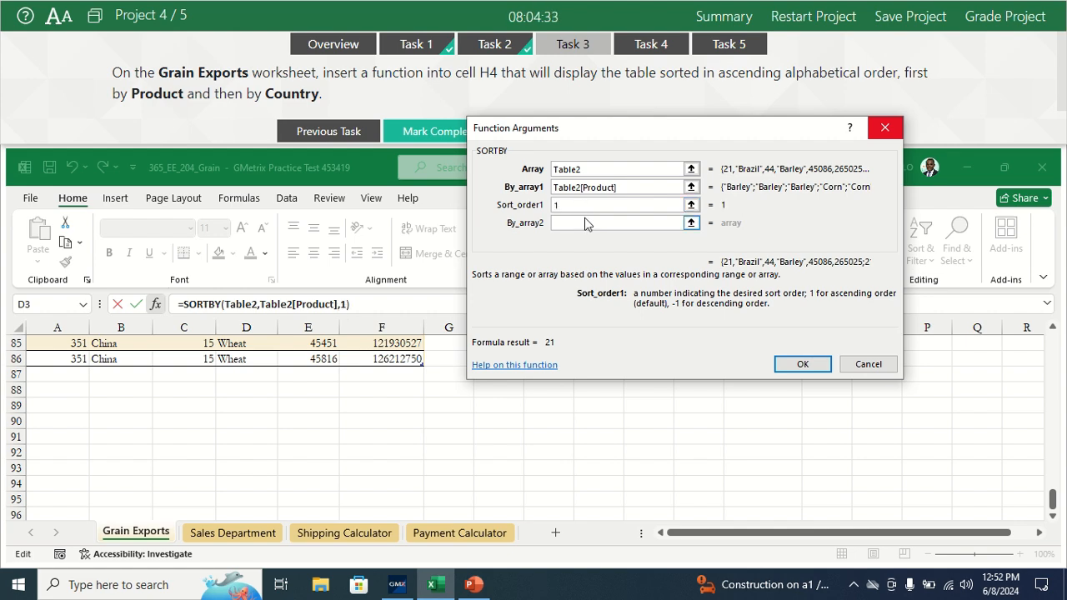
pyautogui.click(577, 221)
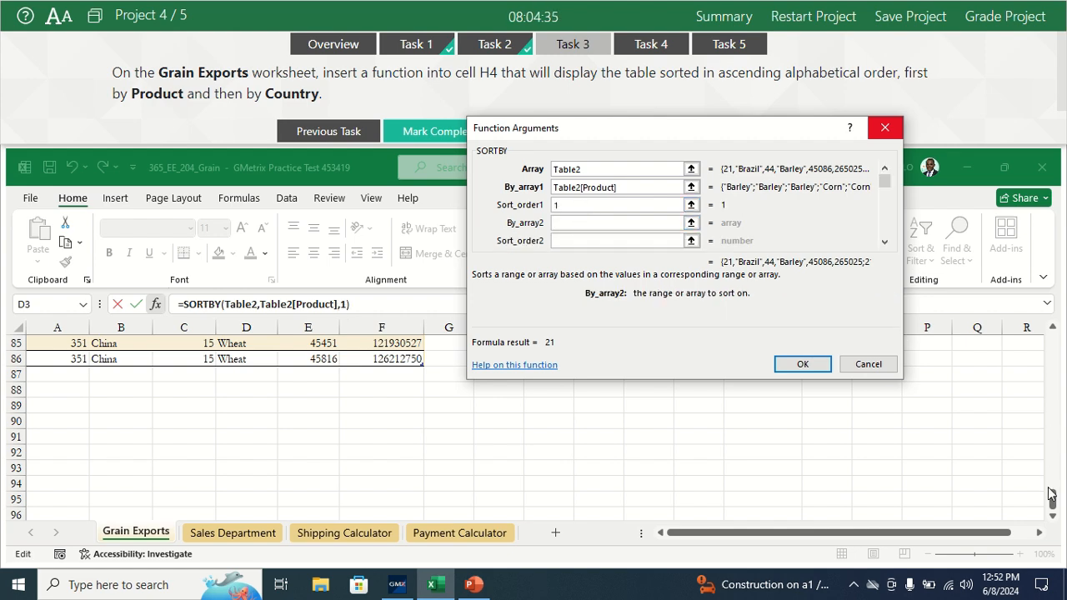
pyautogui.moveTo(1054, 500); pyautogui.dragTo(1043, 339)
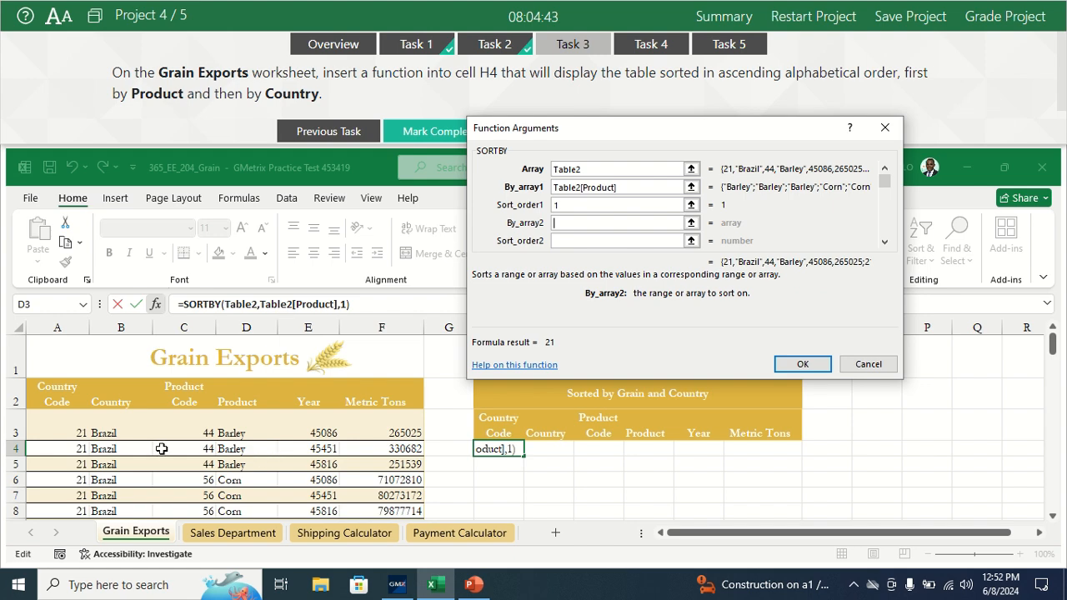
pyautogui.click(109, 425)
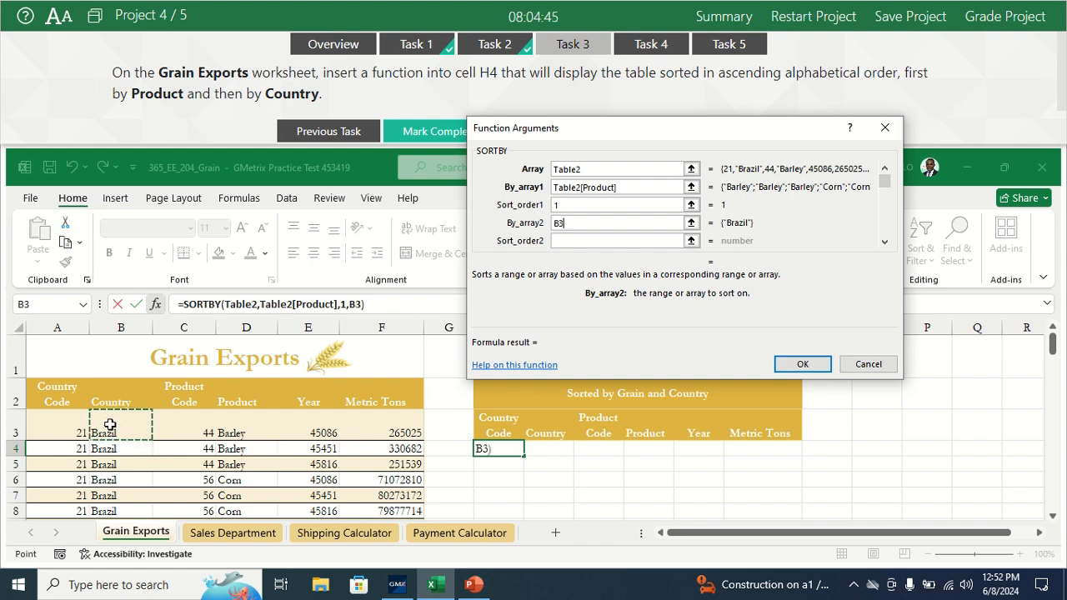
pyautogui.moveTo(109, 424); pyautogui.dragTo(111, 485)
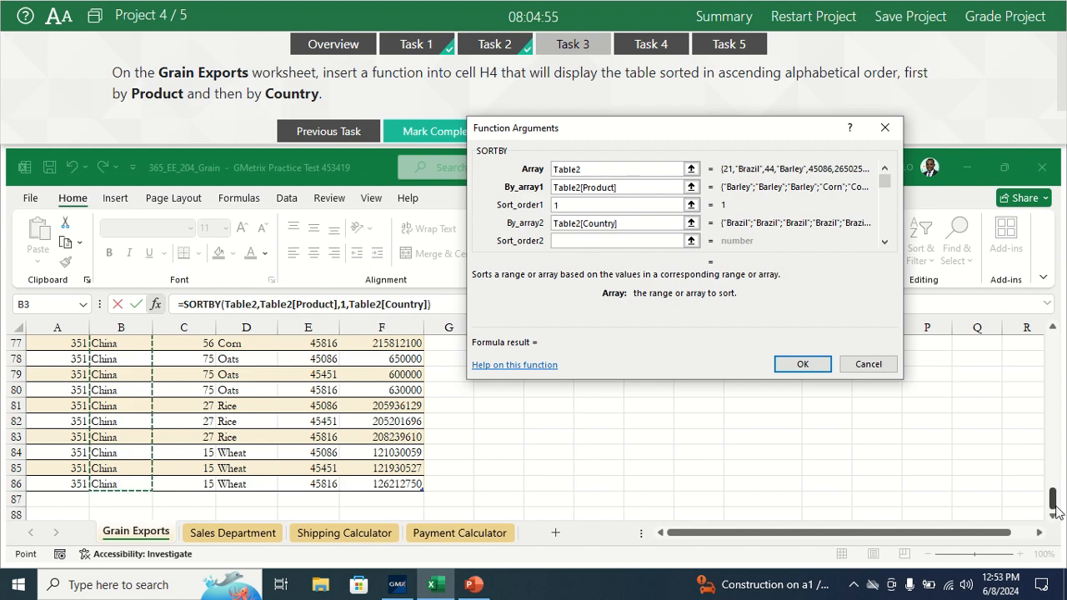
pyautogui.moveTo(1052, 497); pyautogui.dragTo(1041, 348)
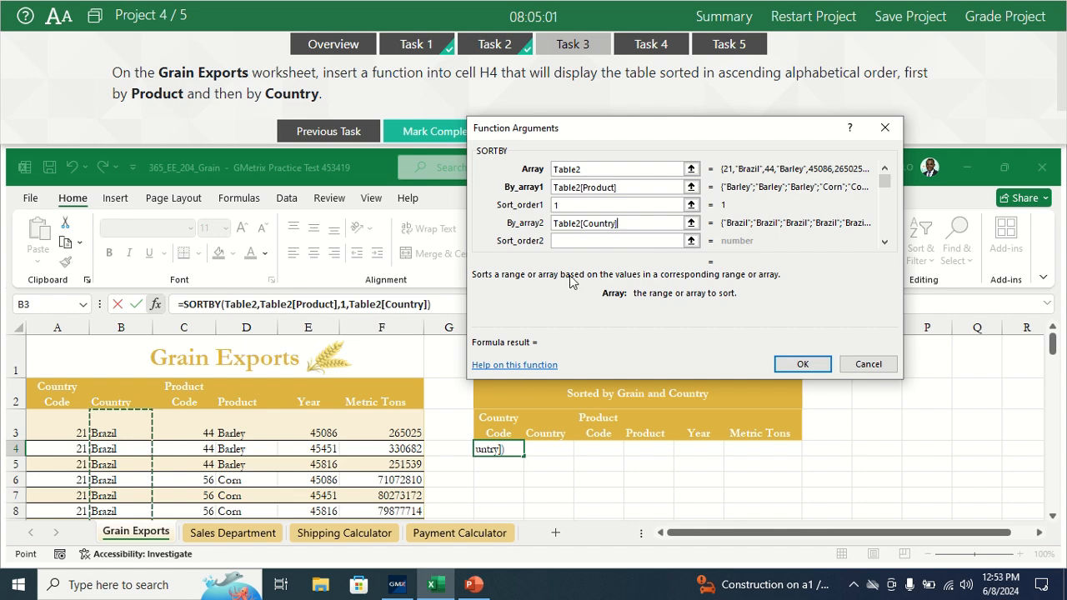
pyautogui.click(571, 242)
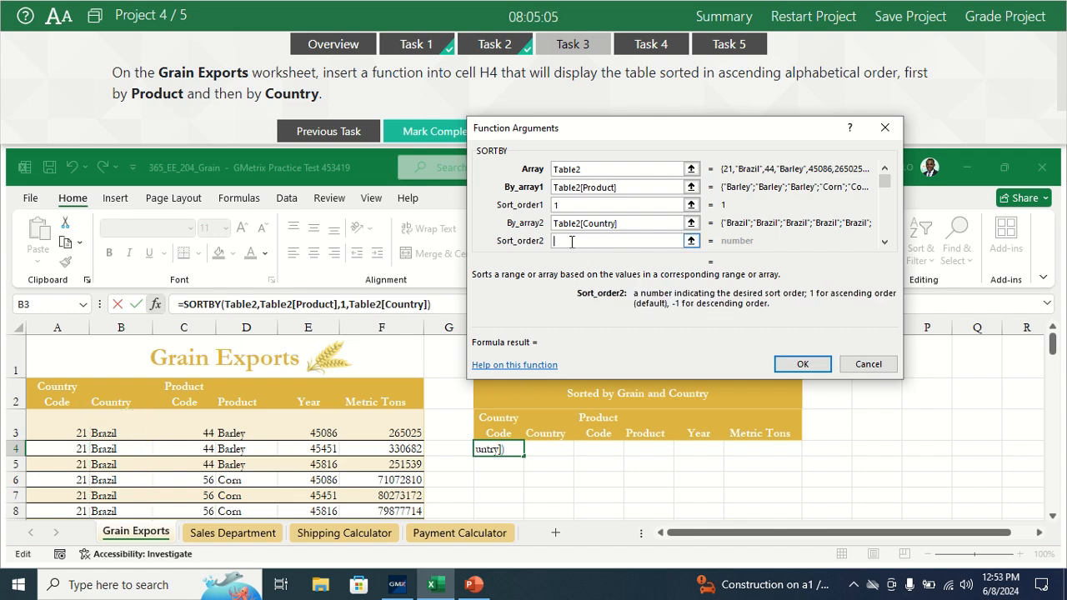
pyautogui.write('1')
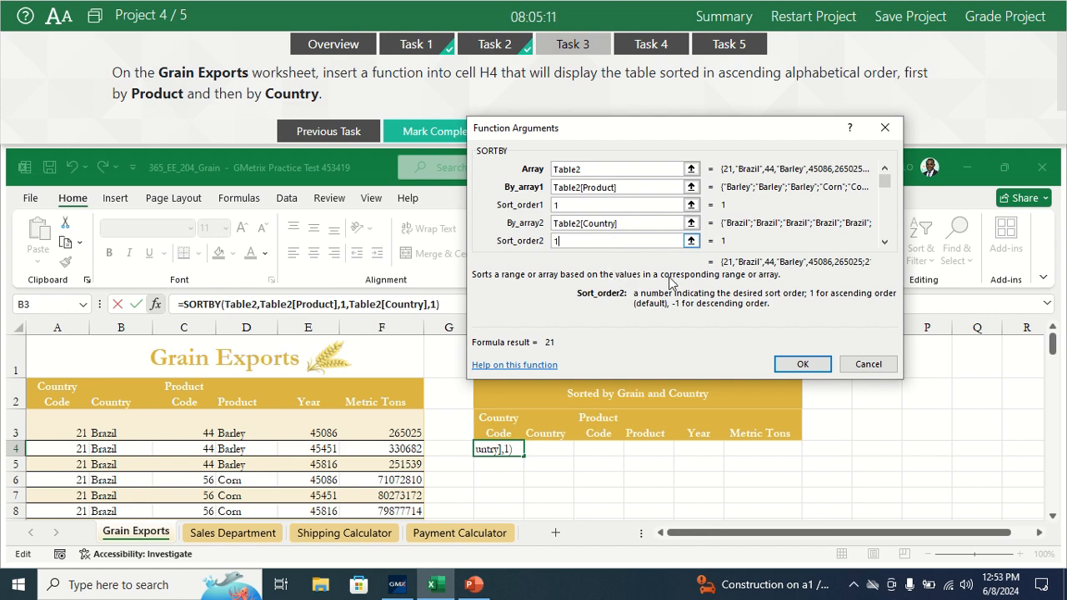
pyautogui.click(801, 367)
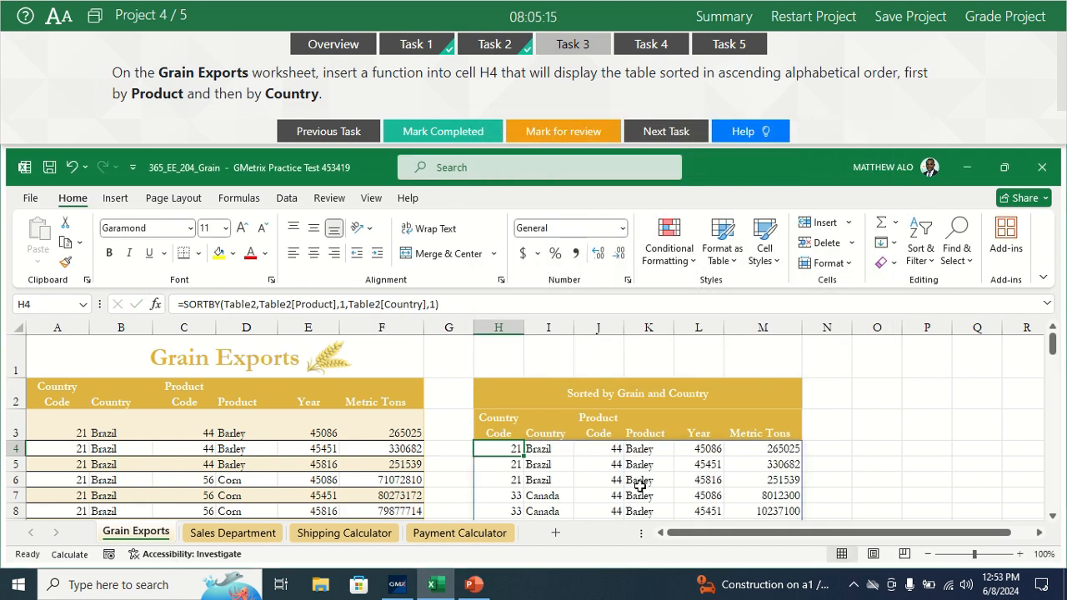
# Step: Mark Task 3 as completed and open Task 4 with its Payment Calculator worksheet
pyautogui.moveTo(1054, 336)
pyautogui.mouseDown()
pyautogui.moveTo(1063, 475)
pyautogui.moveTo(1063, 319)
pyautogui.mouseUp()
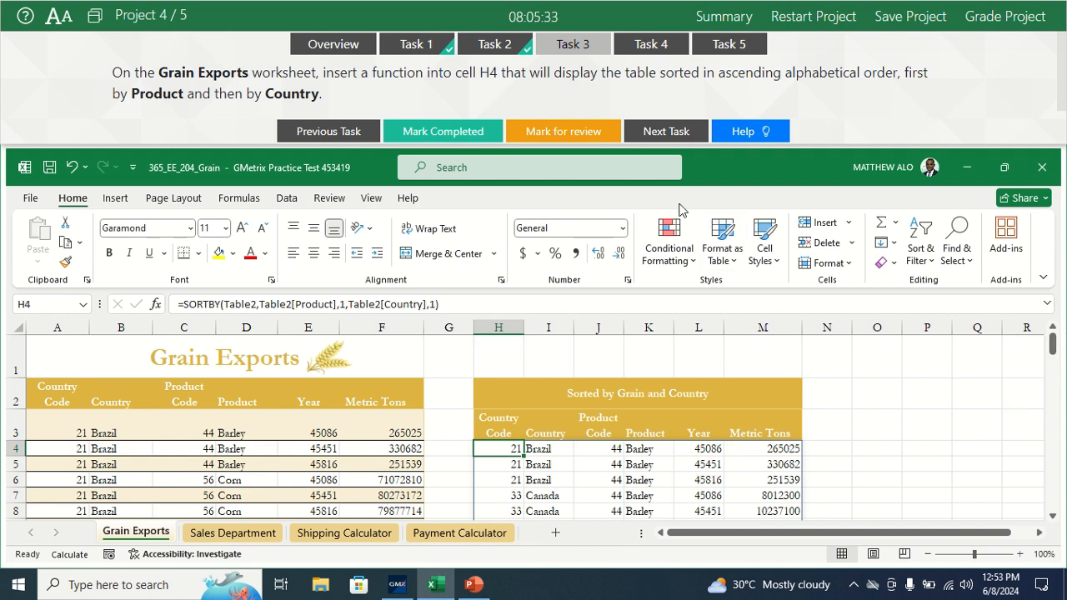
pyautogui.click(481, 130)
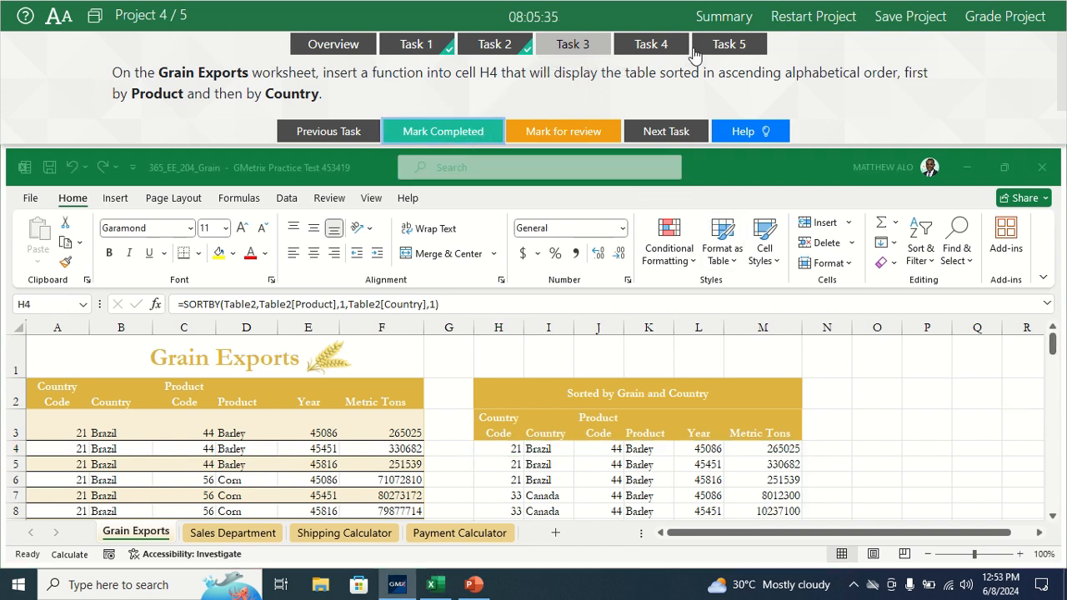
pyautogui.click(652, 46)
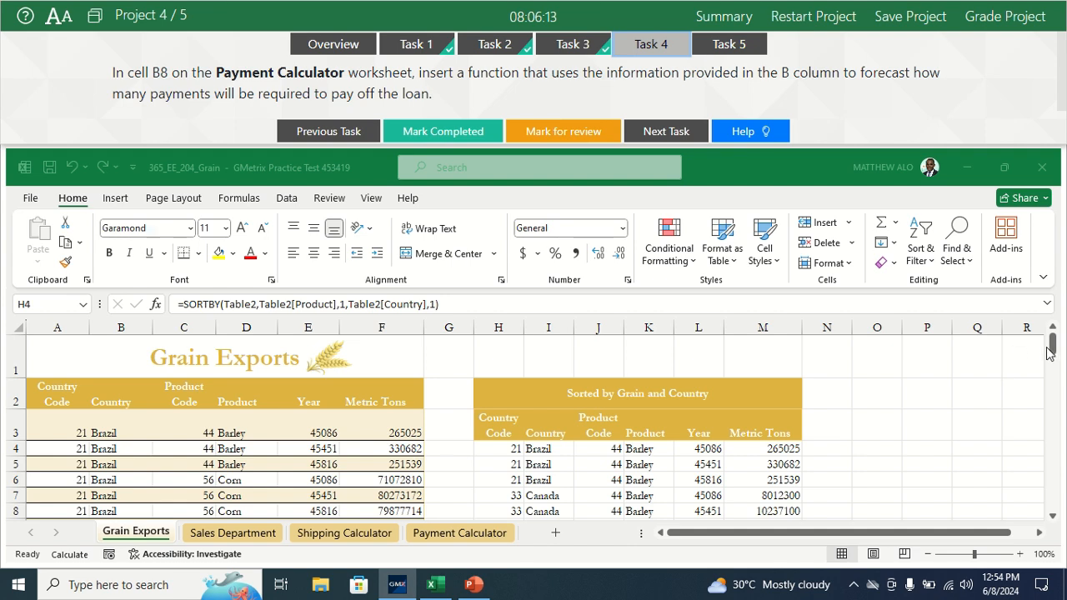
pyautogui.click(440, 538)
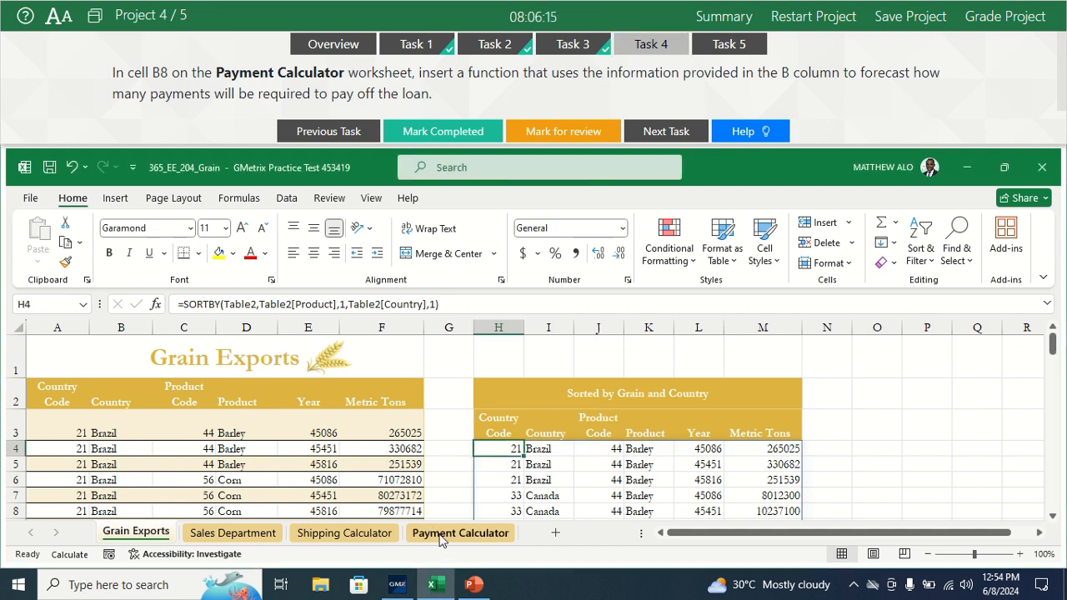
pyautogui.click(440, 537)
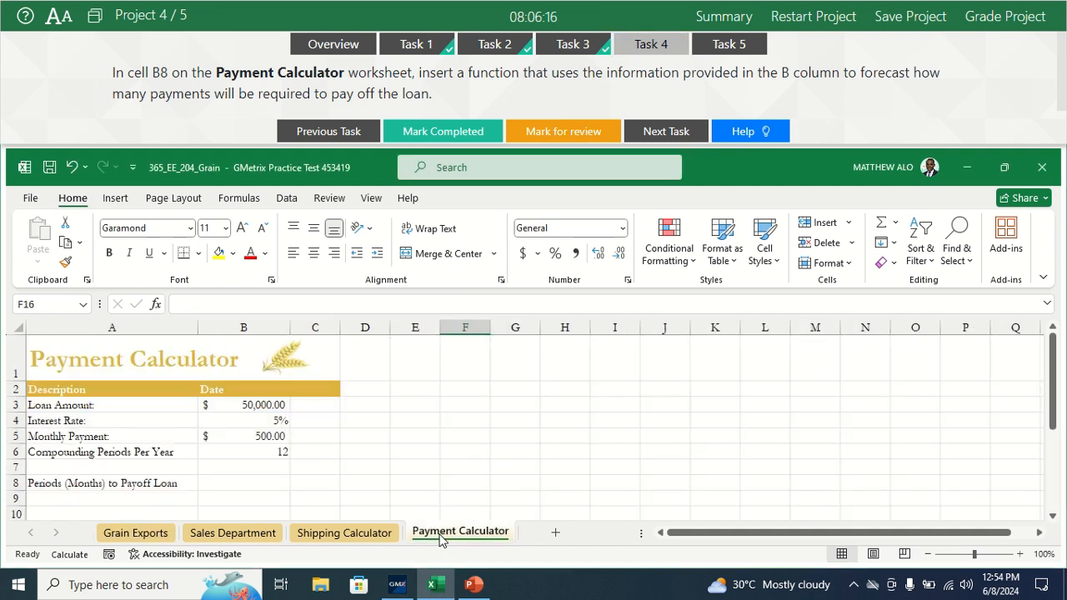
# Step: Start an NPER function in cell B8 of the Payment Calculator worksheet with its arguments dialog
pyautogui.click(255, 483)
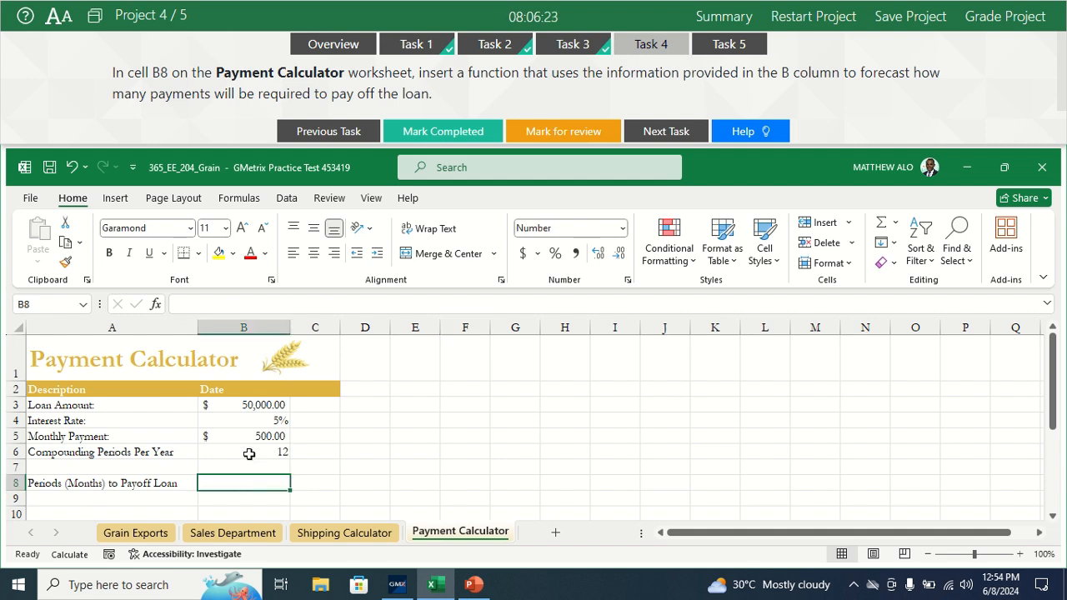
pyautogui.click(181, 305)
pyautogui.write('=')
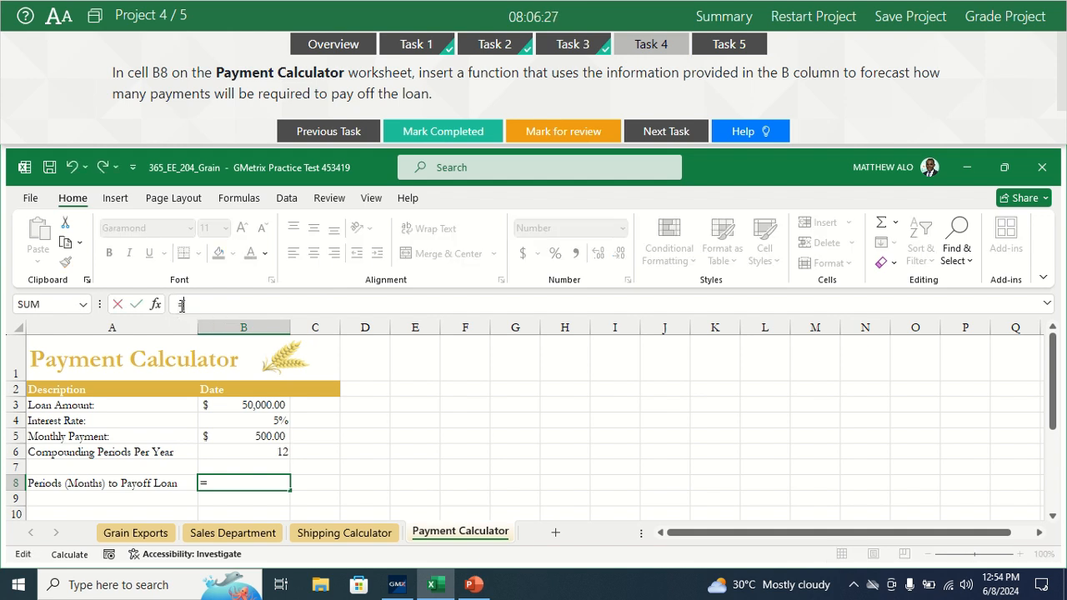
pyautogui.write('N')
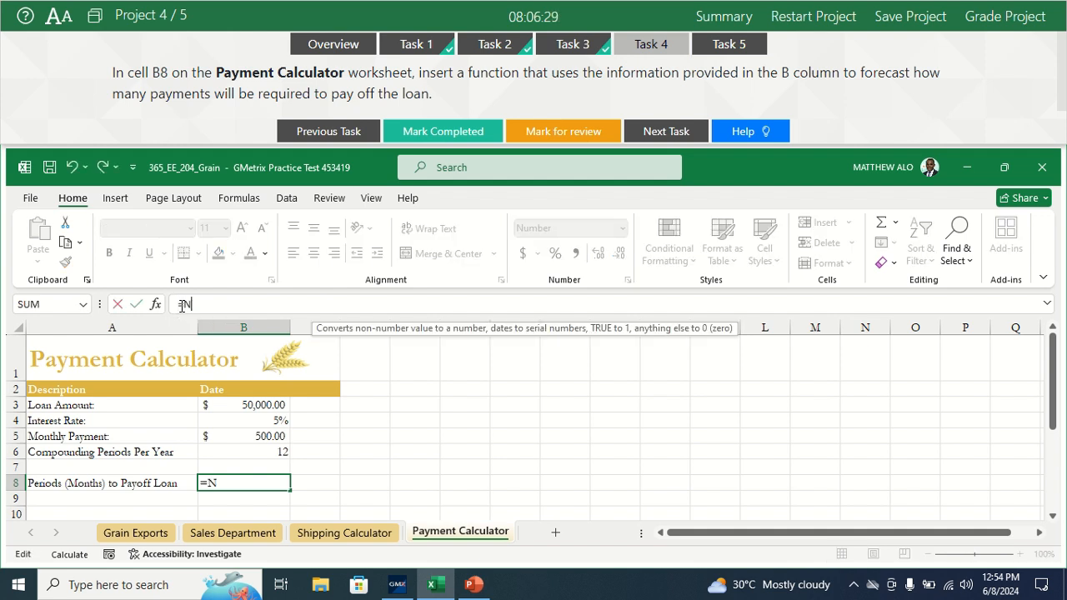
pyautogui.write('PER')
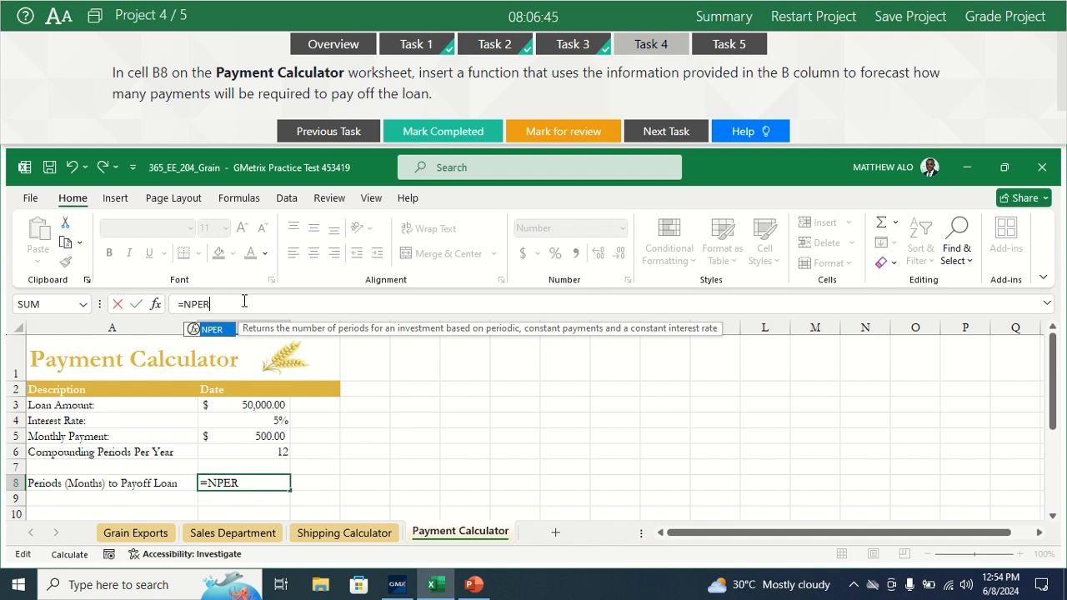
pyautogui.doubleClick(194, 330)
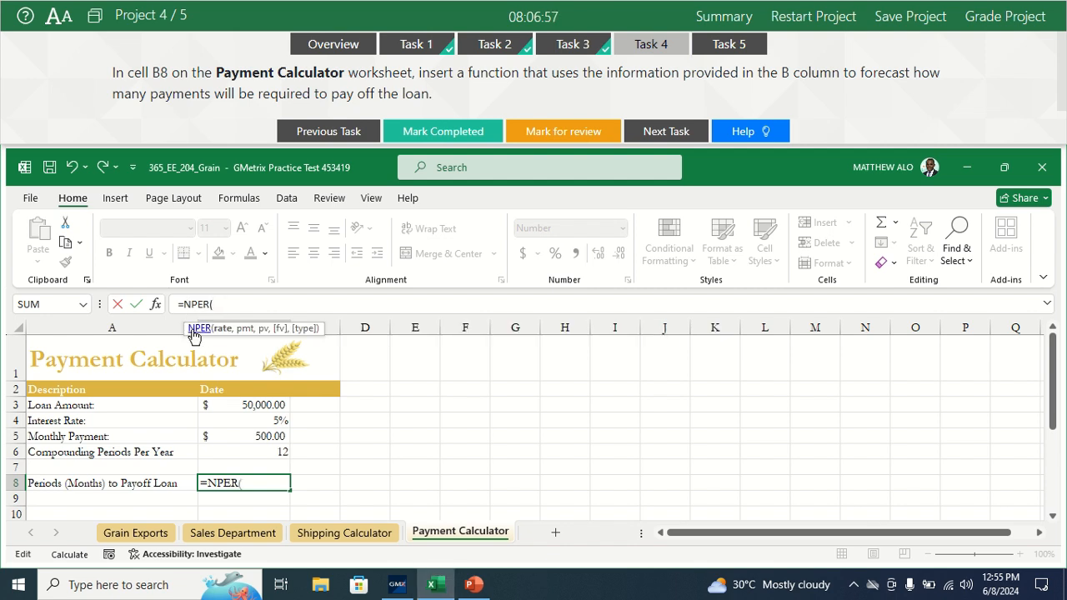
pyautogui.click(154, 304)
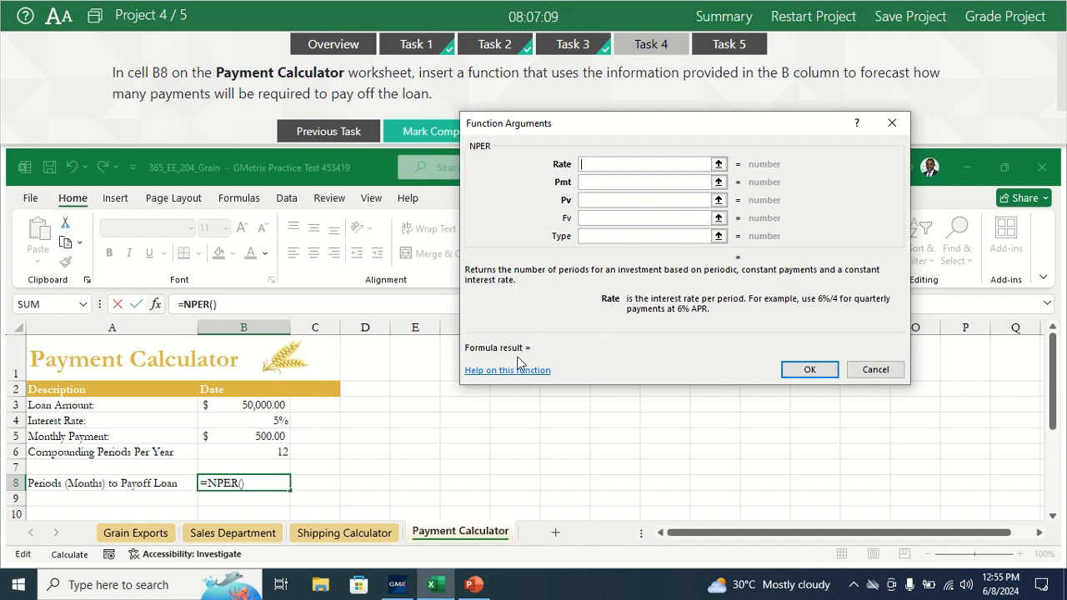
# Step: Set the NPER rate to B4/12 and the payment argument to -B5
pyautogui.click(271, 423)
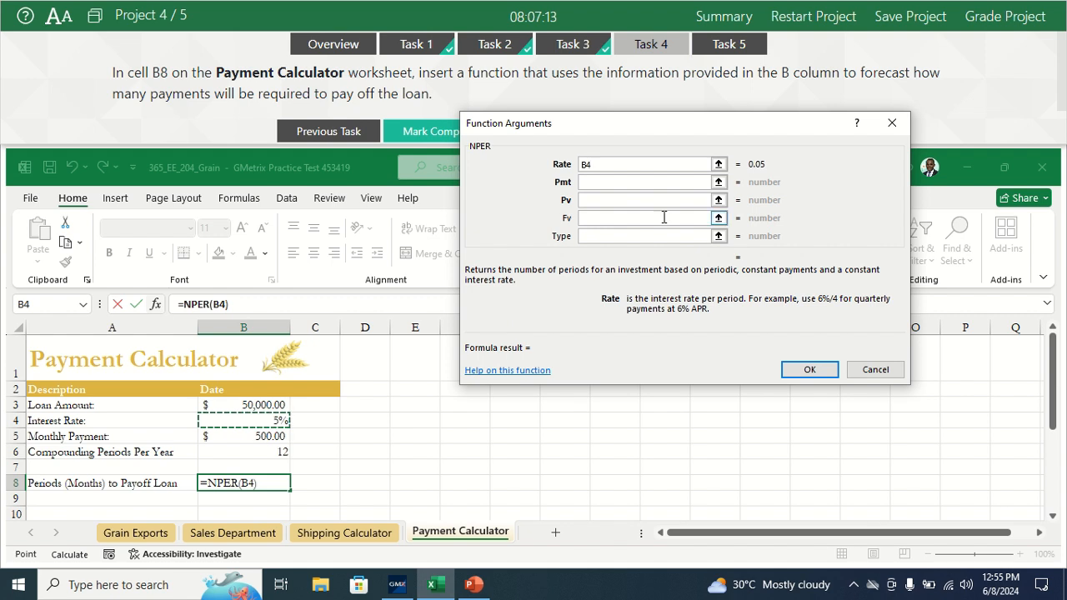
pyautogui.write('/12')
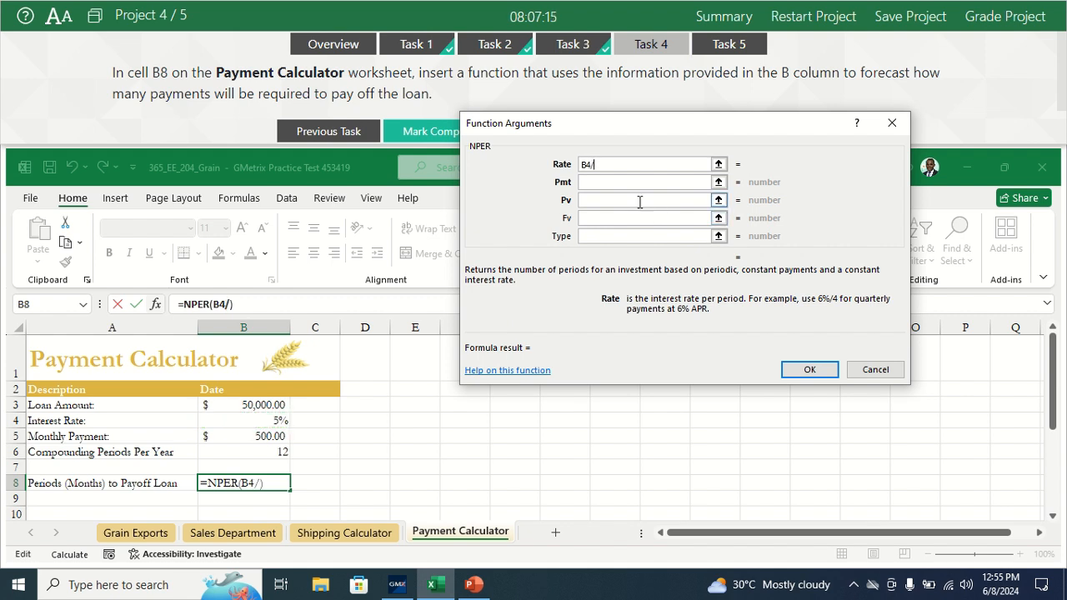
pyautogui.click(599, 182)
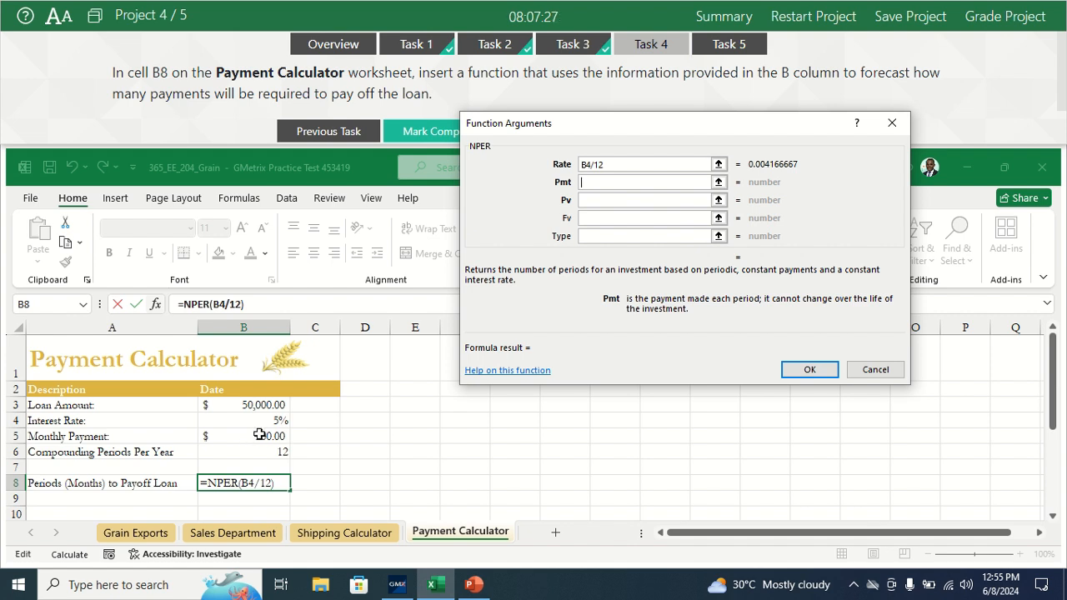
pyautogui.write('-')
pyautogui.click(243, 434)
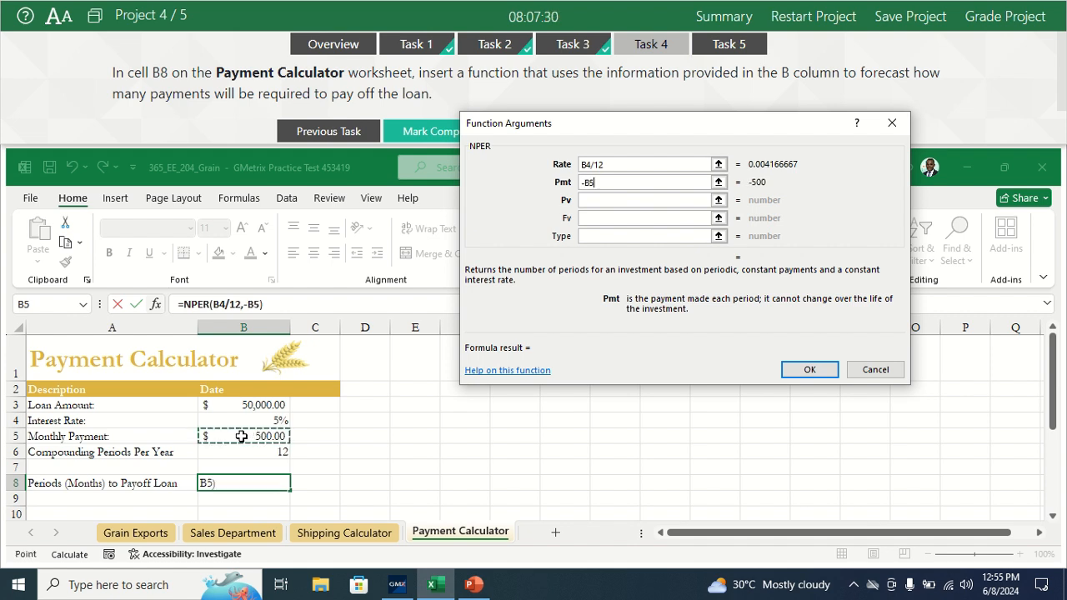
# Step: Set the NPER present value to B3 and future value to 0, leave Type empty, and insert the function
pyautogui.click(609, 205)
pyautogui.click(597, 199)
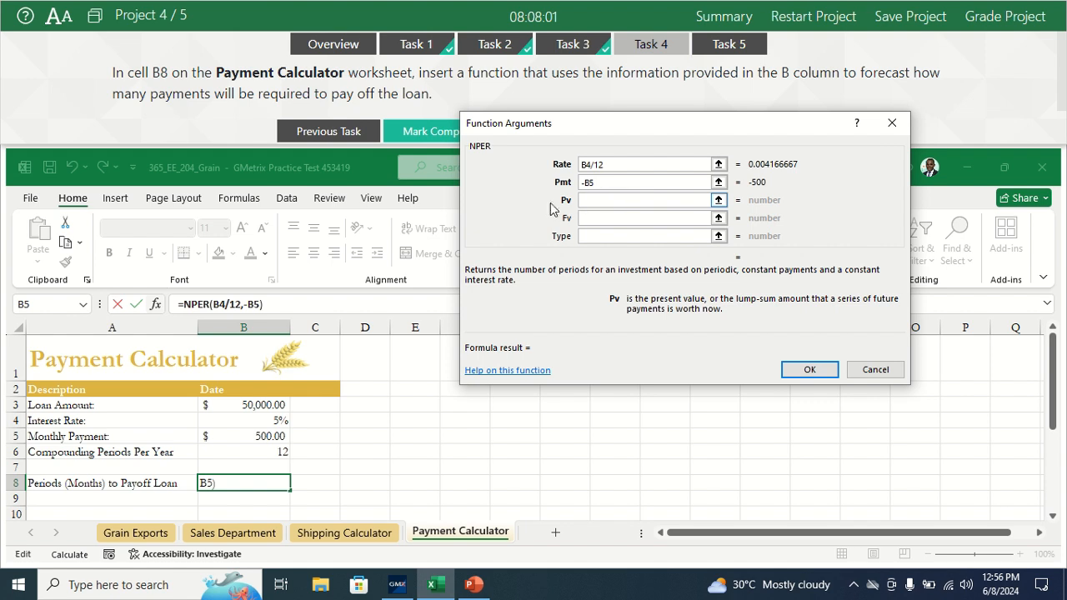
pyautogui.click(255, 408)
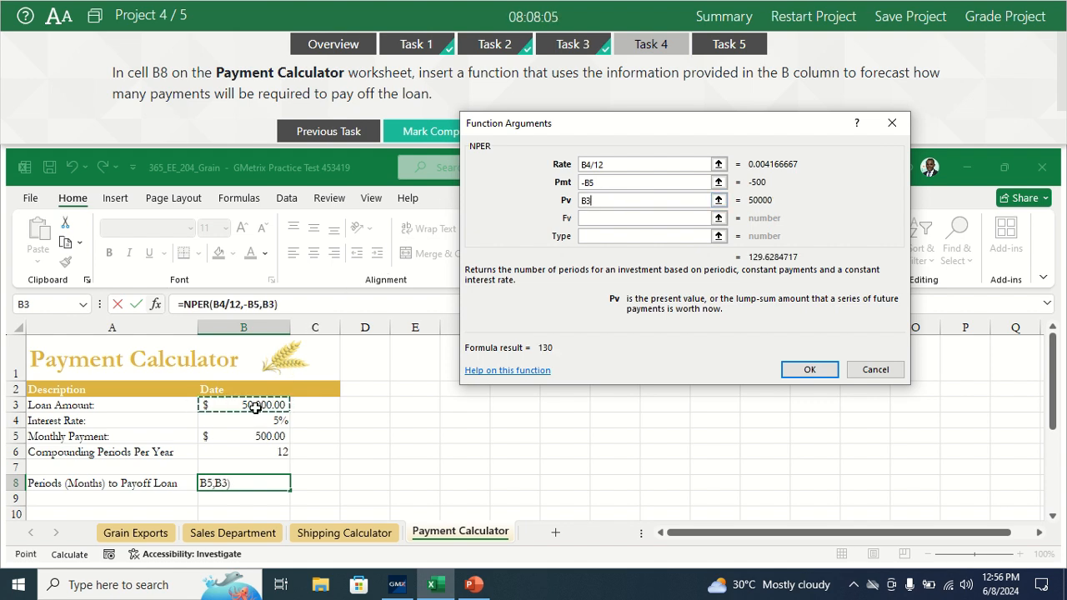
pyautogui.click(607, 220)
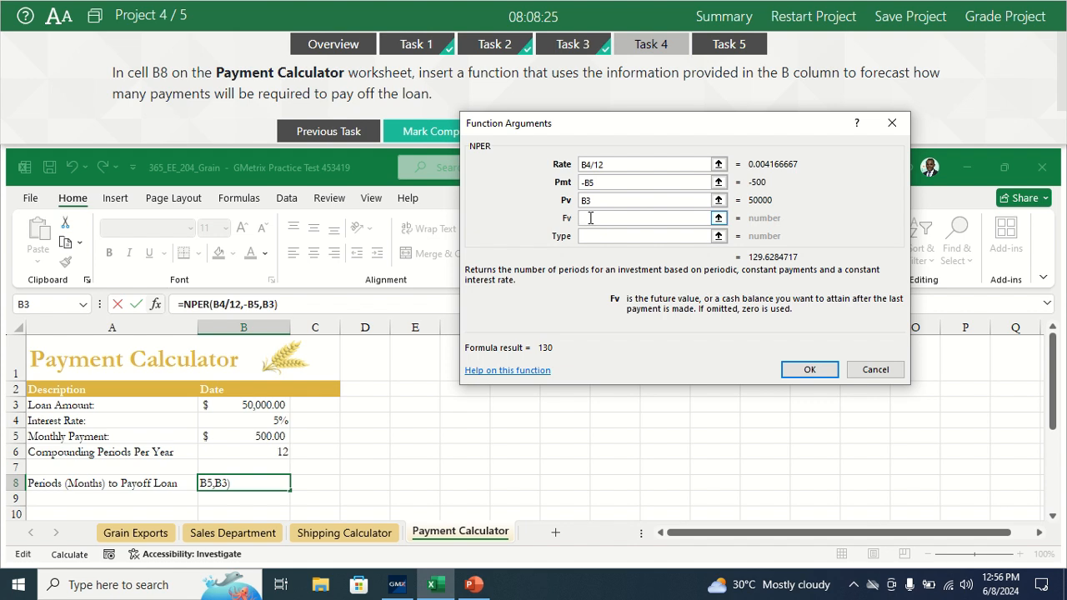
pyautogui.write('0')
pyautogui.click(590, 237)
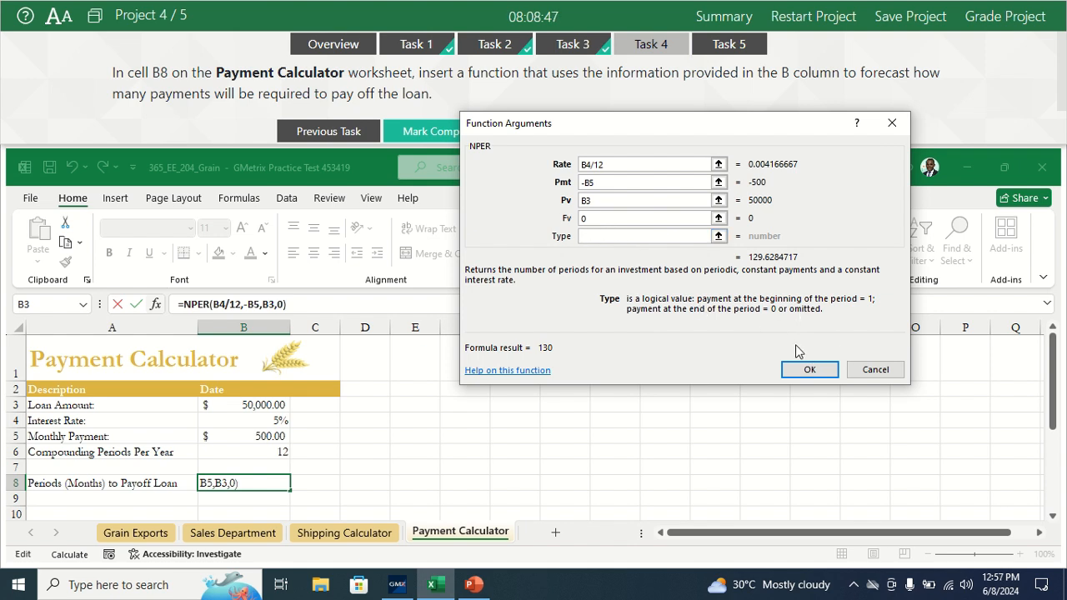
pyautogui.click(799, 372)
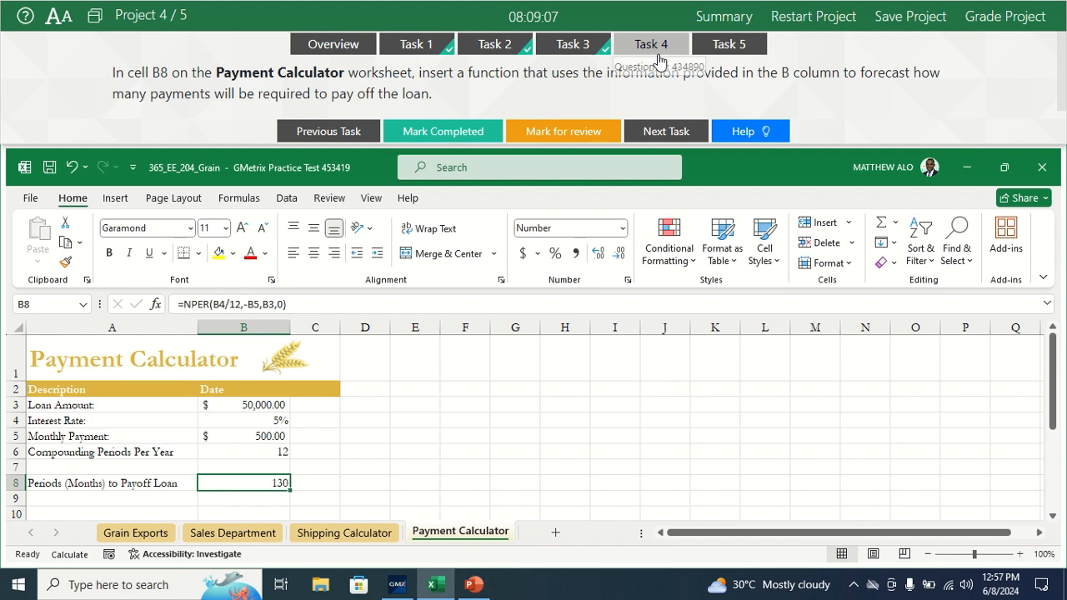
# Step: Mark Task 4 as completed and open Task 5
pyautogui.click(430, 133)
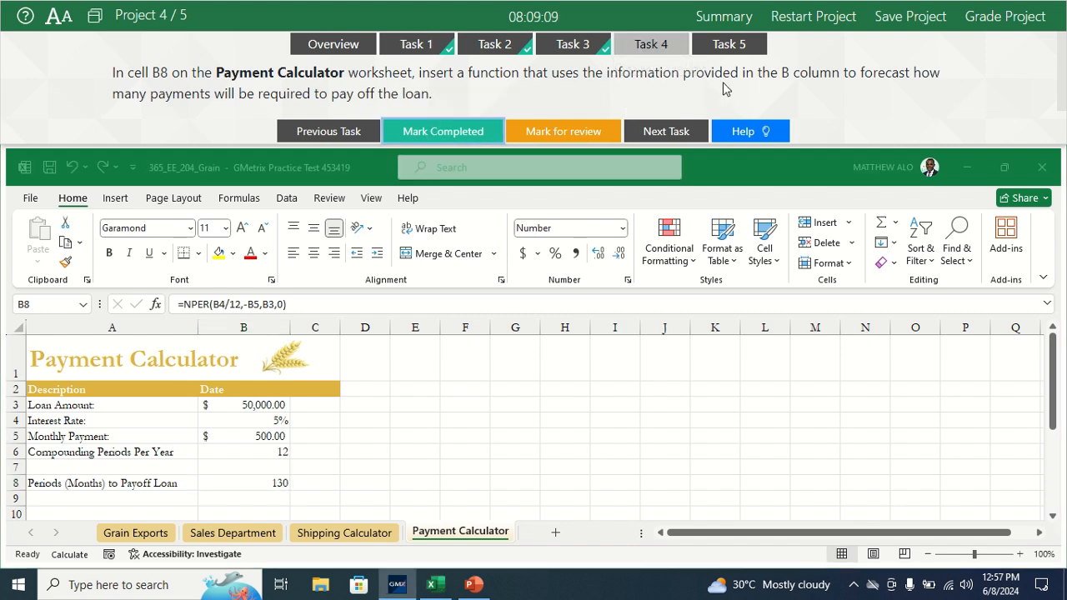
pyautogui.click(727, 49)
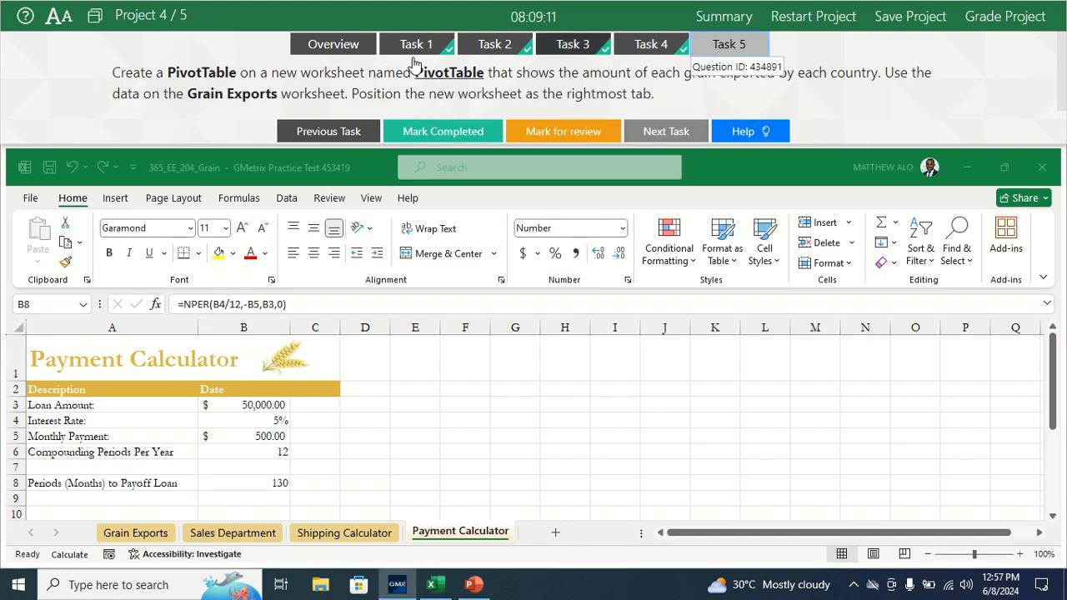
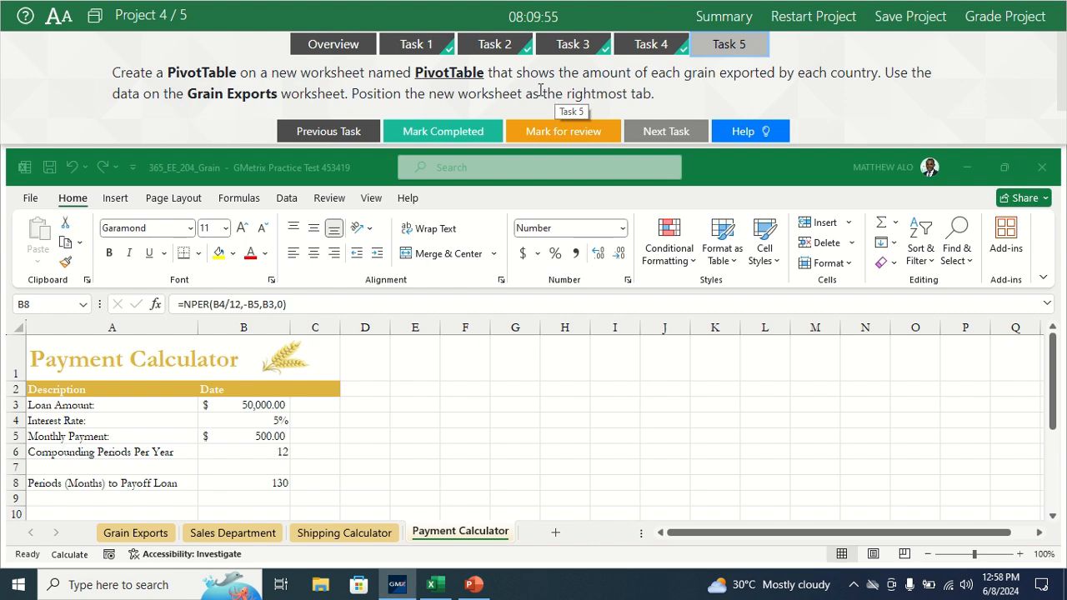
# Step: Insert a PivotTable on a new worksheet from the grain data table (Table2) on the Grain Exports worksheet
pyautogui.click(155, 538)
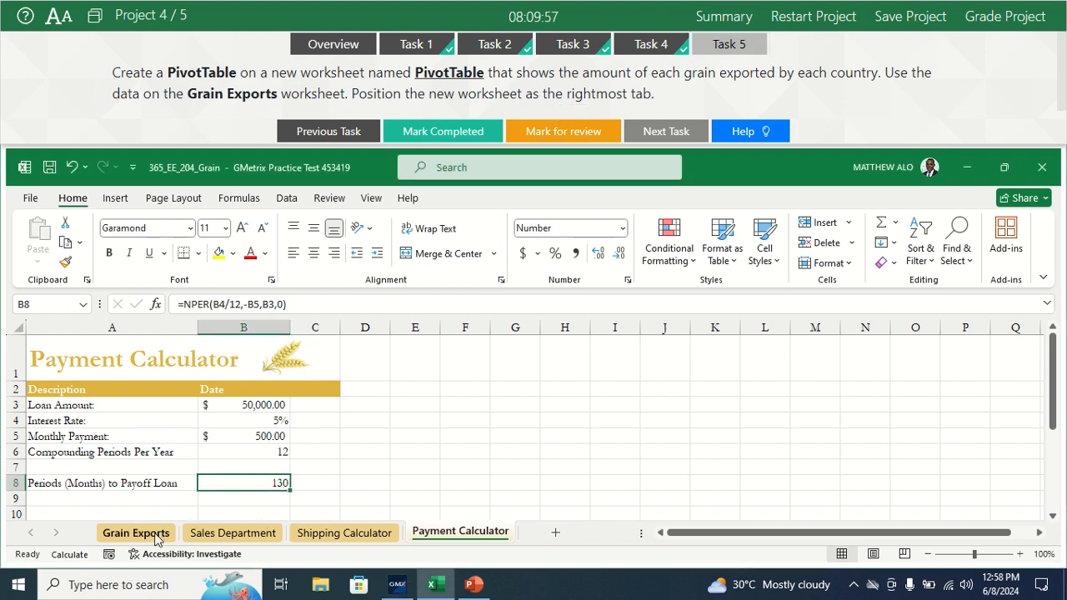
pyautogui.click(153, 536)
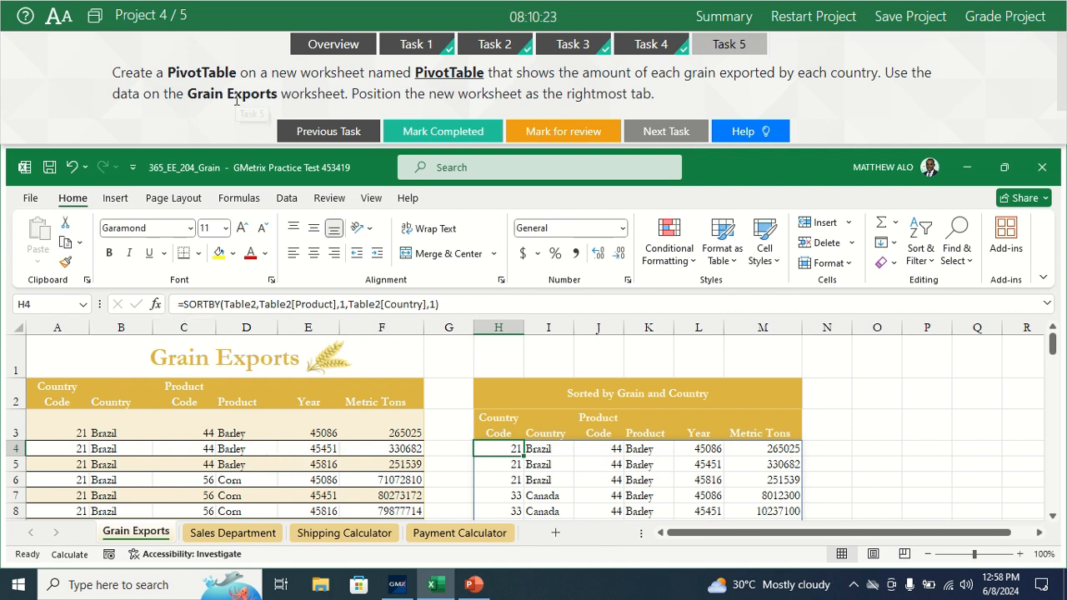
pyautogui.click(236, 476)
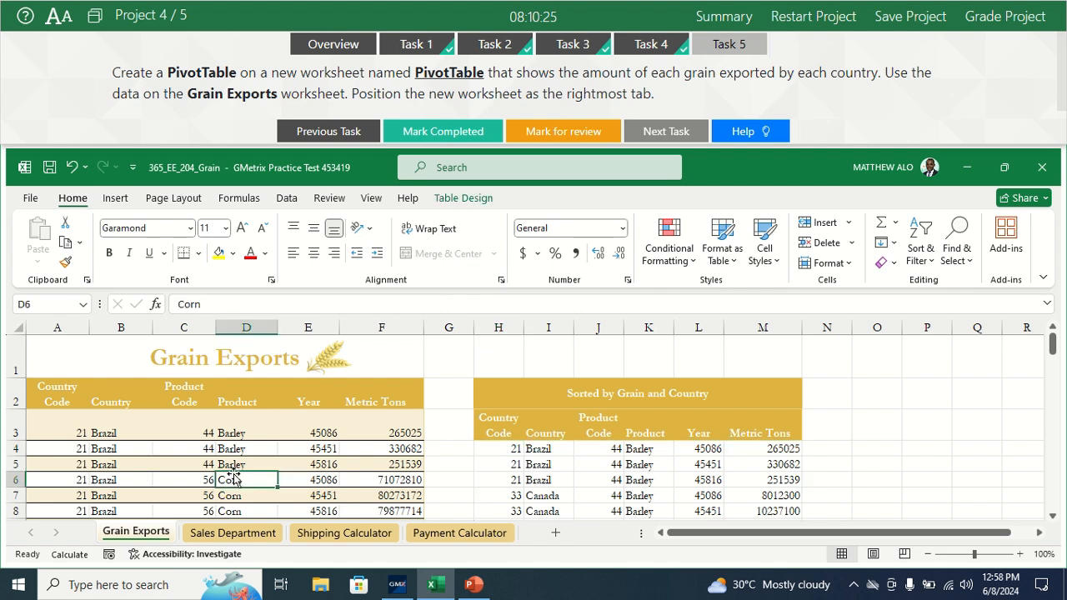
pyautogui.click(115, 201)
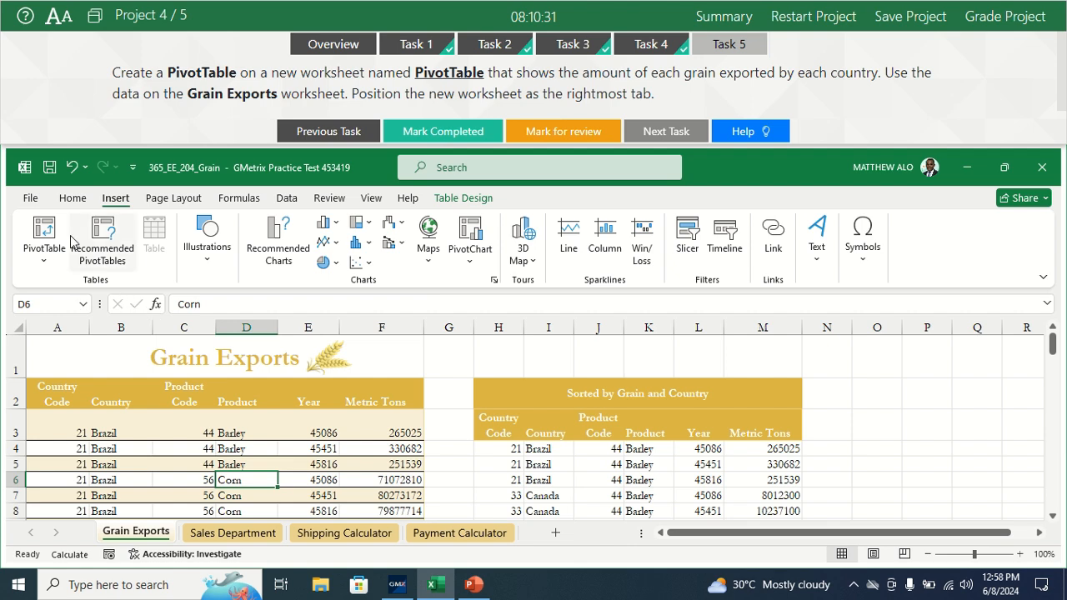
pyautogui.click(44, 232)
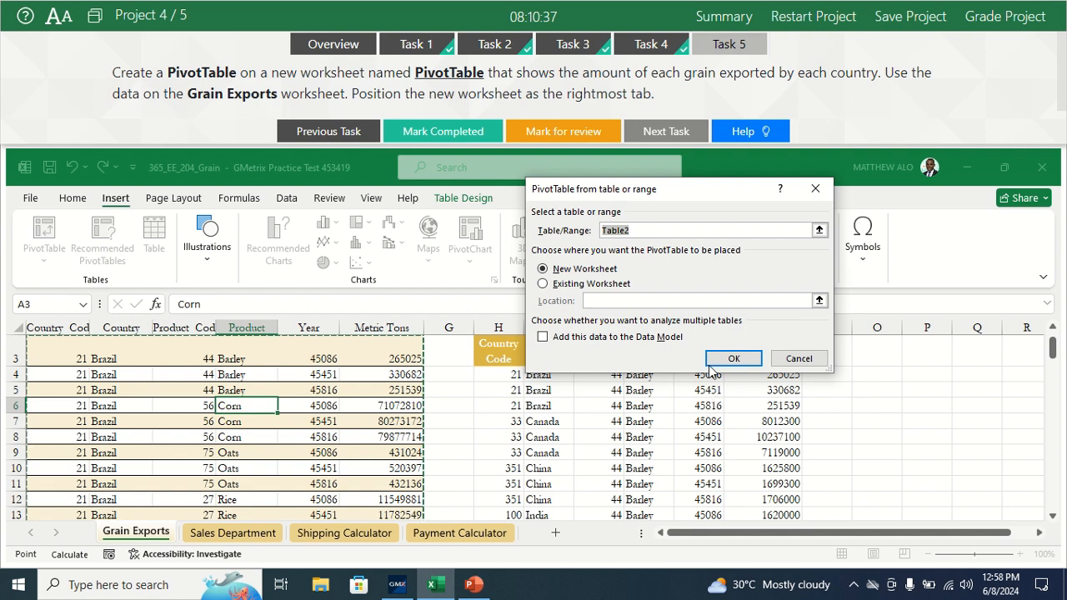
pyautogui.click(734, 358)
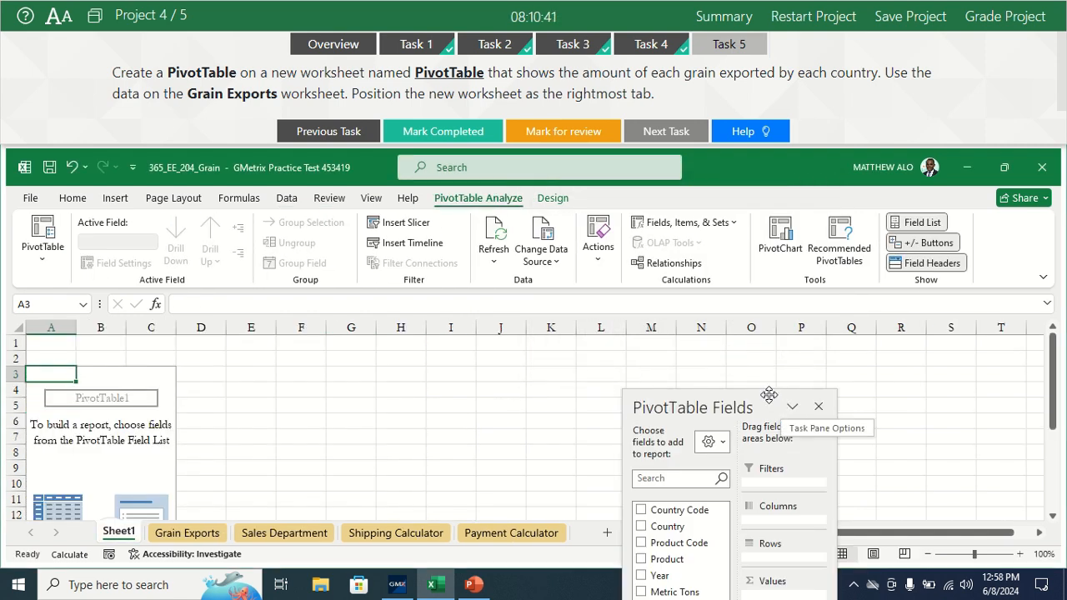
# Step: Add Country and then Product as PivotTable rows, and sum Metric Tons as the values
pyautogui.moveTo(769, 394); pyautogui.dragTo(603, 335)
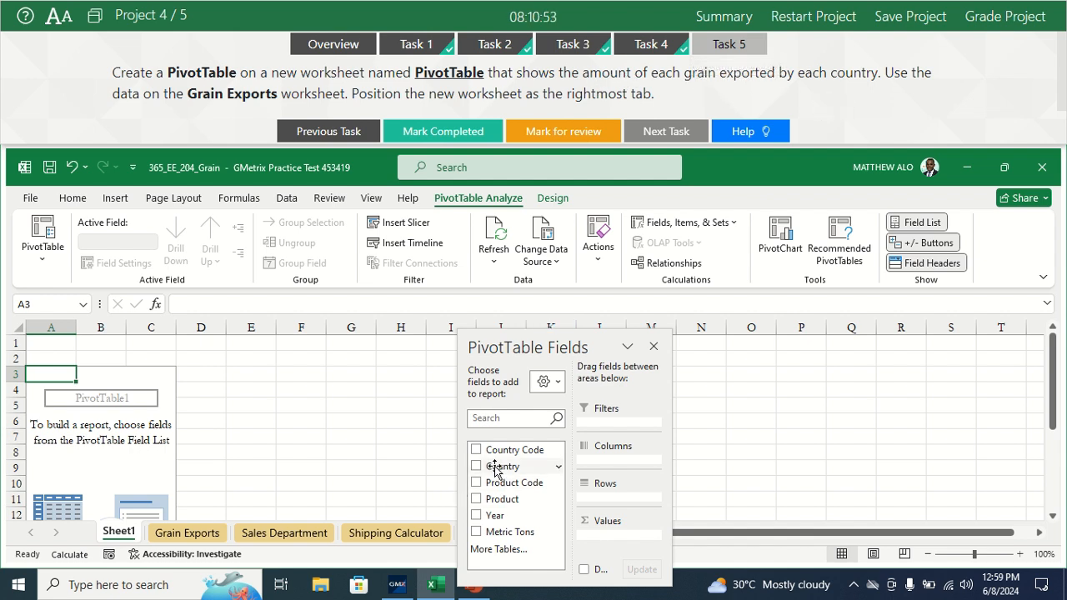
pyautogui.moveTo(495, 469); pyautogui.dragTo(599, 499)
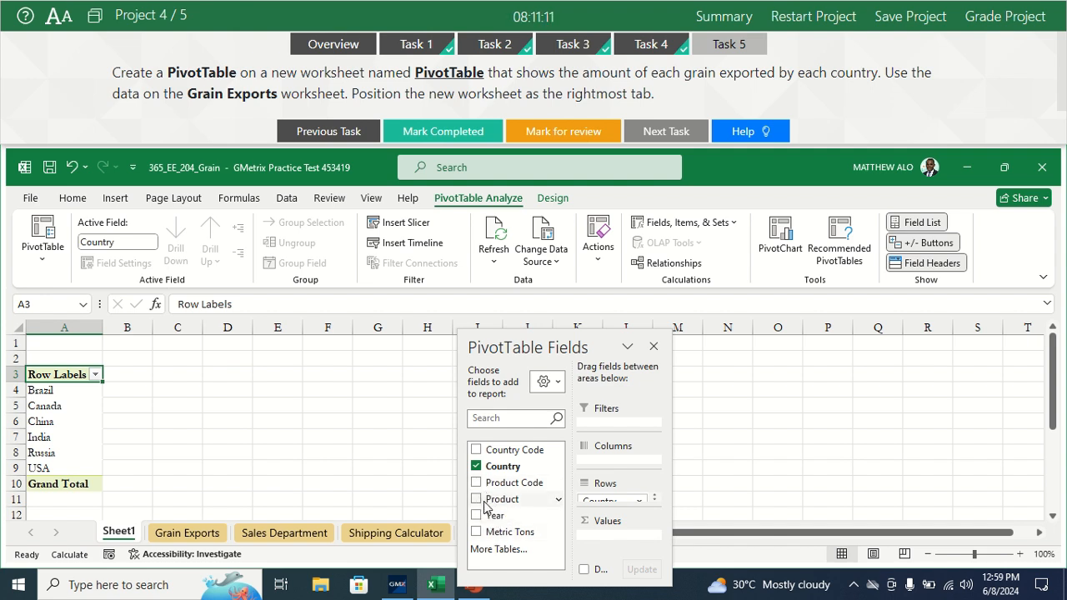
pyautogui.moveTo(486, 505); pyautogui.dragTo(612, 510)
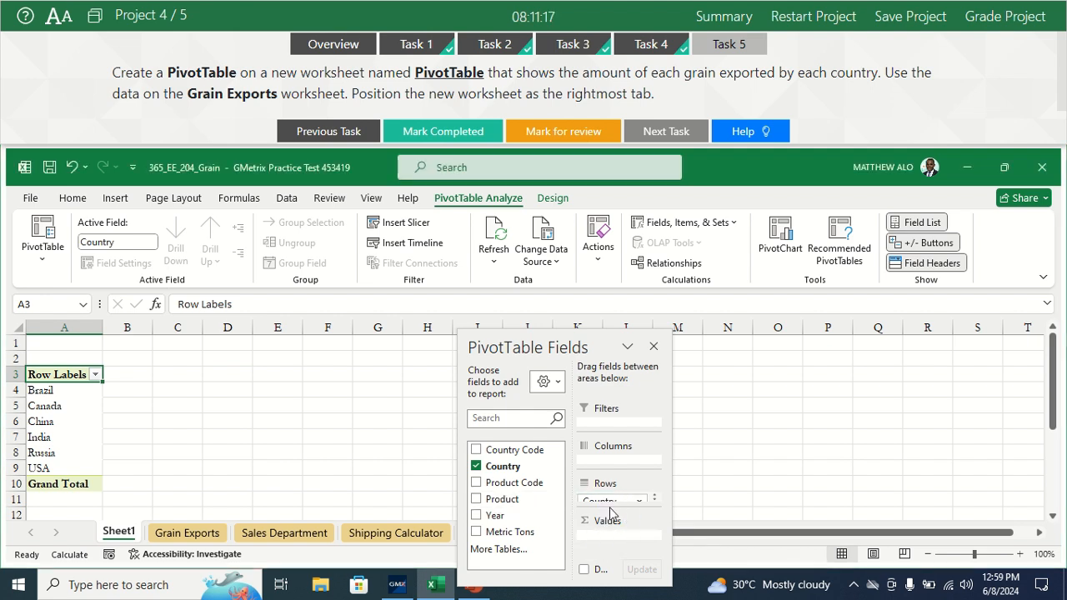
pyautogui.moveTo(492, 505); pyautogui.dragTo(641, 510)
pyautogui.click(640, 502)
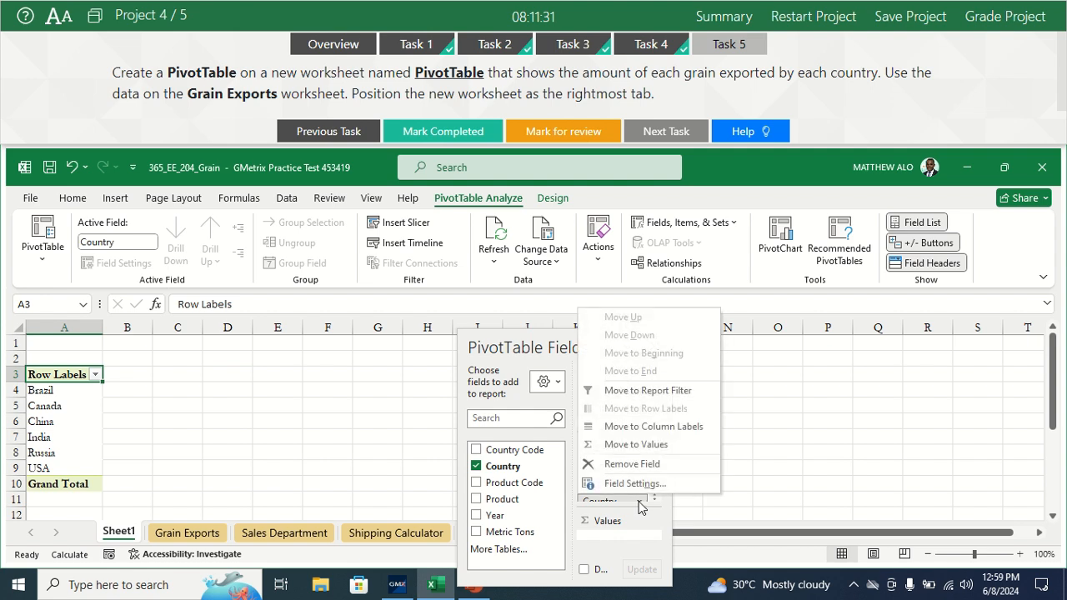
pyautogui.click(642, 504)
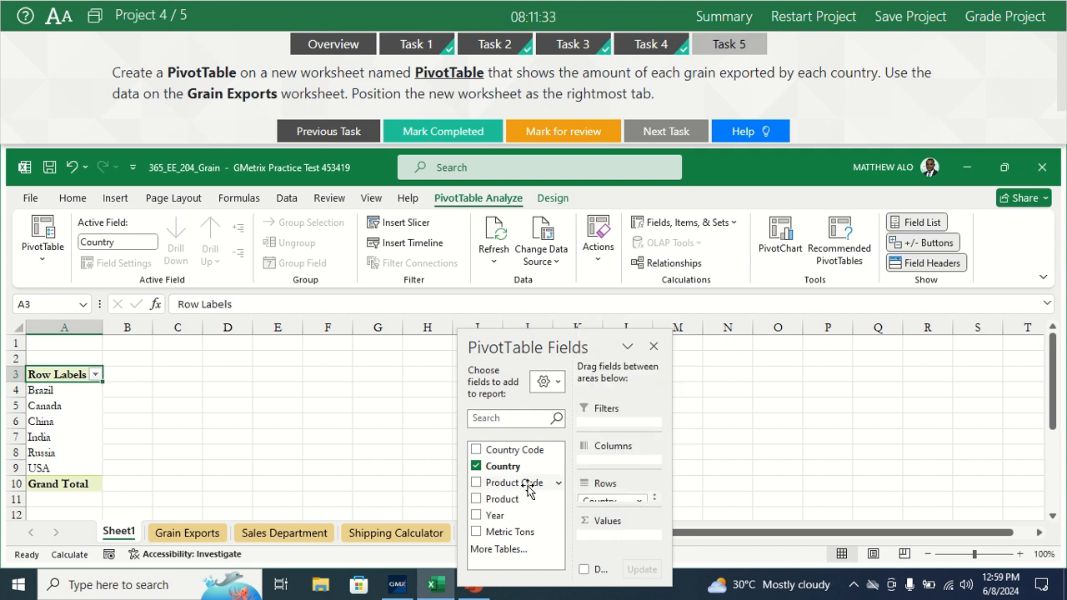
pyautogui.moveTo(494, 497); pyautogui.dragTo(606, 507)
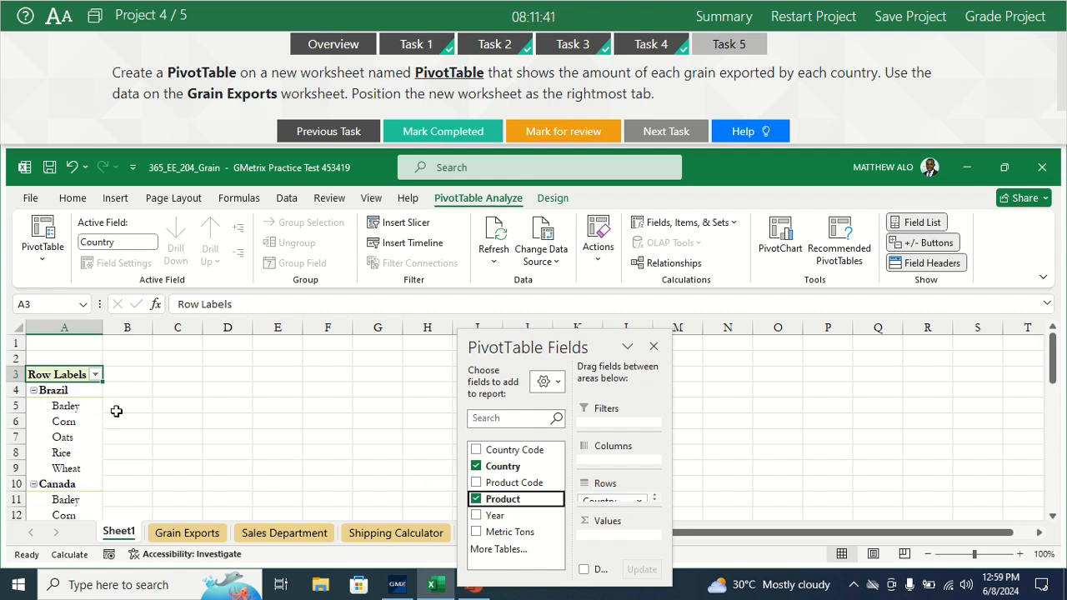
pyautogui.click(501, 535)
pyautogui.moveTo(500, 537); pyautogui.dragTo(605, 533)
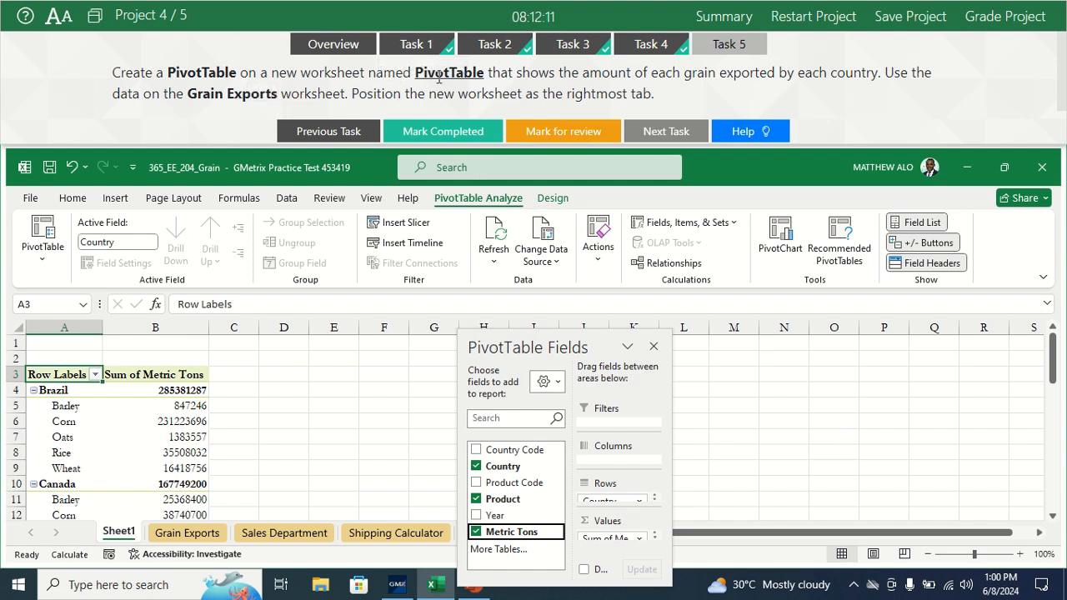
# Step: Rename the new worksheet holding the PivotTable as PivotTable
pyautogui.rightClick(131, 538)
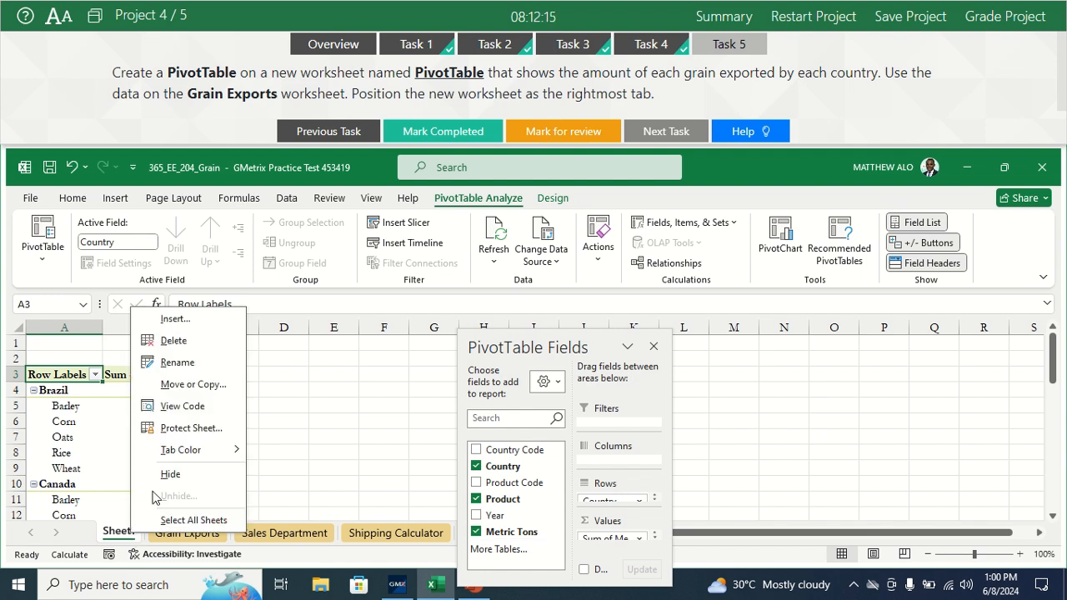
pyautogui.click(177, 363)
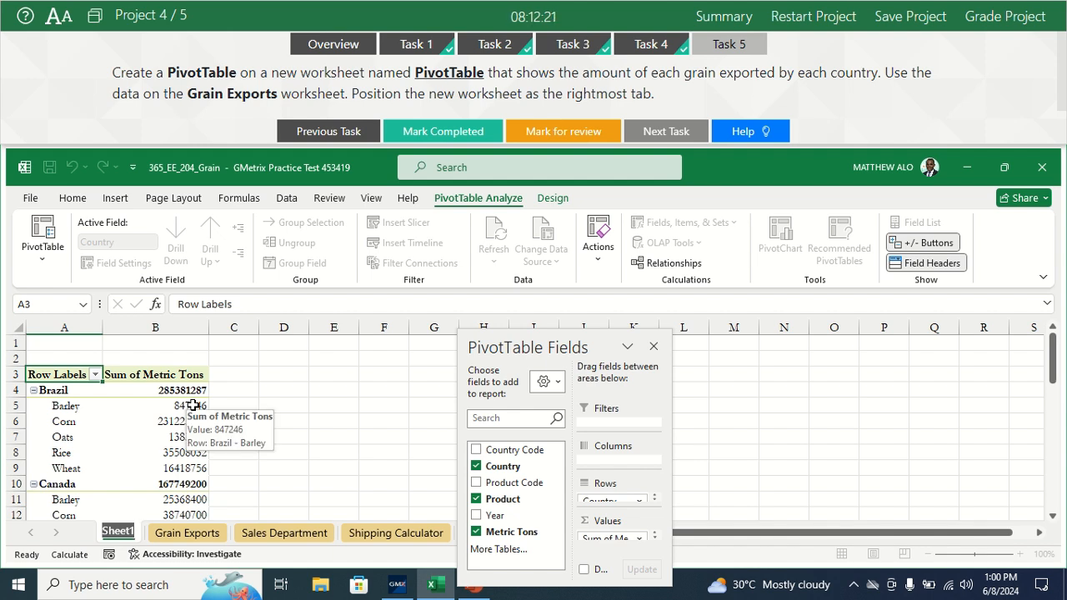
pyautogui.write('P')
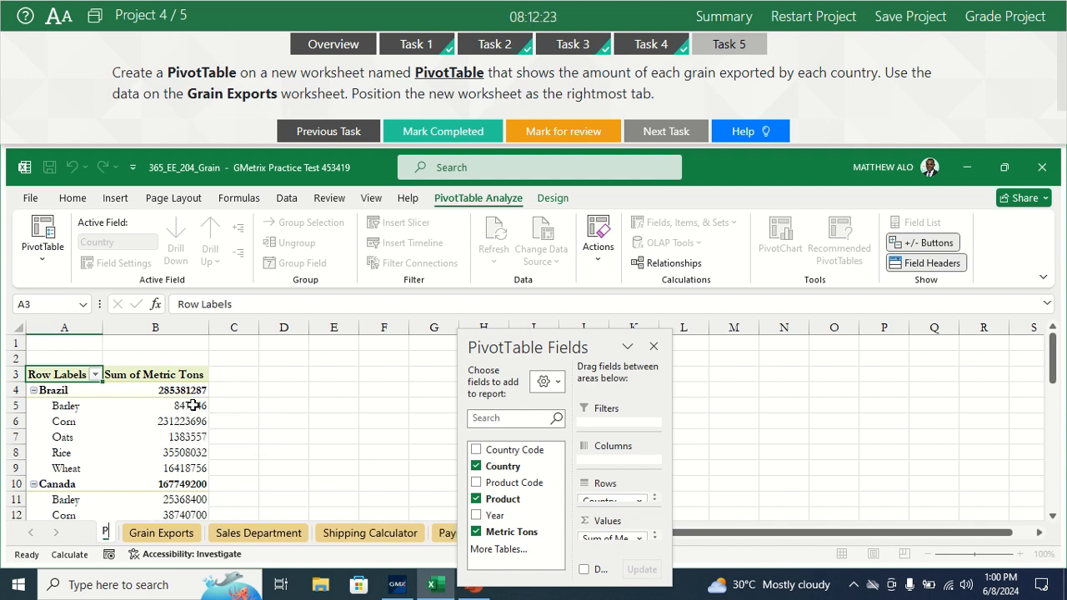
pyautogui.write('ivot')
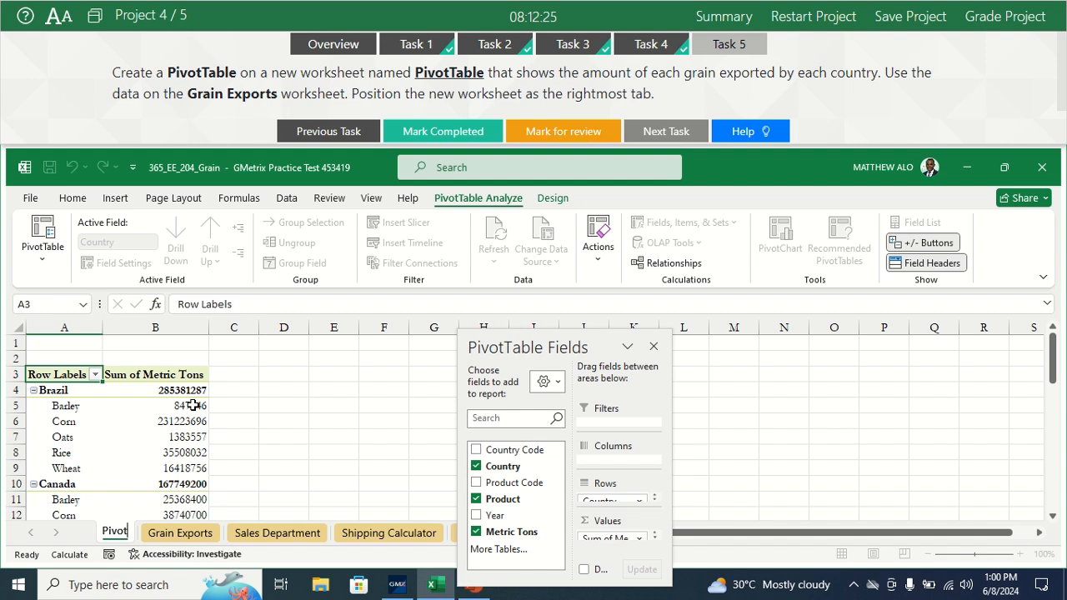
pyautogui.write('T')
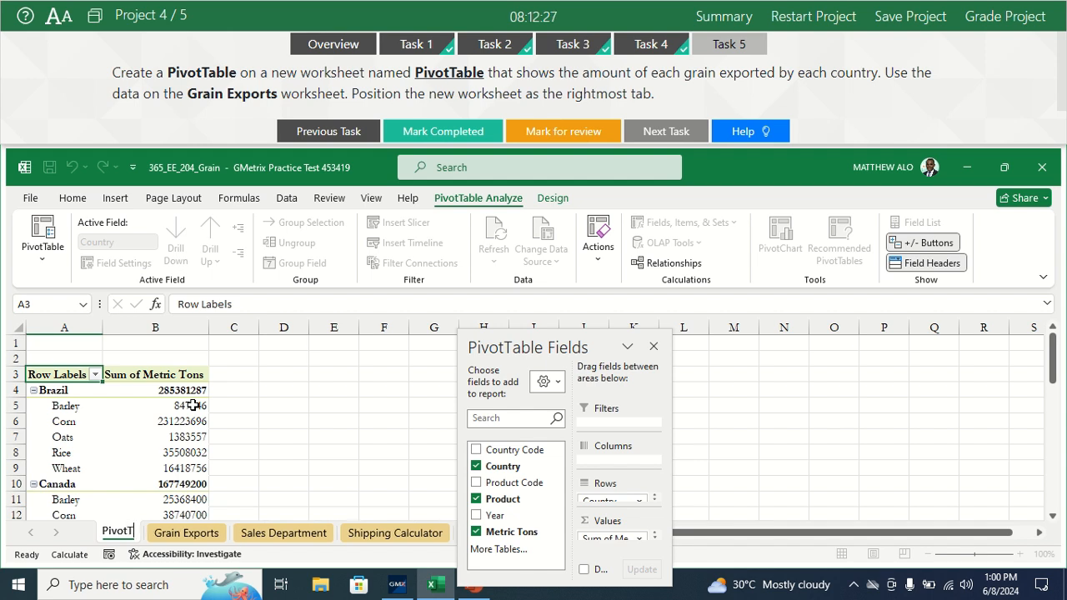
pyautogui.write('able')
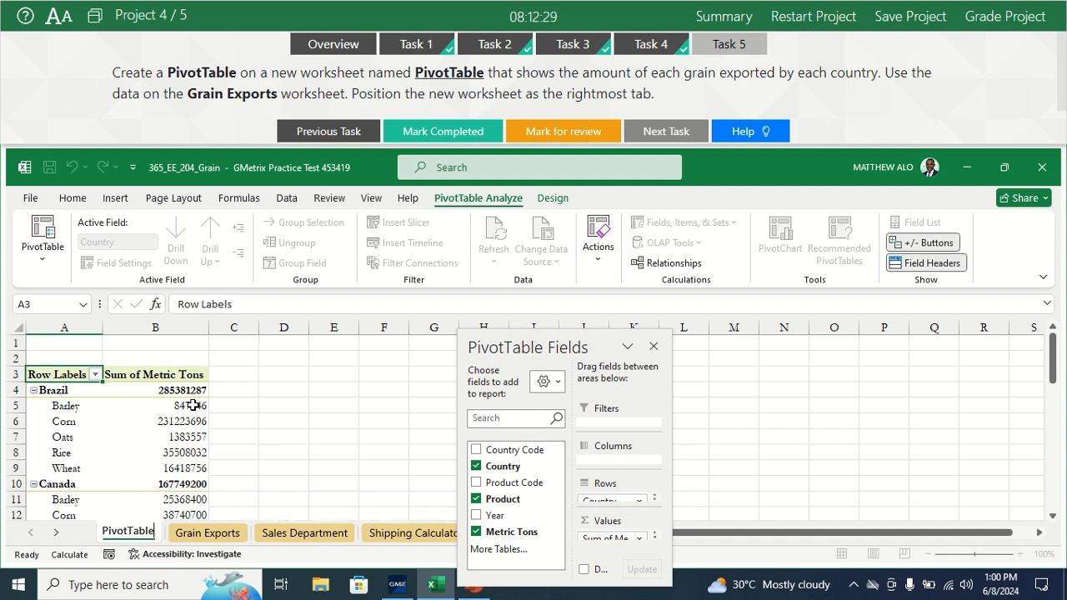
pyautogui.press('Return')
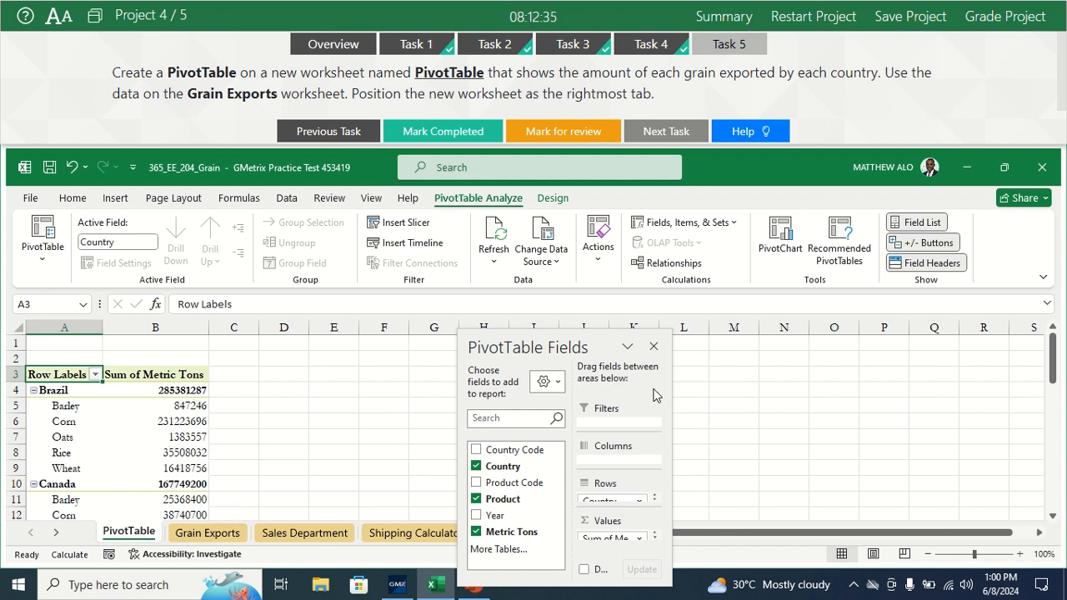
# Step: Move the PivotTable worksheet after Payment Calculator as the last sheet, and mark Task 5 as completed
pyautogui.moveTo(574, 345); pyautogui.dragTo(849, 346)
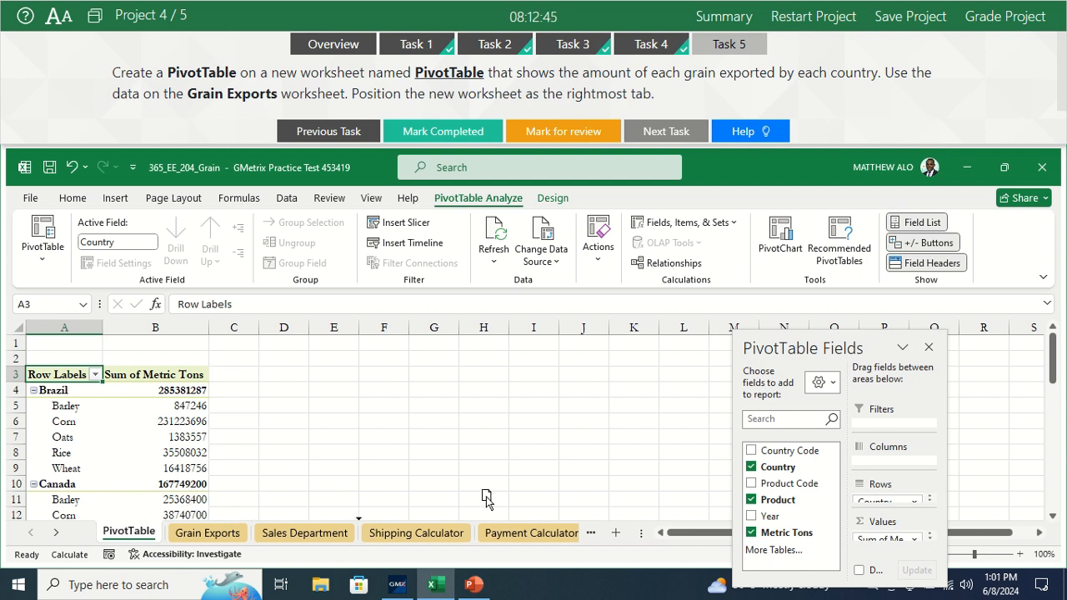
pyautogui.click(591, 533)
pyautogui.moveTo(595, 533); pyautogui.dragTo(530, 540)
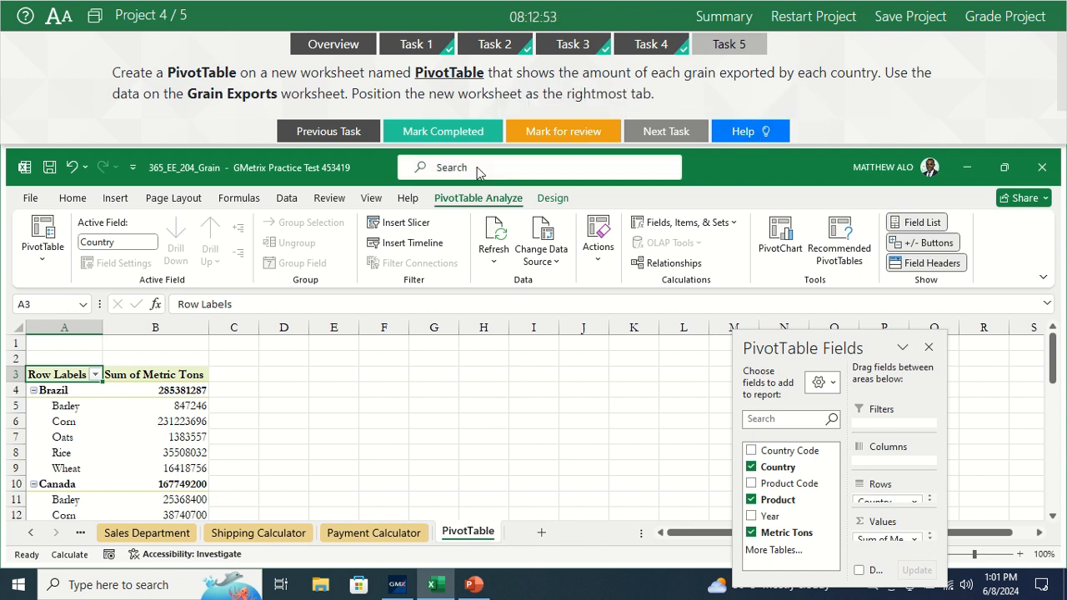
pyautogui.click(457, 134)
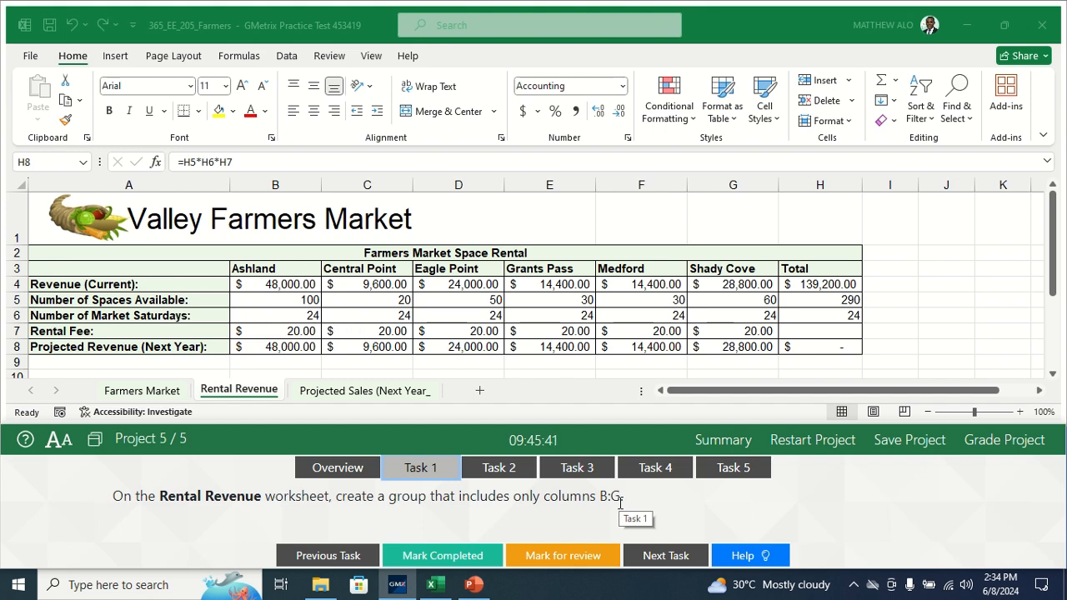
# Step: Group columns B:G on the Rental Revenue worksheet and mark Task 1 as completed
pyautogui.click(226, 393)
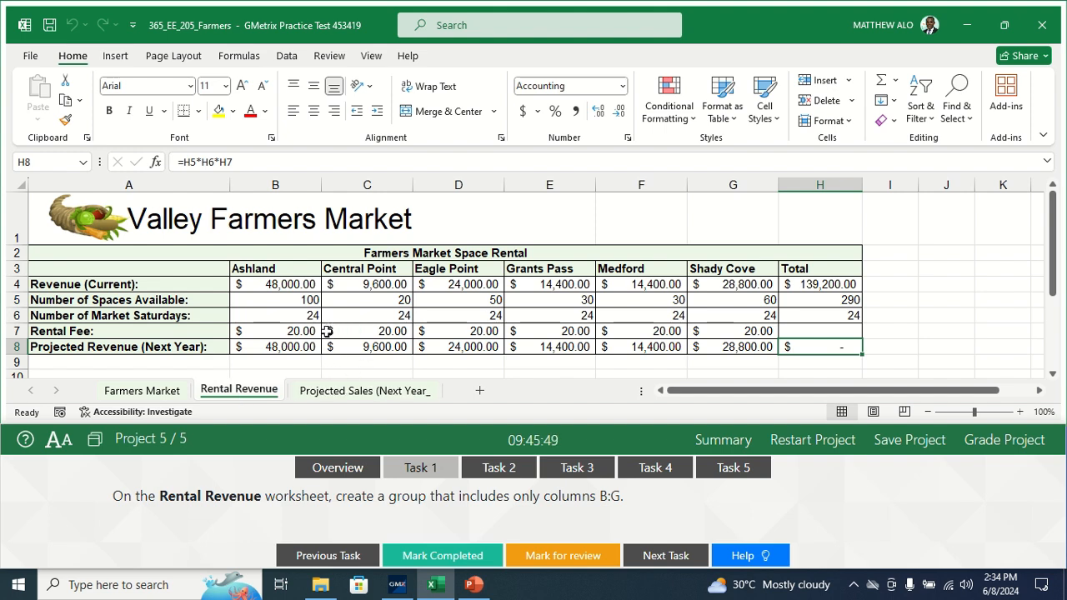
pyautogui.click(286, 185)
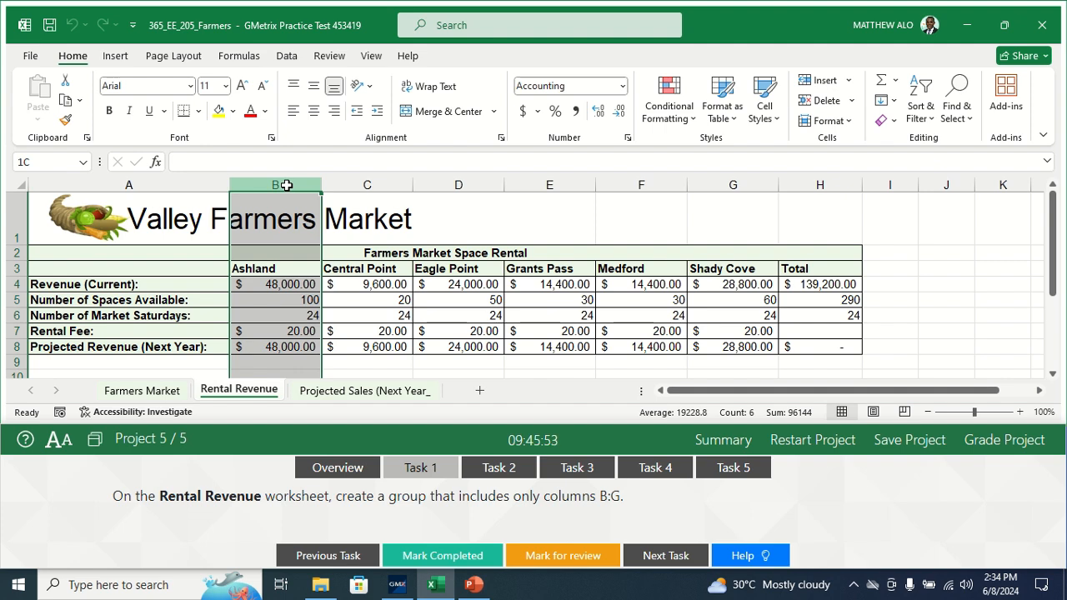
pyautogui.moveTo(285, 185); pyautogui.dragTo(715, 200)
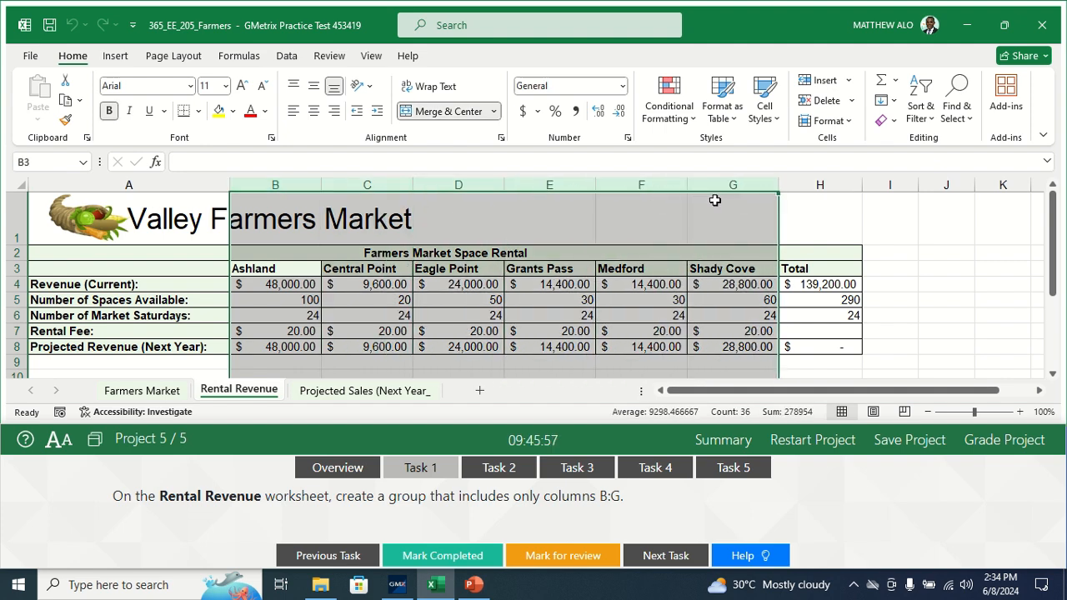
pyautogui.click(285, 56)
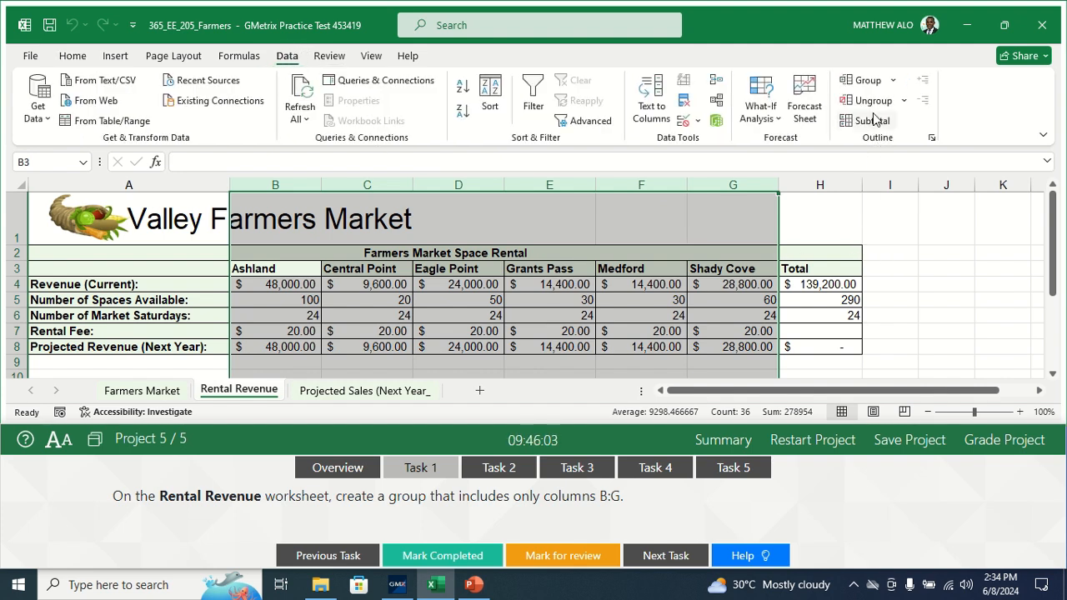
pyautogui.click(863, 81)
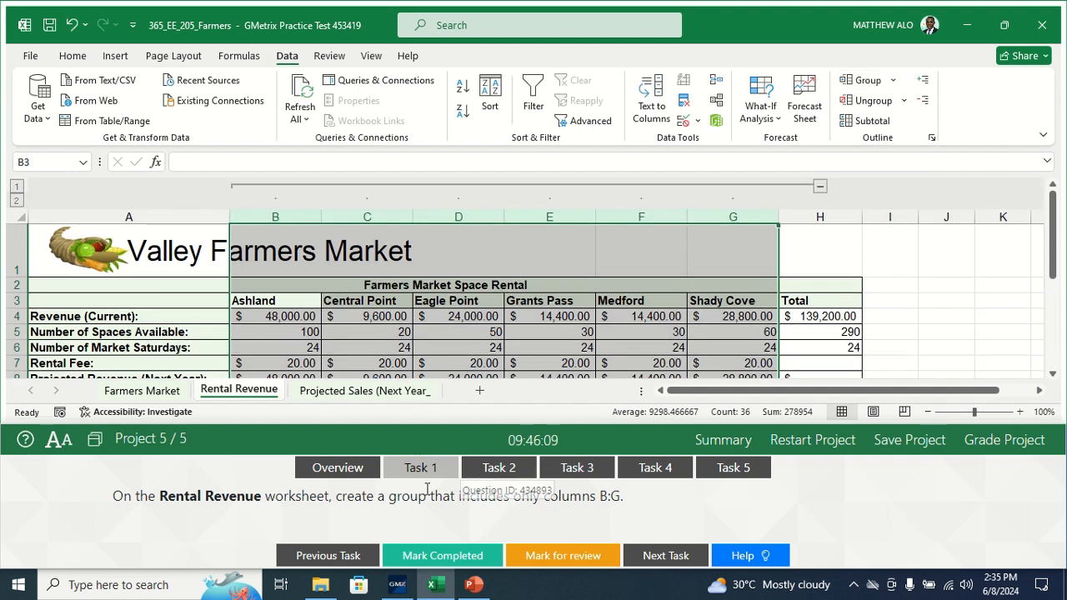
pyautogui.click(433, 556)
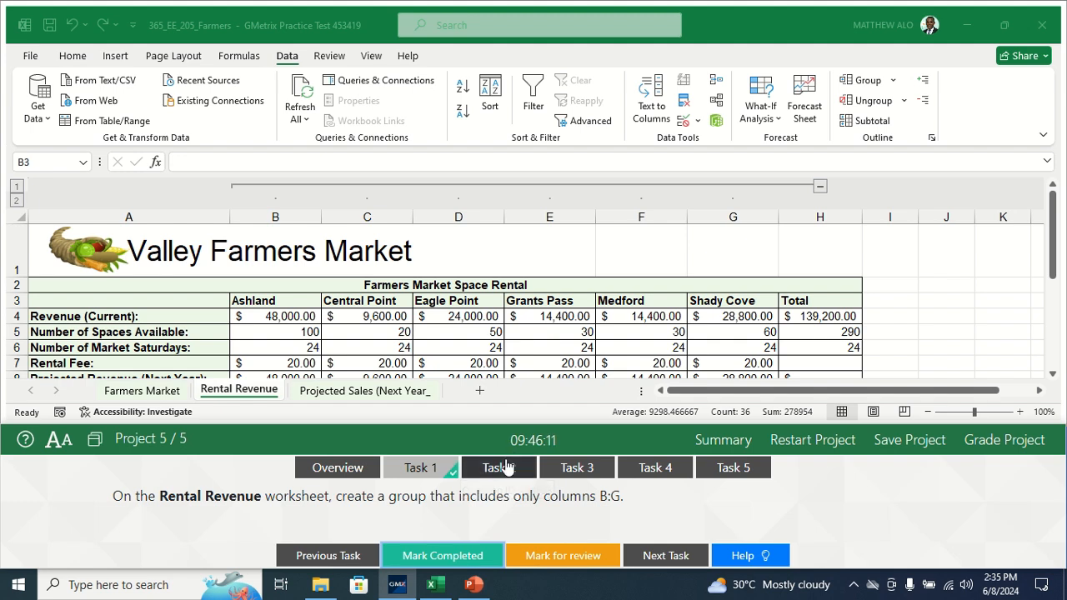
# Step: For Task 2, subtotal A3:E87 on the Farmers Market worksheet, using Sum on Sales at each change in Location
pyautogui.click(495, 468)
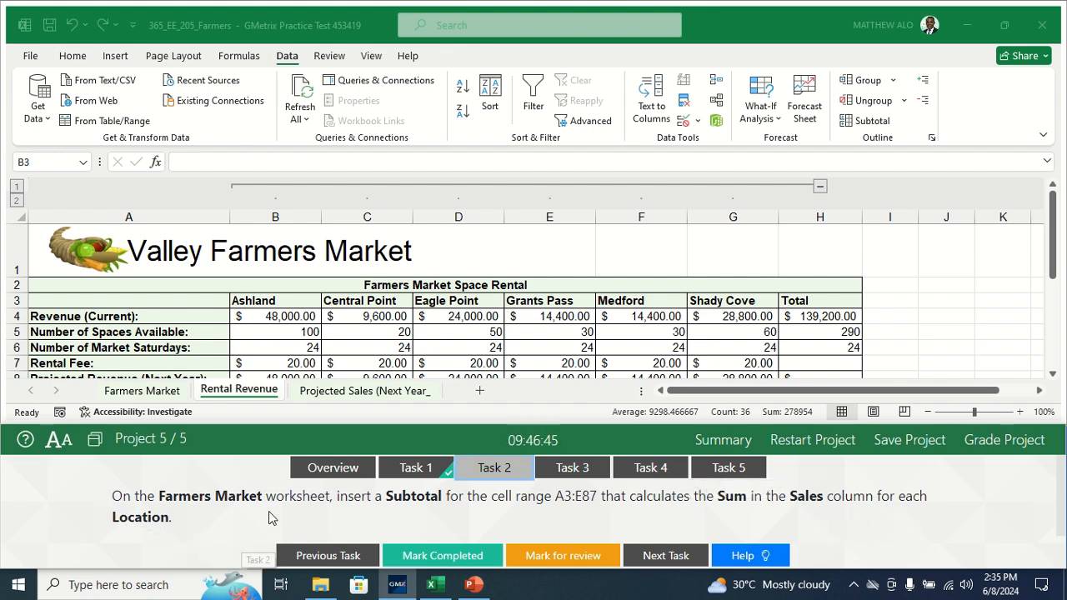
pyautogui.click(161, 398)
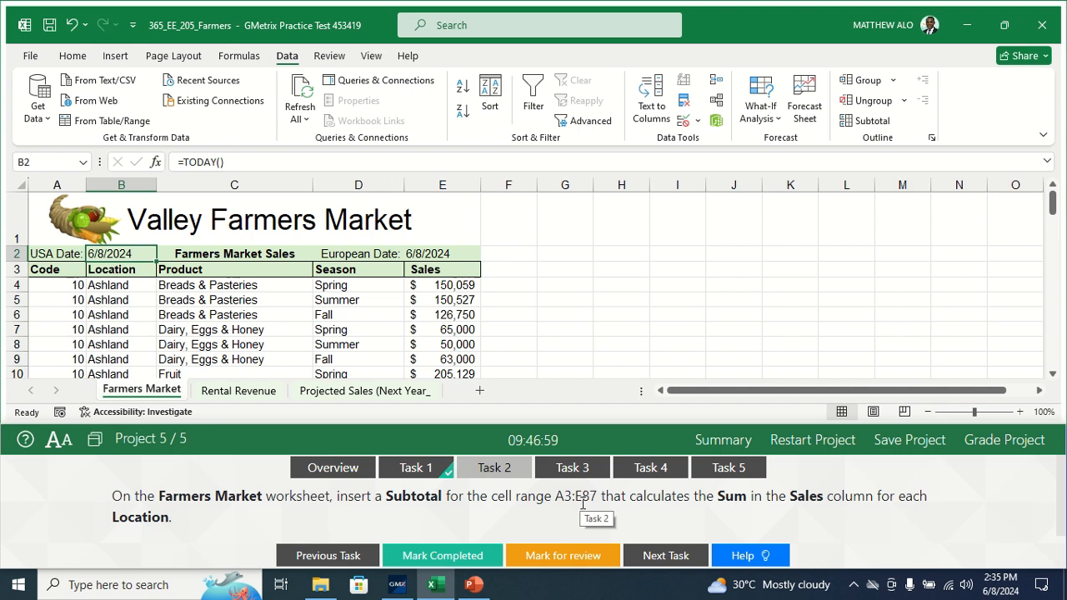
pyautogui.click(50, 273)
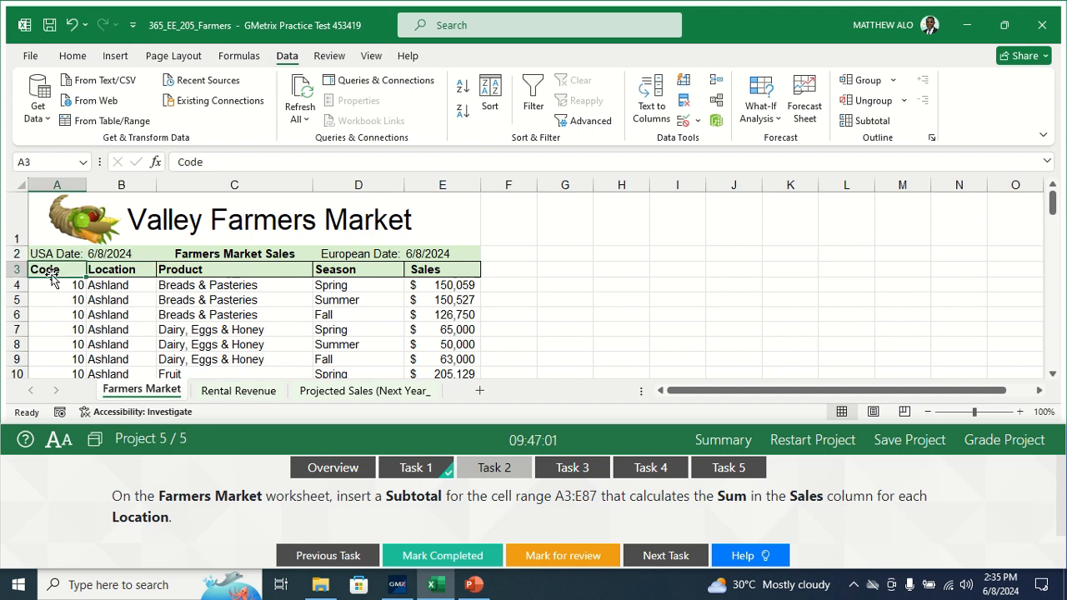
pyautogui.moveTo(51, 270); pyautogui.dragTo(426, 344)
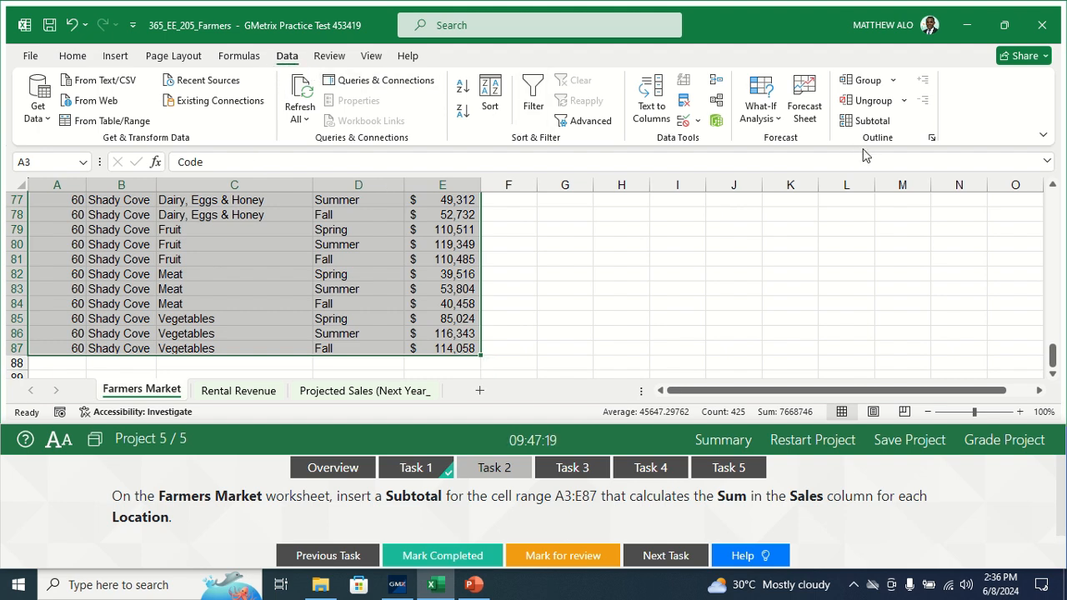
pyautogui.click(875, 121)
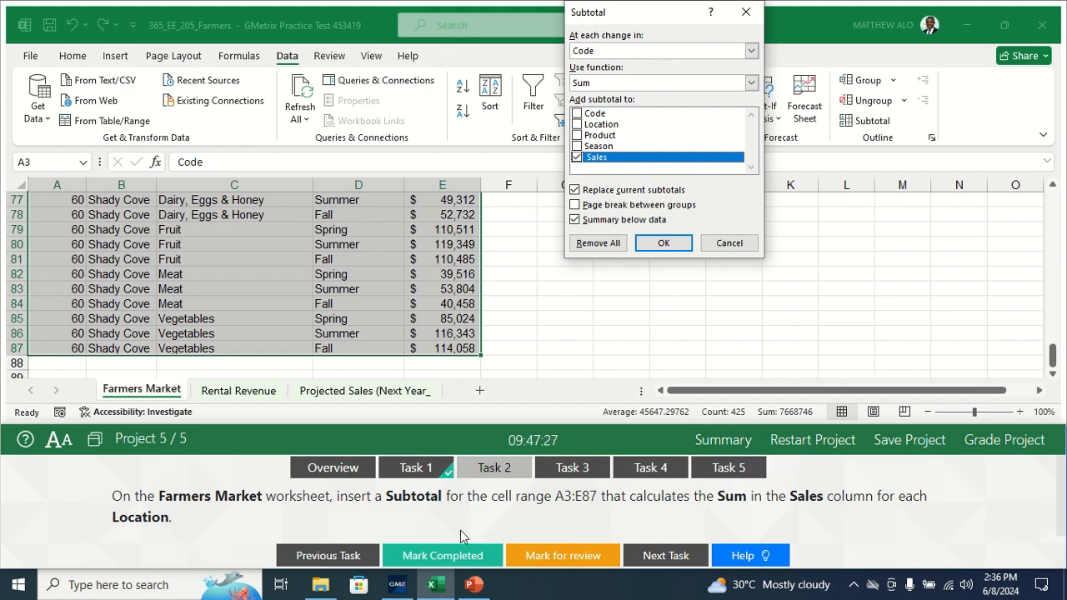
pyautogui.click(751, 50)
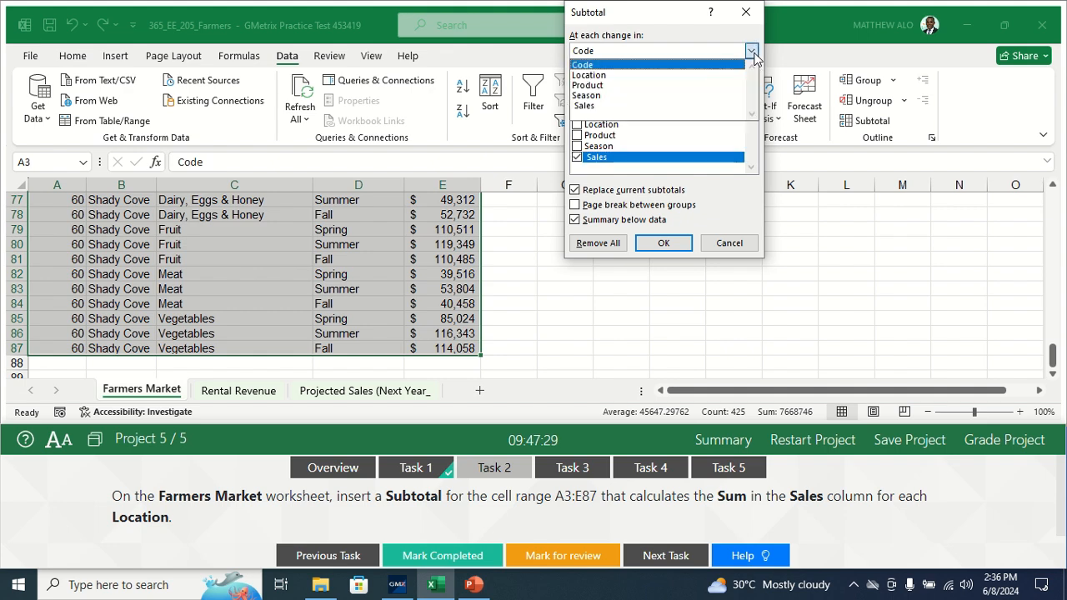
pyautogui.click(625, 75)
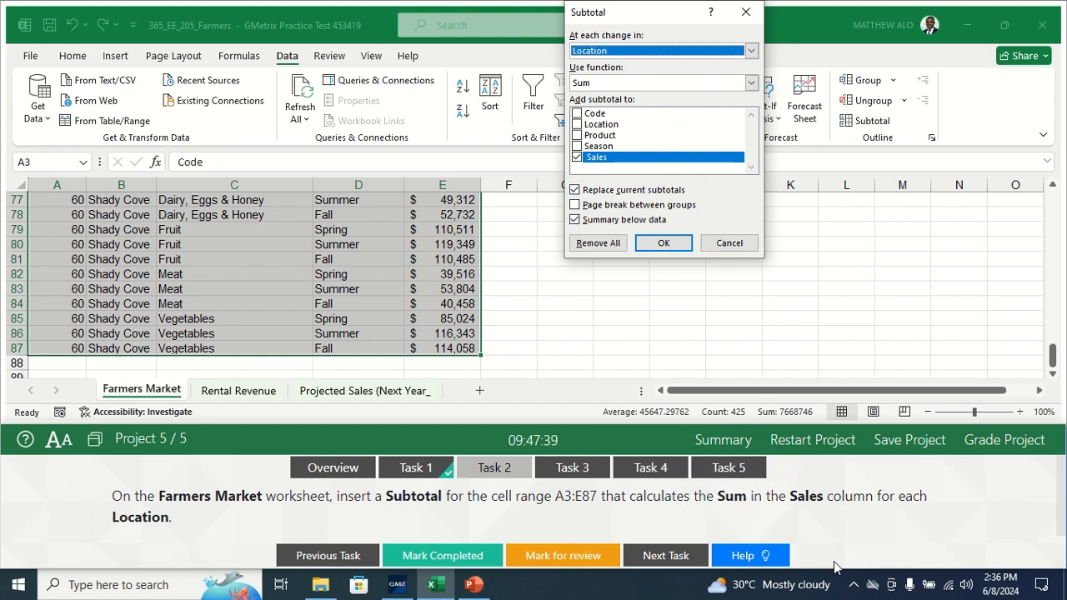
pyautogui.click(660, 243)
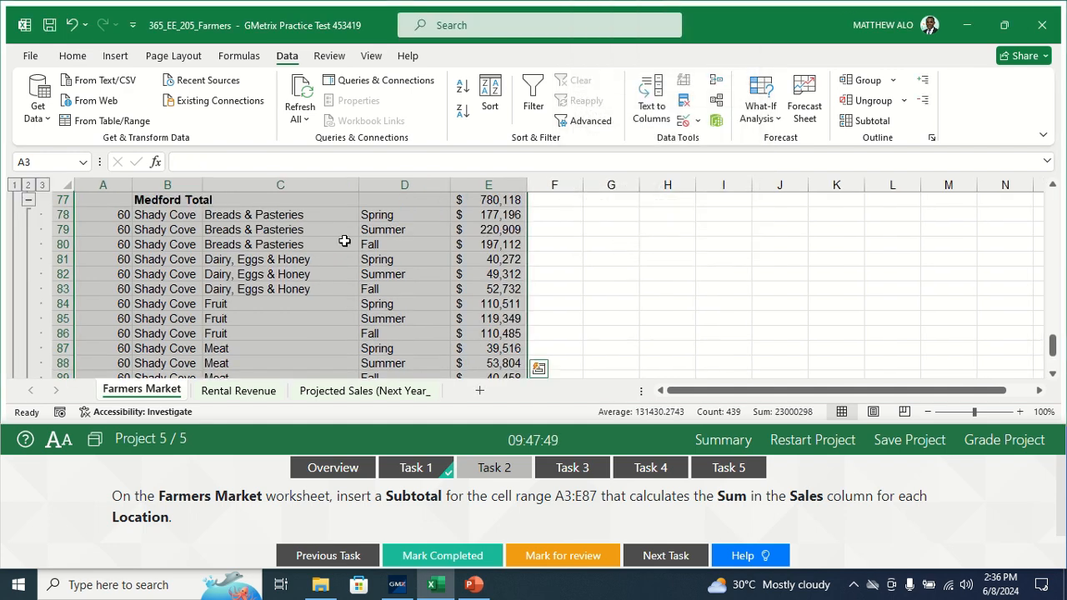
# Step: Review the subtotaled rows on the Farmers Market worksheet and mark Task 2 as completed
pyautogui.moveTo(1054, 335); pyautogui.dragTo(1058, 292)
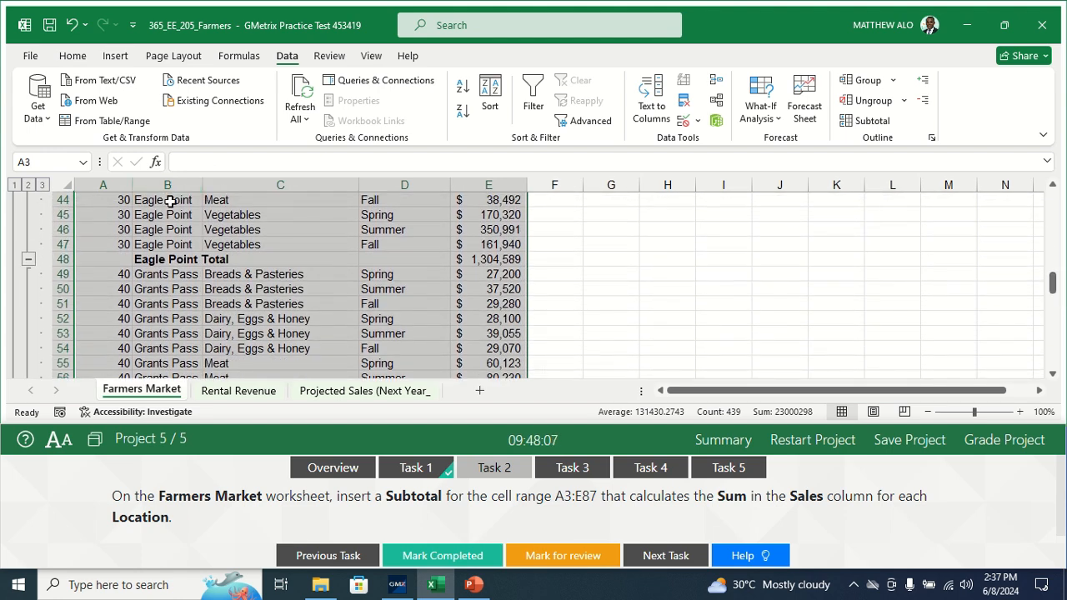
pyautogui.moveTo(1052, 289); pyautogui.dragTo(1039, 215)
pyautogui.click(679, 260)
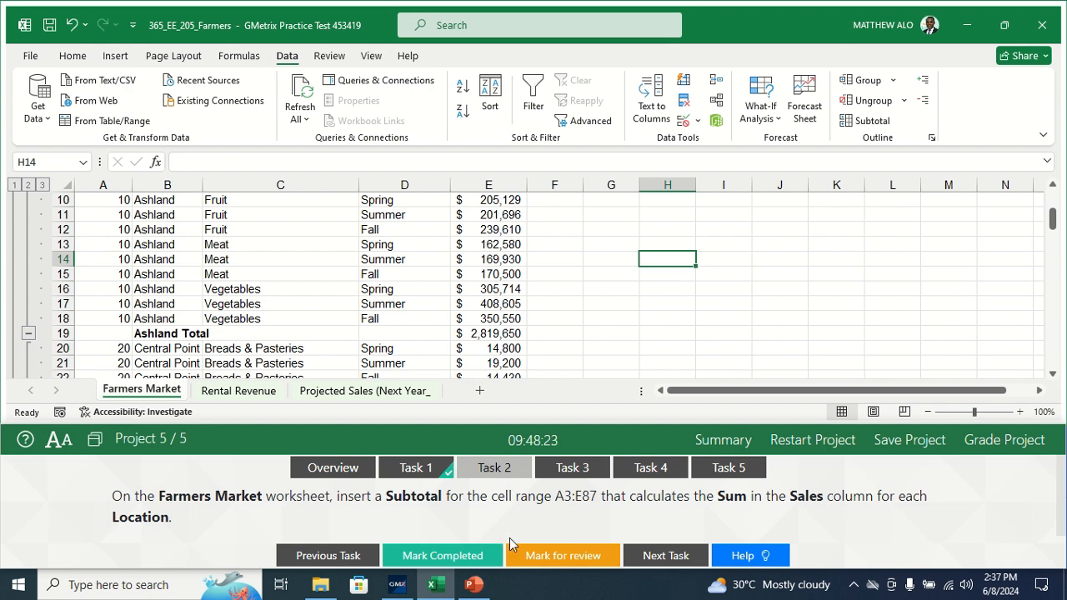
pyautogui.click(458, 559)
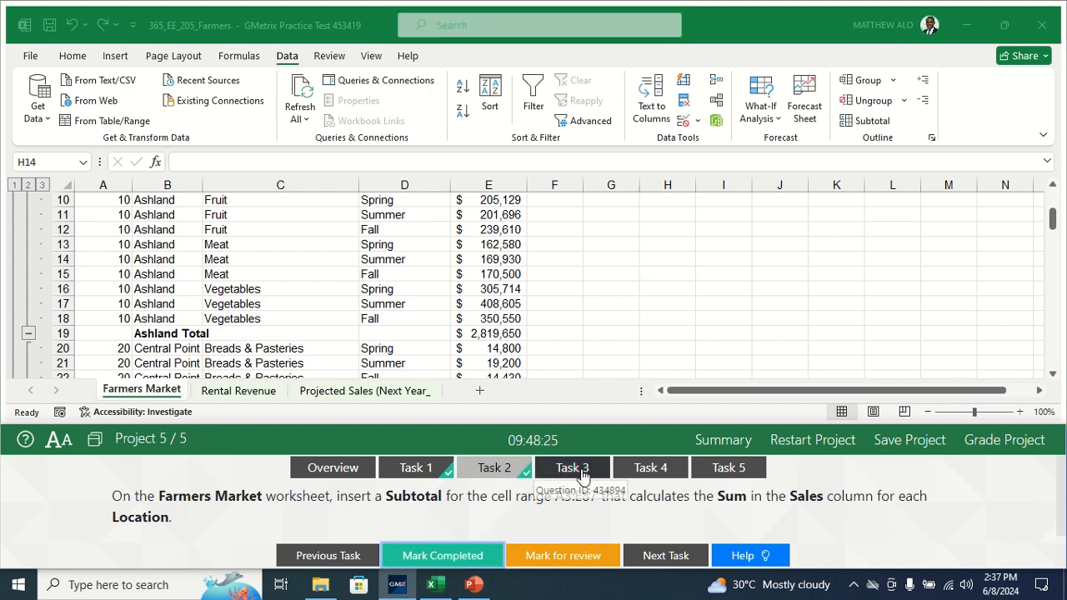
# Step: Open Task 3 and start a Goal Seek on the Rental Revenue worksheet from the Total column's Rental Fee cell H7
pyautogui.click(582, 474)
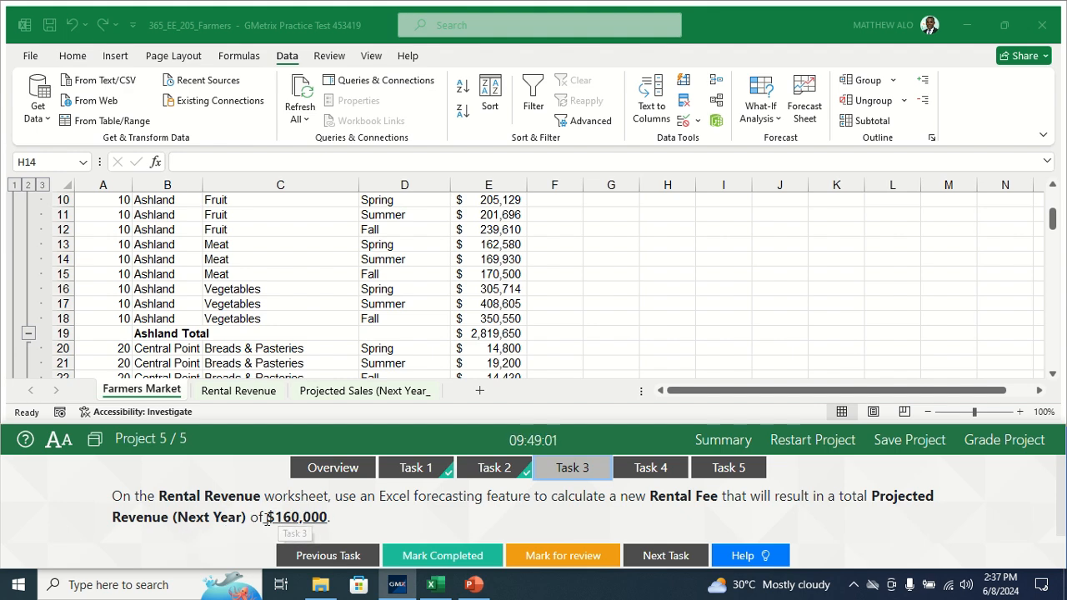
pyautogui.click(243, 398)
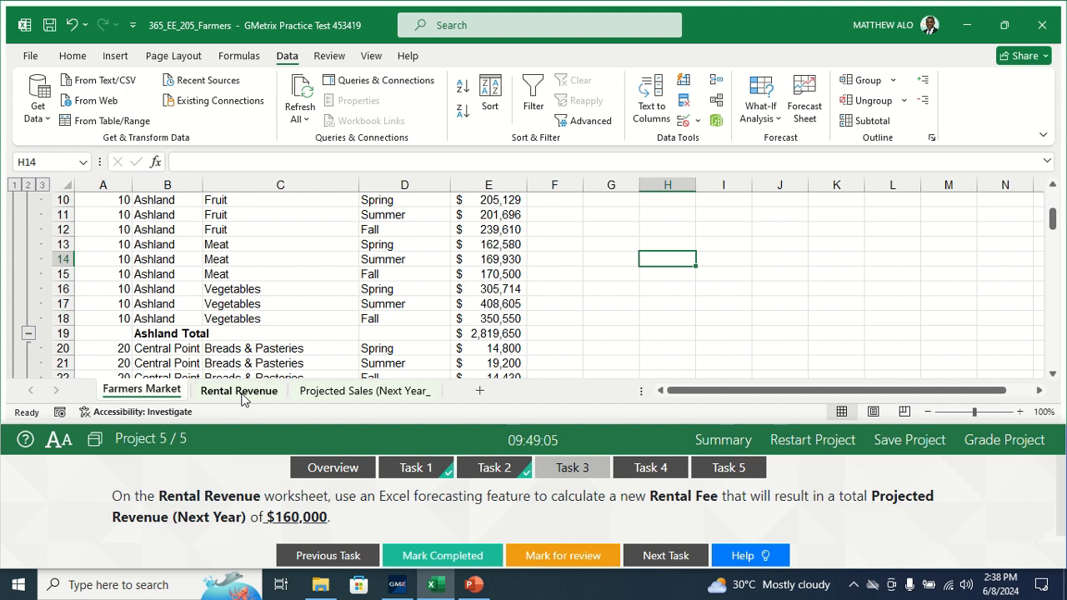
pyautogui.click(242, 391)
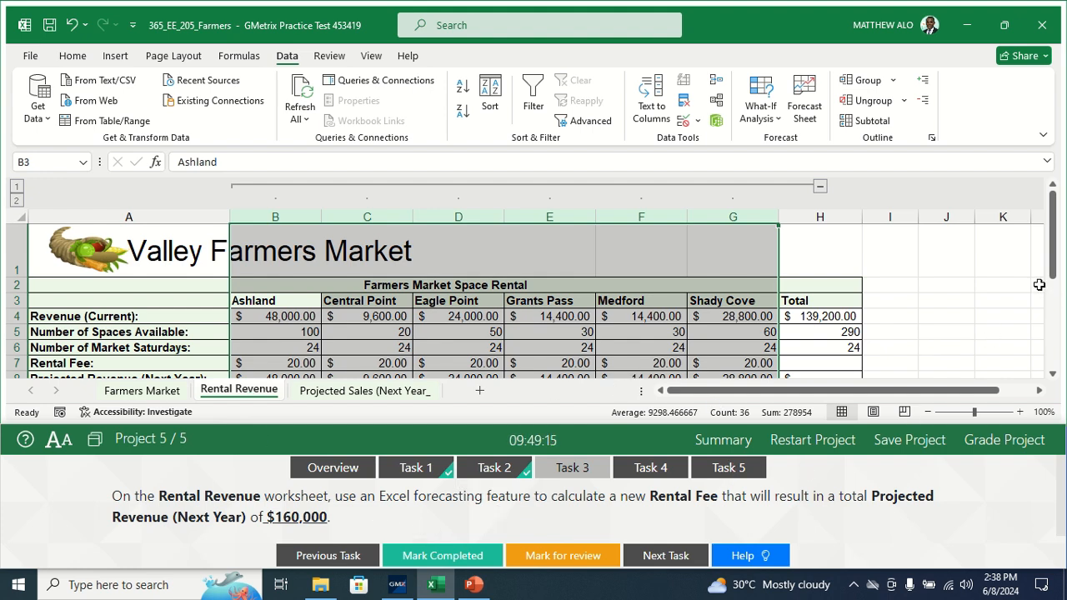
pyautogui.moveTo(1054, 269); pyautogui.dragTo(1054, 279)
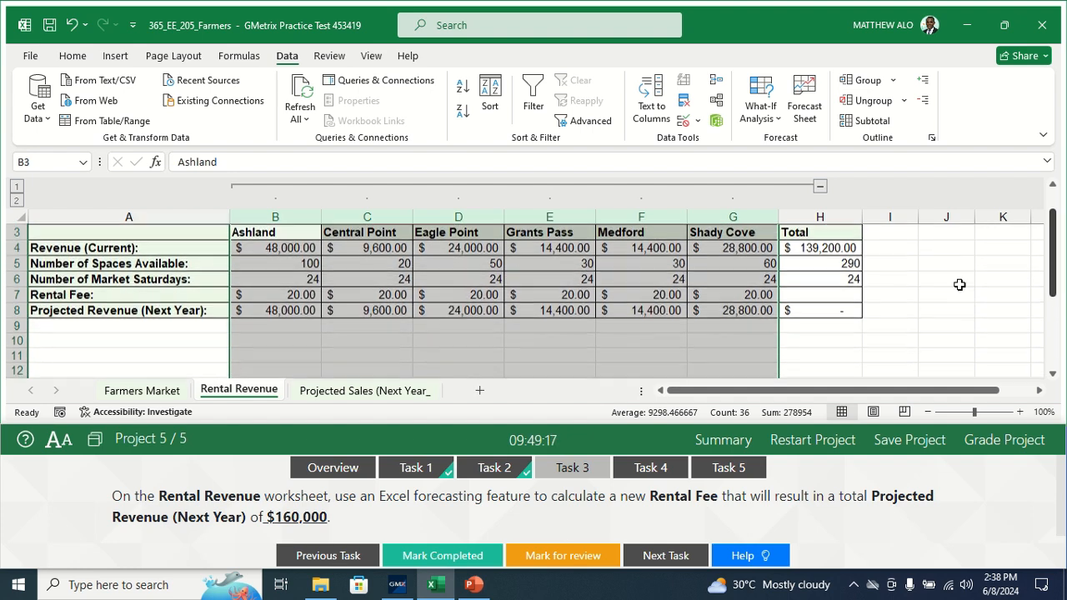
pyautogui.click(820, 294)
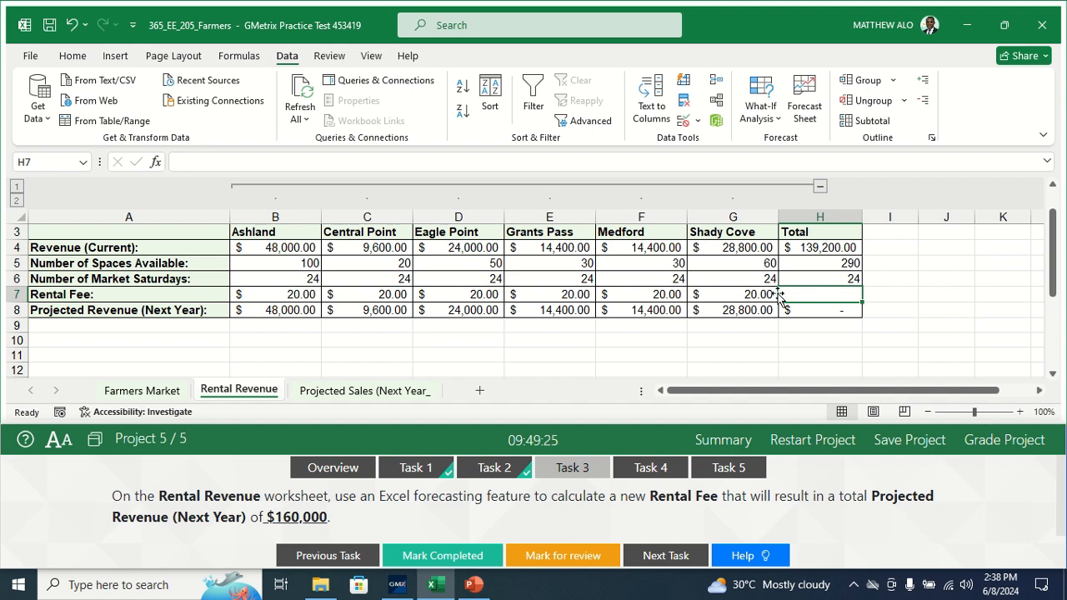
pyautogui.click(249, 59)
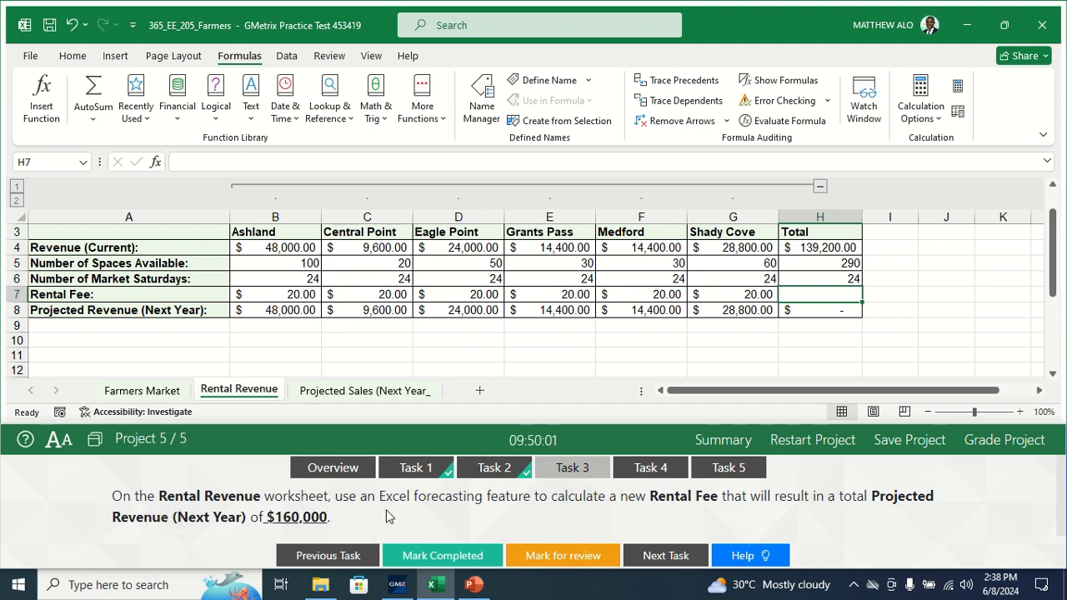
pyautogui.click(286, 56)
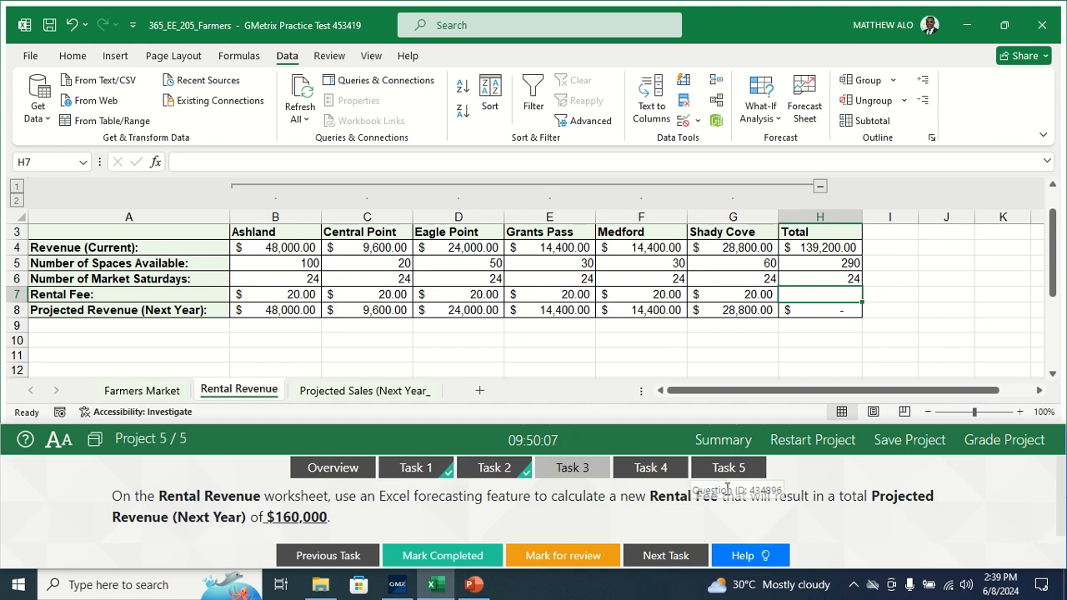
pyautogui.click(772, 124)
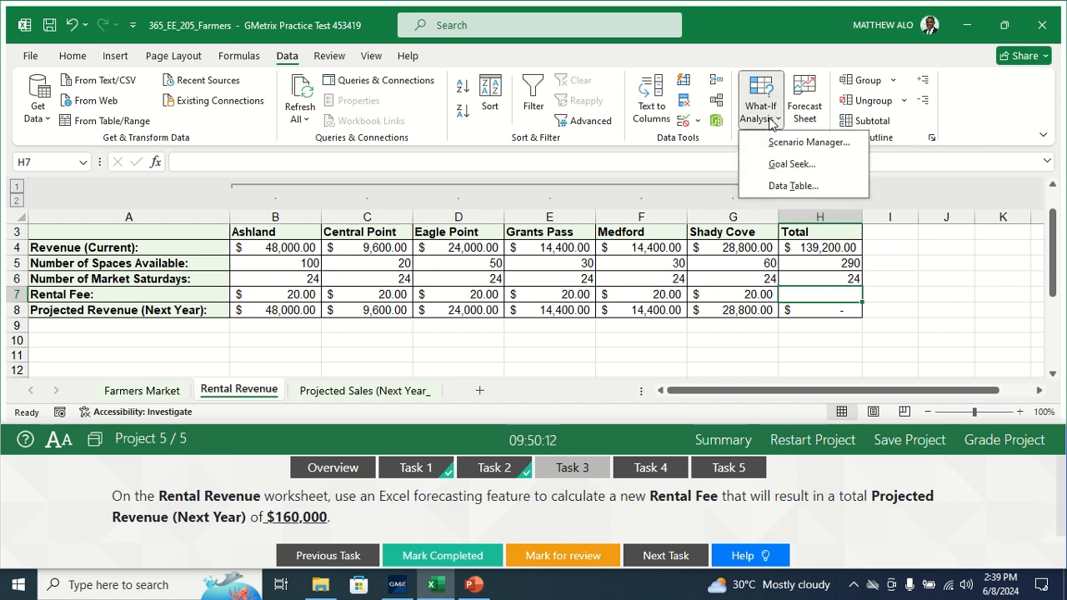
pyautogui.click(778, 164)
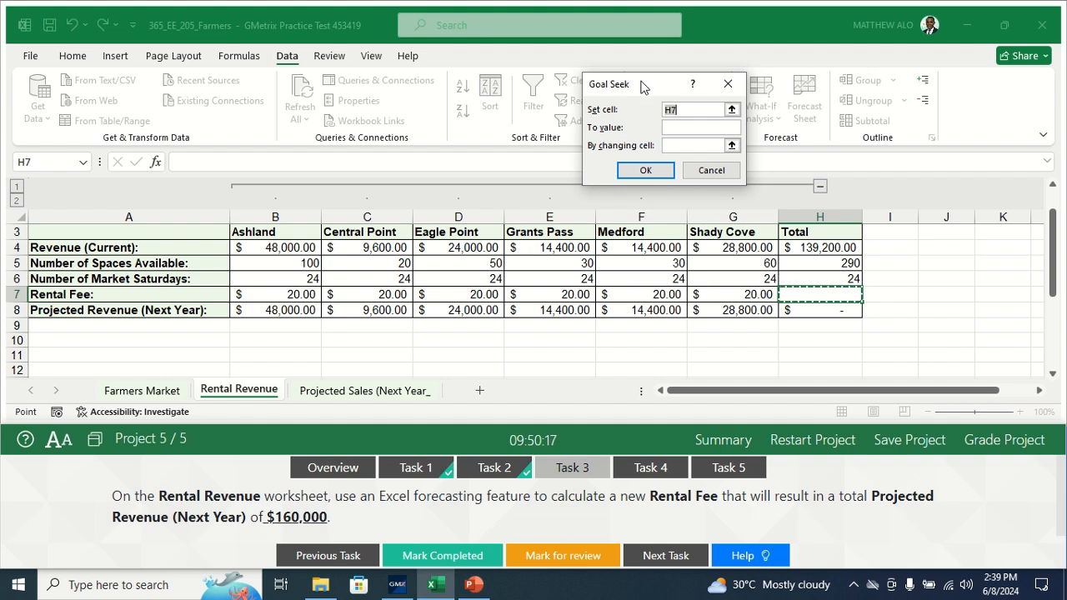
# Step: Goal Seek cell H8 to 160000 by changing cell H7, keep the solution, and mark Task 3 as completed
pyautogui.moveTo(640, 92); pyautogui.dragTo(532, 92)
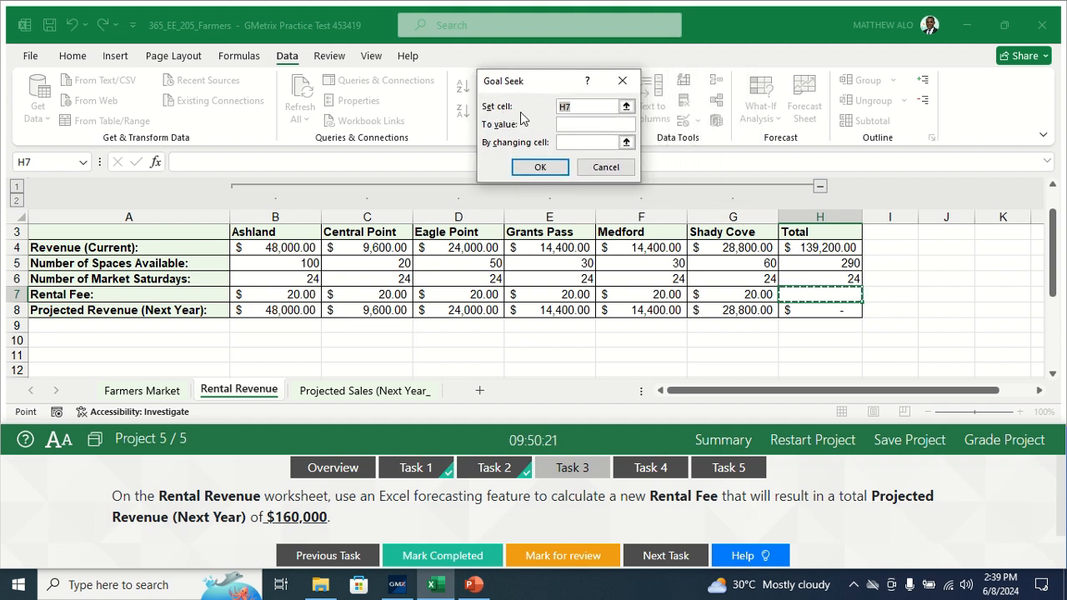
pyautogui.click(579, 107)
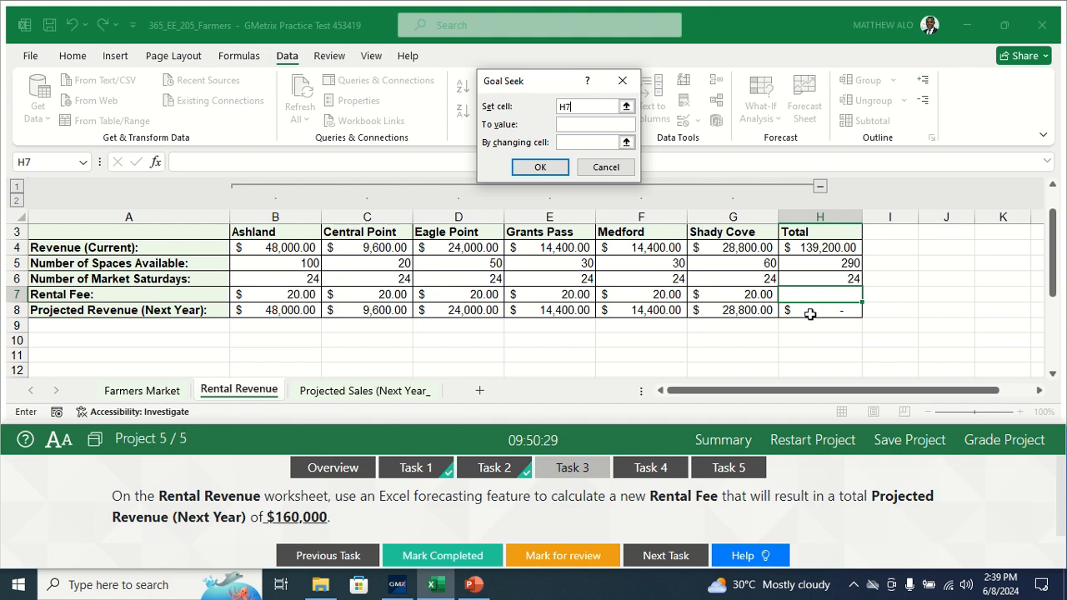
pyautogui.press('BackSpace')
pyautogui.write('8')
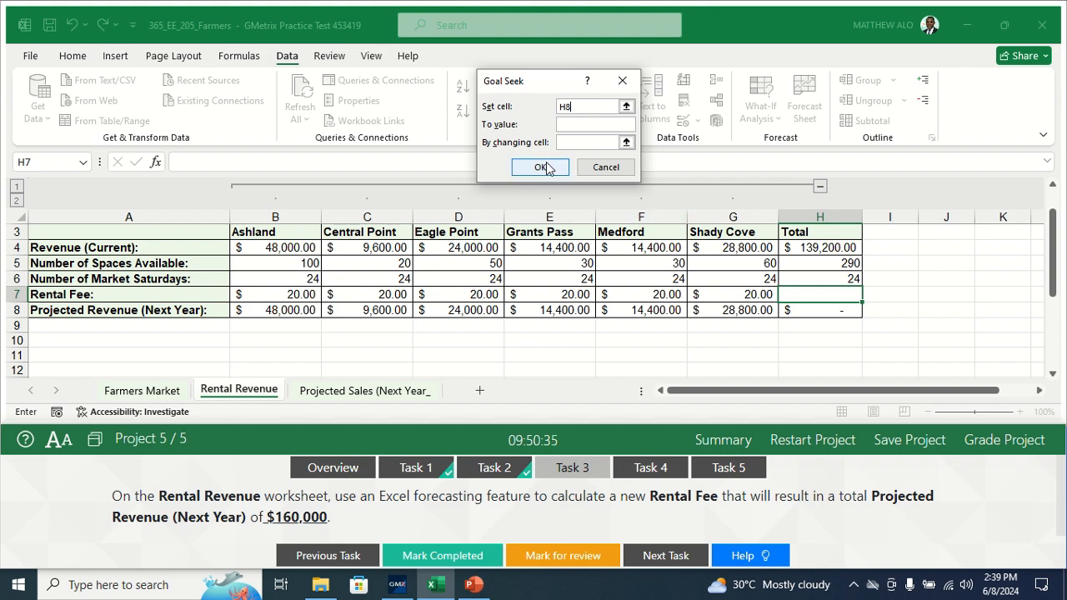
pyautogui.click(574, 123)
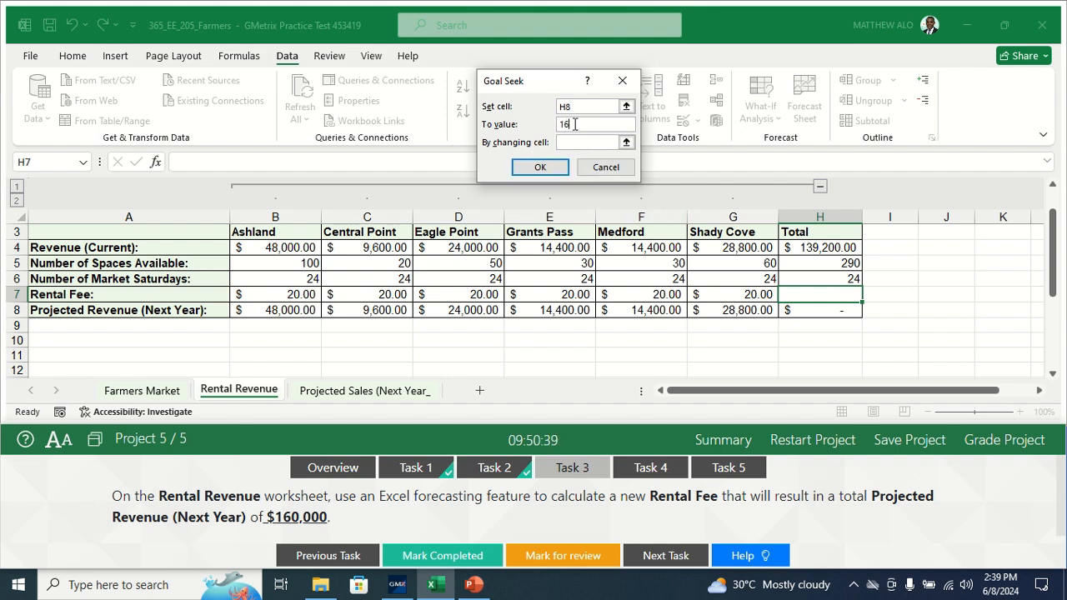
pyautogui.write('160000')
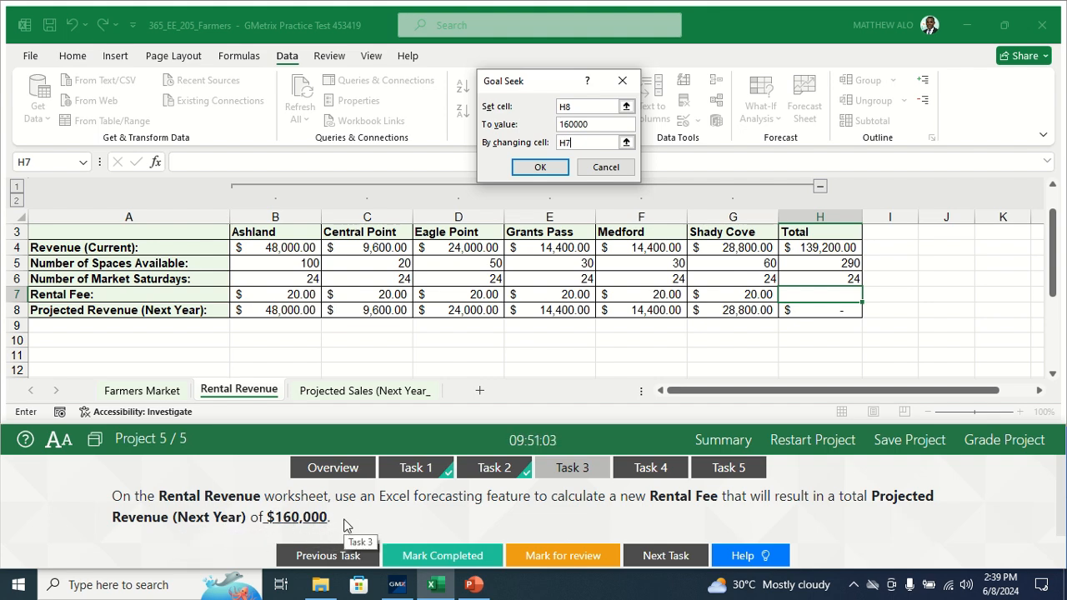
pyautogui.click(540, 170)
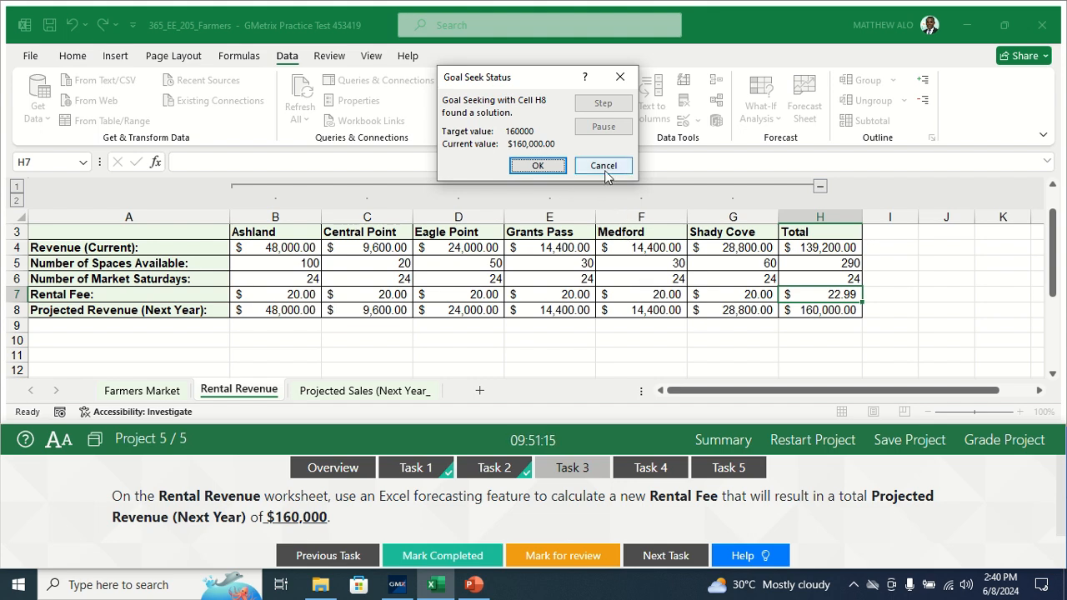
pyautogui.click(541, 166)
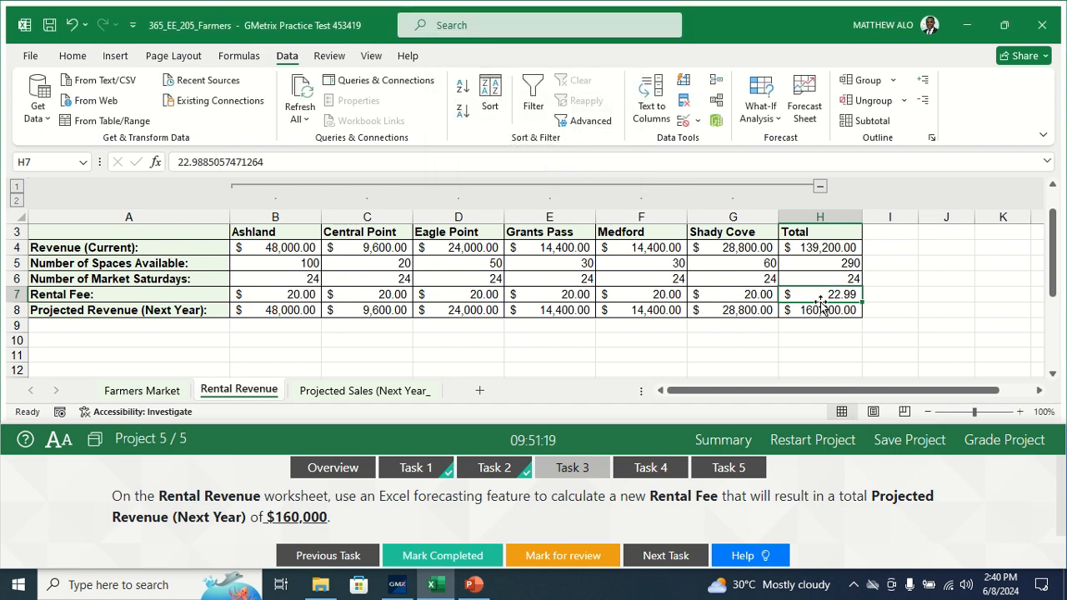
pyautogui.click(435, 555)
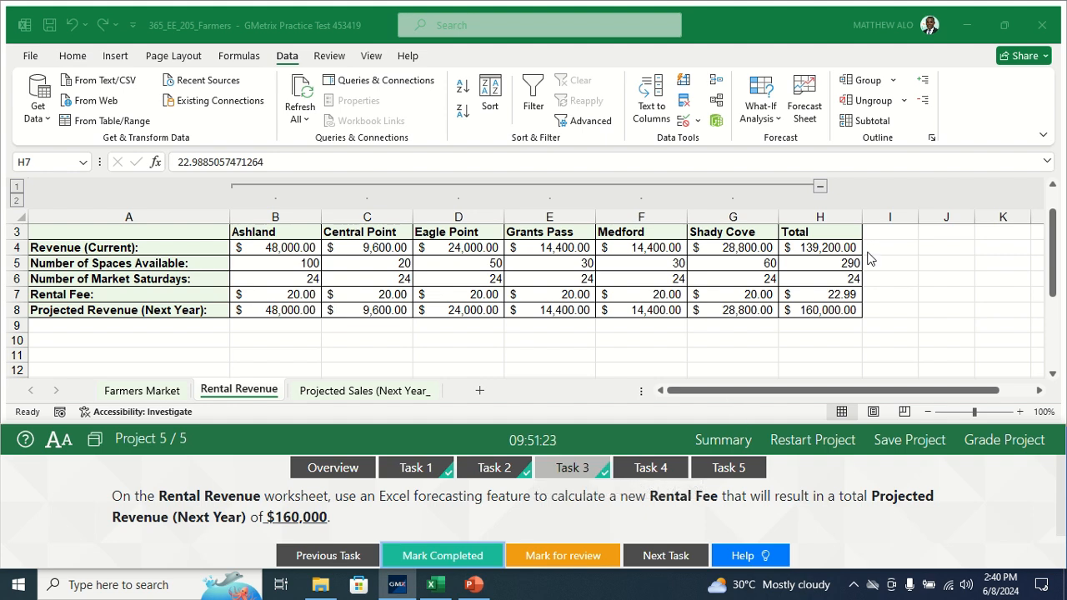
# Step: For Task 4, trace the precedents of cell B8 on the Rental Revenue worksheet and mark the task as completed
pyautogui.click(649, 468)
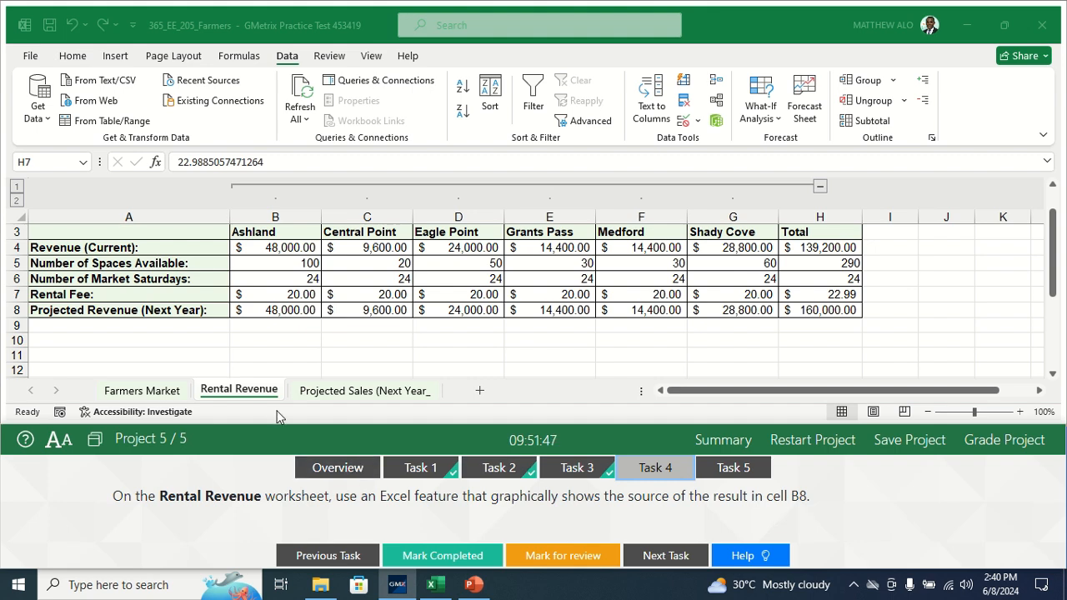
pyautogui.click(246, 399)
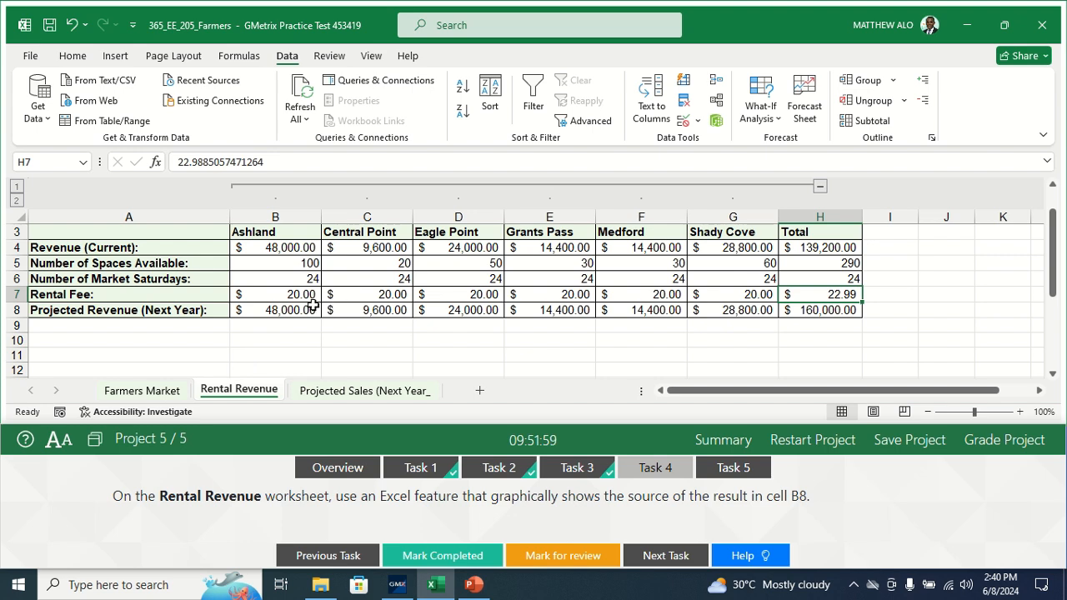
pyautogui.click(273, 310)
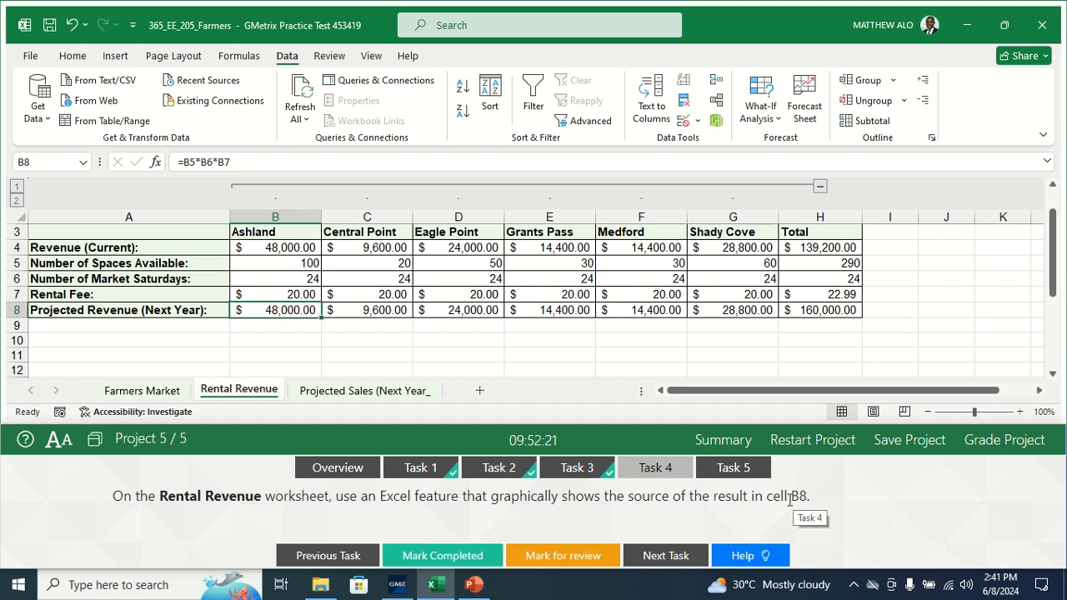
pyautogui.click(241, 57)
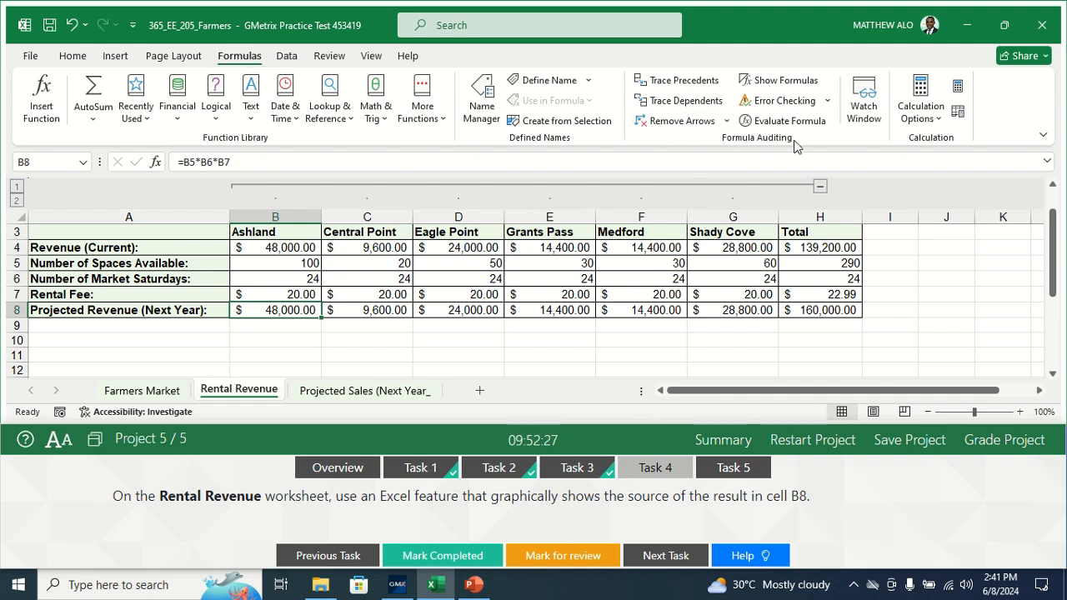
pyautogui.click(671, 83)
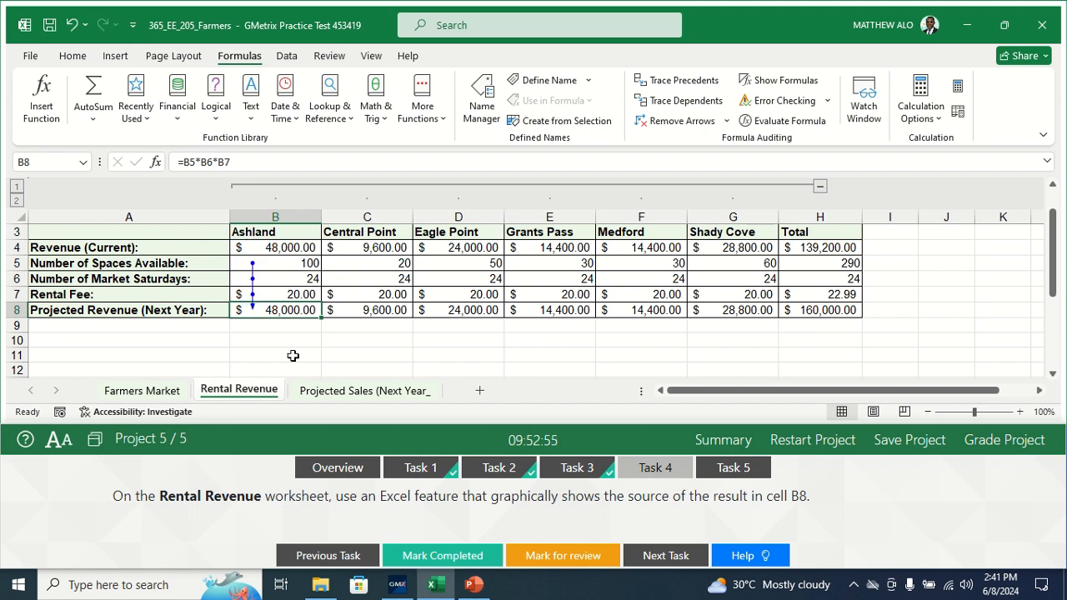
pyautogui.click(426, 559)
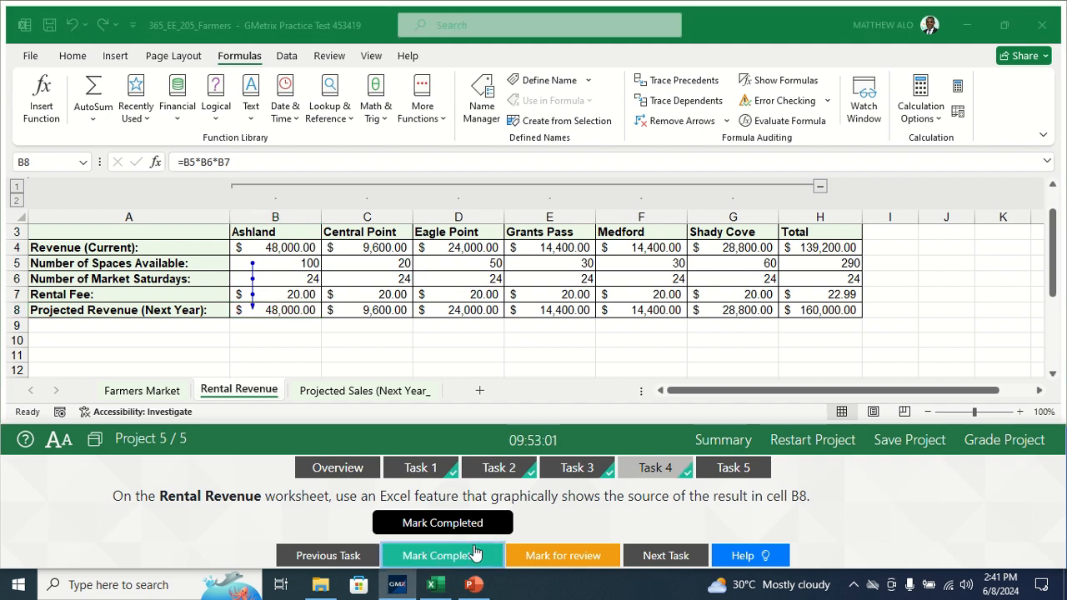
# Step: Open Task 5 and start a calculated field named 3% Increase for the PivotTable on the Projected Sales (Next Year) worksheet
pyautogui.click(739, 471)
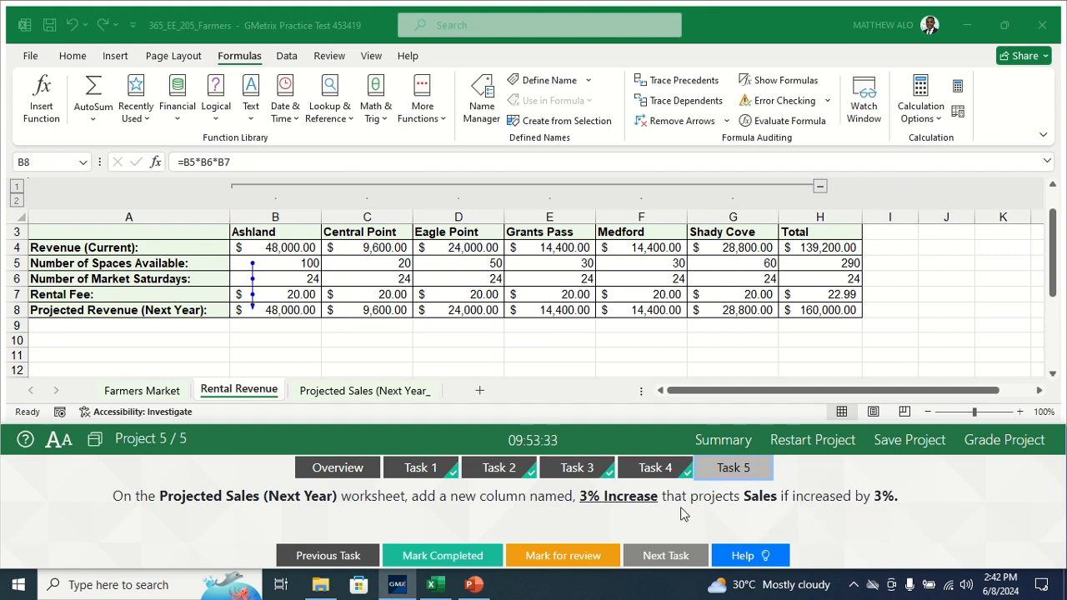
pyautogui.click(377, 392)
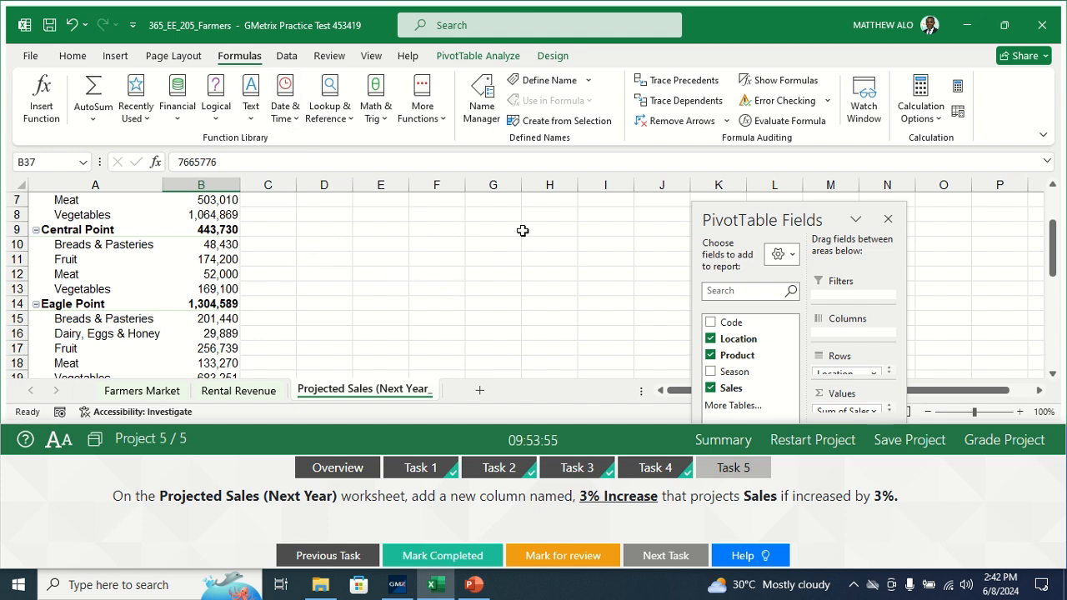
pyautogui.click(470, 64)
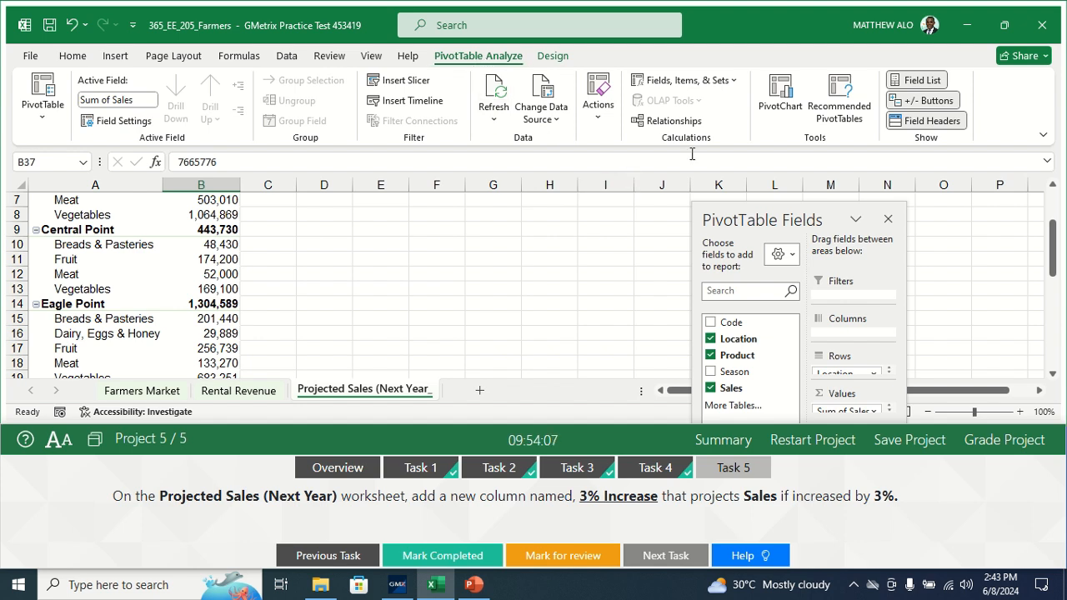
pyautogui.click(724, 86)
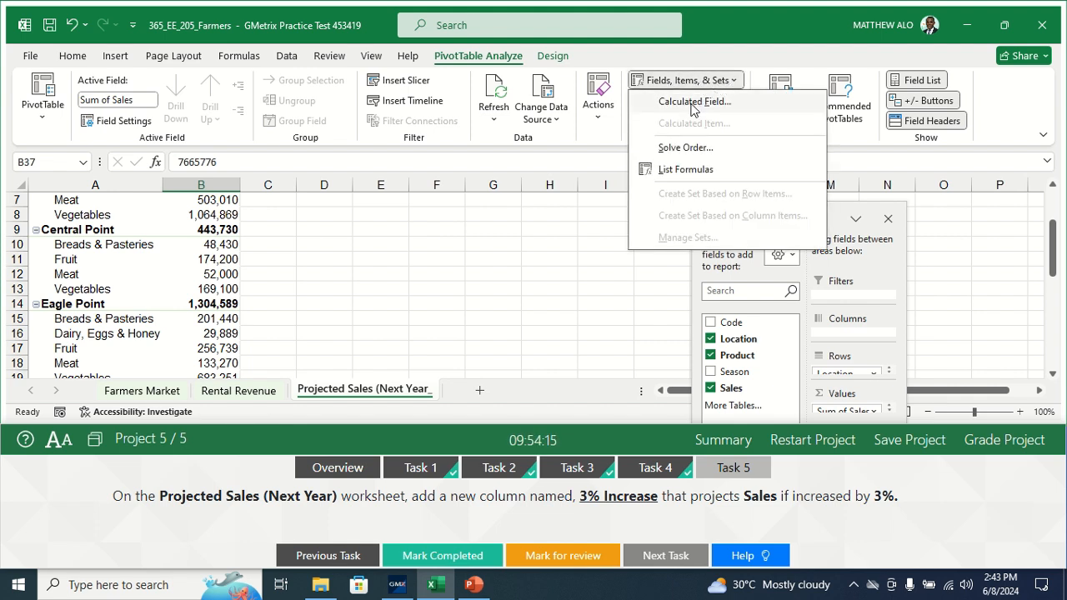
pyautogui.click(692, 102)
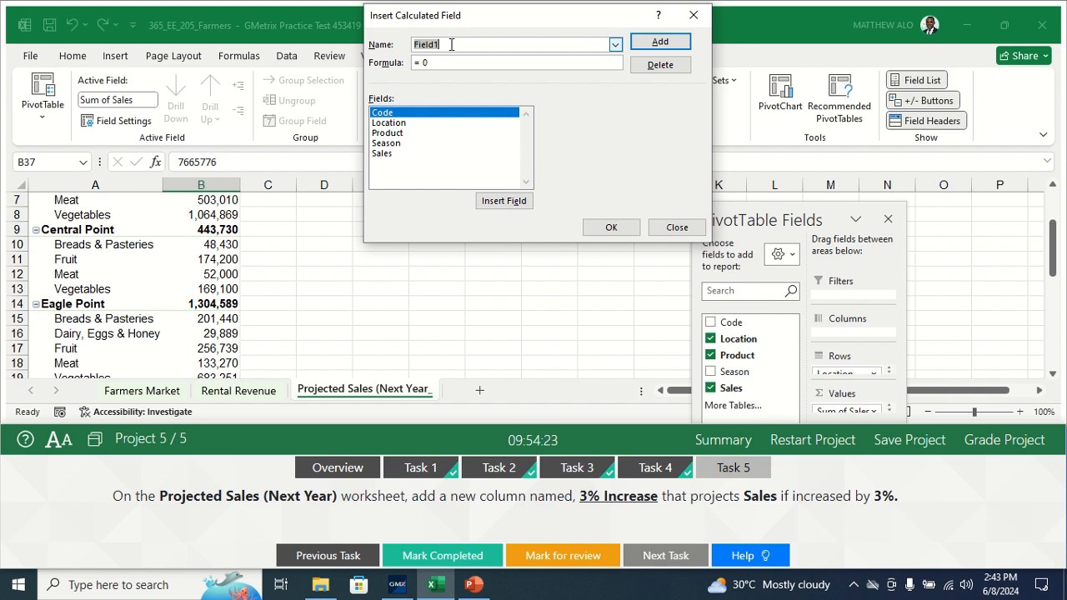
pyautogui.press('BackSpace')
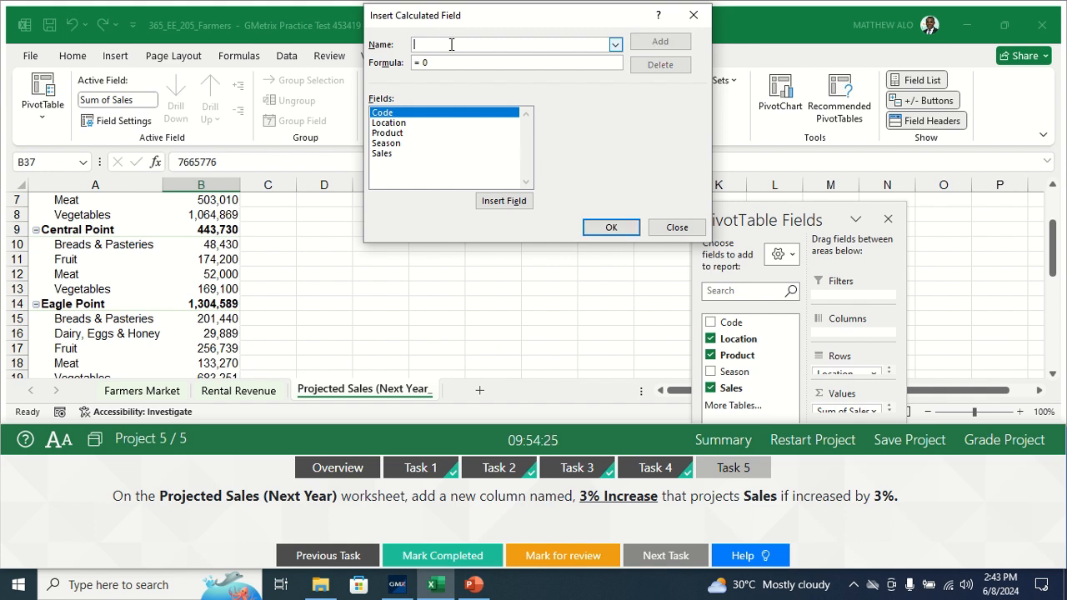
pyautogui.write('3')
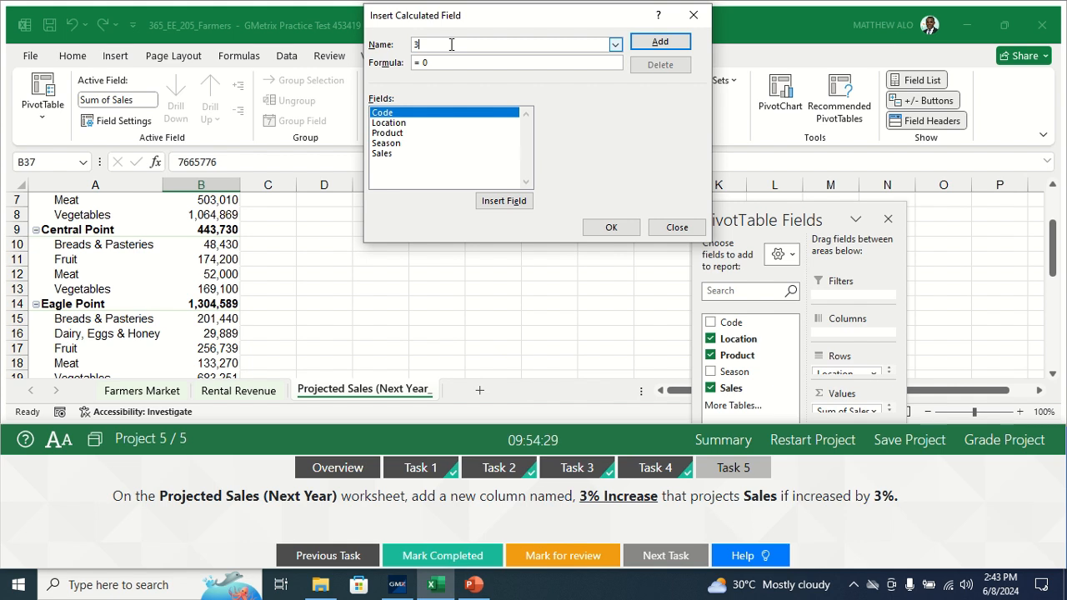
pyautogui.write('% Increase')
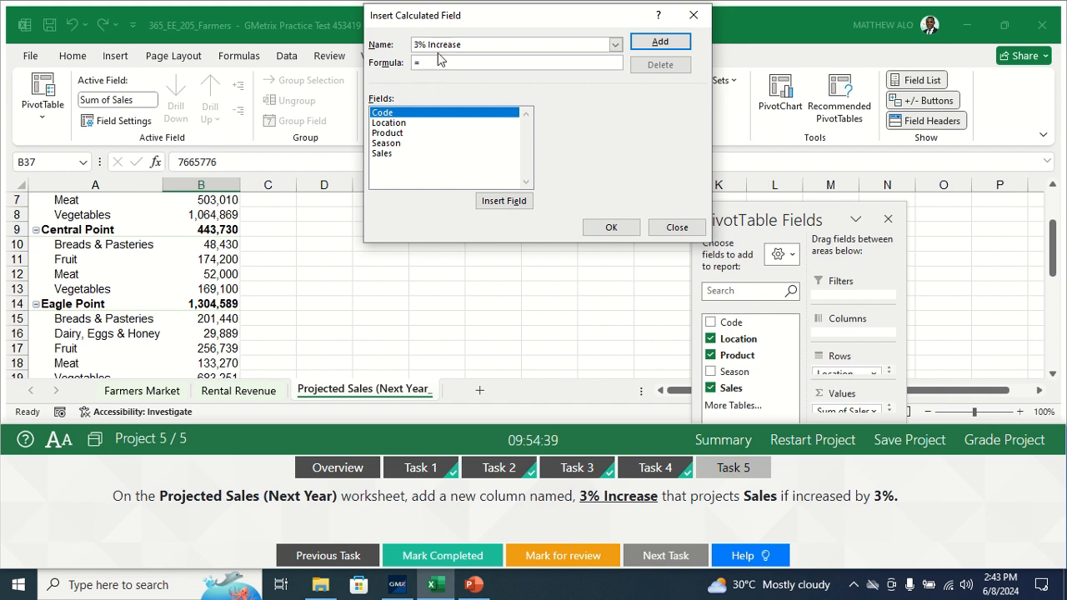
# Step: Set the calculated field's formula to =(Sales*3%)+Sales and insert the field into the PivotTable
pyautogui.write('=')
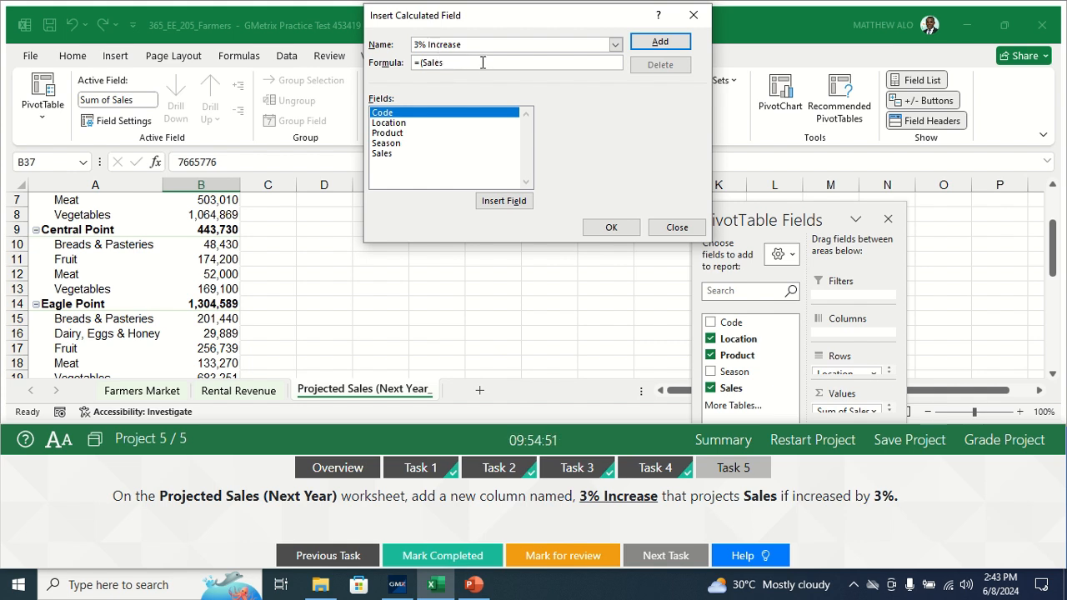
pyautogui.write('3%)+Sales')
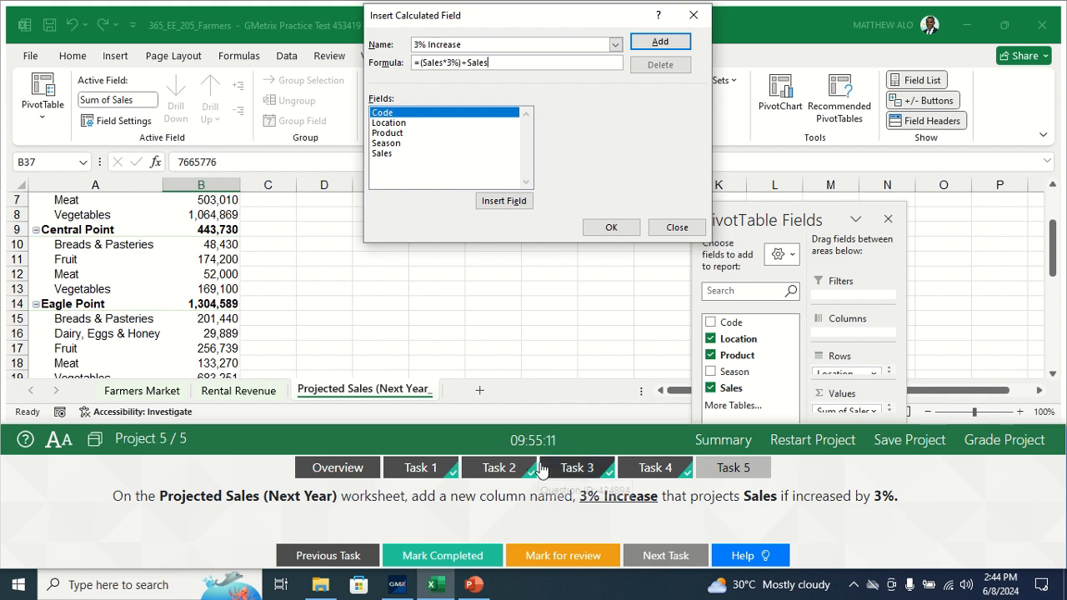
pyautogui.click(389, 153)
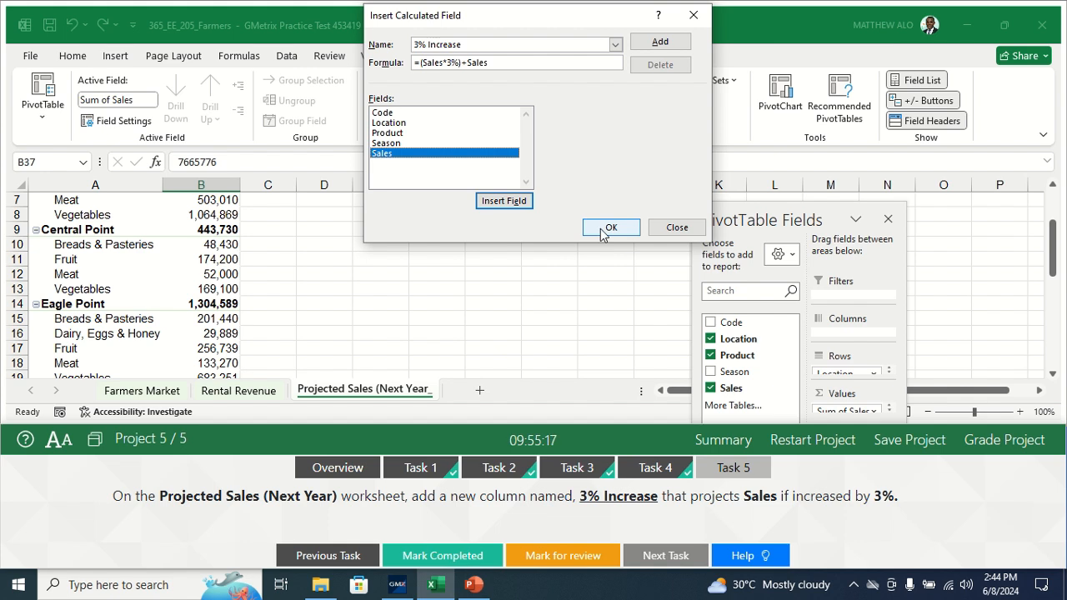
pyautogui.click(604, 231)
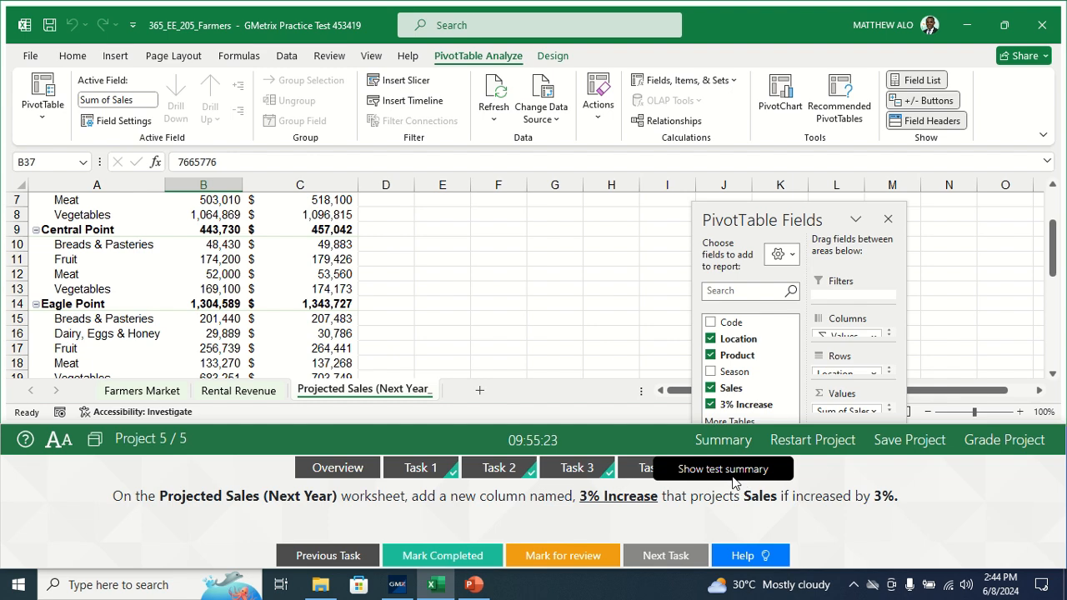
# Step: Mark Task 5 as completed and submit Project 5 for grading
pyautogui.click(412, 559)
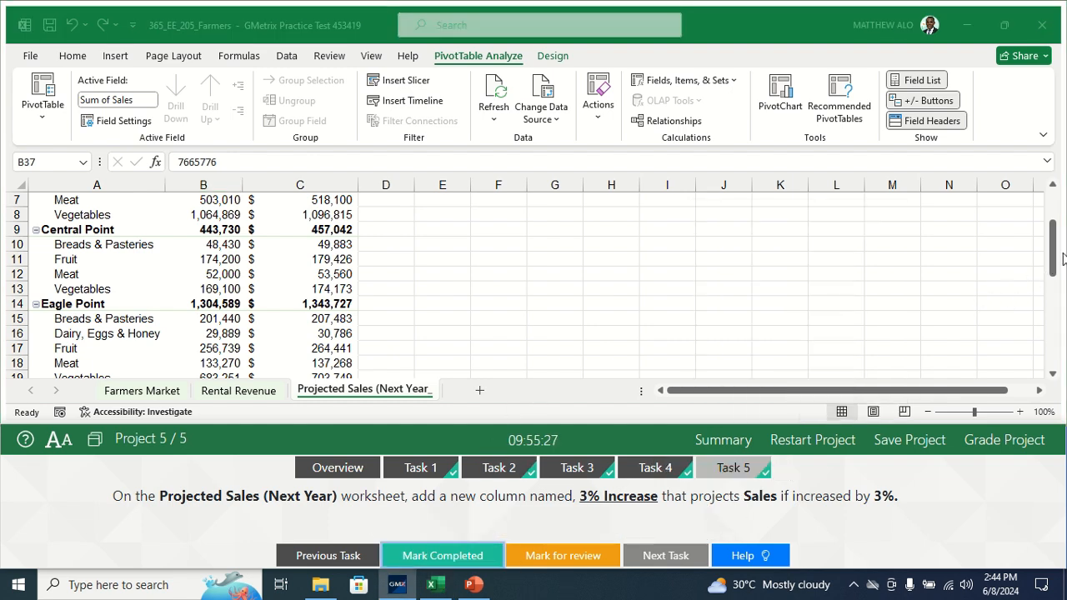
pyautogui.click(1053, 246)
pyautogui.moveTo(1054, 239); pyautogui.dragTo(1055, 205)
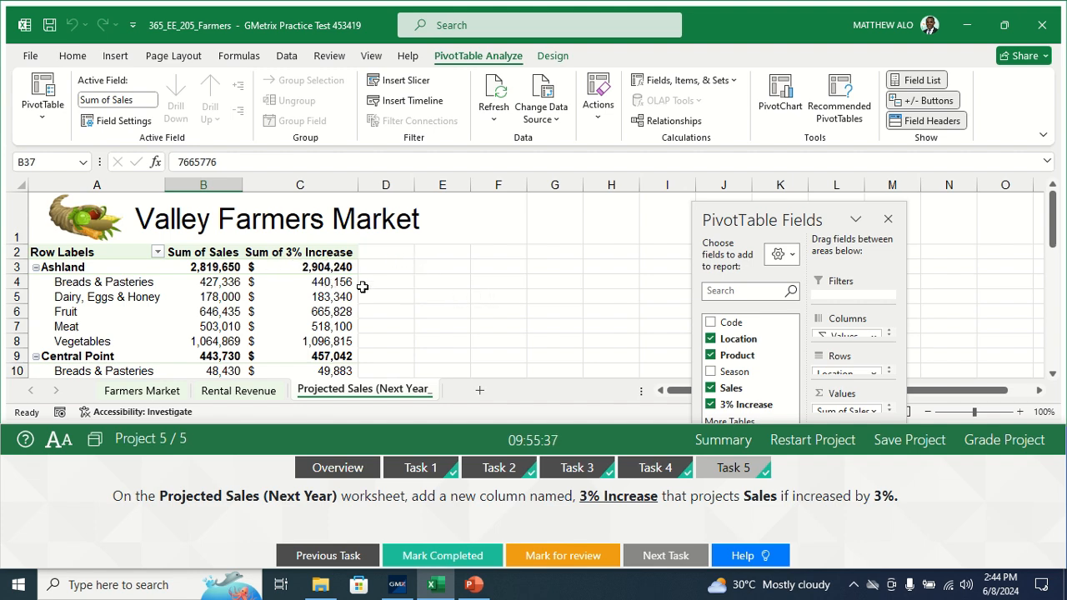
pyautogui.moveTo(1054, 212)
pyautogui.mouseDown()
pyautogui.moveTo(1061, 286)
pyautogui.moveTo(1061, 221)
pyautogui.mouseUp()
pyautogui.click(1010, 437)
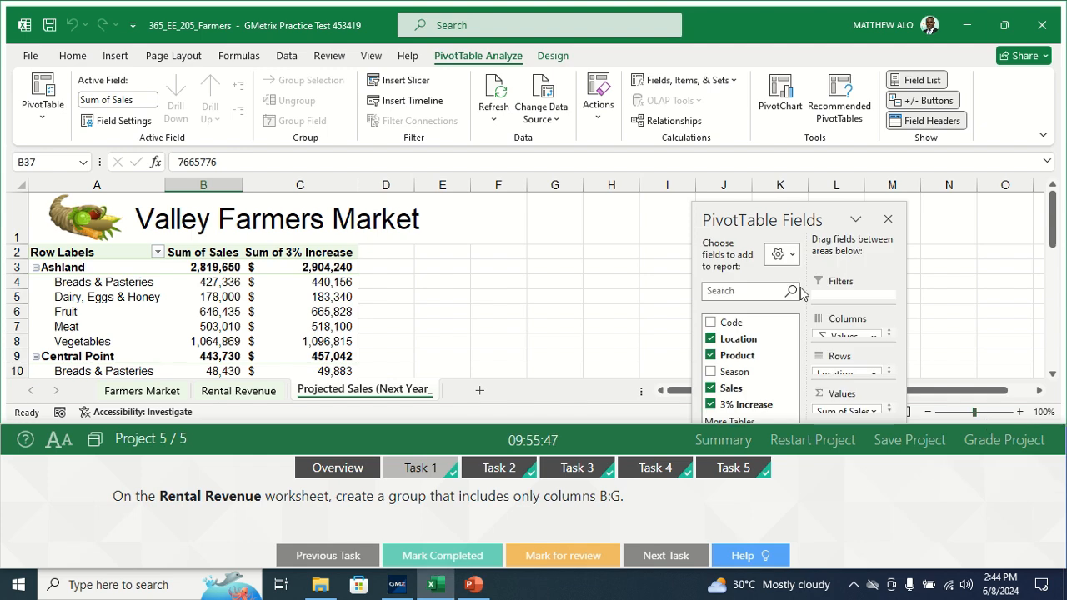